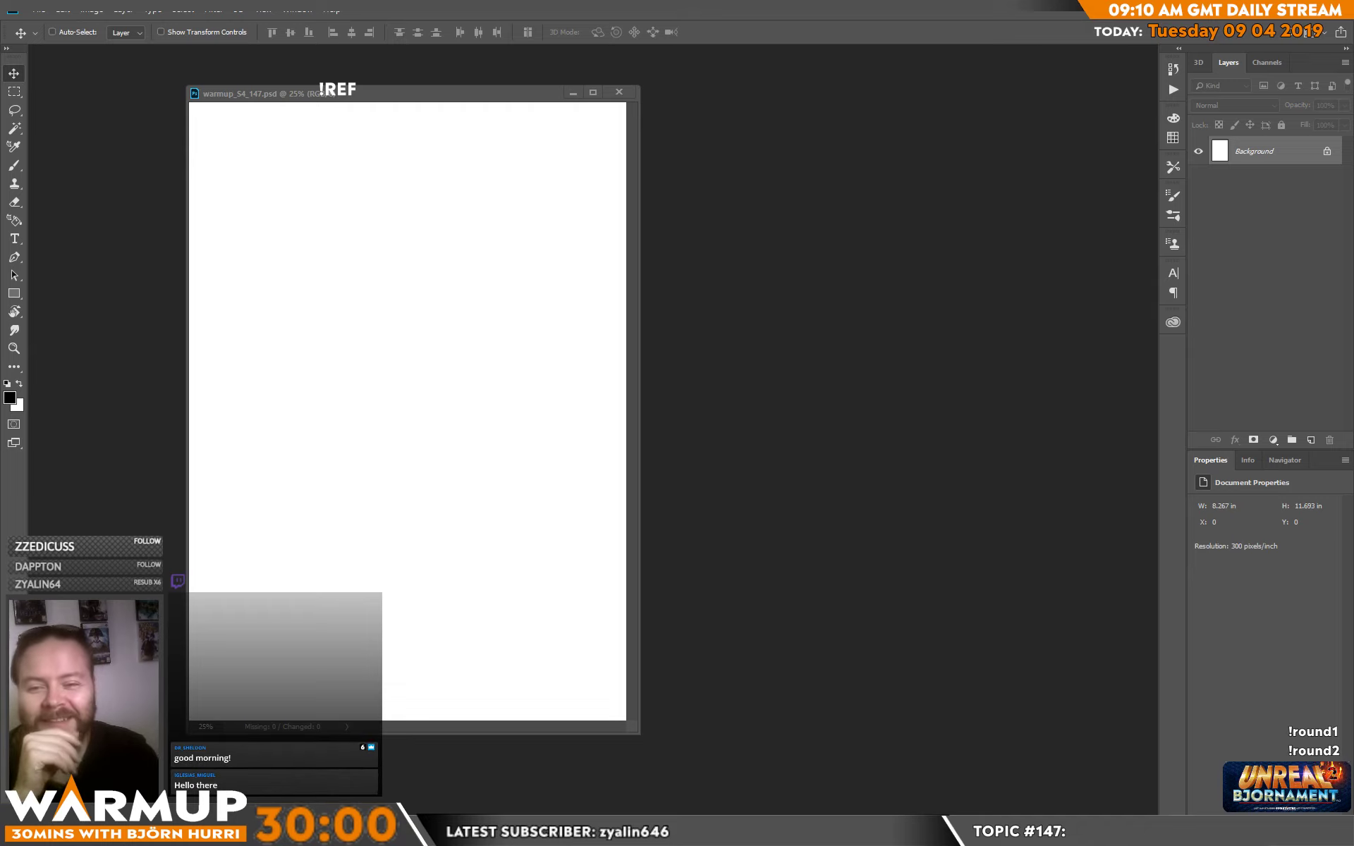
Bring the dice roll browser window into view, roll the virtual die once, and close the browser.
{"action": "left_click_drag", "start_coordinate": [335, 99], "coordinate": [348, 101]}
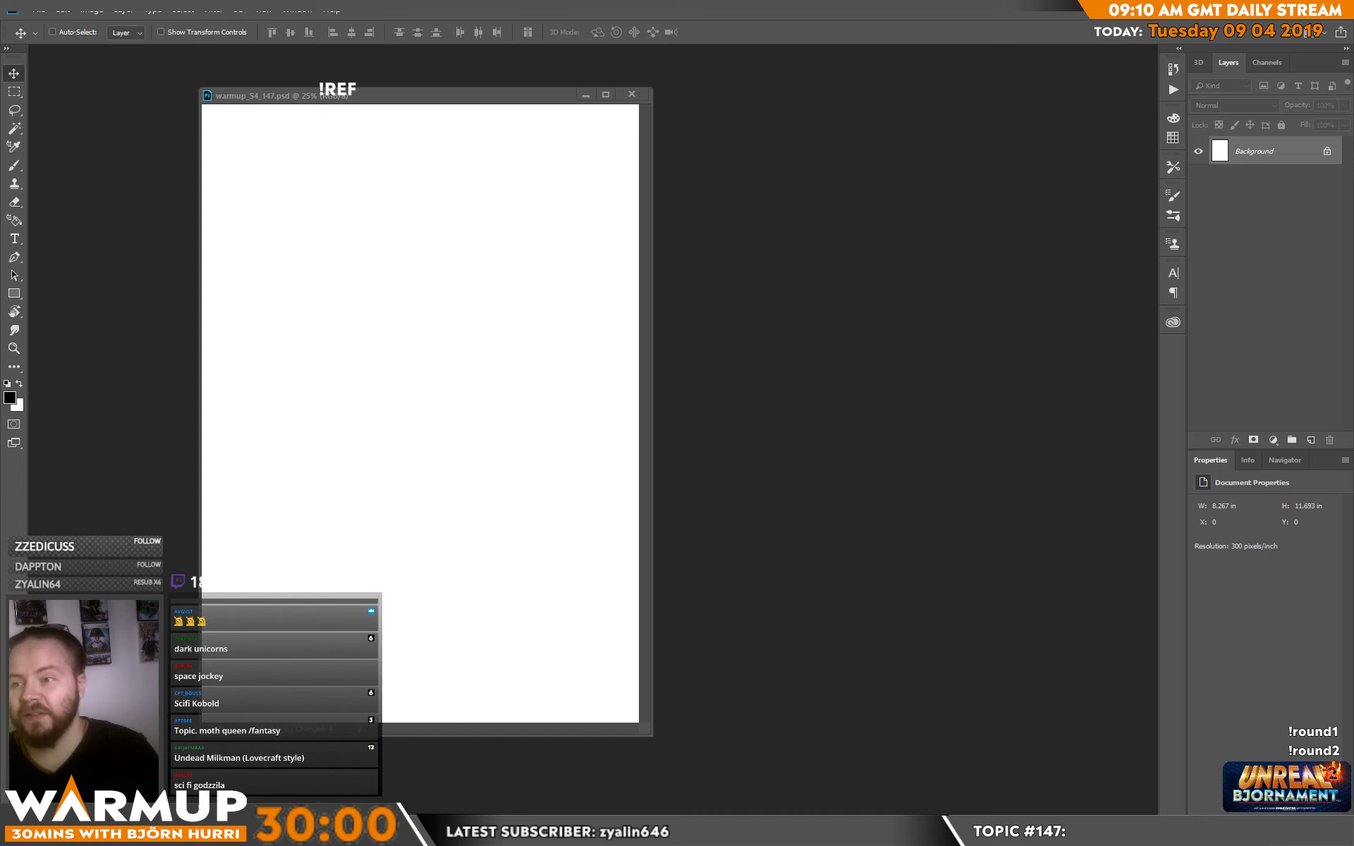
{"action": "left_click_drag", "start_coordinate": [2, 451], "coordinate": [566, 100]}
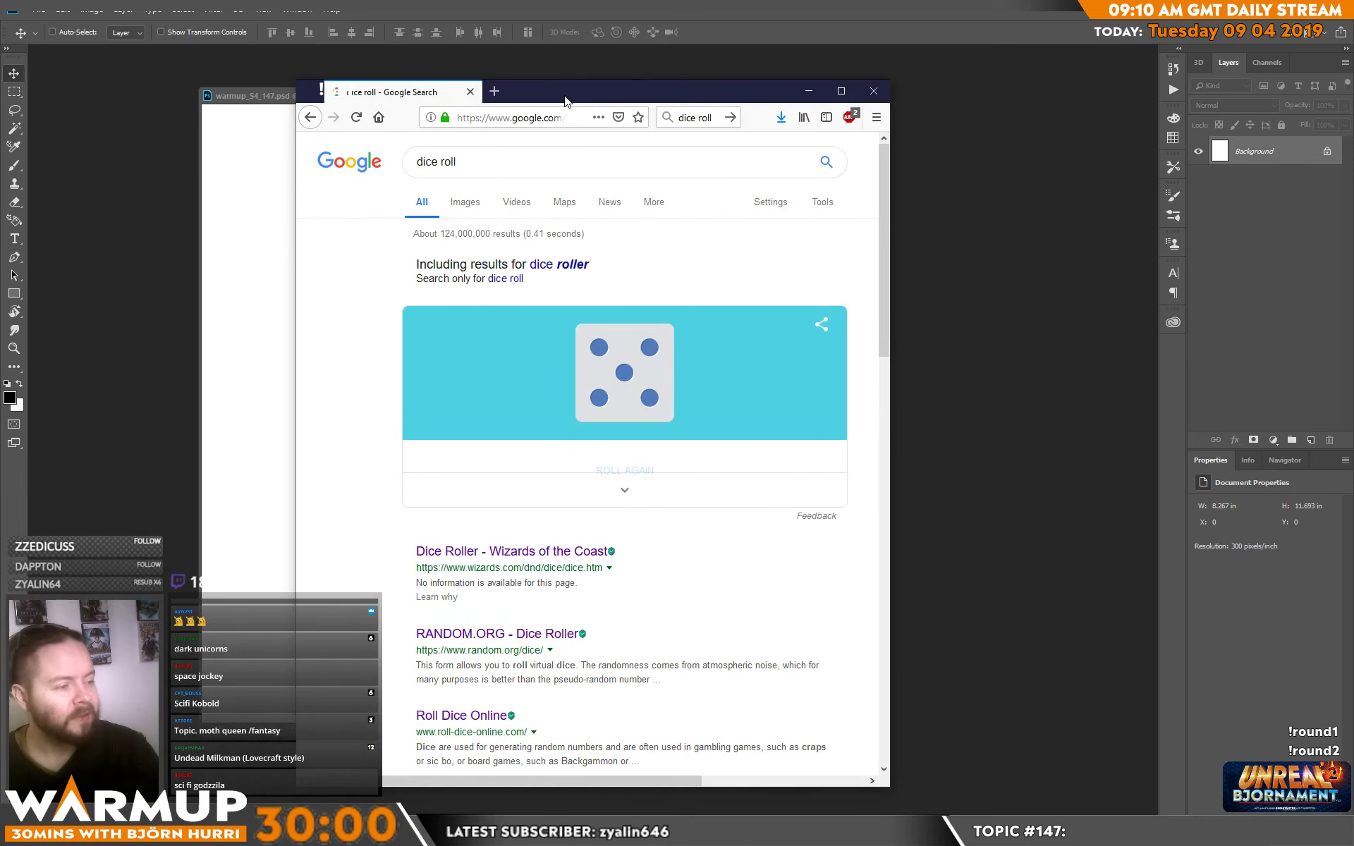
{"action": "left_click", "coordinate": [625, 471]}
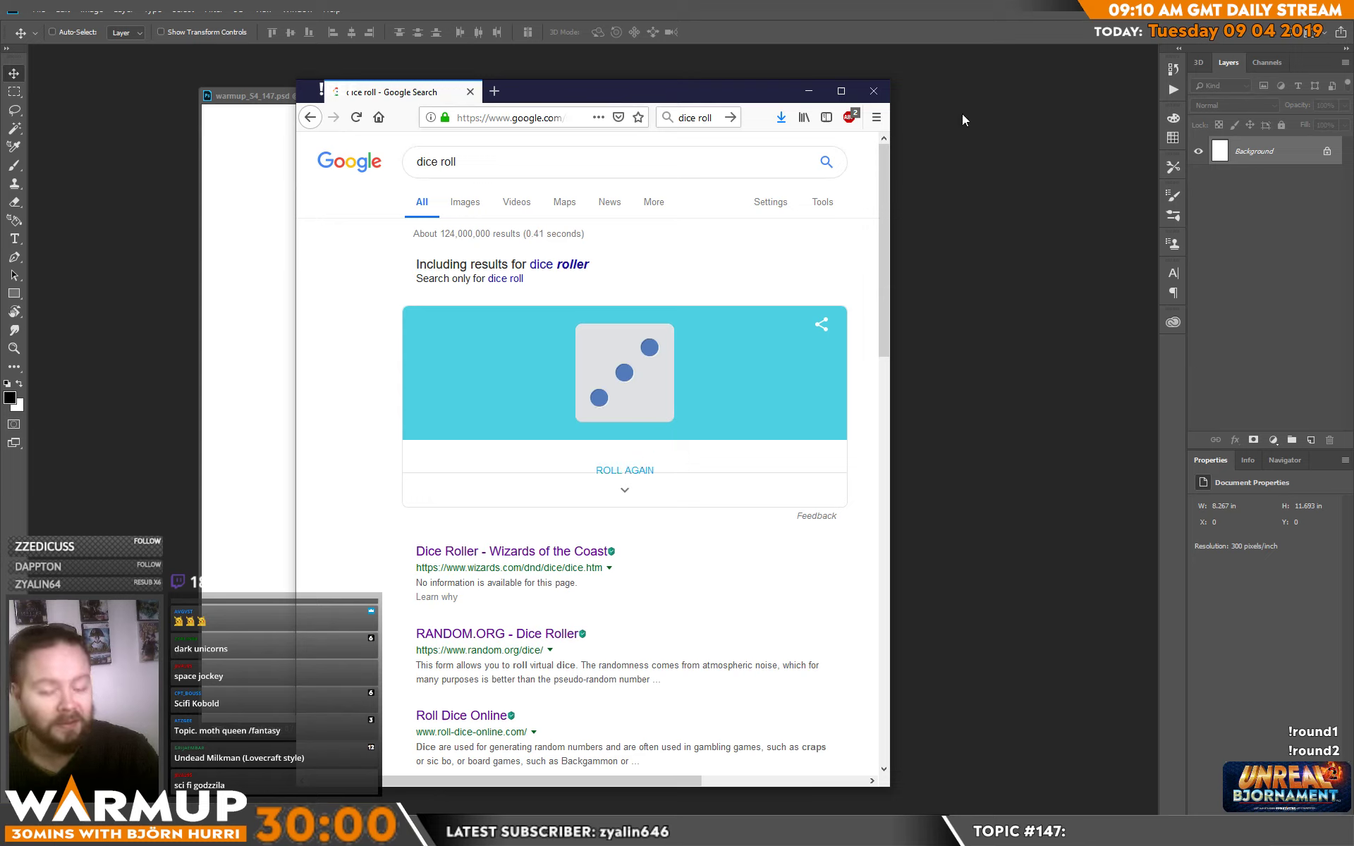
{"action": "left_click", "coordinate": [874, 92]}
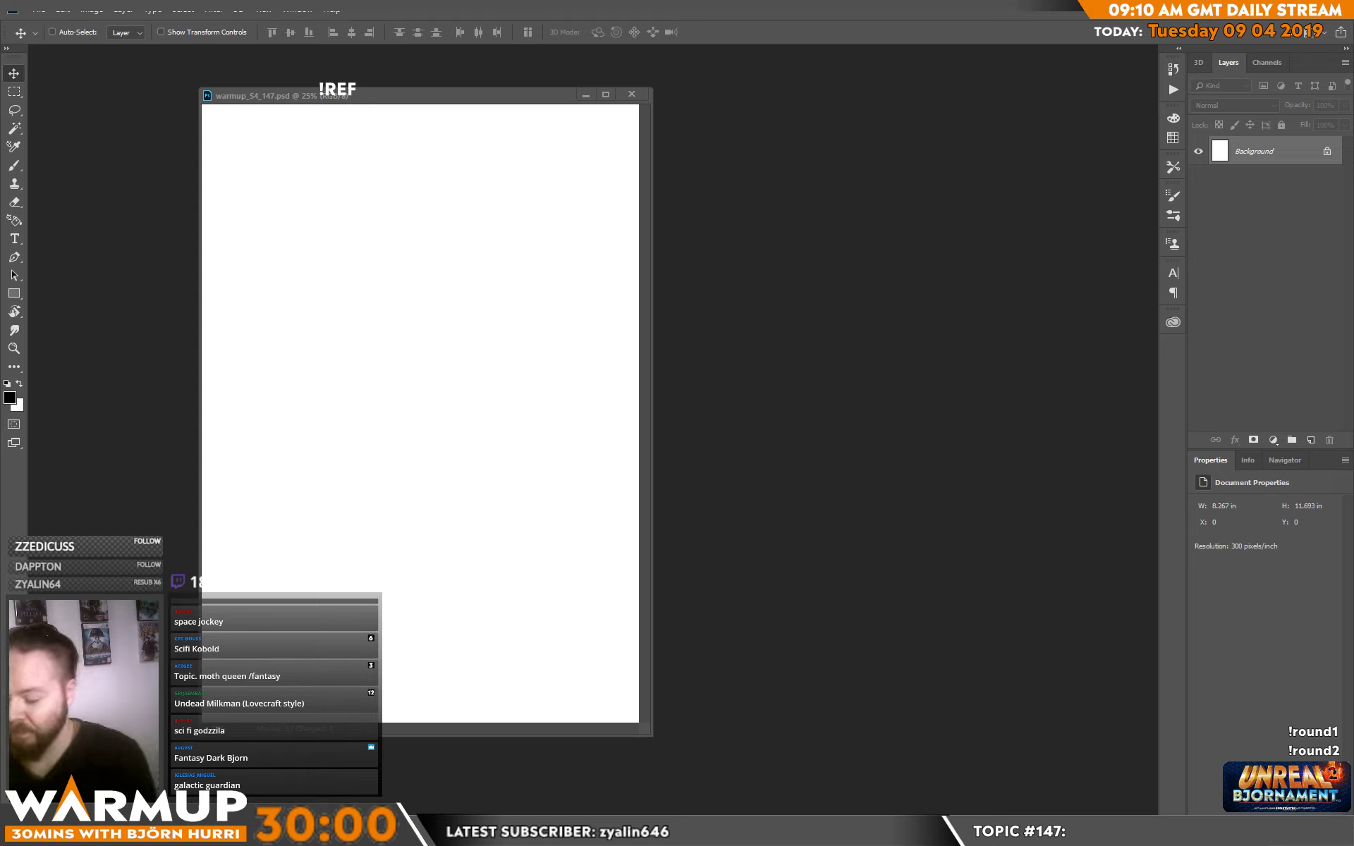
Enter "SCIFI KOBOLD BY" followed by the suggester's username in capitals as the text for topic #147.
{"action": "type", "text": "SCIFI KO"}
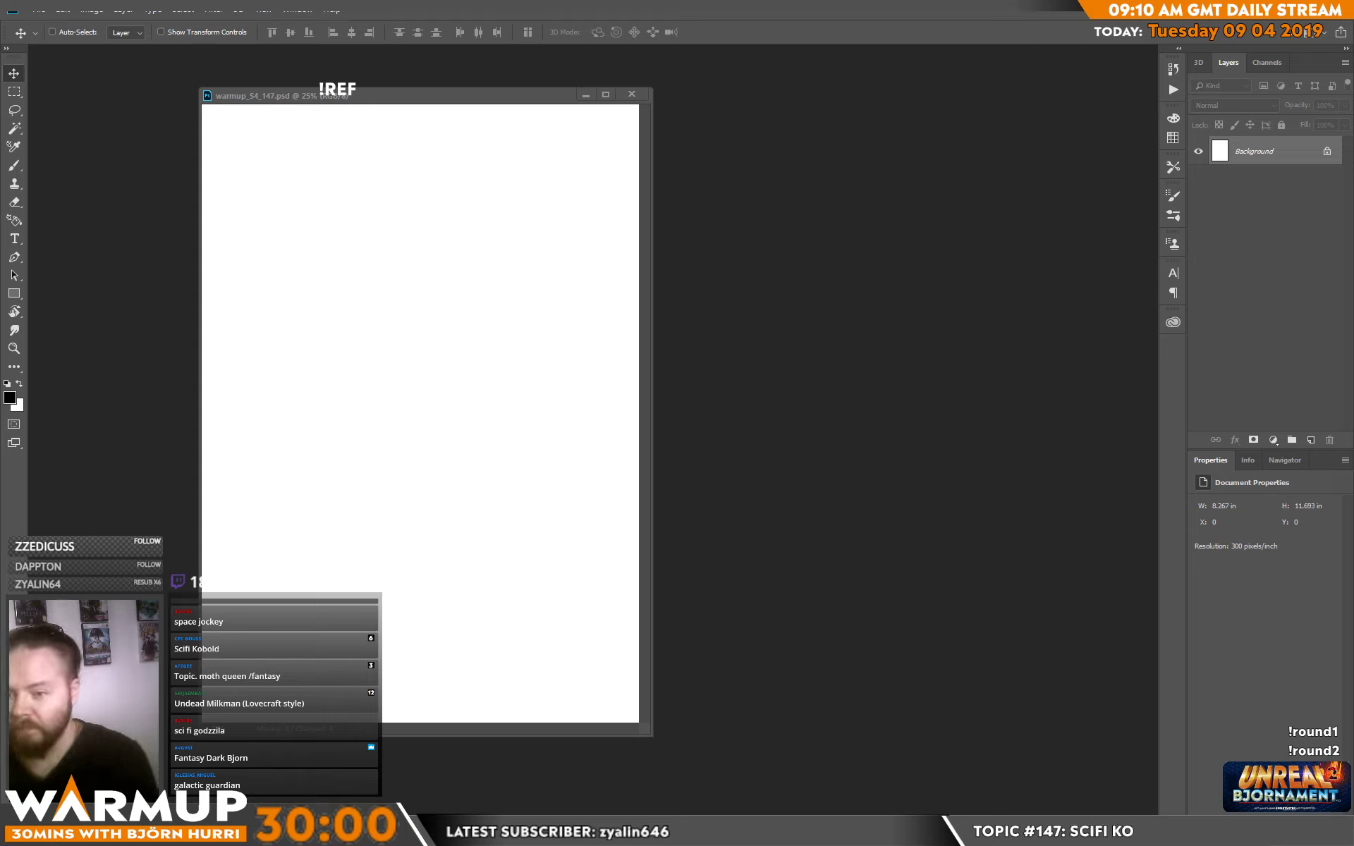
{"action": "type", "text": "BOLD"}
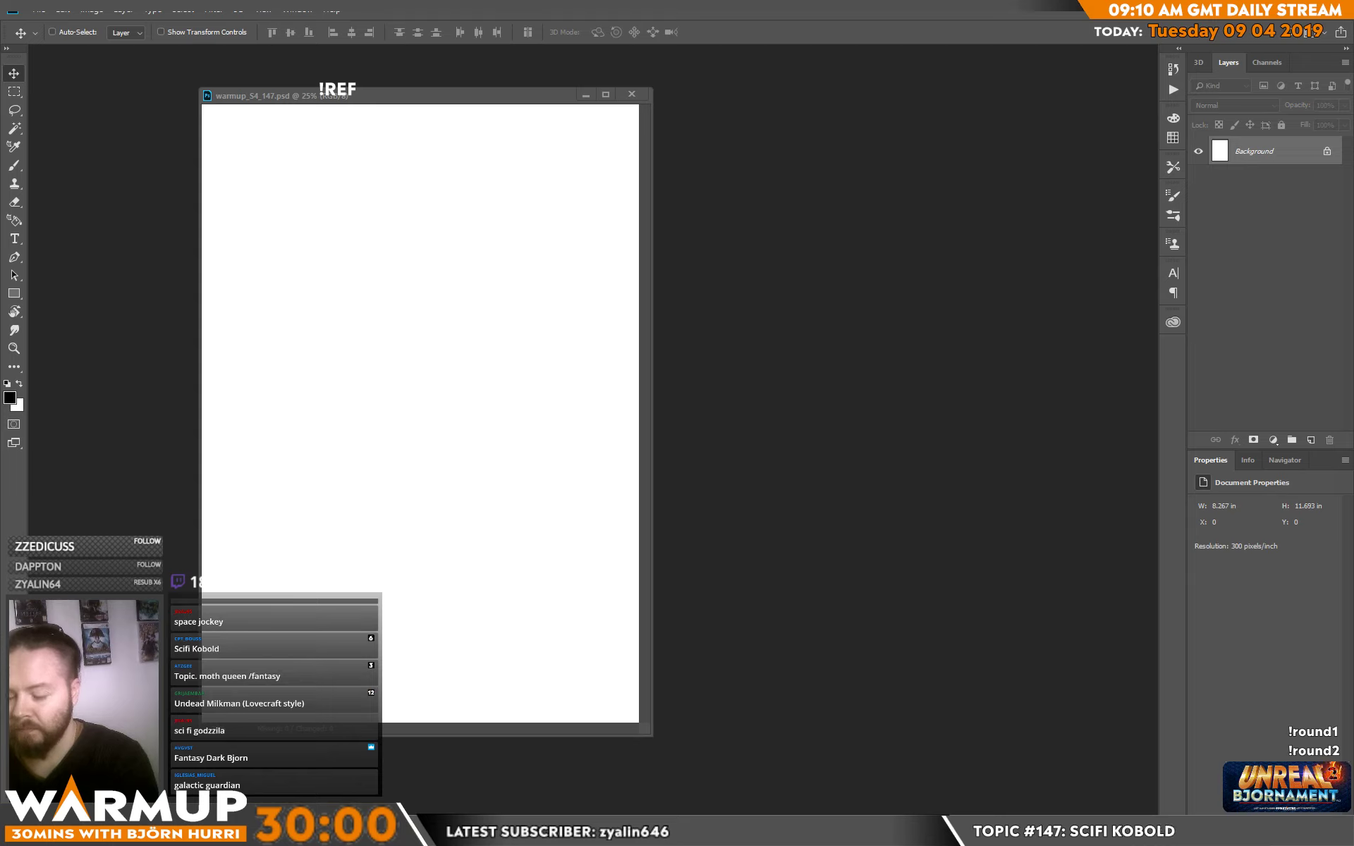
{"action": "type", "text": " BYT"}
{"action": "key", "text": "BackSpace"}
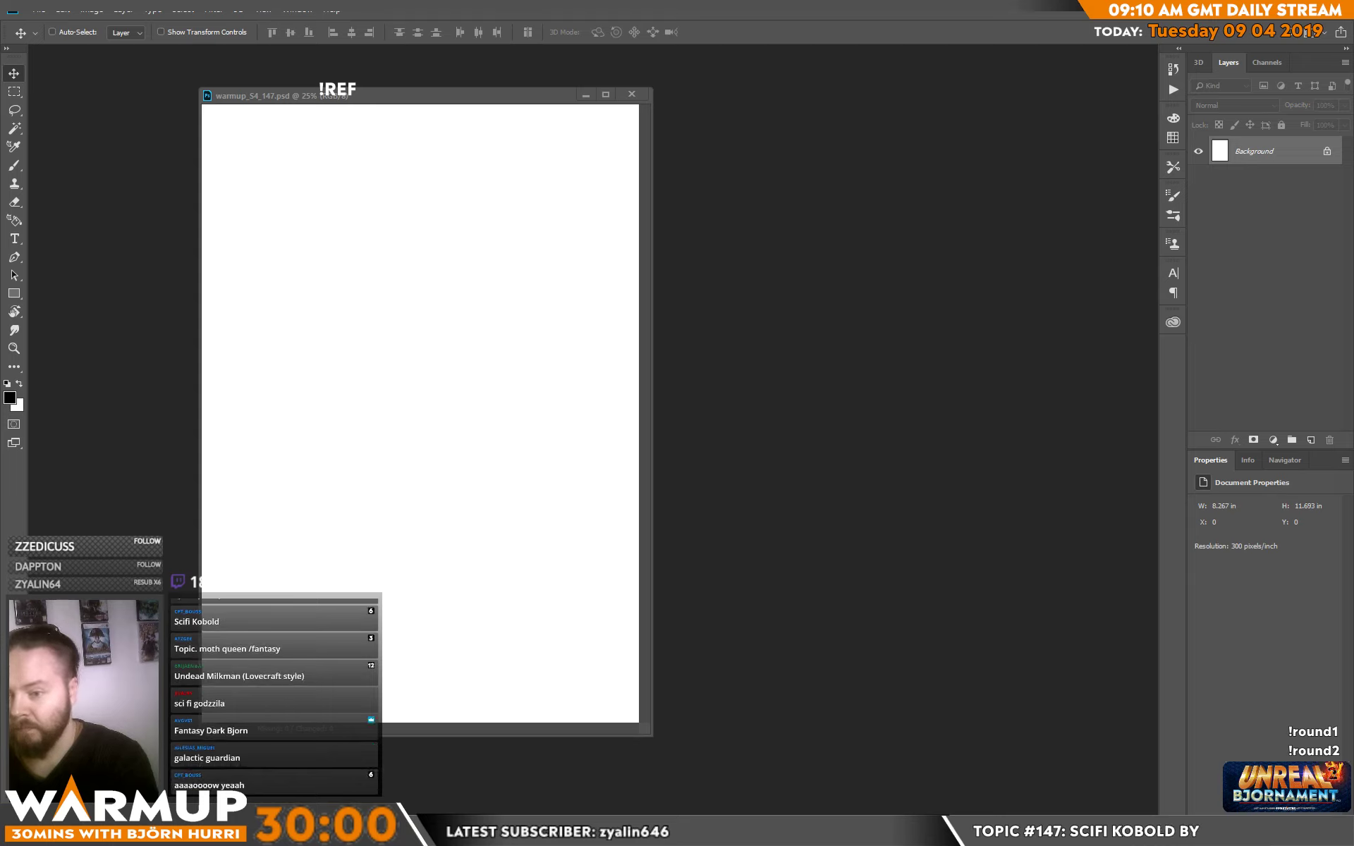
{"action": "type", "text": "CPT_BOuSS"}
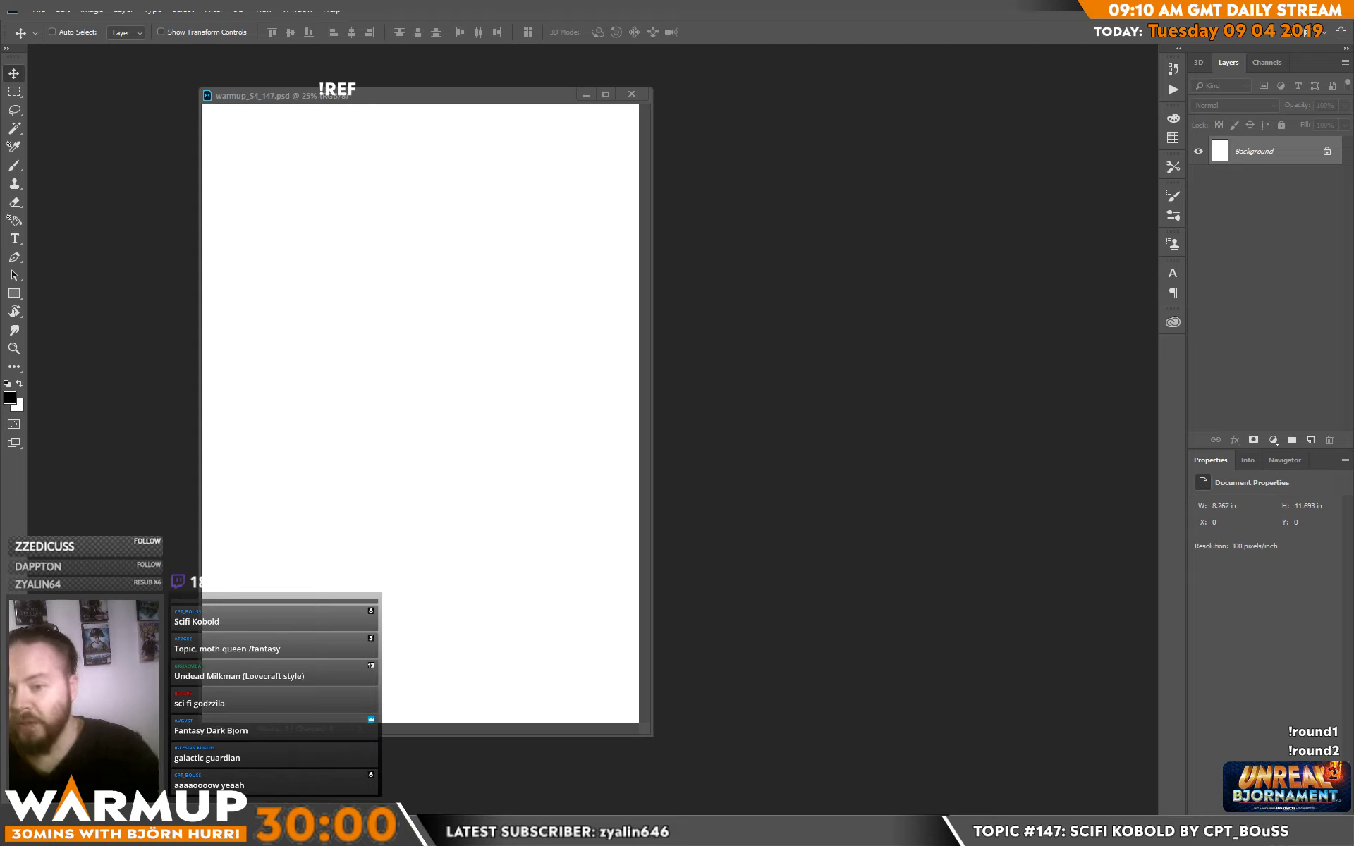
{"action": "type", "text": "U"}
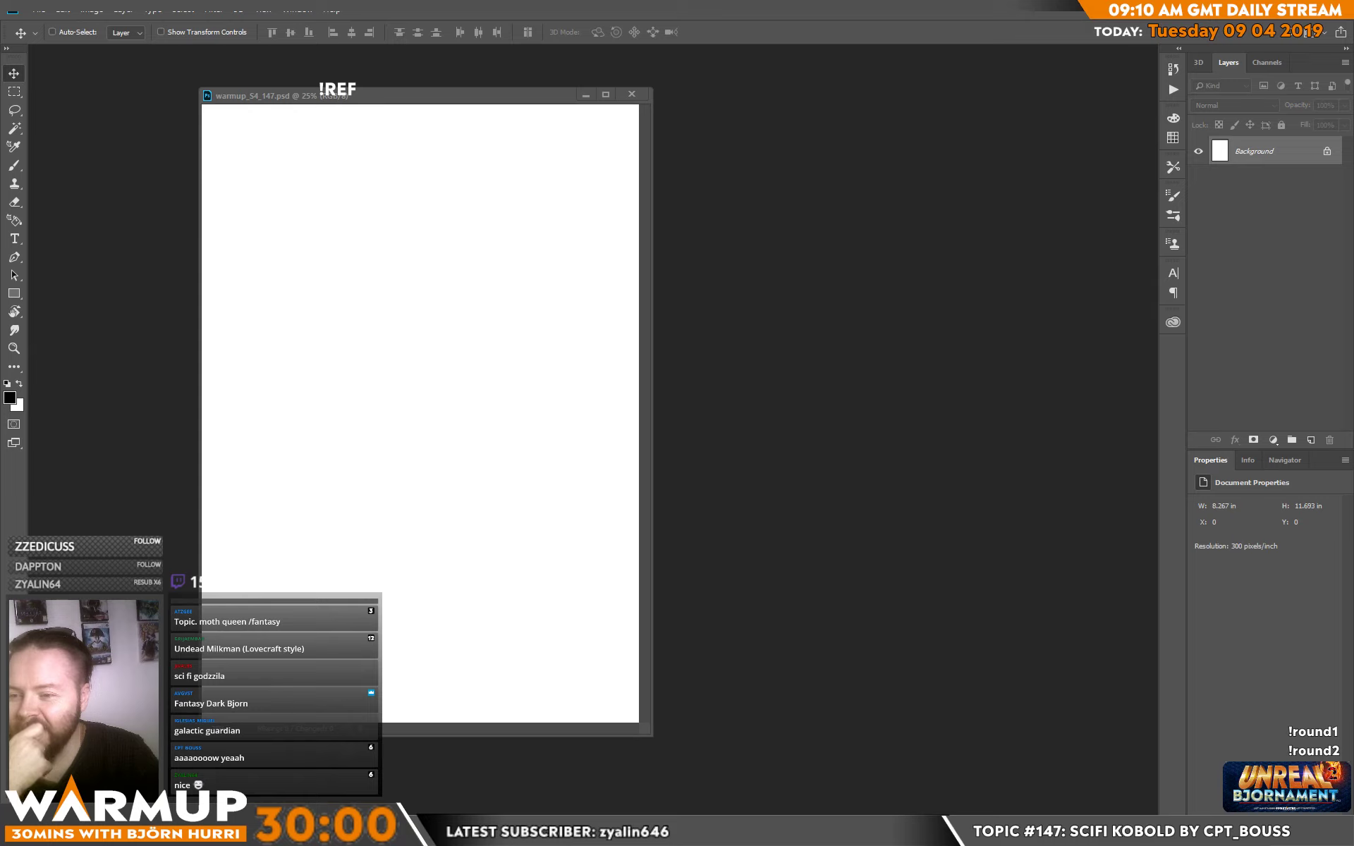
Enlarge the document window and extend the canvas equally on both sides to 13.12 in wide with the Crop tool.
{"action": "left_click", "coordinate": [352, 106]}
{"action": "left_click_drag", "start_coordinate": [653, 700], "coordinate": [988, 702]}
{"action": "left_click_drag", "start_coordinate": [200, 736], "coordinate": [152, 786]}
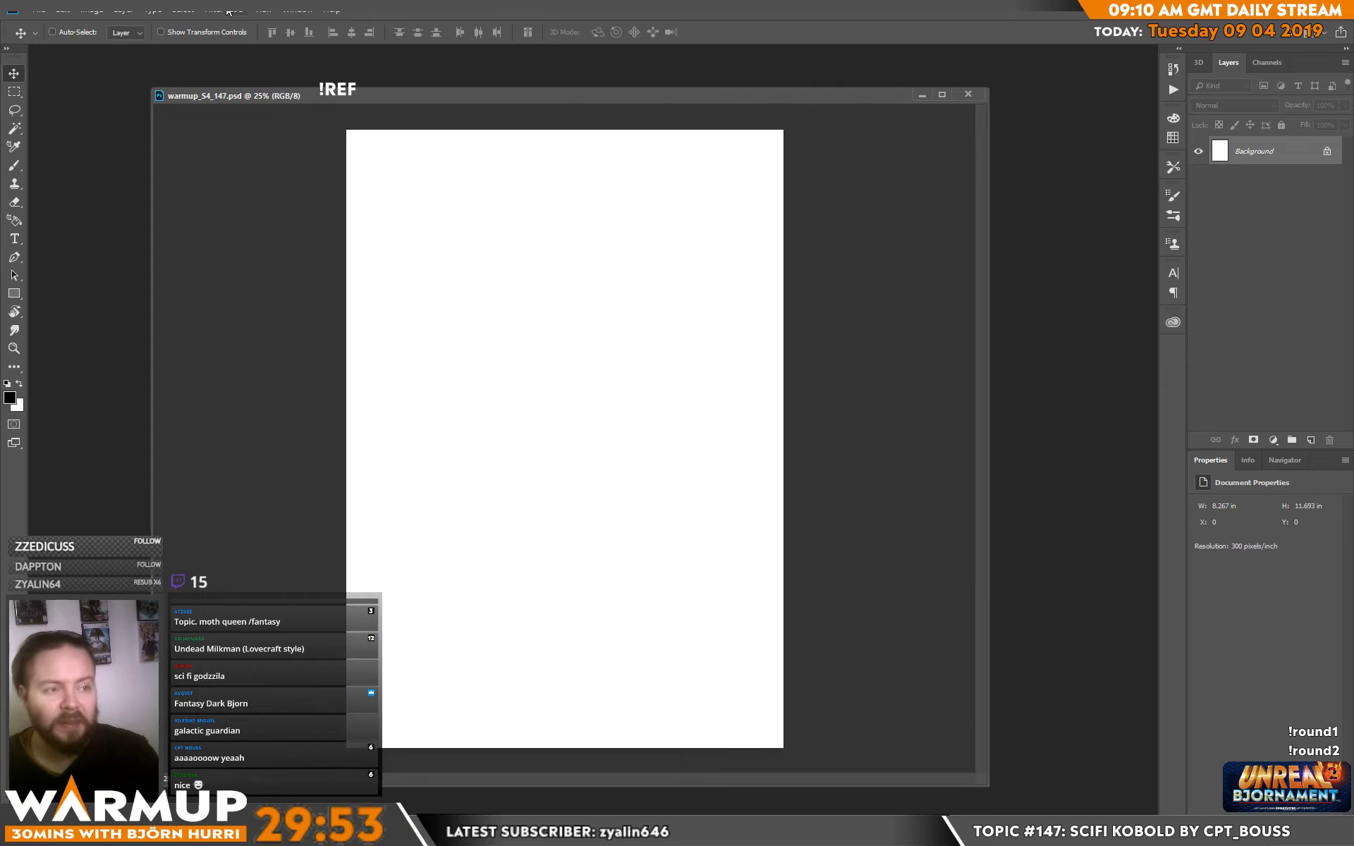
{"action": "key", "text": "c"}
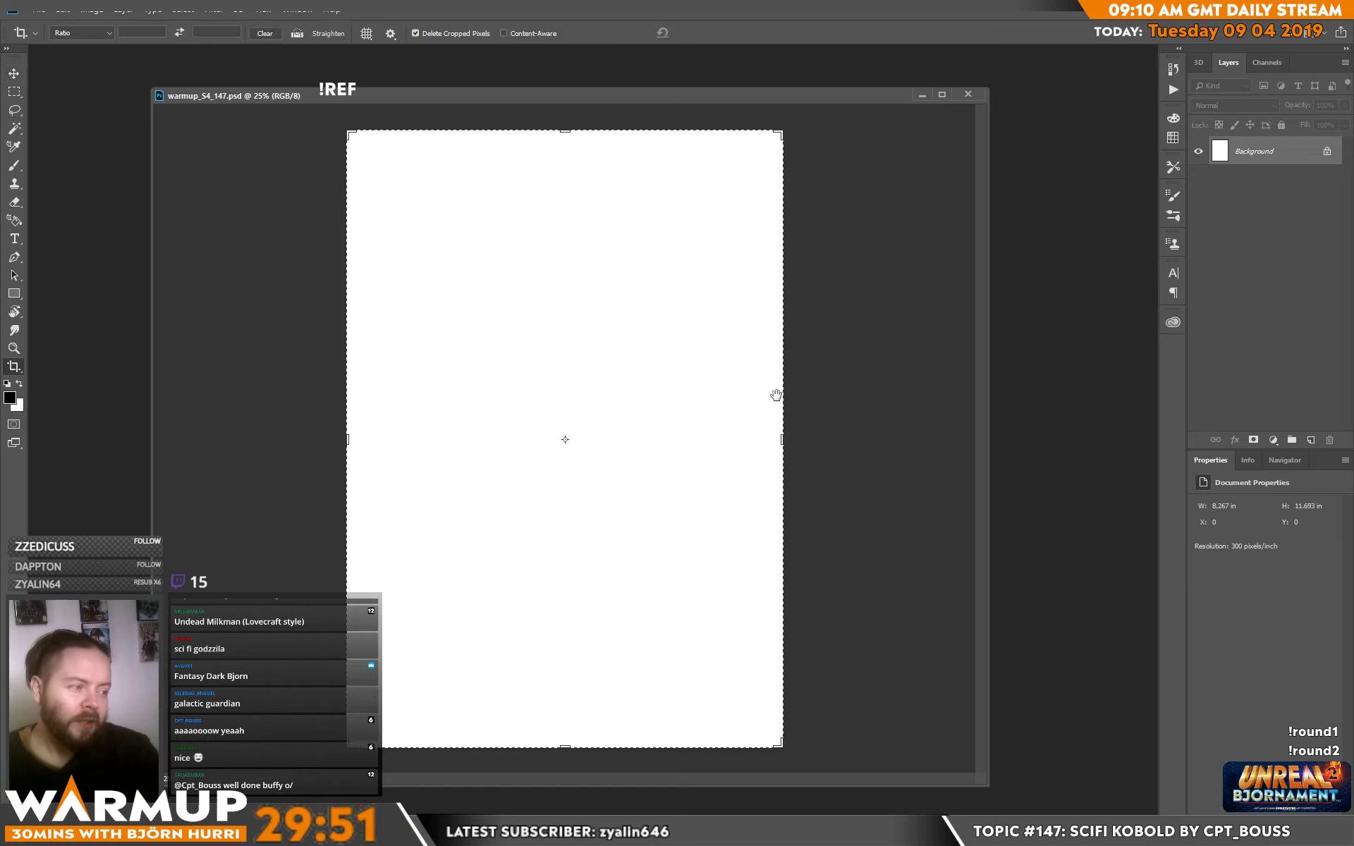
{"action": "left_click_drag", "start_coordinate": [783, 439], "coordinate": [912, 465]}
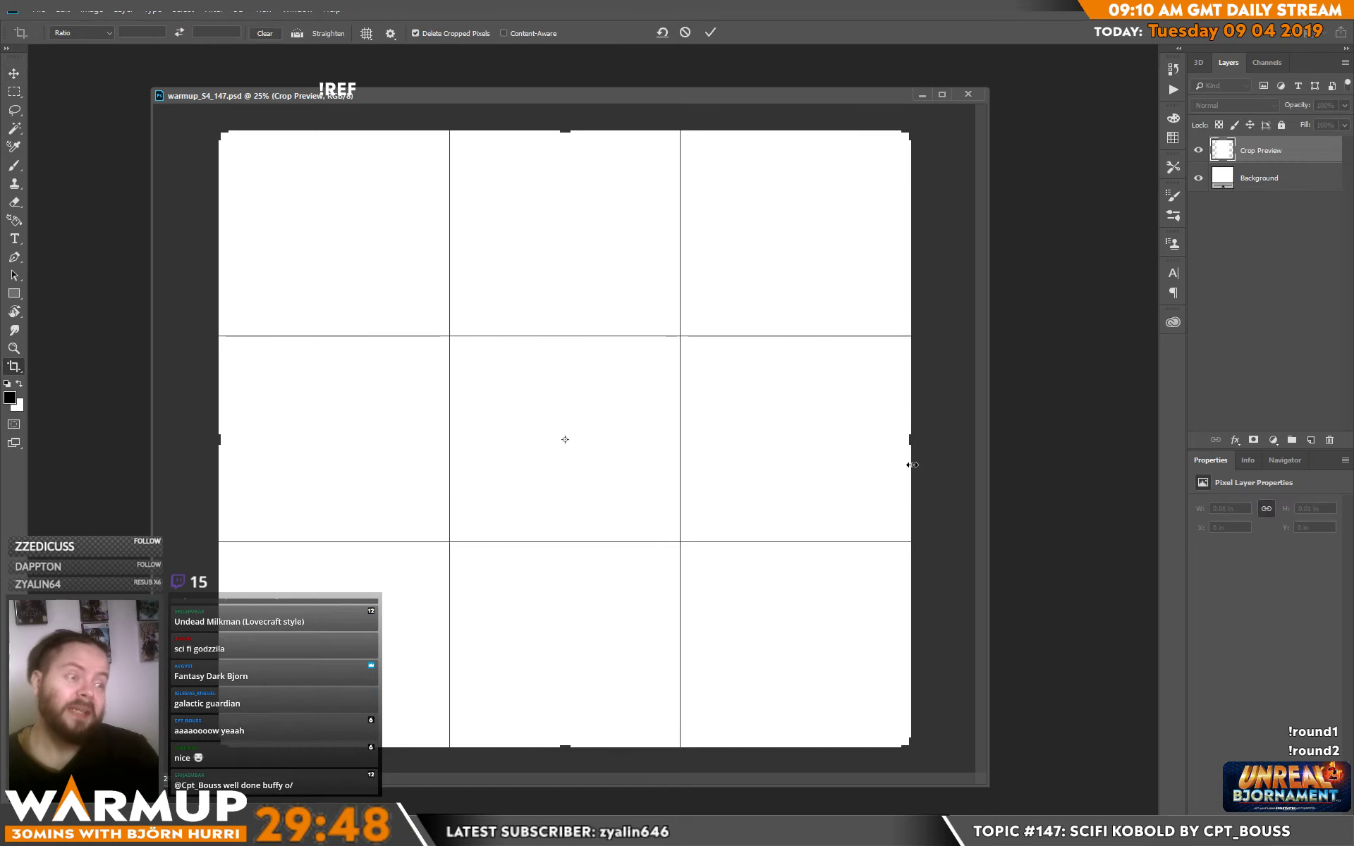
{"action": "key", "text": "Return"}
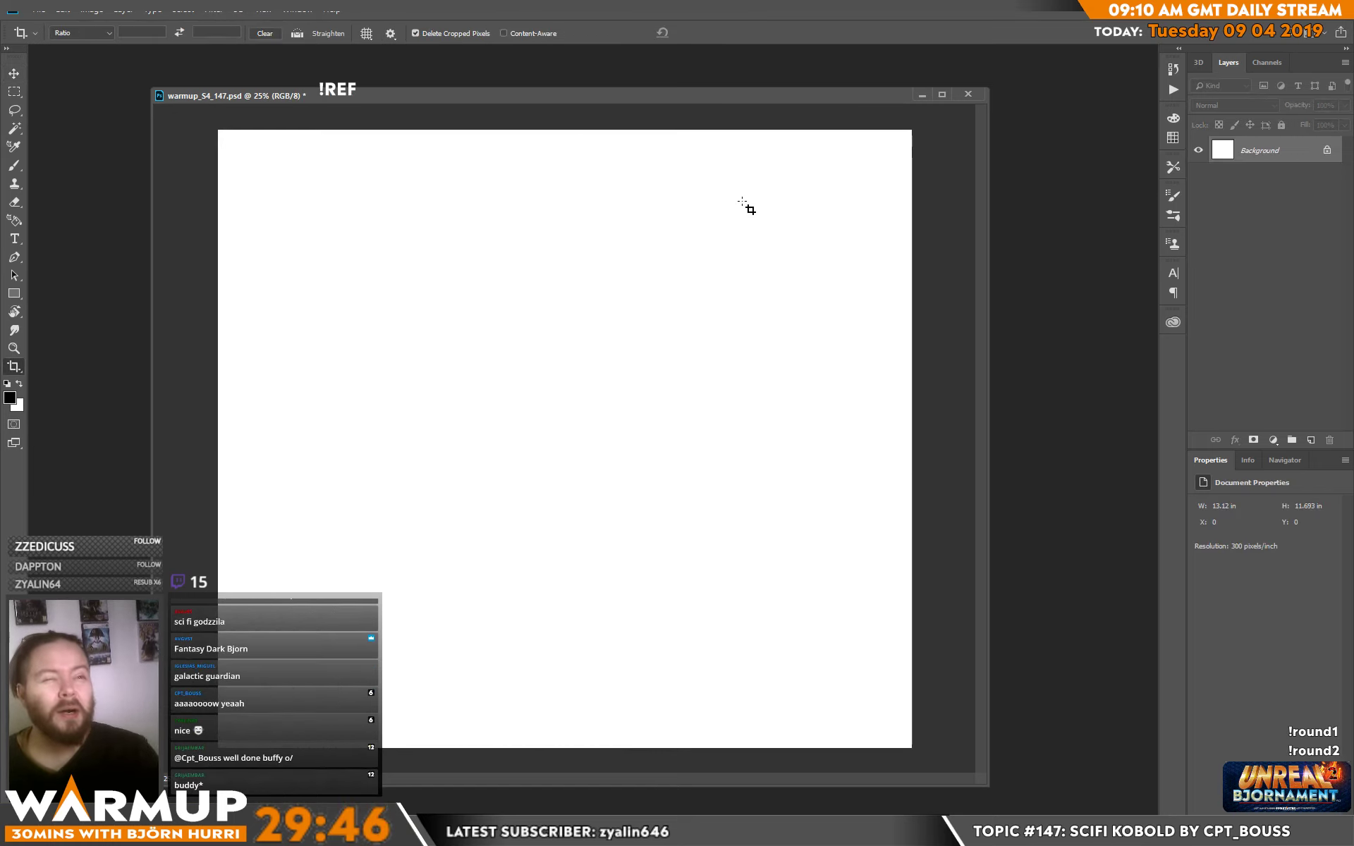
Add a new layer above the background and brush in a rough head oval, neck line and round shoulder shape.
{"action": "key", "text": "b"}
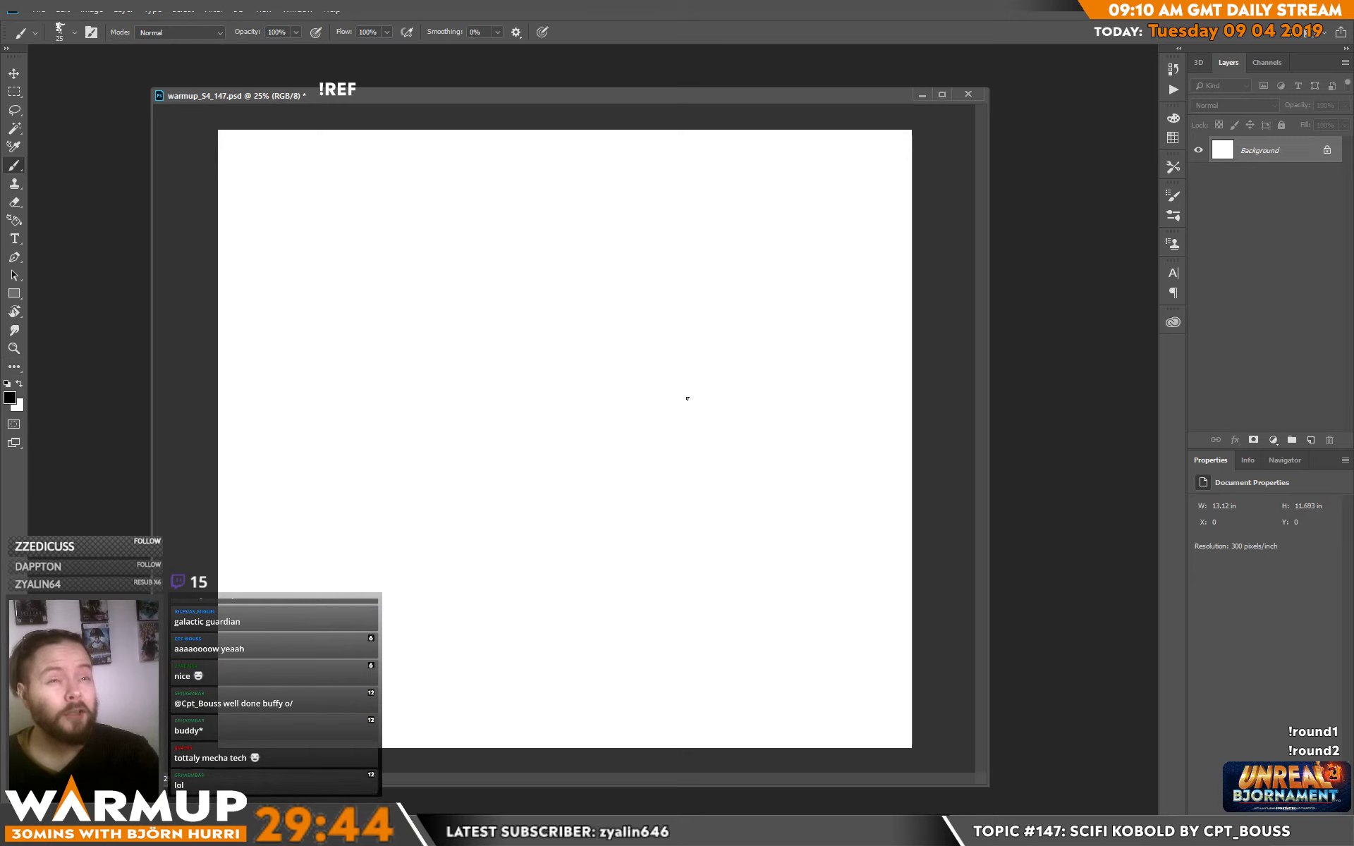
{"action": "left_click", "coordinate": [1310, 439]}
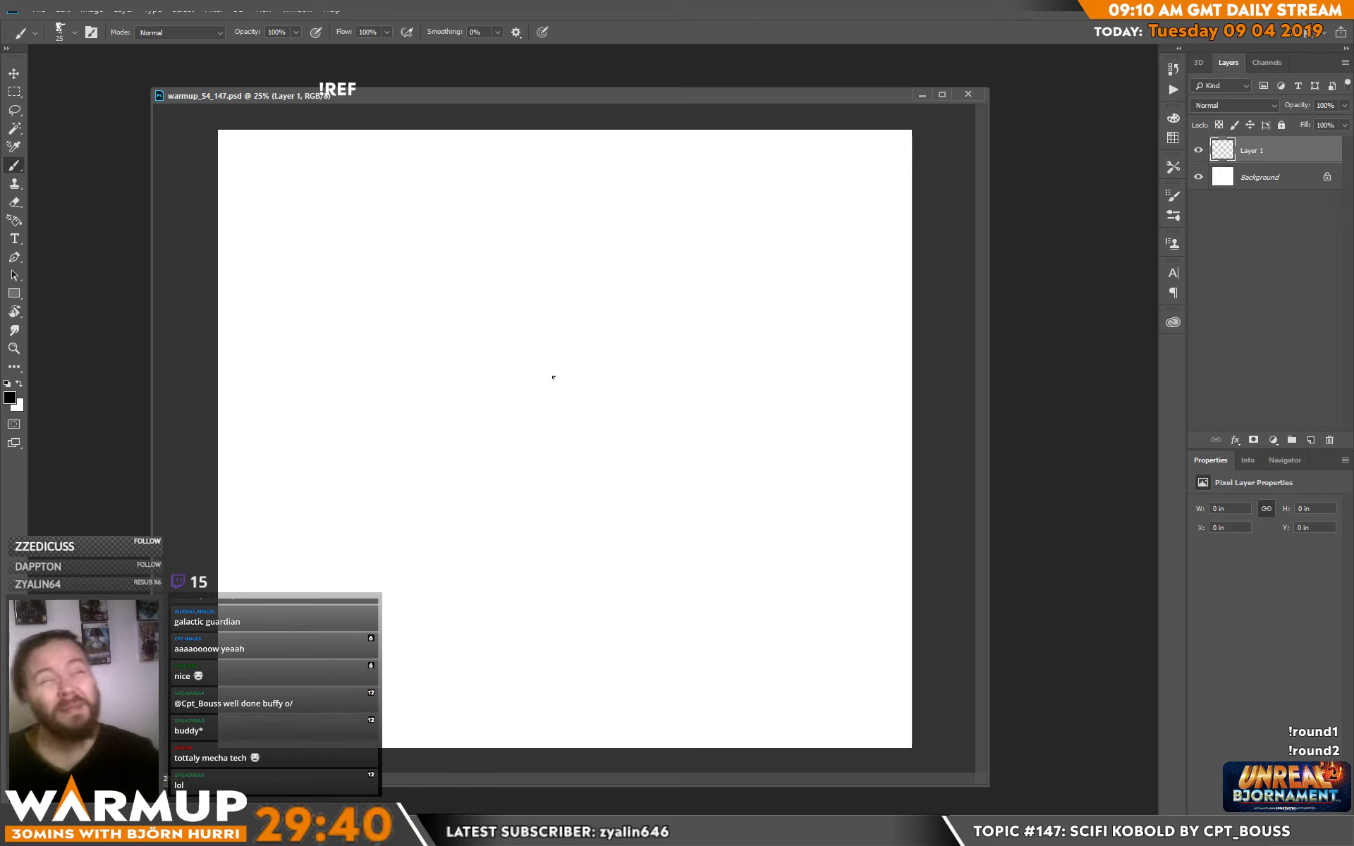
{"action": "mouse_move", "coordinate": [441, 227]}
{"action": "left_mouse_down"}
{"action": "mouse_move", "coordinate": [442, 278]}
{"action": "mouse_move", "coordinate": [506, 192]}
{"action": "mouse_move", "coordinate": [459, 282]}
{"action": "left_mouse_up"}
{"action": "mouse_move", "coordinate": [513, 298]}
{"action": "left_mouse_down"}
{"action": "mouse_move", "coordinate": [484, 197]}
{"action": "mouse_move", "coordinate": [572, 285]}
{"action": "left_mouse_up"}
{"action": "left_click_drag", "start_coordinate": [601, 227], "coordinate": [591, 286]}
{"action": "left_click_drag", "start_coordinate": [514, 179], "coordinate": [543, 185]}
{"action": "mouse_move", "coordinate": [554, 206]}
{"action": "left_mouse_down"}
{"action": "mouse_move", "coordinate": [587, 188]}
{"action": "mouse_move", "coordinate": [693, 230]}
{"action": "mouse_move", "coordinate": [740, 275]}
{"action": "left_mouse_up"}
{"action": "mouse_move", "coordinate": [744, 245]}
{"action": "left_mouse_down"}
{"action": "mouse_move", "coordinate": [677, 268]}
{"action": "mouse_move", "coordinate": [734, 344]}
{"action": "left_mouse_up"}
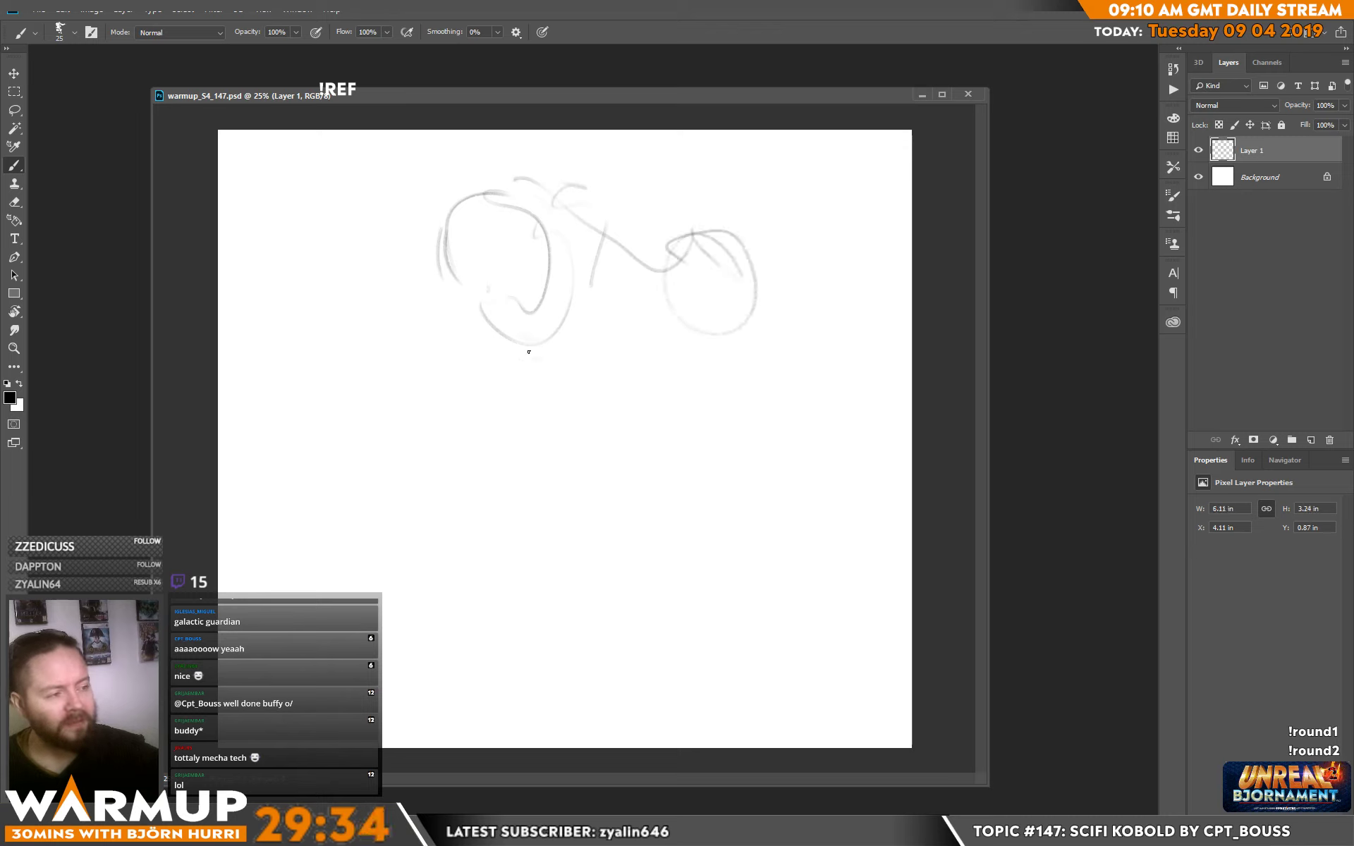
Rough in placement strokes for the front arm, the upper back, the large rear body curve and a low tail sweep.
{"action": "left_click_drag", "start_coordinate": [538, 363], "coordinate": [502, 398]}
{"action": "left_click_drag", "start_coordinate": [463, 455], "coordinate": [471, 479]}
{"action": "left_click_drag", "start_coordinate": [507, 494], "coordinate": [554, 460]}
{"action": "left_click_drag", "start_coordinate": [734, 242], "coordinate": [763, 263]}
{"action": "left_click_drag", "start_coordinate": [832, 364], "coordinate": [828, 407]}
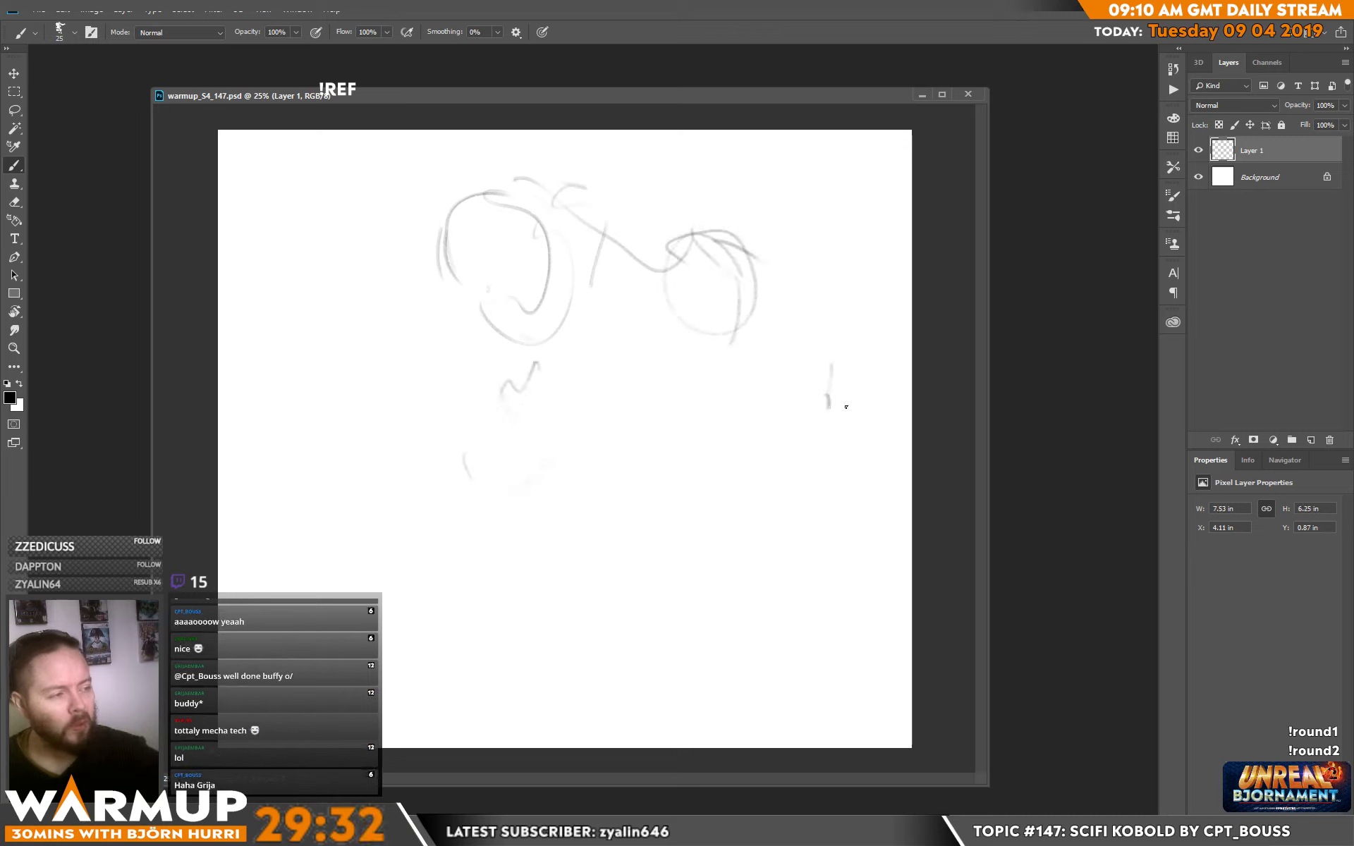
{"action": "left_click_drag", "start_coordinate": [580, 227], "coordinate": [632, 240]}
{"action": "mouse_move", "coordinate": [833, 366]}
{"action": "left_mouse_down"}
{"action": "mouse_move", "coordinate": [839, 575]}
{"action": "mouse_move", "coordinate": [822, 589]}
{"action": "left_mouse_up"}
{"action": "left_click_drag", "start_coordinate": [599, 567], "coordinate": [552, 637]}
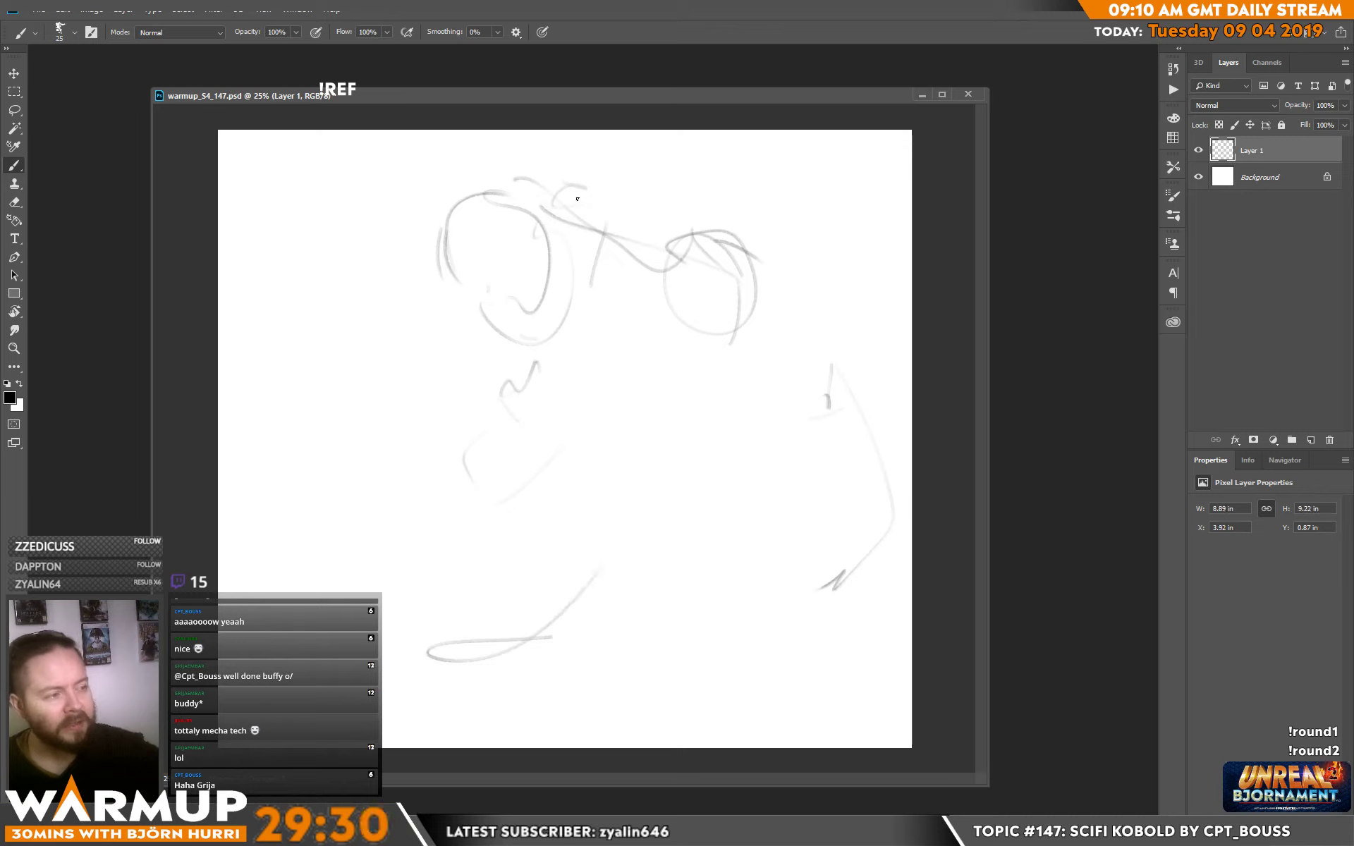
Sketch the hunched back arc from head to hips, the face and jaw marks, and the forearm reaching forward.
{"action": "mouse_move", "coordinate": [539, 184]}
{"action": "left_mouse_down"}
{"action": "mouse_move", "coordinate": [761, 261]}
{"action": "mouse_move", "coordinate": [811, 292]}
{"action": "mouse_move", "coordinate": [859, 372]}
{"action": "left_mouse_up"}
{"action": "mouse_move", "coordinate": [747, 218]}
{"action": "left_mouse_down"}
{"action": "mouse_move", "coordinate": [592, 191]}
{"action": "mouse_move", "coordinate": [486, 291]}
{"action": "left_mouse_up"}
{"action": "mouse_move", "coordinate": [481, 238]}
{"action": "left_mouse_down"}
{"action": "mouse_move", "coordinate": [476, 222]}
{"action": "mouse_move", "coordinate": [500, 299]}
{"action": "left_mouse_up"}
{"action": "left_click_drag", "start_coordinate": [513, 285], "coordinate": [491, 317]}
{"action": "left_click_drag", "start_coordinate": [496, 351], "coordinate": [536, 338]}
{"action": "mouse_move", "coordinate": [563, 199]}
{"action": "left_mouse_down"}
{"action": "mouse_move", "coordinate": [607, 188]}
{"action": "mouse_move", "coordinate": [589, 213]}
{"action": "left_mouse_up"}
{"action": "left_click_drag", "start_coordinate": [720, 255], "coordinate": [730, 282]}
{"action": "mouse_move", "coordinate": [769, 330]}
{"action": "left_mouse_down"}
{"action": "mouse_move", "coordinate": [824, 340]}
{"action": "mouse_move", "coordinate": [826, 400]}
{"action": "left_mouse_up"}
{"action": "left_click_drag", "start_coordinate": [807, 455], "coordinate": [797, 478]}
{"action": "left_click_drag", "start_coordinate": [525, 399], "coordinate": [519, 421]}
{"action": "mouse_move", "coordinate": [506, 442]}
{"action": "left_mouse_down"}
{"action": "mouse_move", "coordinate": [413, 525]}
{"action": "mouse_move", "coordinate": [493, 487]}
{"action": "left_mouse_up"}
{"action": "left_click_drag", "start_coordinate": [519, 479], "coordinate": [575, 455]}
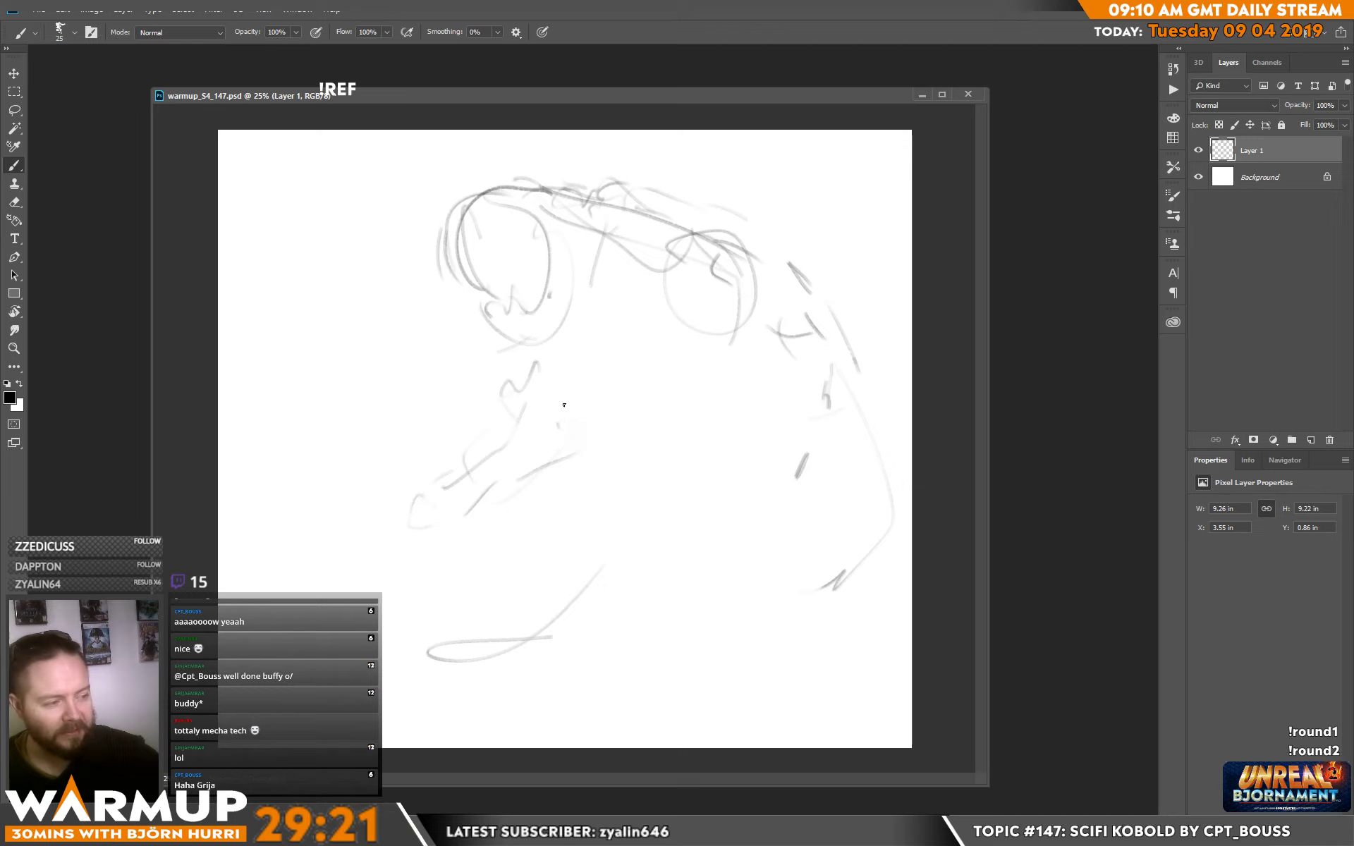
Sketch the front upper arm, the chest and belly curve, a stronger back line and the start of the front thigh.
{"action": "left_click_drag", "start_coordinate": [568, 387], "coordinate": [558, 425]}
{"action": "left_click_drag", "start_coordinate": [566, 367], "coordinate": [612, 339]}
{"action": "mouse_move", "coordinate": [600, 326]}
{"action": "left_mouse_down"}
{"action": "mouse_move", "coordinate": [653, 302]}
{"action": "mouse_move", "coordinate": [598, 362]}
{"action": "left_mouse_up"}
{"action": "mouse_move", "coordinate": [648, 204]}
{"action": "left_mouse_down"}
{"action": "mouse_move", "coordinate": [795, 263]}
{"action": "mouse_move", "coordinate": [859, 332]}
{"action": "left_mouse_up"}
{"action": "mouse_move", "coordinate": [697, 374]}
{"action": "left_mouse_down"}
{"action": "mouse_move", "coordinate": [684, 472]}
{"action": "mouse_move", "coordinate": [649, 478]}
{"action": "left_mouse_up"}
{"action": "mouse_move", "coordinate": [647, 469]}
{"action": "left_mouse_down"}
{"action": "mouse_move", "coordinate": [627, 518]}
{"action": "mouse_move", "coordinate": [659, 547]}
{"action": "left_mouse_up"}
Draw the front leg from knee to foot, add its inner thigh line, and mark the rear shin.
{"action": "left_click_drag", "start_coordinate": [621, 603], "coordinate": [567, 660]}
{"action": "left_click_drag", "start_coordinate": [541, 681], "coordinate": [528, 702]}
{"action": "left_click_drag", "start_coordinate": [859, 530], "coordinate": [903, 629]}
{"action": "mouse_move", "coordinate": [639, 498]}
{"action": "left_mouse_down"}
{"action": "mouse_move", "coordinate": [581, 582]}
{"action": "mouse_move", "coordinate": [620, 606]}
{"action": "left_mouse_up"}
{"action": "left_click_drag", "start_coordinate": [621, 613], "coordinate": [622, 641]}
{"action": "left_click_drag", "start_coordinate": [625, 658], "coordinate": [639, 645]}
{"action": "mouse_move", "coordinate": [595, 581]}
{"action": "left_mouse_down"}
{"action": "mouse_move", "coordinate": [592, 551]}
{"action": "mouse_move", "coordinate": [662, 460]}
{"action": "left_mouse_up"}
{"action": "mouse_move", "coordinate": [700, 565]}
{"action": "left_mouse_down"}
{"action": "mouse_move", "coordinate": [635, 580]}
{"action": "mouse_move", "coordinate": [658, 652]}
{"action": "left_mouse_up"}
{"action": "left_click_drag", "start_coordinate": [624, 666], "coordinate": [591, 690]}
{"action": "mouse_move", "coordinate": [670, 551]}
{"action": "left_mouse_down"}
{"action": "mouse_move", "coordinate": [696, 529]}
{"action": "mouse_move", "coordinate": [724, 523]}
{"action": "left_mouse_up"}
Sketch the rear leg with its bent hock, lower shin and planted foot near the canvas's lower edge.
{"action": "left_click_drag", "start_coordinate": [720, 442], "coordinate": [723, 463]}
{"action": "left_click_drag", "start_coordinate": [769, 509], "coordinate": [776, 518]}
{"action": "mouse_move", "coordinate": [801, 552]}
{"action": "left_mouse_down"}
{"action": "mouse_move", "coordinate": [857, 595]}
{"action": "mouse_move", "coordinate": [889, 648]}
{"action": "left_mouse_up"}
{"action": "left_click_drag", "start_coordinate": [887, 627], "coordinate": [874, 668]}
{"action": "mouse_move", "coordinate": [833, 619]}
{"action": "left_mouse_down"}
{"action": "mouse_move", "coordinate": [900, 740]}
{"action": "mouse_move", "coordinate": [860, 739]}
{"action": "mouse_move", "coordinate": [900, 740]}
{"action": "left_mouse_up"}
{"action": "left_click_drag", "start_coordinate": [823, 613], "coordinate": [857, 590]}
{"action": "left_click_drag", "start_coordinate": [875, 564], "coordinate": [900, 631]}
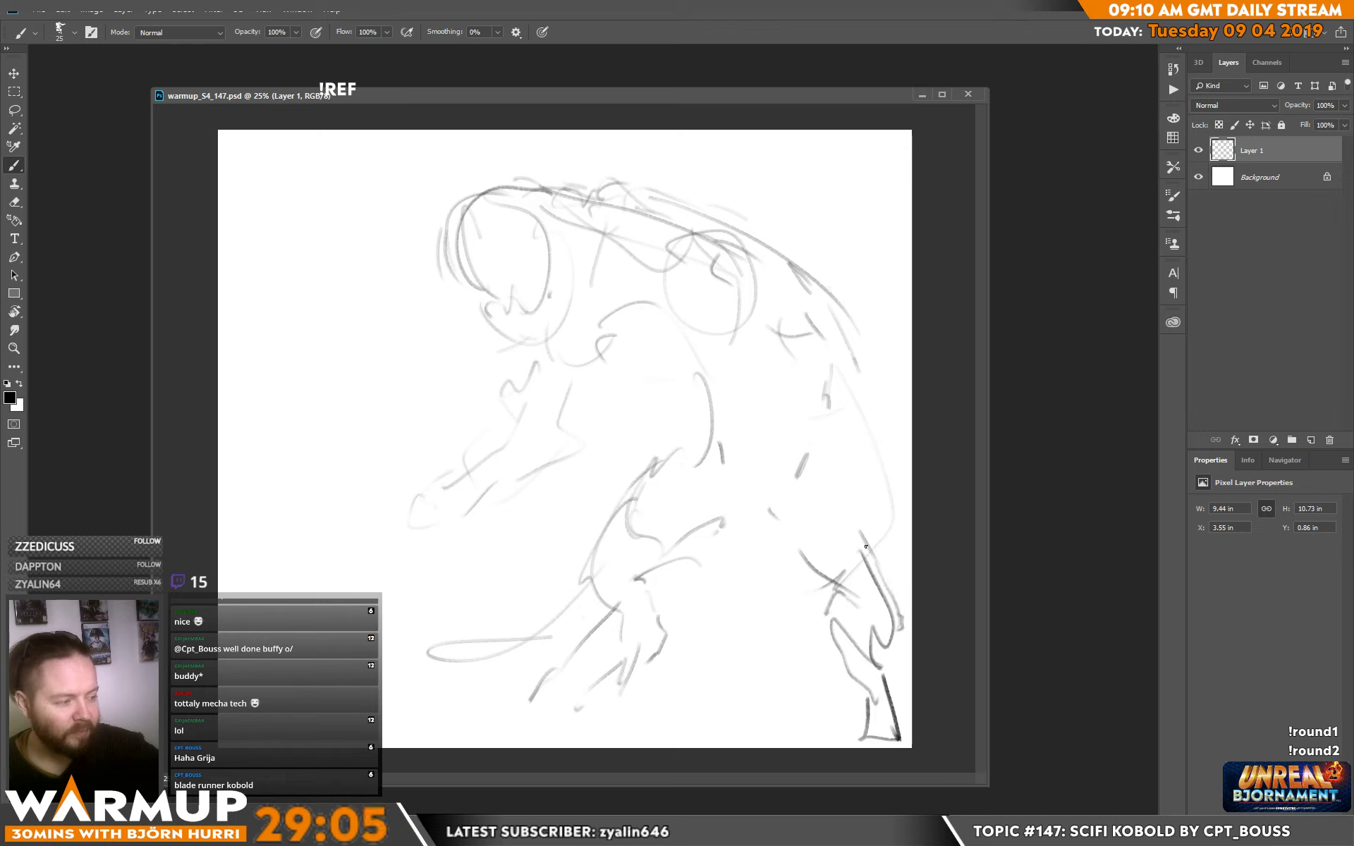
Connect the rear leg to the hips with thigh and groin lines, and add rounded forms around the shoulder.
{"action": "left_click_drag", "start_coordinate": [804, 568], "coordinate": [755, 514]}
{"action": "left_click_drag", "start_coordinate": [763, 550], "coordinate": [739, 525]}
{"action": "left_click_drag", "start_coordinate": [711, 455], "coordinate": [709, 494]}
{"action": "left_click_drag", "start_coordinate": [718, 422], "coordinate": [681, 446]}
{"action": "left_click_drag", "start_coordinate": [709, 463], "coordinate": [763, 543]}
{"action": "left_click_drag", "start_coordinate": [818, 422], "coordinate": [813, 438]}
{"action": "left_click_drag", "start_coordinate": [698, 289], "coordinate": [755, 324]}
{"action": "left_click_drag", "start_coordinate": [780, 325], "coordinate": [804, 305]}
{"action": "left_click_drag", "start_coordinate": [776, 240], "coordinate": [791, 307]}
Scale the whole sketch down to about 7.99 by 9.08 in and shift it up and left on the canvas.
{"action": "key", "text": "ctrl+t"}
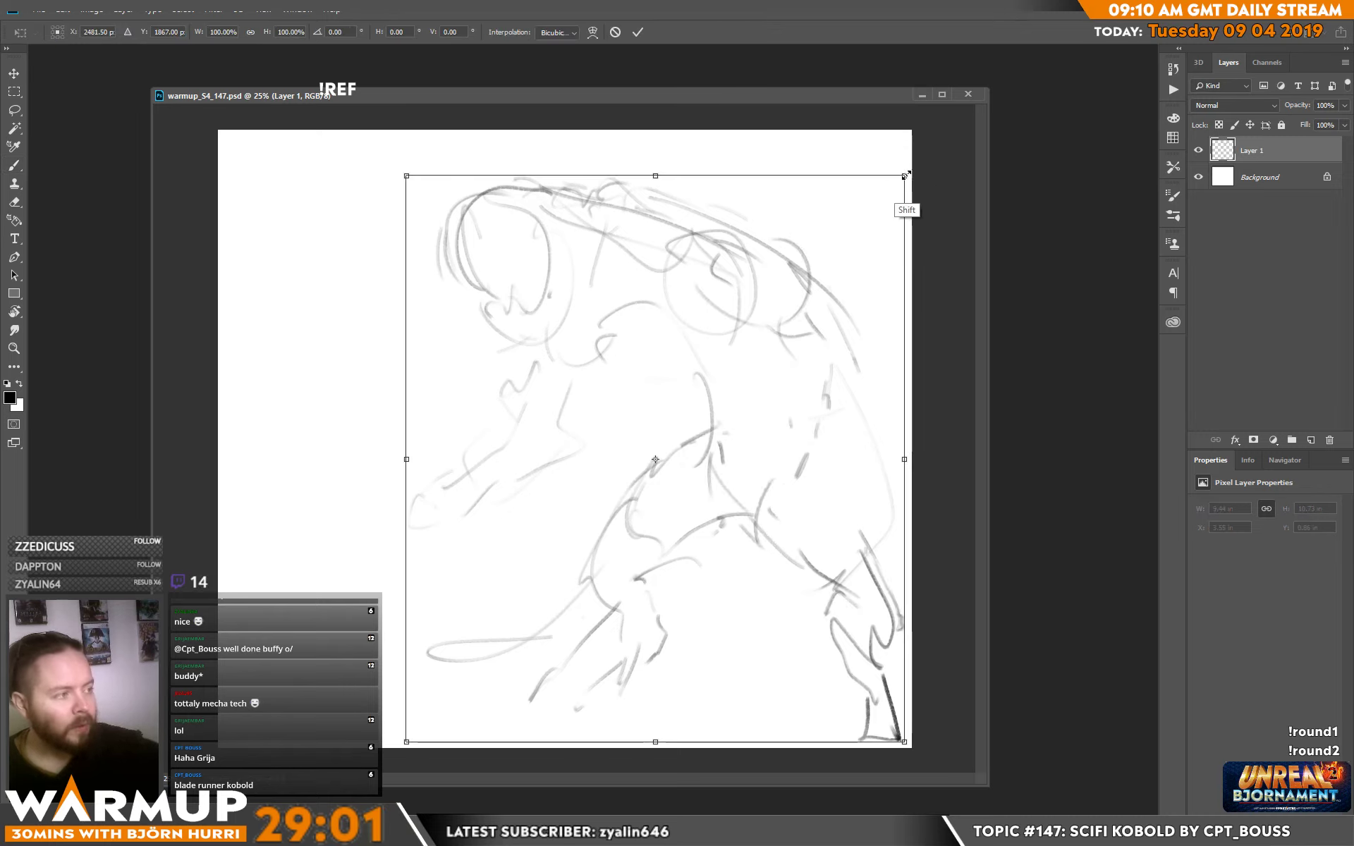
{"action": "left_click_drag", "start_coordinate": [906, 176], "coordinate": [822, 258]}
{"action": "left_click_drag", "start_coordinate": [754, 381], "coordinate": [713, 333]}
{"action": "key", "text": "Return"}
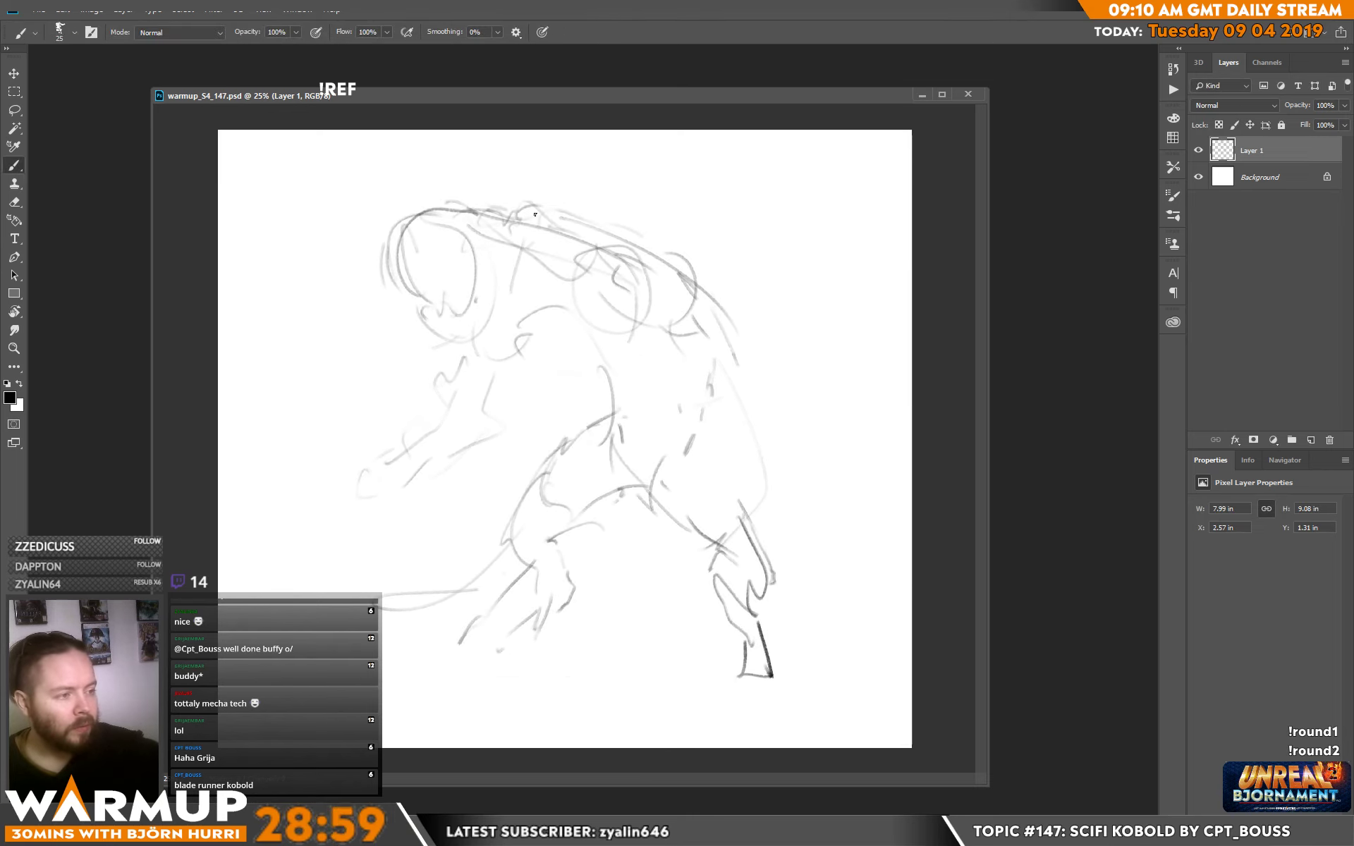
Add a darker line over the neck and back, a small device behind the head, and a defined lower jaw.
{"action": "mouse_move", "coordinate": [504, 201]}
{"action": "left_mouse_down"}
{"action": "mouse_move", "coordinate": [452, 193]}
{"action": "mouse_move", "coordinate": [652, 222]}
{"action": "mouse_move", "coordinate": [738, 260]}
{"action": "mouse_move", "coordinate": [741, 281]}
{"action": "left_mouse_up"}
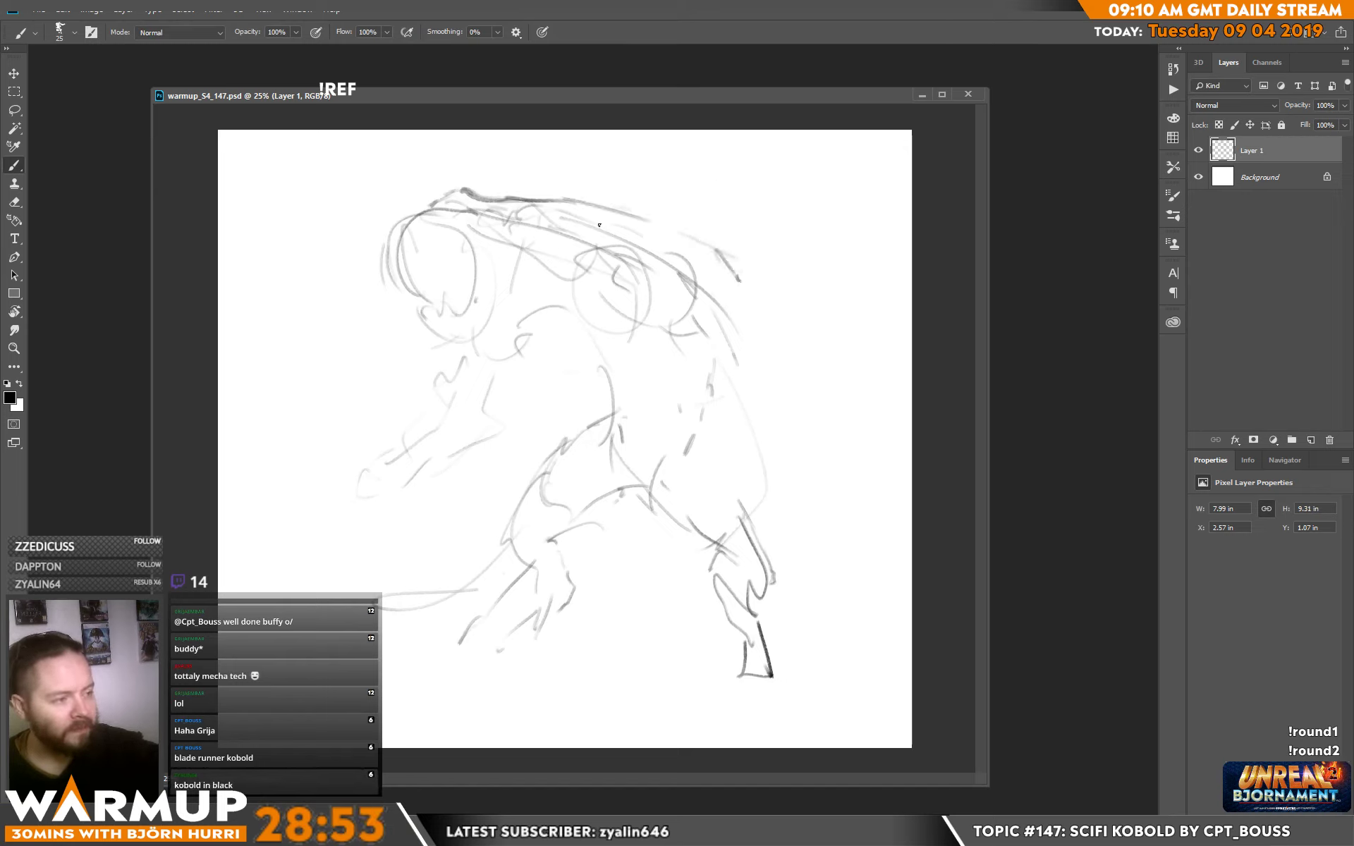
{"action": "mouse_move", "coordinate": [492, 219]}
{"action": "left_mouse_down"}
{"action": "mouse_move", "coordinate": [496, 233]}
{"action": "mouse_move", "coordinate": [518, 225]}
{"action": "mouse_move", "coordinate": [522, 254]}
{"action": "mouse_move", "coordinate": [467, 205]}
{"action": "mouse_move", "coordinate": [496, 266]}
{"action": "mouse_move", "coordinate": [508, 254]}
{"action": "mouse_move", "coordinate": [496, 271]}
{"action": "left_mouse_up"}
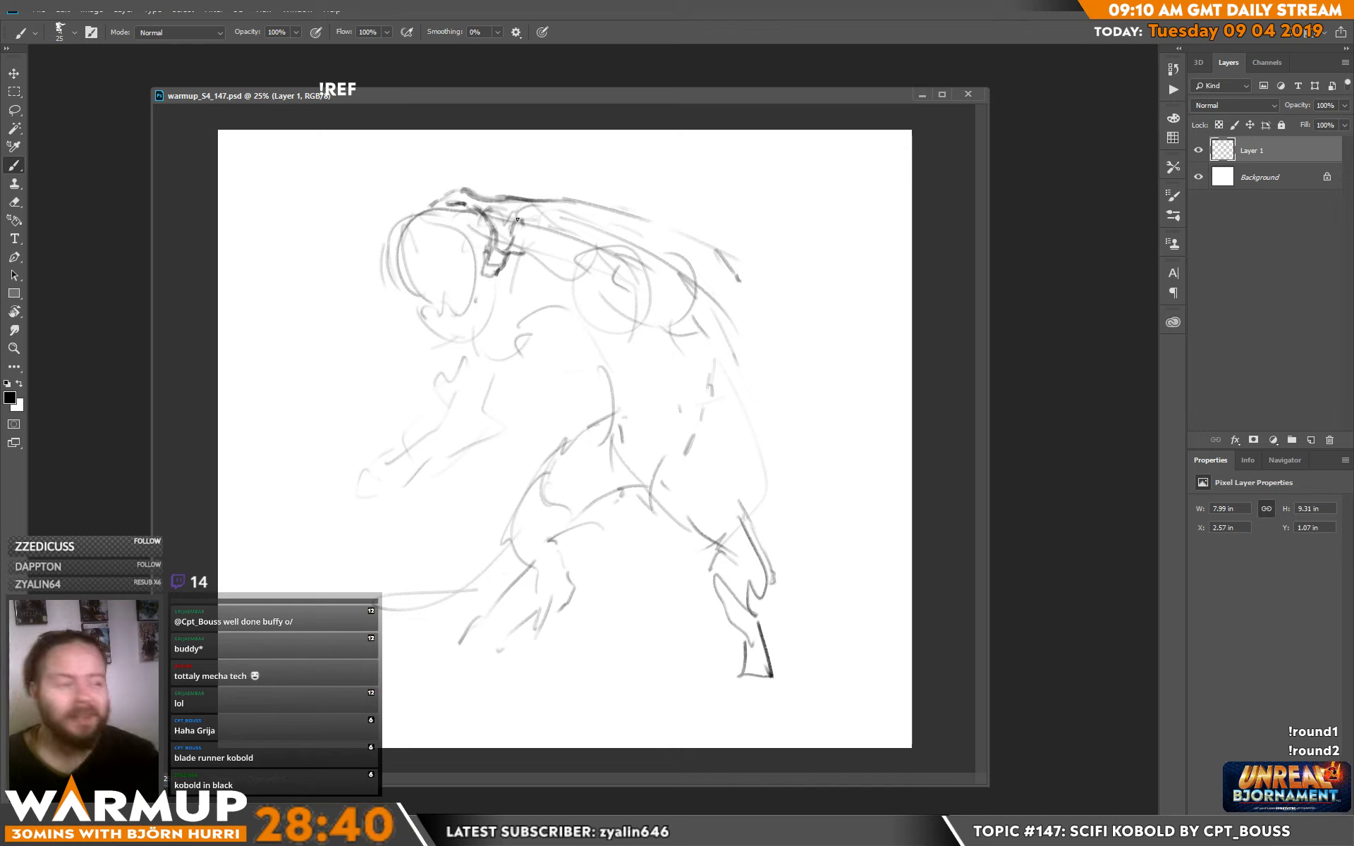
{"action": "mouse_move", "coordinate": [483, 254]}
{"action": "left_mouse_down"}
{"action": "mouse_move", "coordinate": [483, 281]}
{"action": "mouse_move", "coordinate": [505, 251]}
{"action": "left_mouse_up"}
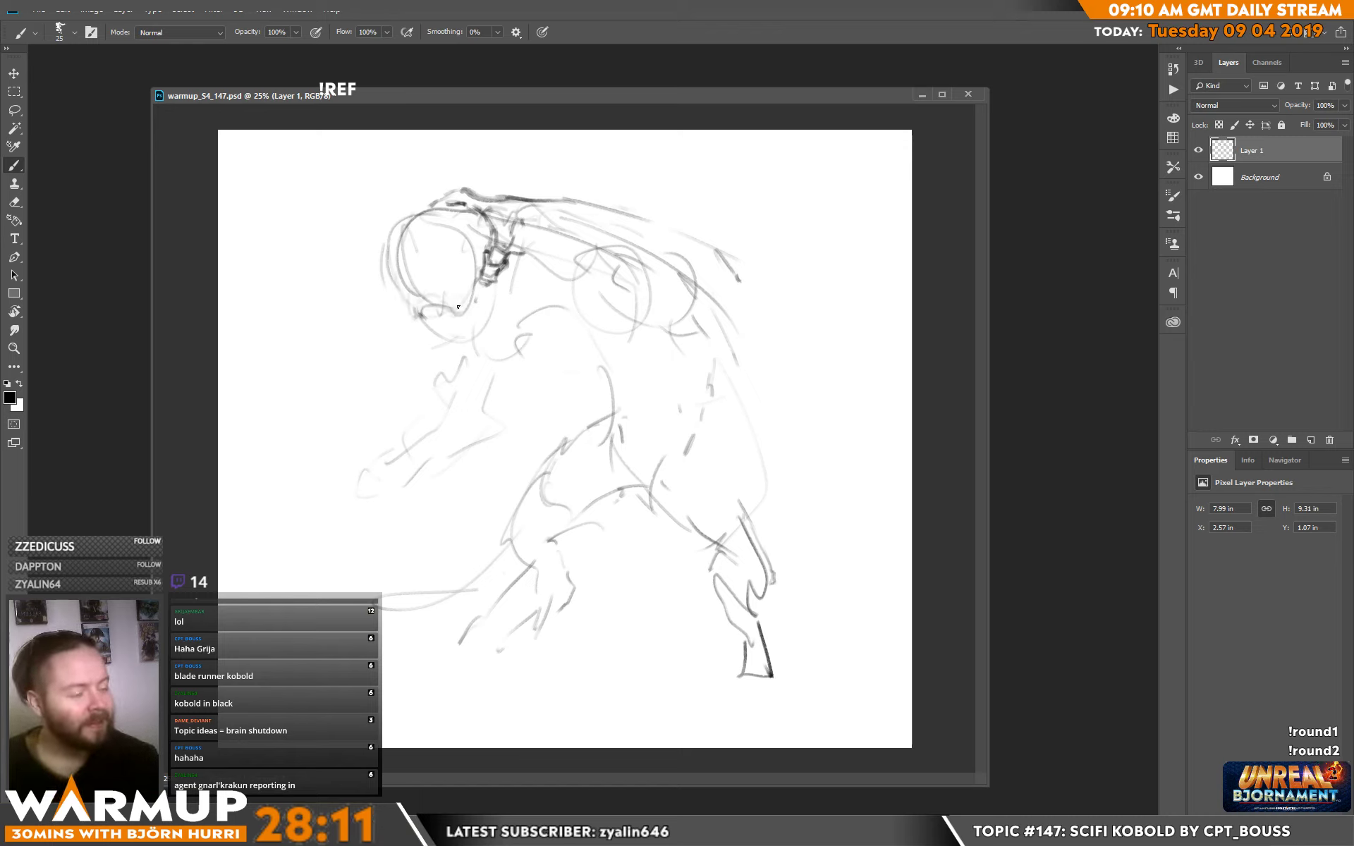
{"action": "left_click_drag", "start_coordinate": [409, 302], "coordinate": [418, 318]}
{"action": "left_click_drag", "start_coordinate": [413, 318], "coordinate": [477, 281]}
{"action": "left_click_drag", "start_coordinate": [430, 311], "coordinate": [399, 323]}
Redraw the shoulder ball and sketch a long arm stretching back from it, bent at the elbow towards the wrist.
{"action": "mouse_move", "coordinate": [508, 192]}
{"action": "left_mouse_down"}
{"action": "mouse_move", "coordinate": [586, 209]}
{"action": "mouse_move", "coordinate": [626, 227]}
{"action": "mouse_move", "coordinate": [634, 248]}
{"action": "mouse_move", "coordinate": [780, 315]}
{"action": "left_mouse_up"}
{"action": "left_click_drag", "start_coordinate": [709, 272], "coordinate": [848, 332]}
{"action": "mouse_move", "coordinate": [684, 293]}
{"action": "left_mouse_down"}
{"action": "mouse_move", "coordinate": [816, 331]}
{"action": "mouse_move", "coordinate": [834, 356]}
{"action": "left_mouse_up"}
{"action": "mouse_move", "coordinate": [846, 335]}
{"action": "left_mouse_down"}
{"action": "mouse_move", "coordinate": [854, 361]}
{"action": "mouse_move", "coordinate": [789, 377]}
{"action": "mouse_move", "coordinate": [815, 385]}
{"action": "mouse_move", "coordinate": [840, 434]}
{"action": "mouse_move", "coordinate": [875, 413]}
{"action": "left_mouse_up"}
{"action": "left_click_drag", "start_coordinate": [865, 470], "coordinate": [862, 484]}
{"action": "left_click_drag", "start_coordinate": [833, 367], "coordinate": [860, 447]}
Undo the line from the trailing hand to the foot, finish that hand and inner forearm, and darken the front elbow.
{"action": "mouse_move", "coordinate": [861, 548]}
{"action": "left_mouse_down"}
{"action": "mouse_move", "coordinate": [861, 523]}
{"action": "mouse_move", "coordinate": [868, 540]}
{"action": "mouse_move", "coordinate": [824, 557]}
{"action": "mouse_move", "coordinate": [751, 680]}
{"action": "left_mouse_up"}
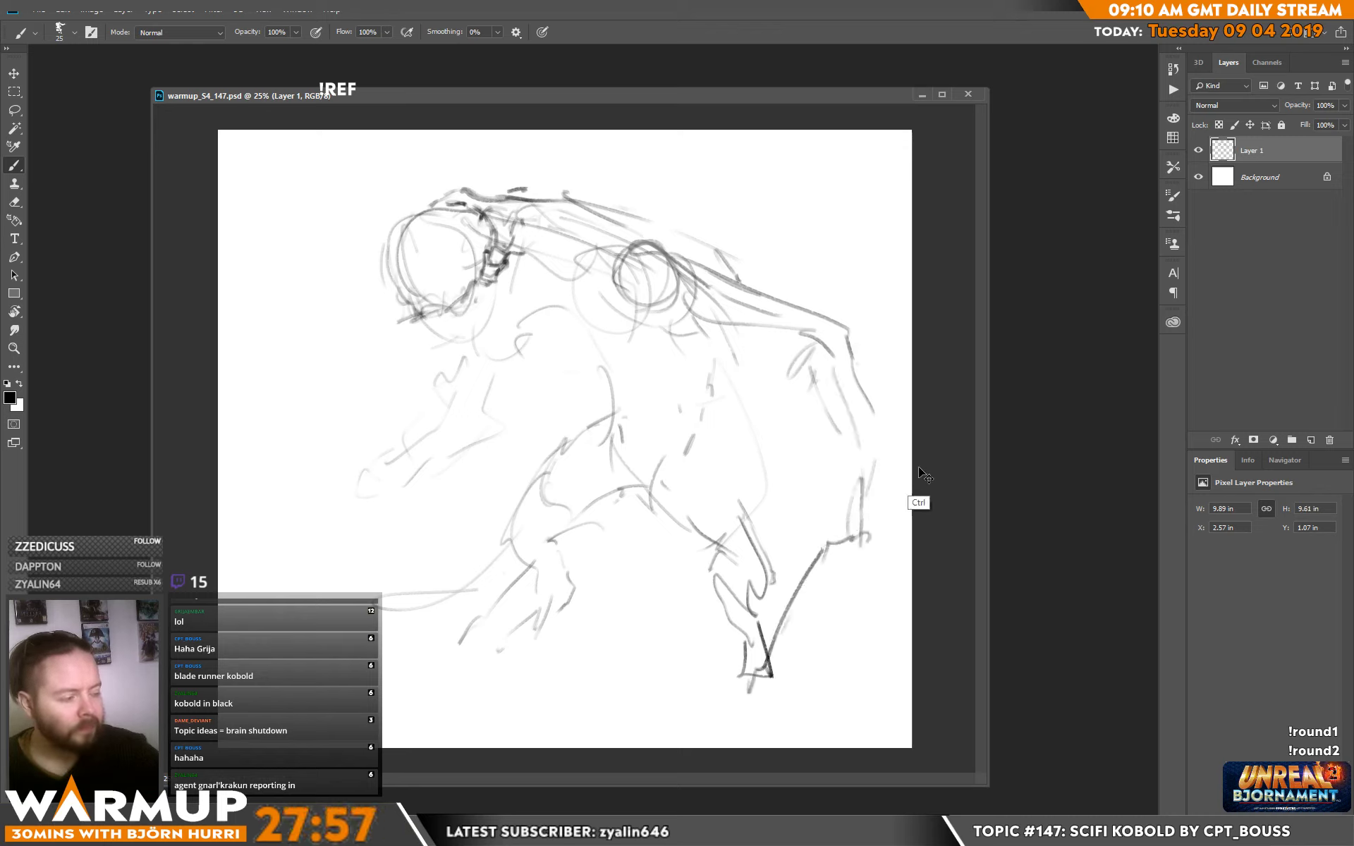
{"action": "key", "text": "ctrl+z"}
{"action": "mouse_move", "coordinate": [850, 542]}
{"action": "left_mouse_down"}
{"action": "mouse_move", "coordinate": [829, 562]}
{"action": "mouse_move", "coordinate": [864, 547]}
{"action": "mouse_move", "coordinate": [811, 378]}
{"action": "left_mouse_up"}
{"action": "left_click_drag", "start_coordinate": [484, 346], "coordinate": [470, 368]}
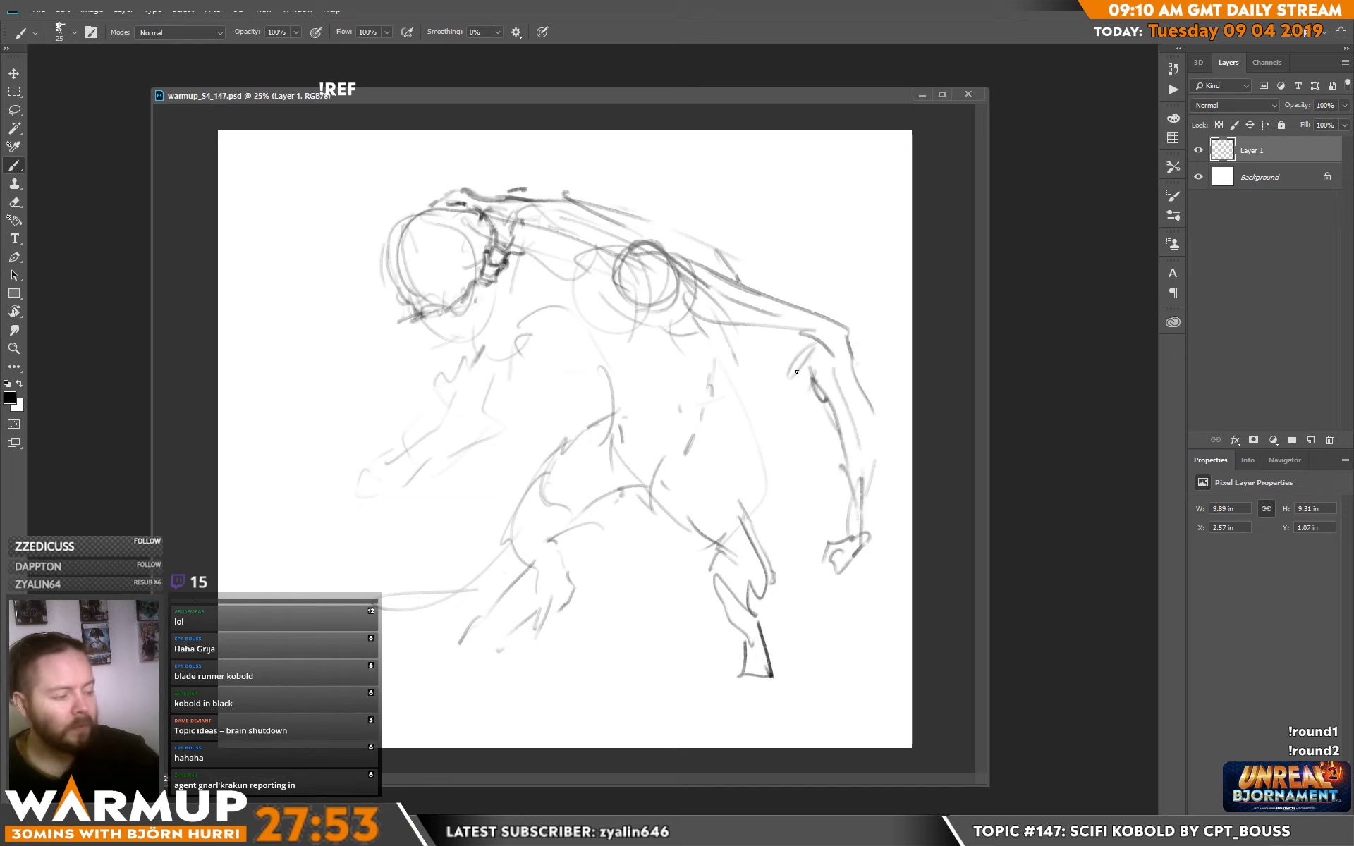
Lasso the lower rear leg, skew it outward and lengthen it with Free Transform, and clear the selection.
{"action": "key", "text": "l"}
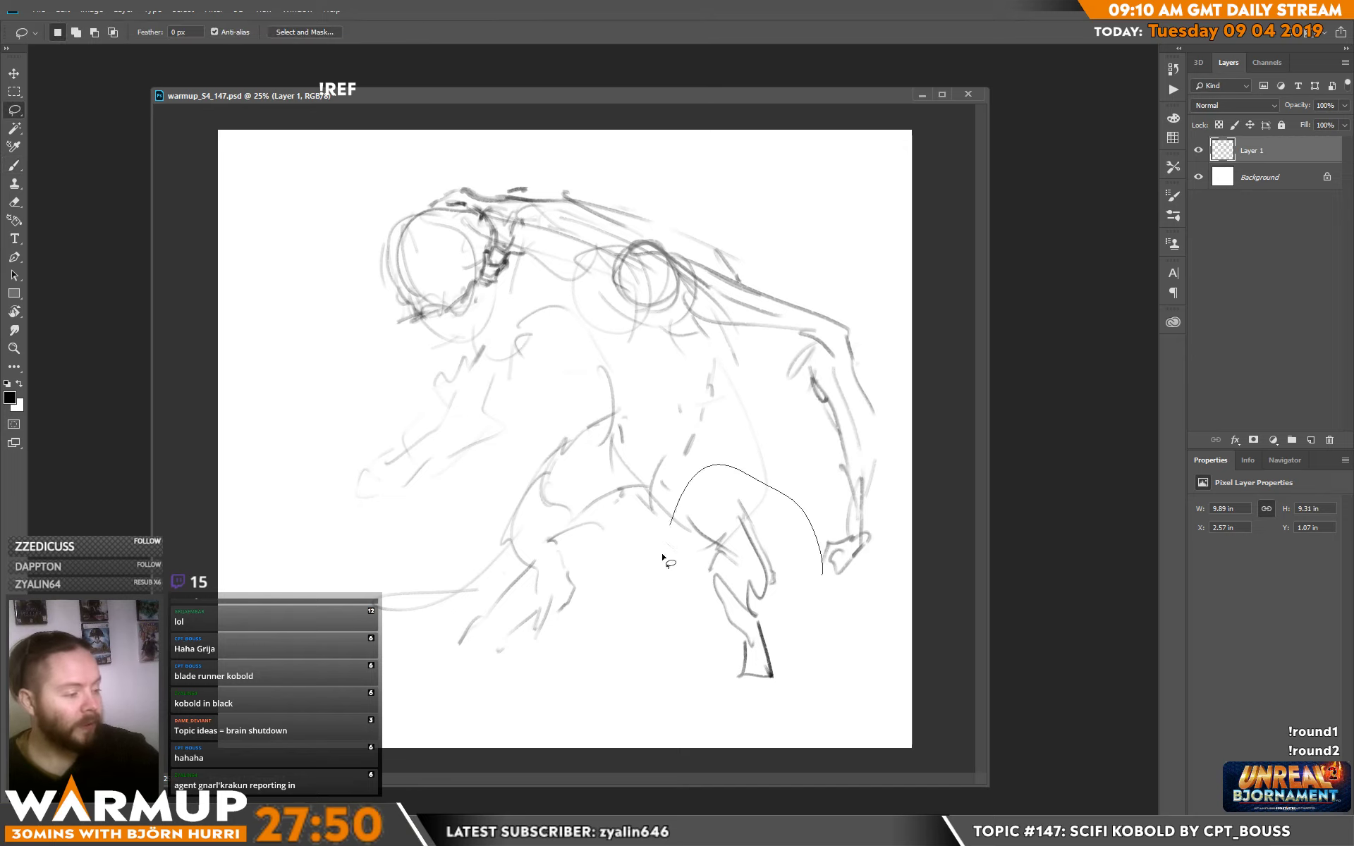
{"action": "key", "text": "ctrl+t"}
{"action": "mouse_move", "coordinate": [744, 739]}
{"action": "left_mouse_down"}
{"action": "mouse_move", "coordinate": [816, 747]}
{"action": "mouse_move", "coordinate": [821, 761]}
{"action": "left_mouse_up"}
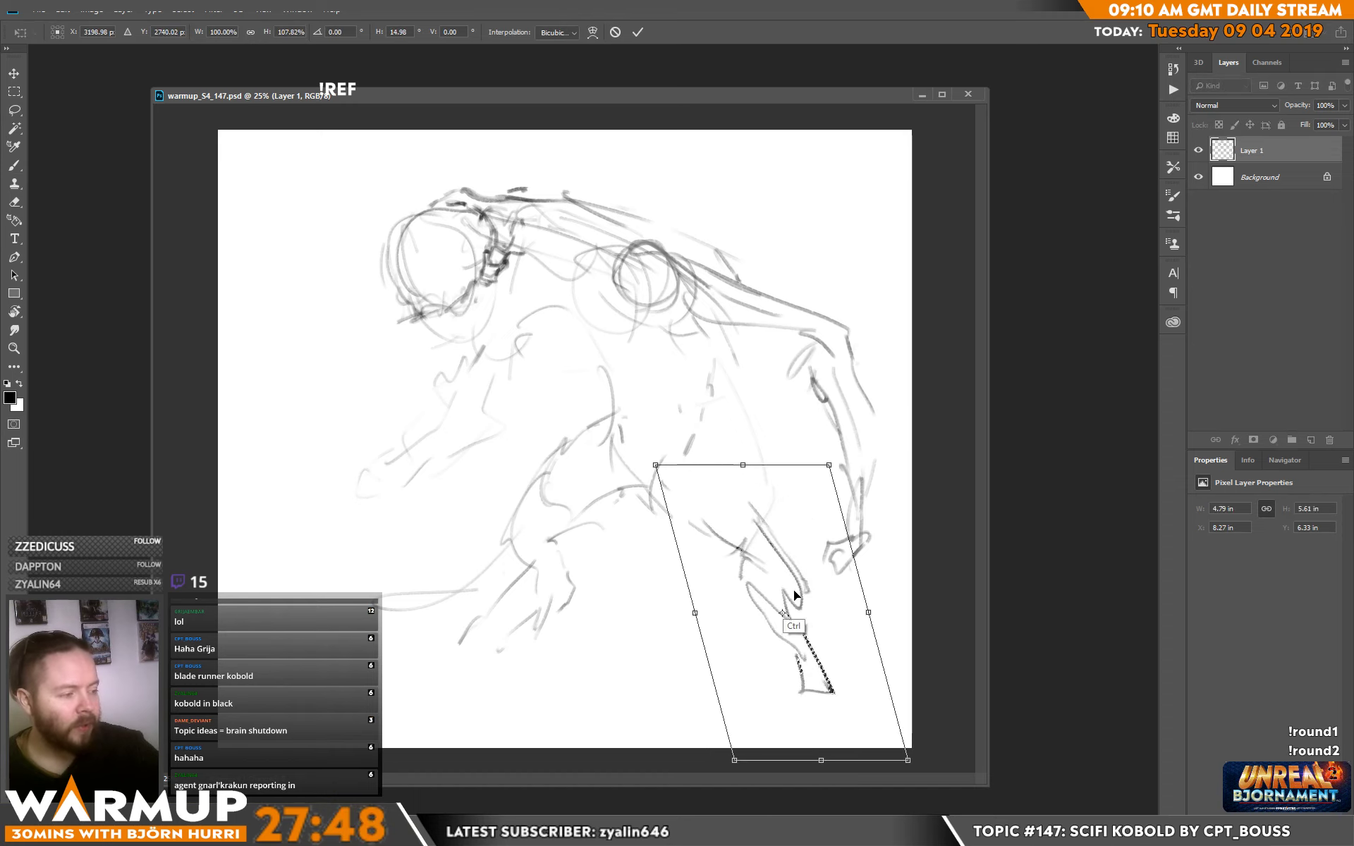
{"action": "left_click_drag", "start_coordinate": [741, 463], "coordinate": [713, 433]}
{"action": "double_click", "coordinate": [762, 523]}
{"action": "key", "text": "b"}
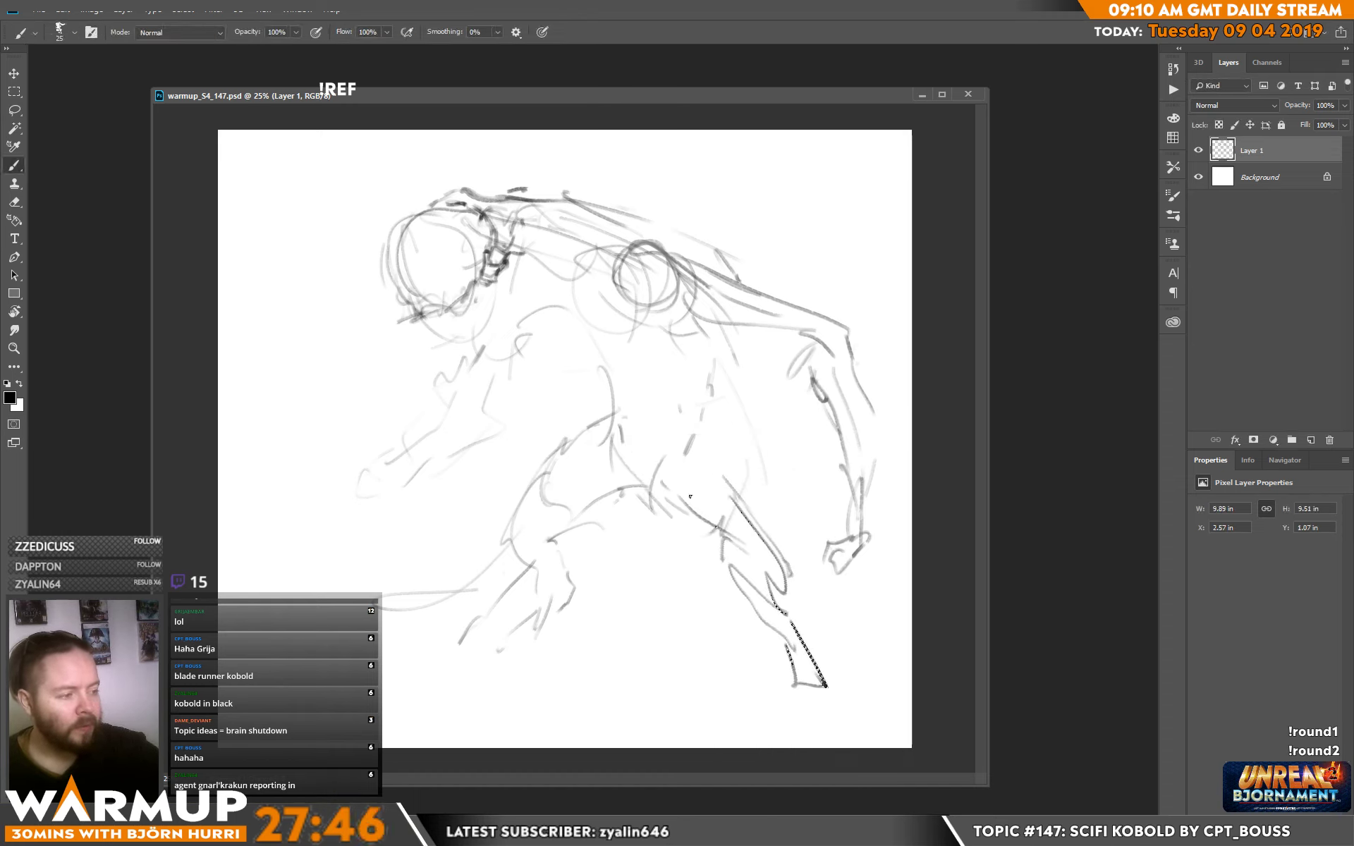
{"action": "key", "text": "ctrl+d"}
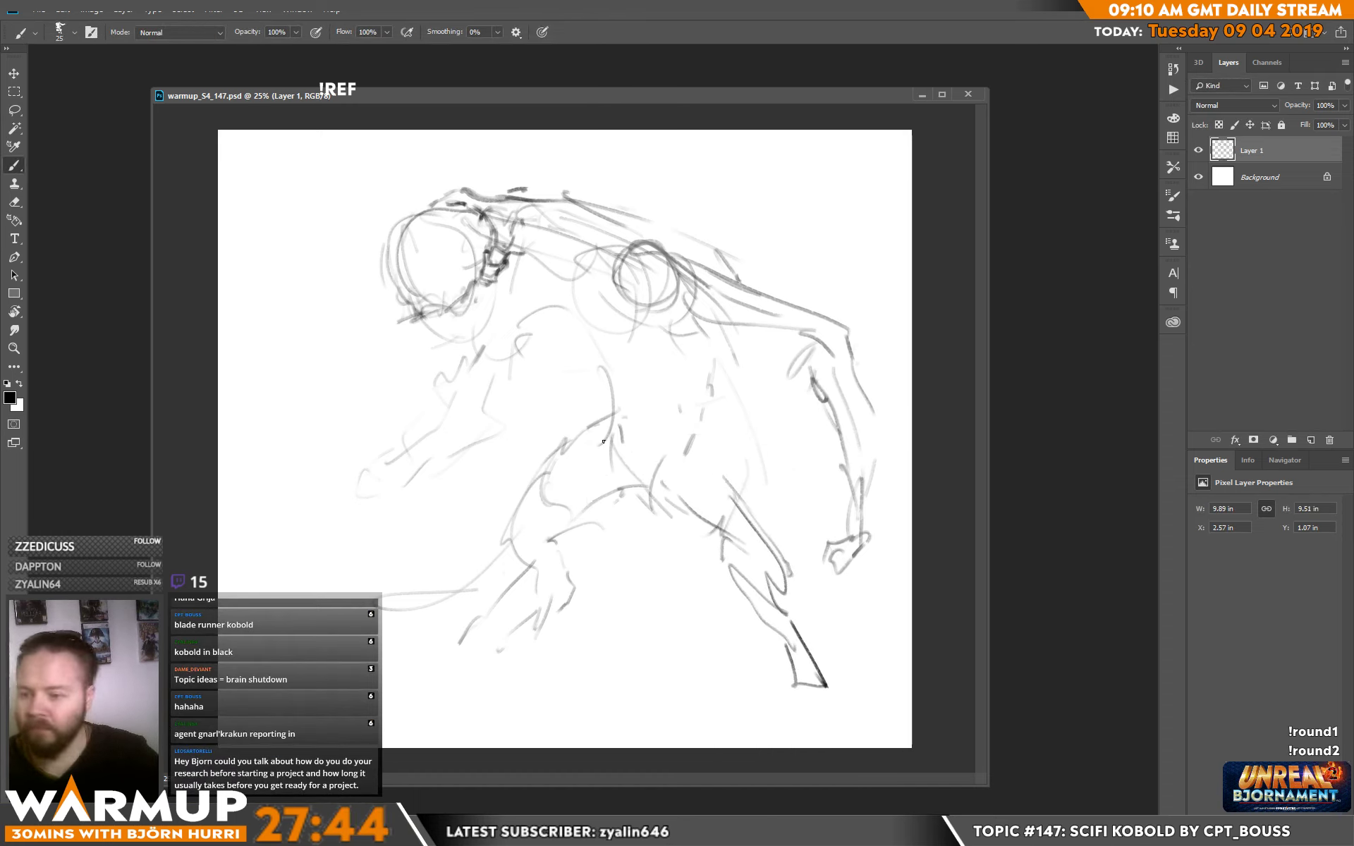
{"action": "key", "text": "ctrl+f"}
{"action": "type", "text": "bd"}
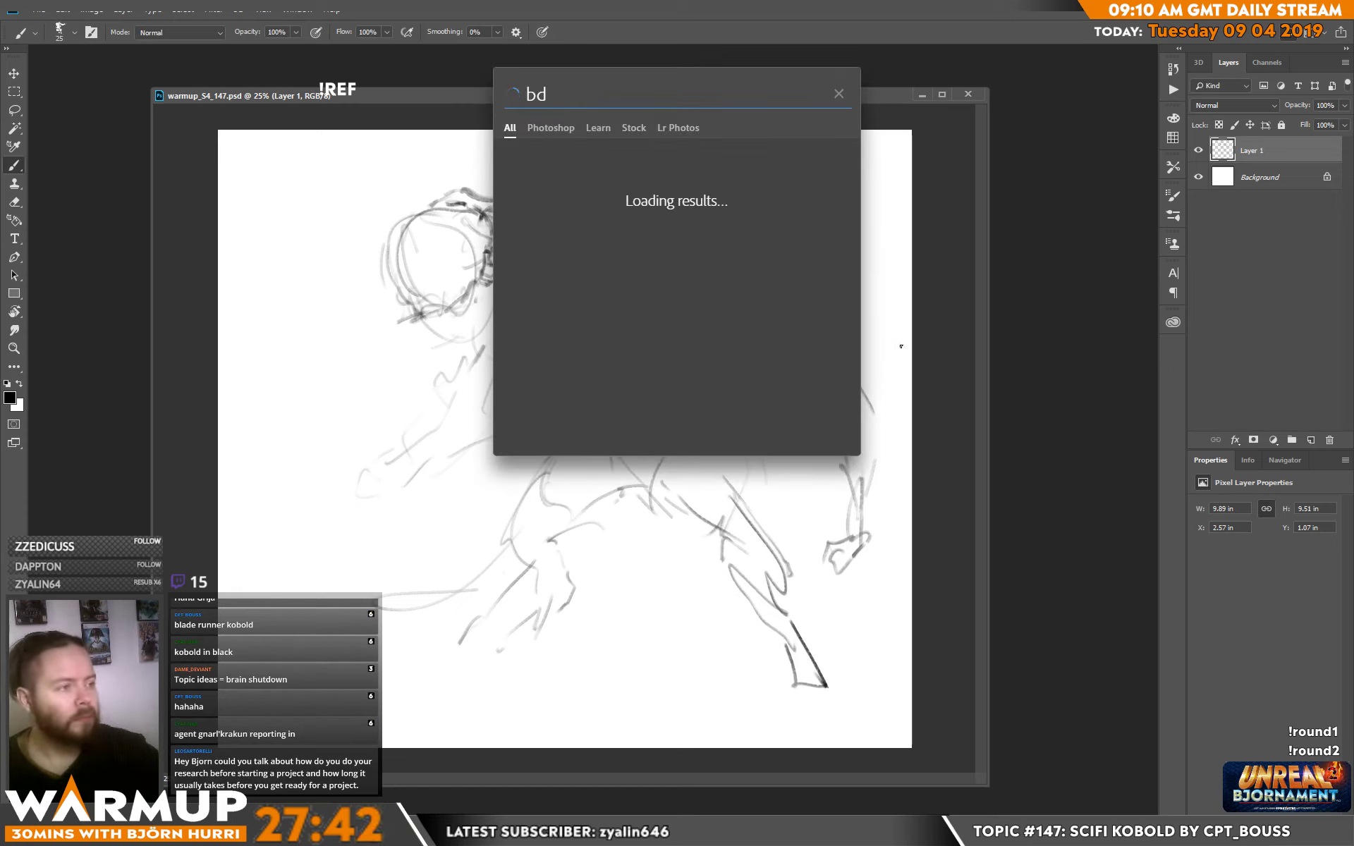
{"action": "key", "text": "Escape"}
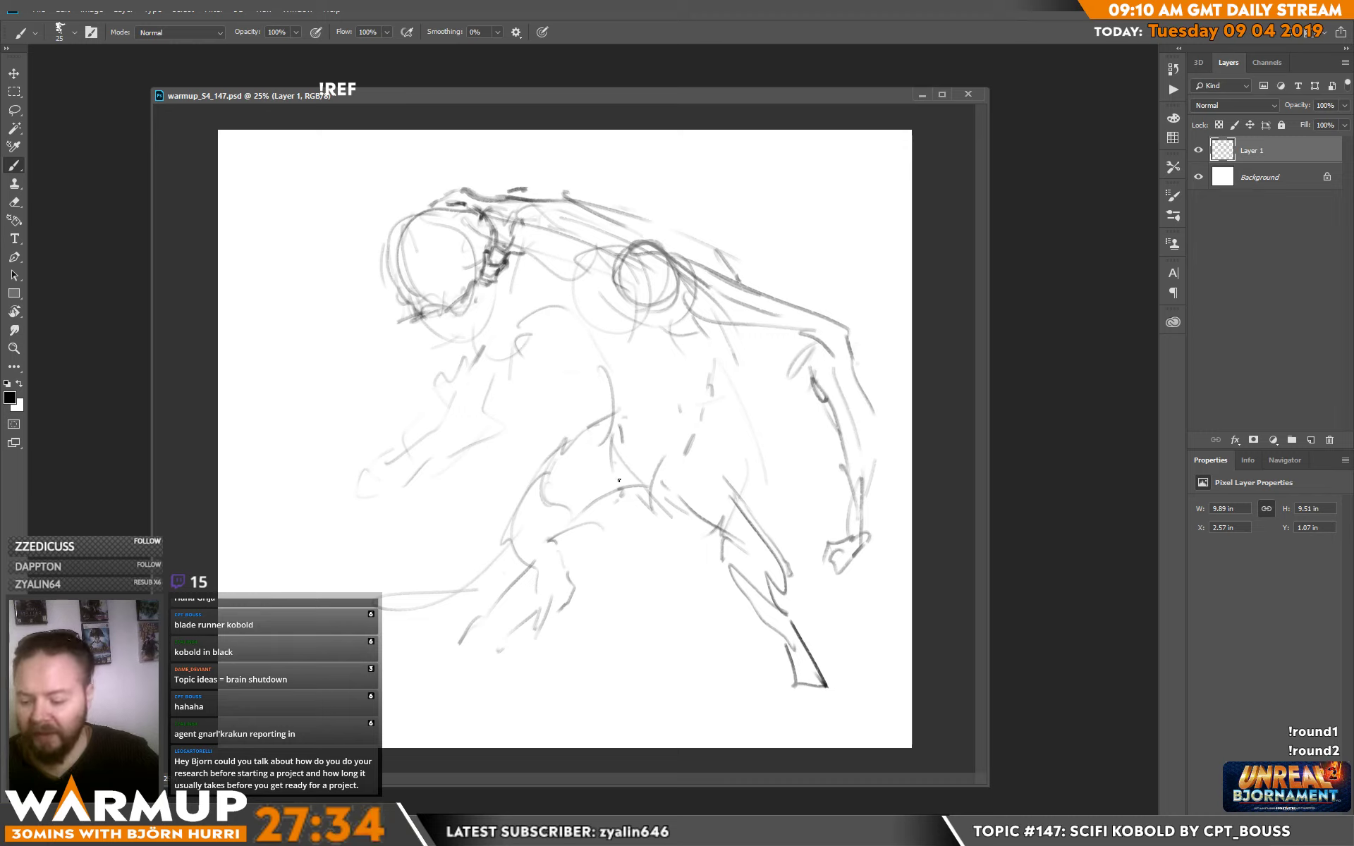
Strengthen the hip and rear thigh contours and draw the line running down from the lower back to the rear leg.
{"action": "mouse_move", "coordinate": [618, 461]}
{"action": "left_mouse_down"}
{"action": "mouse_move", "coordinate": [641, 494]}
{"action": "mouse_move", "coordinate": [694, 440]}
{"action": "left_mouse_up"}
{"action": "mouse_move", "coordinate": [682, 444]}
{"action": "left_mouse_down"}
{"action": "mouse_move", "coordinate": [706, 438]}
{"action": "mouse_move", "coordinate": [734, 479]}
{"action": "mouse_move", "coordinate": [709, 545]}
{"action": "mouse_move", "coordinate": [728, 563]}
{"action": "left_mouse_up"}
{"action": "mouse_move", "coordinate": [664, 501]}
{"action": "left_mouse_down"}
{"action": "mouse_move", "coordinate": [737, 563]}
{"action": "mouse_move", "coordinate": [765, 527]}
{"action": "left_mouse_up"}
{"action": "left_click_drag", "start_coordinate": [753, 432], "coordinate": [761, 471]}
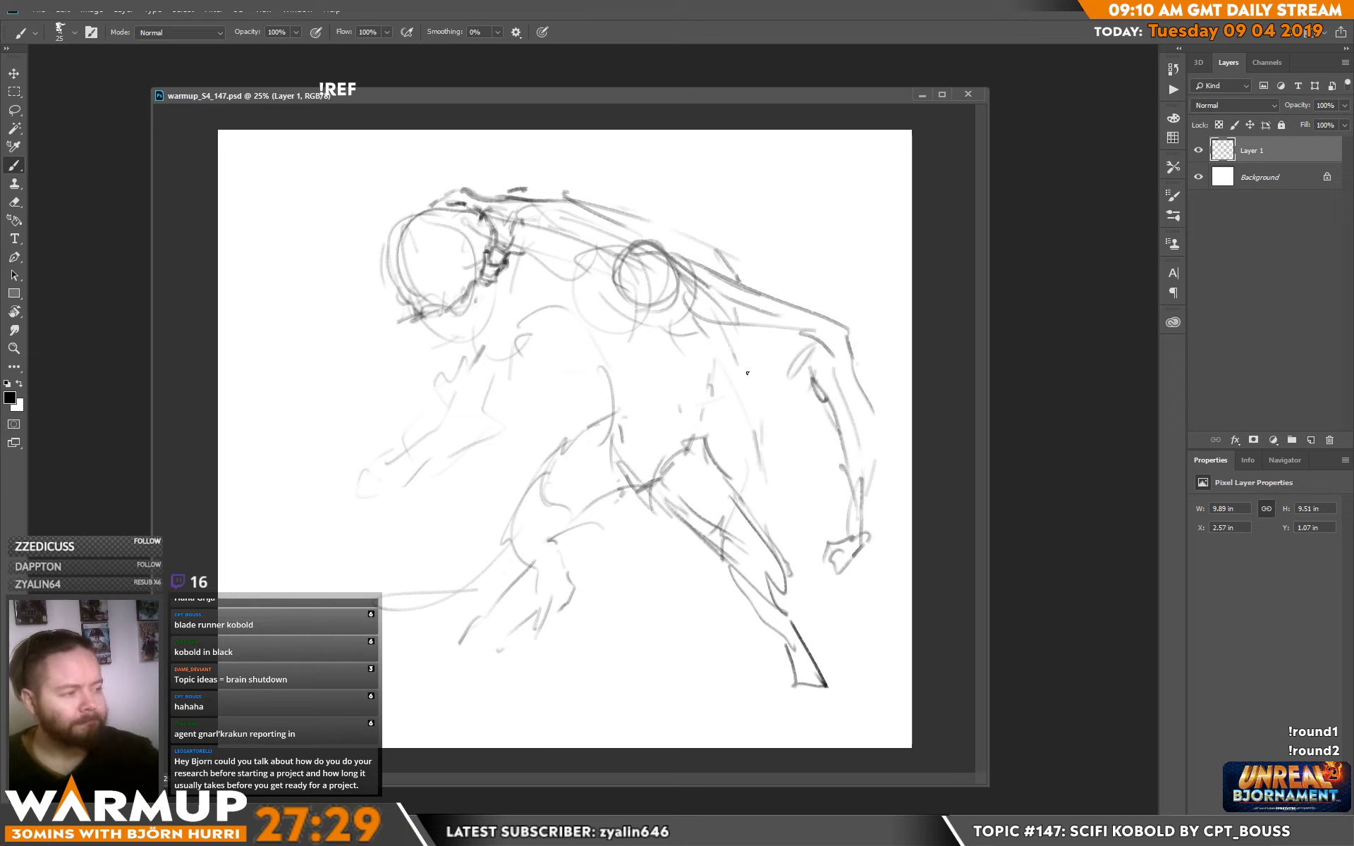
{"action": "left_click_drag", "start_coordinate": [748, 330], "coordinate": [745, 464]}
{"action": "left_click_drag", "start_coordinate": [761, 374], "coordinate": [734, 492]}
Draw a long tail sweeping from behind the rear thigh past the front foot towards the canvas's lower left.
{"action": "mouse_move", "coordinate": [637, 598]}
{"action": "left_mouse_down"}
{"action": "mouse_move", "coordinate": [479, 627]}
{"action": "mouse_move", "coordinate": [321, 610]}
{"action": "mouse_move", "coordinate": [252, 643]}
{"action": "left_mouse_up"}
{"action": "left_click_drag", "start_coordinate": [462, 591], "coordinate": [282, 612]}
{"action": "left_click_drag", "start_coordinate": [410, 587], "coordinate": [478, 608]}
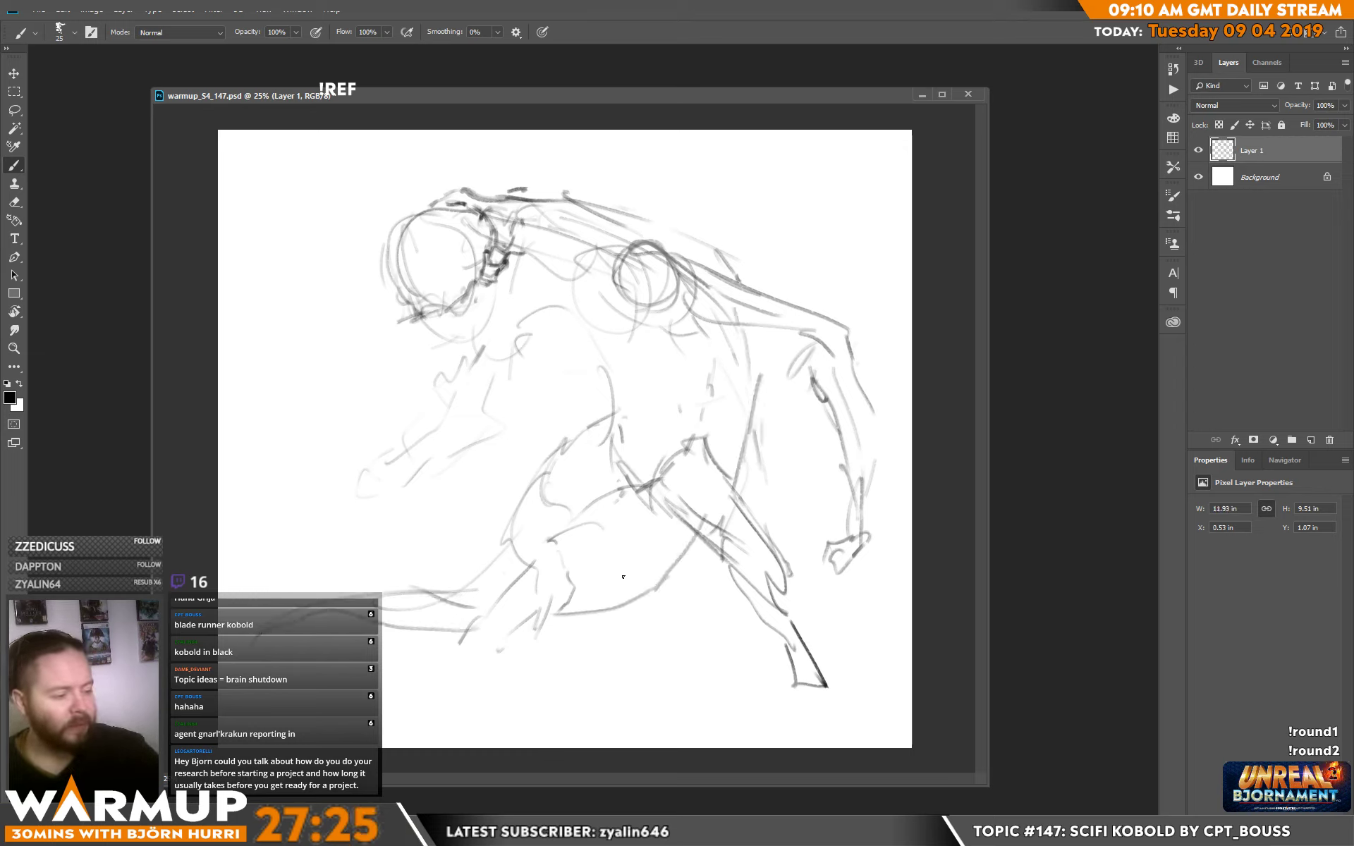
Draw the front foot with its clawed toes and outline a guard around the front knee.
{"action": "mouse_move", "coordinate": [570, 577]}
{"action": "left_mouse_down"}
{"action": "mouse_move", "coordinate": [649, 500]}
{"action": "mouse_move", "coordinate": [621, 556]}
{"action": "left_mouse_up"}
{"action": "mouse_move", "coordinate": [598, 578]}
{"action": "left_mouse_down"}
{"action": "mouse_move", "coordinate": [563, 608]}
{"action": "mouse_move", "coordinate": [624, 560]}
{"action": "mouse_move", "coordinate": [466, 593]}
{"action": "mouse_move", "coordinate": [567, 583]}
{"action": "mouse_move", "coordinate": [482, 625]}
{"action": "left_mouse_up"}
{"action": "left_click_drag", "start_coordinate": [531, 579], "coordinate": [506, 596]}
{"action": "mouse_move", "coordinate": [513, 591]}
{"action": "left_mouse_down"}
{"action": "mouse_move", "coordinate": [449, 644]}
{"action": "mouse_move", "coordinate": [509, 650]}
{"action": "left_mouse_up"}
{"action": "mouse_move", "coordinate": [563, 601]}
{"action": "left_mouse_down"}
{"action": "mouse_move", "coordinate": [539, 622]}
{"action": "mouse_move", "coordinate": [523, 555]}
{"action": "mouse_move", "coordinate": [496, 542]}
{"action": "mouse_move", "coordinate": [555, 542]}
{"action": "mouse_move", "coordinate": [517, 539]}
{"action": "mouse_move", "coordinate": [544, 561]}
{"action": "mouse_move", "coordinate": [592, 516]}
{"action": "mouse_move", "coordinate": [540, 546]}
{"action": "left_mouse_up"}
{"action": "mouse_move", "coordinate": [568, 493]}
{"action": "left_mouse_down"}
{"action": "mouse_move", "coordinate": [555, 522]}
{"action": "mouse_move", "coordinate": [541, 479]}
{"action": "mouse_move", "coordinate": [563, 501]}
{"action": "mouse_move", "coordinate": [548, 536]}
{"action": "mouse_move", "coordinate": [525, 491]}
{"action": "mouse_move", "coordinate": [497, 539]}
{"action": "left_mouse_up"}
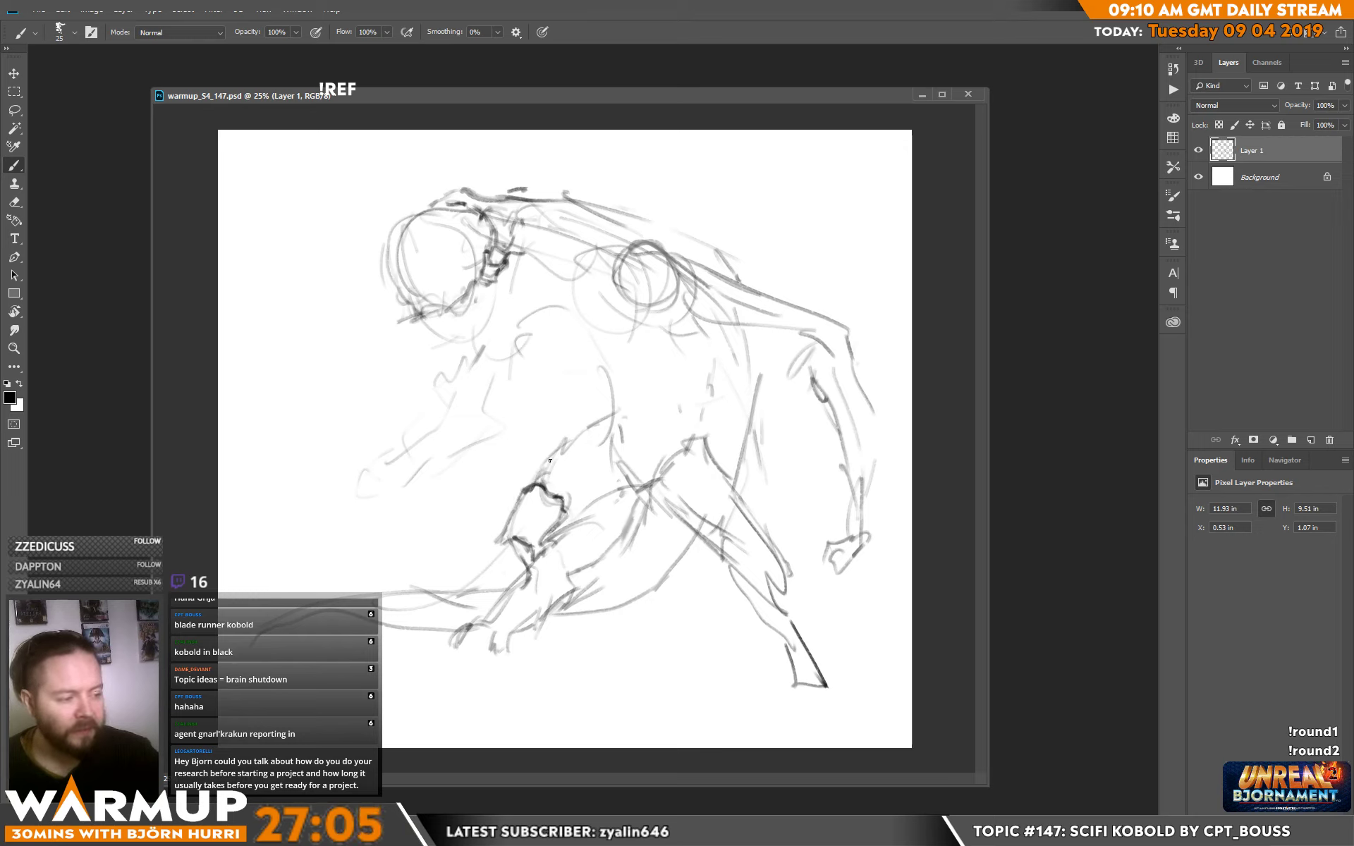
Darken the front thigh's contours, add straps along its upper end and underside, and draw bands around the upper rear thigh.
{"action": "left_click_drag", "start_coordinate": [550, 460], "coordinate": [613, 415]}
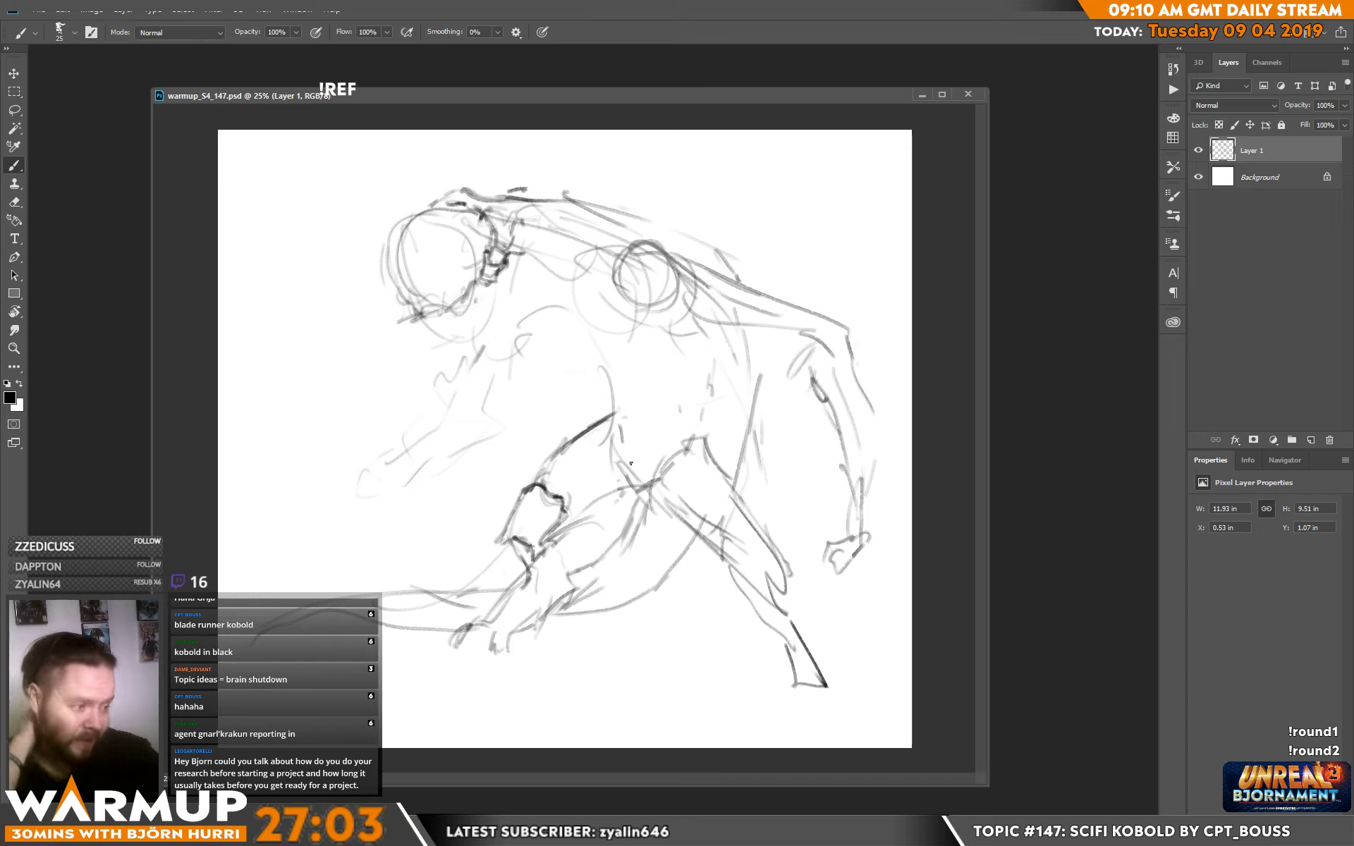
{"action": "mouse_move", "coordinate": [578, 428]}
{"action": "left_mouse_down"}
{"action": "mouse_move", "coordinate": [618, 486]}
{"action": "mouse_move", "coordinate": [593, 422]}
{"action": "mouse_move", "coordinate": [621, 492]}
{"action": "mouse_move", "coordinate": [604, 455]}
{"action": "mouse_move", "coordinate": [613, 481]}
{"action": "mouse_move", "coordinate": [569, 440]}
{"action": "mouse_move", "coordinate": [604, 464]}
{"action": "left_mouse_up"}
{"action": "mouse_move", "coordinate": [625, 416]}
{"action": "left_mouse_down"}
{"action": "mouse_move", "coordinate": [643, 488]}
{"action": "mouse_move", "coordinate": [710, 477]}
{"action": "mouse_move", "coordinate": [669, 518]}
{"action": "left_mouse_up"}
{"action": "mouse_move", "coordinate": [726, 475]}
{"action": "left_mouse_down"}
{"action": "mouse_move", "coordinate": [667, 492]}
{"action": "mouse_move", "coordinate": [708, 457]}
{"action": "mouse_move", "coordinate": [704, 478]}
{"action": "mouse_move", "coordinate": [714, 471]}
{"action": "mouse_move", "coordinate": [701, 484]}
{"action": "mouse_move", "coordinate": [686, 465]}
{"action": "mouse_move", "coordinate": [717, 473]}
{"action": "mouse_move", "coordinate": [675, 512]}
{"action": "mouse_move", "coordinate": [726, 477]}
{"action": "left_mouse_up"}
{"action": "mouse_move", "coordinate": [693, 489]}
{"action": "left_mouse_down"}
{"action": "mouse_move", "coordinate": [677, 523]}
{"action": "mouse_move", "coordinate": [659, 499]}
{"action": "mouse_move", "coordinate": [682, 516]}
{"action": "left_mouse_up"}
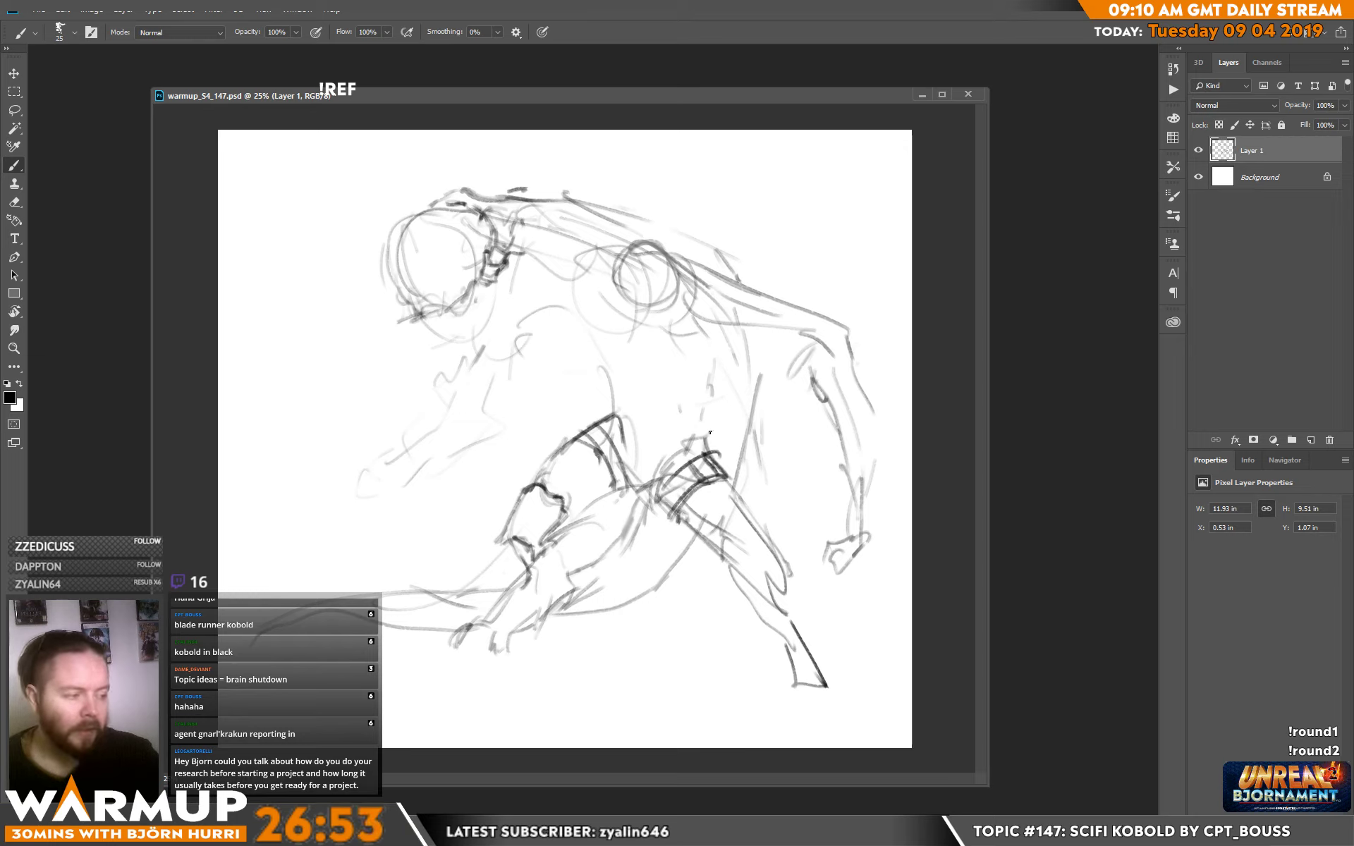
{"action": "mouse_move", "coordinate": [595, 471]}
{"action": "left_mouse_down"}
{"action": "mouse_move", "coordinate": [574, 495]}
{"action": "mouse_move", "coordinate": [616, 473]}
{"action": "mouse_move", "coordinate": [573, 501]}
{"action": "mouse_move", "coordinate": [548, 480]}
{"action": "mouse_move", "coordinate": [572, 522]}
{"action": "left_mouse_up"}
{"action": "left_click_drag", "start_coordinate": [574, 503], "coordinate": [565, 528]}
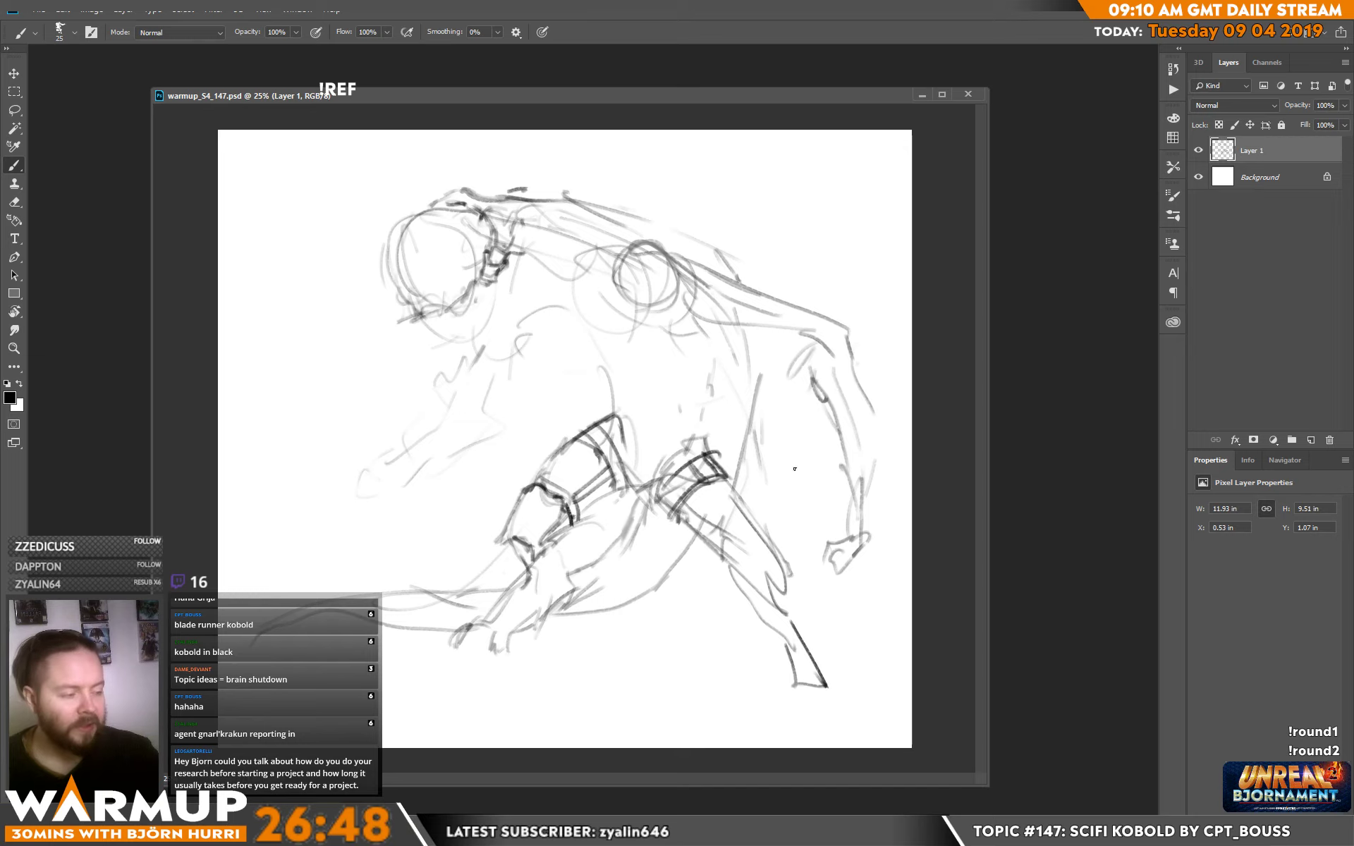
Add a lower band to the rear thigh, darken its outer contour, and sketch the hip edge rising to the waist.
{"action": "mouse_move", "coordinate": [677, 496]}
{"action": "left_mouse_down"}
{"action": "mouse_move", "coordinate": [718, 553]}
{"action": "mouse_move", "coordinate": [761, 532]}
{"action": "left_mouse_up"}
{"action": "left_click_drag", "start_coordinate": [728, 476], "coordinate": [752, 519]}
{"action": "mouse_move", "coordinate": [657, 470]}
{"action": "left_mouse_down"}
{"action": "mouse_move", "coordinate": [674, 462]}
{"action": "mouse_move", "coordinate": [626, 451]}
{"action": "mouse_move", "coordinate": [623, 437]}
{"action": "mouse_move", "coordinate": [653, 489]}
{"action": "left_mouse_up"}
{"action": "mouse_move", "coordinate": [658, 459]}
{"action": "left_mouse_down"}
{"action": "mouse_move", "coordinate": [681, 445]}
{"action": "mouse_move", "coordinate": [694, 455]}
{"action": "mouse_move", "coordinate": [691, 441]}
{"action": "left_mouse_up"}
{"action": "mouse_move", "coordinate": [706, 419]}
{"action": "left_mouse_down"}
{"action": "mouse_move", "coordinate": [696, 437]}
{"action": "mouse_move", "coordinate": [715, 450]}
{"action": "left_mouse_up"}
{"action": "left_click_drag", "start_coordinate": [712, 406], "coordinate": [714, 424]}
{"action": "left_click_drag", "start_coordinate": [720, 386], "coordinate": [717, 408]}
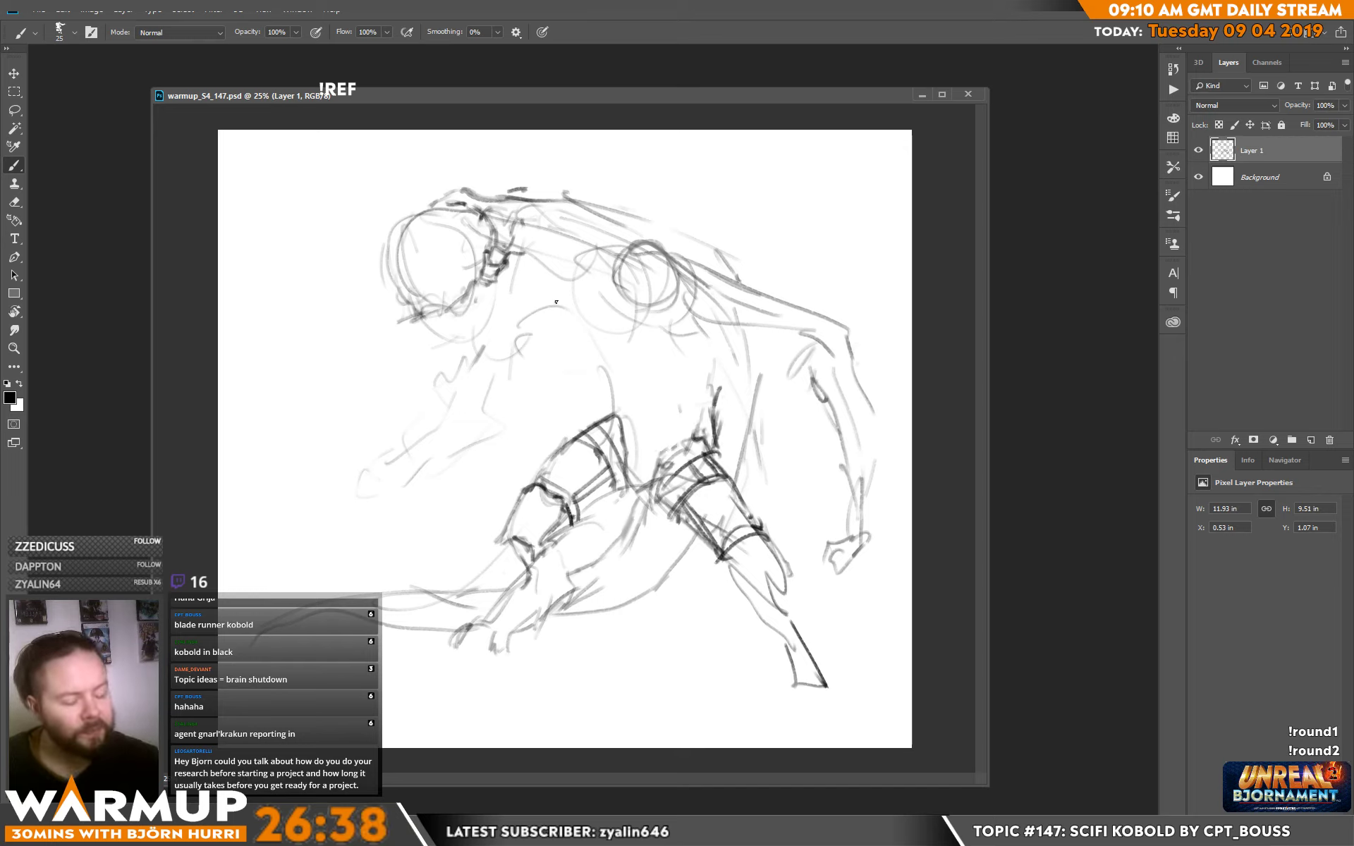
Draw the lower chest contour towards the rear shoulder and the line from the neck down to the front shoulder.
{"action": "mouse_move", "coordinate": [493, 343]}
{"action": "left_mouse_down"}
{"action": "mouse_move", "coordinate": [564, 337]}
{"action": "mouse_move", "coordinate": [500, 342]}
{"action": "left_mouse_up"}
{"action": "mouse_move", "coordinate": [683, 304]}
{"action": "left_mouse_down"}
{"action": "mouse_move", "coordinate": [584, 340]}
{"action": "mouse_move", "coordinate": [534, 337]}
{"action": "mouse_move", "coordinate": [554, 364]}
{"action": "left_mouse_up"}
{"action": "mouse_move", "coordinate": [633, 331]}
{"action": "left_mouse_down"}
{"action": "mouse_move", "coordinate": [608, 381]}
{"action": "mouse_move", "coordinate": [661, 321]}
{"action": "left_mouse_up"}
{"action": "mouse_move", "coordinate": [511, 287]}
{"action": "left_mouse_down"}
{"action": "mouse_move", "coordinate": [499, 325]}
{"action": "mouse_move", "coordinate": [469, 348]}
{"action": "mouse_move", "coordinate": [468, 378]}
{"action": "left_mouse_up"}
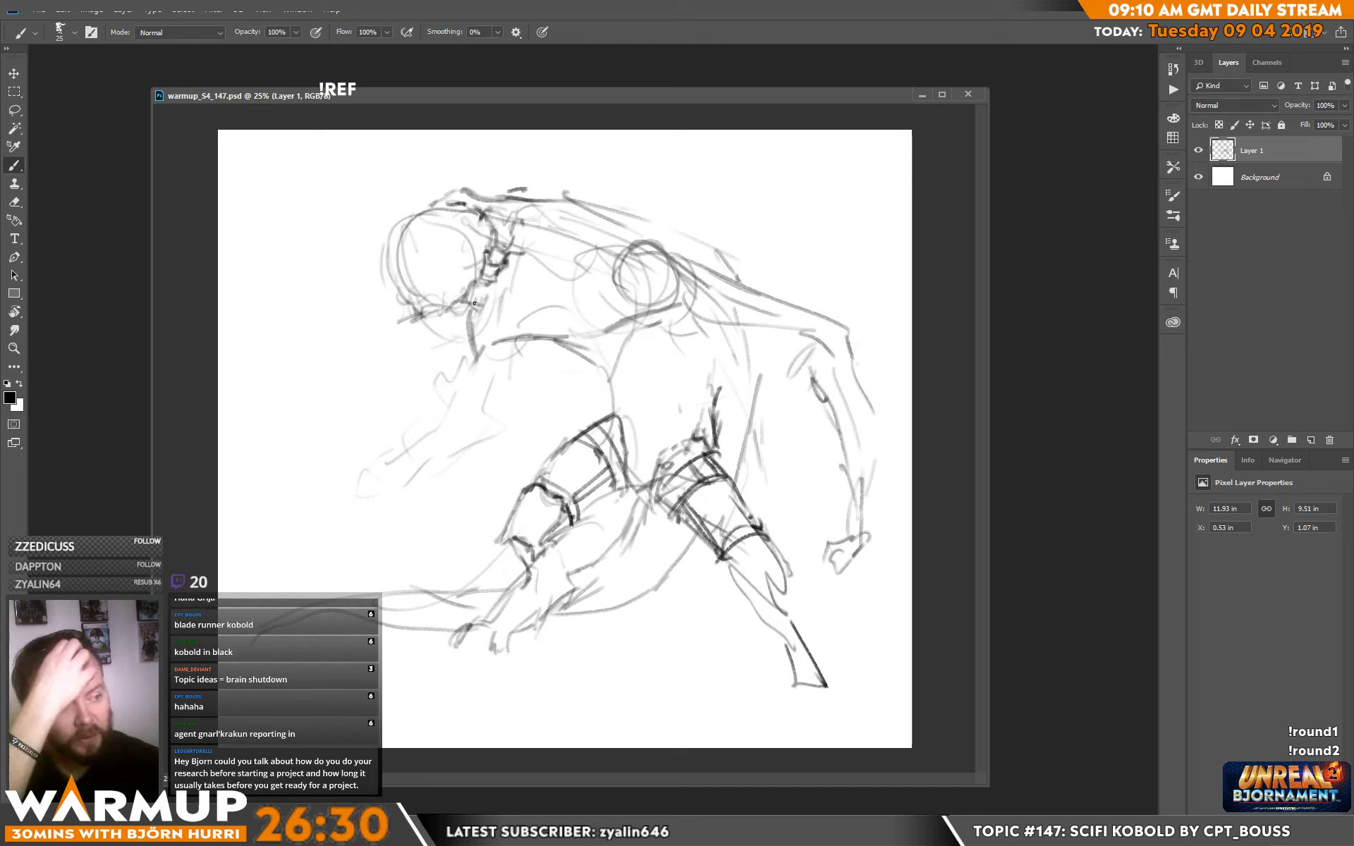
Add a second mechanical segment on the neck and redraw the back as an angular, spiked contour down to the shoulder.
{"action": "mouse_move", "coordinate": [530, 249]}
{"action": "left_mouse_down"}
{"action": "mouse_move", "coordinate": [529, 263]}
{"action": "mouse_move", "coordinate": [543, 247]}
{"action": "mouse_move", "coordinate": [529, 241]}
{"action": "mouse_move", "coordinate": [527, 259]}
{"action": "mouse_move", "coordinate": [544, 265]}
{"action": "mouse_move", "coordinate": [523, 283]}
{"action": "mouse_move", "coordinate": [534, 281]}
{"action": "left_mouse_up"}
{"action": "mouse_move", "coordinate": [528, 220]}
{"action": "left_mouse_down"}
{"action": "mouse_move", "coordinate": [510, 199]}
{"action": "mouse_move", "coordinate": [469, 193]}
{"action": "mouse_move", "coordinate": [571, 197]}
{"action": "mouse_move", "coordinate": [498, 192]}
{"action": "mouse_move", "coordinate": [520, 198]}
{"action": "mouse_move", "coordinate": [527, 226]}
{"action": "mouse_move", "coordinate": [570, 206]}
{"action": "mouse_move", "coordinate": [538, 201]}
{"action": "mouse_move", "coordinate": [595, 212]}
{"action": "mouse_move", "coordinate": [638, 194]}
{"action": "mouse_move", "coordinate": [624, 206]}
{"action": "mouse_move", "coordinate": [593, 182]}
{"action": "mouse_move", "coordinate": [676, 220]}
{"action": "mouse_move", "coordinate": [736, 279]}
{"action": "left_mouse_up"}
{"action": "key", "text": "e"}
{"action": "key", "text": "b"}
{"action": "left_click_drag", "start_coordinate": [667, 216], "coordinate": [709, 232]}
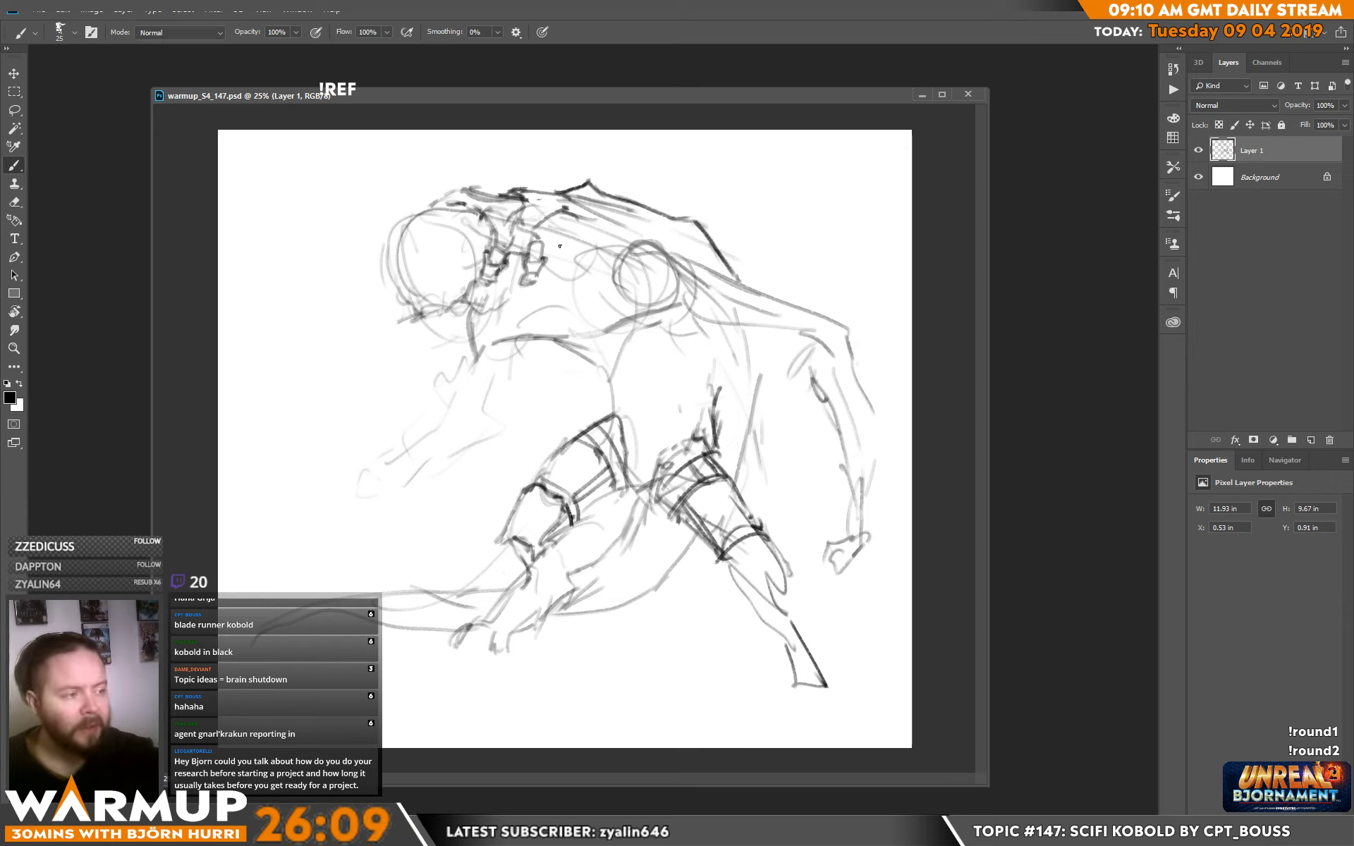
Draw a third mechanical segment behind the neck with plate edges on the upper back, and erase stray lines along the back.
{"action": "mouse_move", "coordinate": [560, 246]}
{"action": "left_mouse_down"}
{"action": "mouse_move", "coordinate": [556, 266]}
{"action": "mouse_move", "coordinate": [579, 268]}
{"action": "left_mouse_up"}
{"action": "mouse_move", "coordinate": [562, 238]}
{"action": "left_mouse_down"}
{"action": "mouse_move", "coordinate": [580, 237]}
{"action": "mouse_move", "coordinate": [568, 248]}
{"action": "left_mouse_up"}
{"action": "mouse_move", "coordinate": [552, 264]}
{"action": "left_mouse_down"}
{"action": "mouse_move", "coordinate": [581, 239]}
{"action": "mouse_move", "coordinate": [562, 237]}
{"action": "mouse_move", "coordinate": [588, 237]}
{"action": "mouse_move", "coordinate": [603, 194]}
{"action": "mouse_move", "coordinate": [598, 228]}
{"action": "left_mouse_up"}
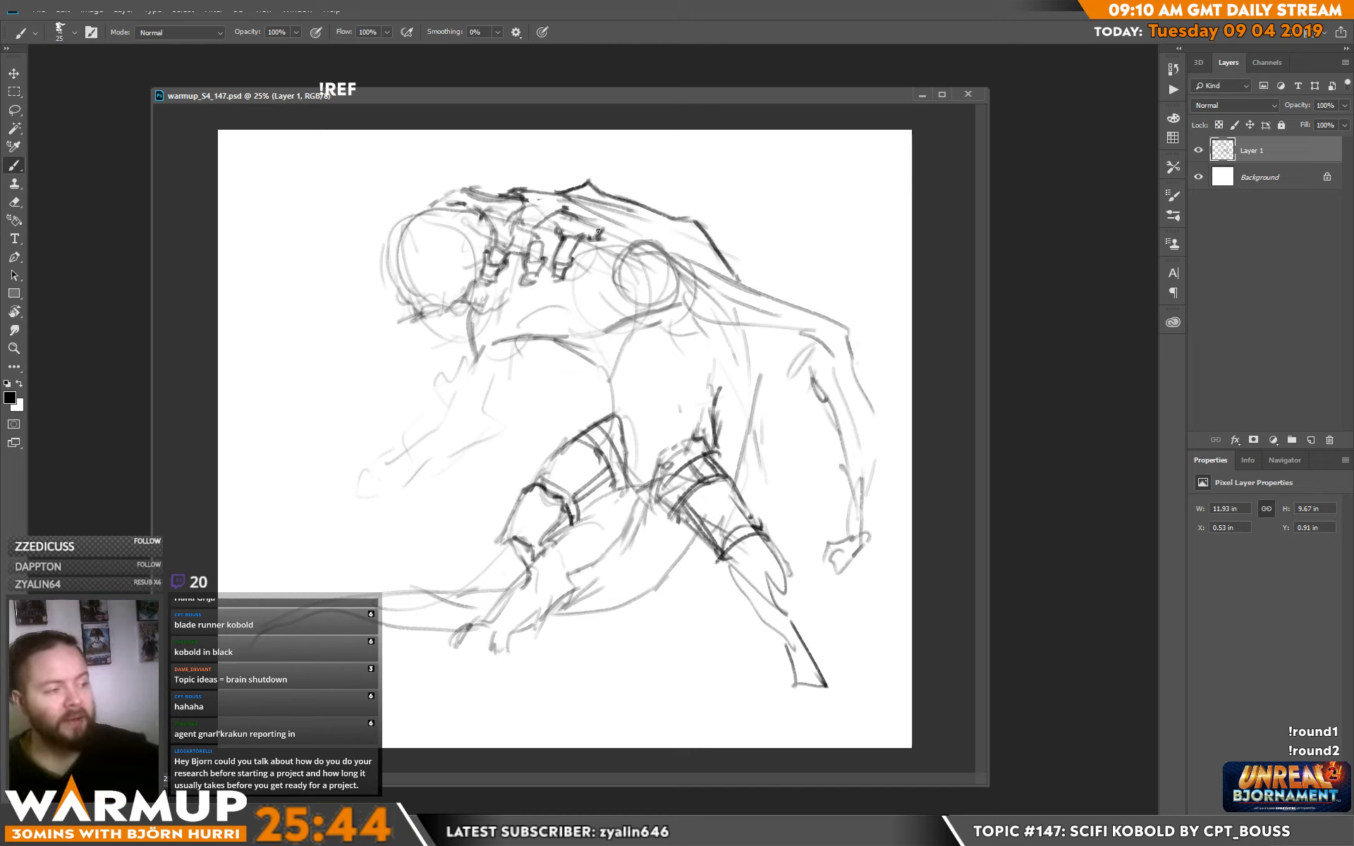
{"action": "mouse_move", "coordinate": [600, 224]}
{"action": "left_mouse_down"}
{"action": "mouse_move", "coordinate": [571, 195]}
{"action": "mouse_move", "coordinate": [633, 210]}
{"action": "mouse_move", "coordinate": [593, 198]}
{"action": "mouse_move", "coordinate": [622, 211]}
{"action": "left_mouse_up"}
{"action": "key", "text": "e"}
{"action": "mouse_move", "coordinate": [567, 198]}
{"action": "left_mouse_down"}
{"action": "mouse_move", "coordinate": [625, 210]}
{"action": "mouse_move", "coordinate": [629, 193]}
{"action": "mouse_move", "coordinate": [630, 214]}
{"action": "mouse_move", "coordinate": [650, 213]}
{"action": "left_mouse_up"}
{"action": "key", "text": "b"}
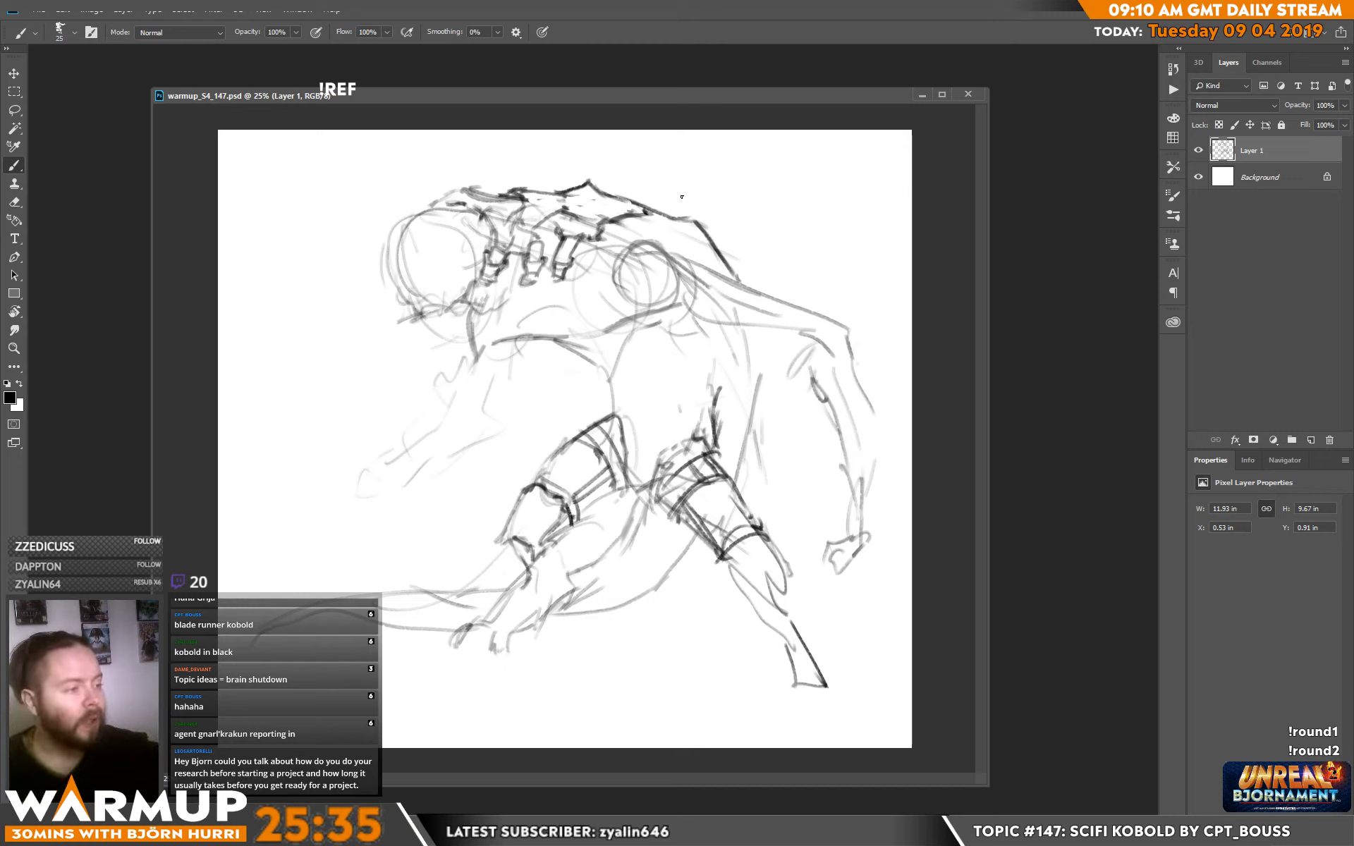
Redraw the rear arm with firmer contours from the shoulder through the elbow to the wrist.
{"action": "mouse_move", "coordinate": [635, 246]}
{"action": "left_mouse_down"}
{"action": "mouse_move", "coordinate": [584, 251]}
{"action": "mouse_move", "coordinate": [570, 269]}
{"action": "mouse_move", "coordinate": [573, 290]}
{"action": "mouse_move", "coordinate": [598, 304]}
{"action": "mouse_move", "coordinate": [580, 335]}
{"action": "mouse_move", "coordinate": [684, 297]}
{"action": "mouse_move", "coordinate": [674, 260]}
{"action": "mouse_move", "coordinate": [614, 263]}
{"action": "mouse_move", "coordinate": [630, 240]}
{"action": "mouse_move", "coordinate": [659, 240]}
{"action": "mouse_move", "coordinate": [684, 270]}
{"action": "mouse_move", "coordinate": [675, 228]}
{"action": "mouse_move", "coordinate": [696, 258]}
{"action": "mouse_move", "coordinate": [717, 253]}
{"action": "mouse_move", "coordinate": [720, 316]}
{"action": "mouse_move", "coordinate": [830, 349]}
{"action": "left_mouse_up"}
{"action": "mouse_move", "coordinate": [812, 339]}
{"action": "left_mouse_down"}
{"action": "mouse_move", "coordinate": [817, 381]}
{"action": "mouse_move", "coordinate": [857, 344]}
{"action": "mouse_move", "coordinate": [876, 511]}
{"action": "left_mouse_up"}
{"action": "mouse_move", "coordinate": [843, 440]}
{"action": "left_mouse_down"}
{"action": "mouse_move", "coordinate": [851, 540]}
{"action": "mouse_move", "coordinate": [870, 534]}
{"action": "left_mouse_up"}
{"action": "left_click_drag", "start_coordinate": [876, 509], "coordinate": [879, 545]}
Draw the rear arm's open clawed hand and strengthen the wrist and forearm edges.
{"action": "mouse_move", "coordinate": [874, 539]}
{"action": "left_mouse_down"}
{"action": "mouse_move", "coordinate": [844, 555]}
{"action": "mouse_move", "coordinate": [871, 568]}
{"action": "mouse_move", "coordinate": [833, 574]}
{"action": "left_mouse_up"}
{"action": "left_click_drag", "start_coordinate": [839, 566], "coordinate": [818, 582]}
{"action": "left_click_drag", "start_coordinate": [853, 534], "coordinate": [838, 540]}
{"action": "mouse_move", "coordinate": [842, 538]}
{"action": "left_mouse_down"}
{"action": "mouse_move", "coordinate": [826, 519]}
{"action": "mouse_move", "coordinate": [809, 547]}
{"action": "left_mouse_up"}
{"action": "mouse_move", "coordinate": [813, 544]}
{"action": "left_mouse_down"}
{"action": "mouse_move", "coordinate": [826, 527]}
{"action": "mouse_move", "coordinate": [827, 550]}
{"action": "mouse_move", "coordinate": [816, 516]}
{"action": "mouse_move", "coordinate": [806, 555]}
{"action": "mouse_move", "coordinate": [819, 597]}
{"action": "mouse_move", "coordinate": [883, 570]}
{"action": "mouse_move", "coordinate": [876, 547]}
{"action": "mouse_move", "coordinate": [873, 597]}
{"action": "mouse_move", "coordinate": [808, 588]}
{"action": "mouse_move", "coordinate": [861, 579]}
{"action": "mouse_move", "coordinate": [836, 548]}
{"action": "mouse_move", "coordinate": [857, 539]}
{"action": "left_mouse_up"}
{"action": "left_click_drag", "start_coordinate": [851, 519], "coordinate": [860, 535]}
{"action": "left_click_drag", "start_coordinate": [868, 422], "coordinate": [874, 450]}
Draw the front upper arm, a round elbow joint, and the upper edge of the outstretched forearm.
{"action": "mouse_move", "coordinate": [467, 356]}
{"action": "left_mouse_down"}
{"action": "mouse_move", "coordinate": [445, 444]}
{"action": "mouse_move", "coordinate": [470, 314]}
{"action": "mouse_move", "coordinate": [495, 365]}
{"action": "mouse_move", "coordinate": [479, 416]}
{"action": "left_mouse_up"}
{"action": "mouse_move", "coordinate": [493, 371]}
{"action": "left_mouse_down"}
{"action": "mouse_move", "coordinate": [486, 455]}
{"action": "mouse_move", "coordinate": [455, 441]}
{"action": "left_mouse_up"}
{"action": "left_click_drag", "start_coordinate": [485, 462], "coordinate": [476, 474]}
{"action": "left_click_drag", "start_coordinate": [487, 479], "coordinate": [446, 444]}
{"action": "mouse_move", "coordinate": [447, 446]}
{"action": "left_mouse_down"}
{"action": "mouse_move", "coordinate": [444, 462]}
{"action": "mouse_move", "coordinate": [421, 439]}
{"action": "mouse_move", "coordinate": [352, 505]}
{"action": "left_mouse_up"}
Rough in the front arm's clawed hand, close the forearm's underside, and add mechanical housing around the elbow joint.
{"action": "mouse_move", "coordinate": [409, 458]}
{"action": "left_mouse_down"}
{"action": "mouse_move", "coordinate": [291, 519]}
{"action": "mouse_move", "coordinate": [269, 545]}
{"action": "mouse_move", "coordinate": [328, 517]}
{"action": "mouse_move", "coordinate": [303, 536]}
{"action": "mouse_move", "coordinate": [292, 586]}
{"action": "left_mouse_up"}
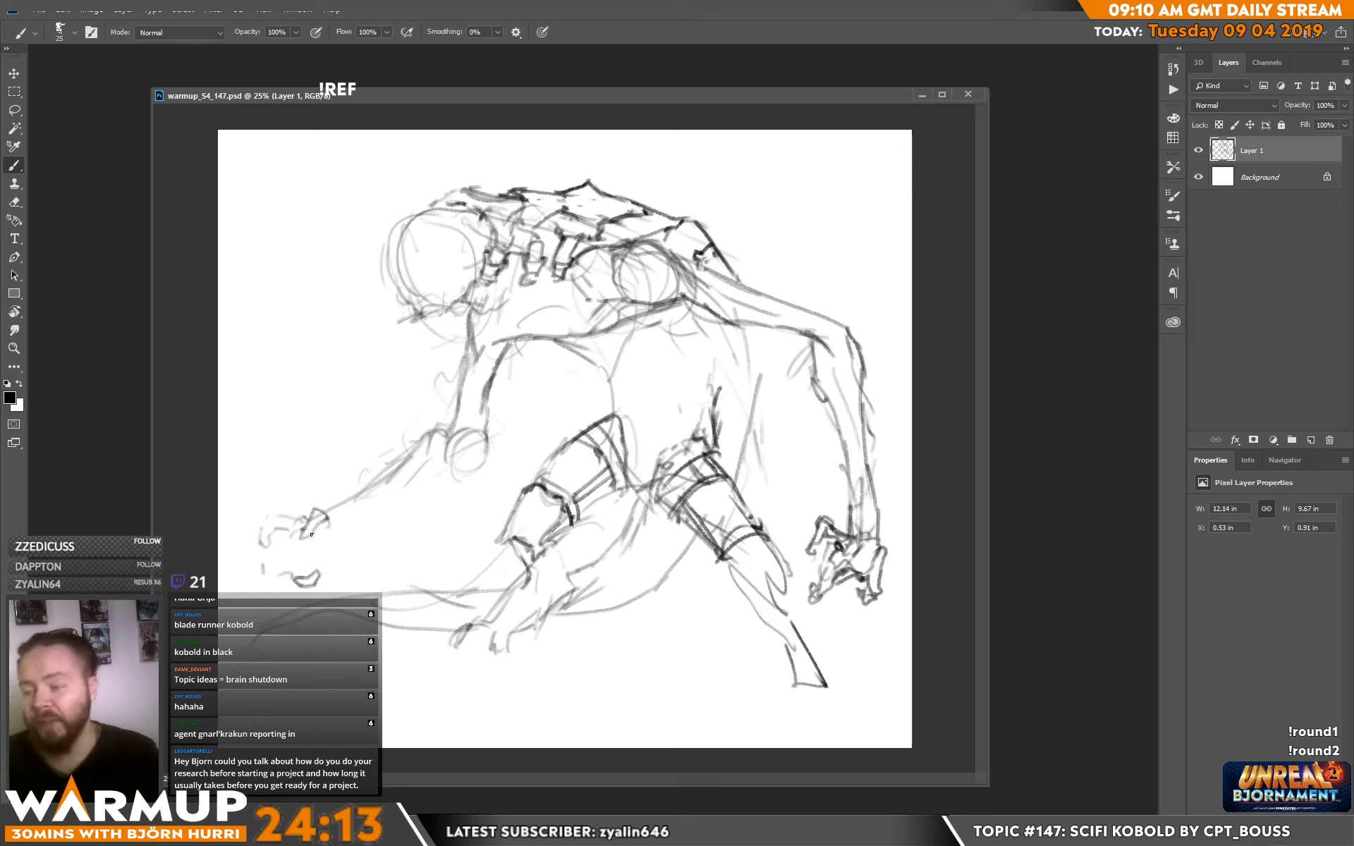
{"action": "mouse_move", "coordinate": [326, 566]}
{"action": "left_mouse_down"}
{"action": "mouse_move", "coordinate": [337, 545]}
{"action": "mouse_move", "coordinate": [458, 471]}
{"action": "left_mouse_up"}
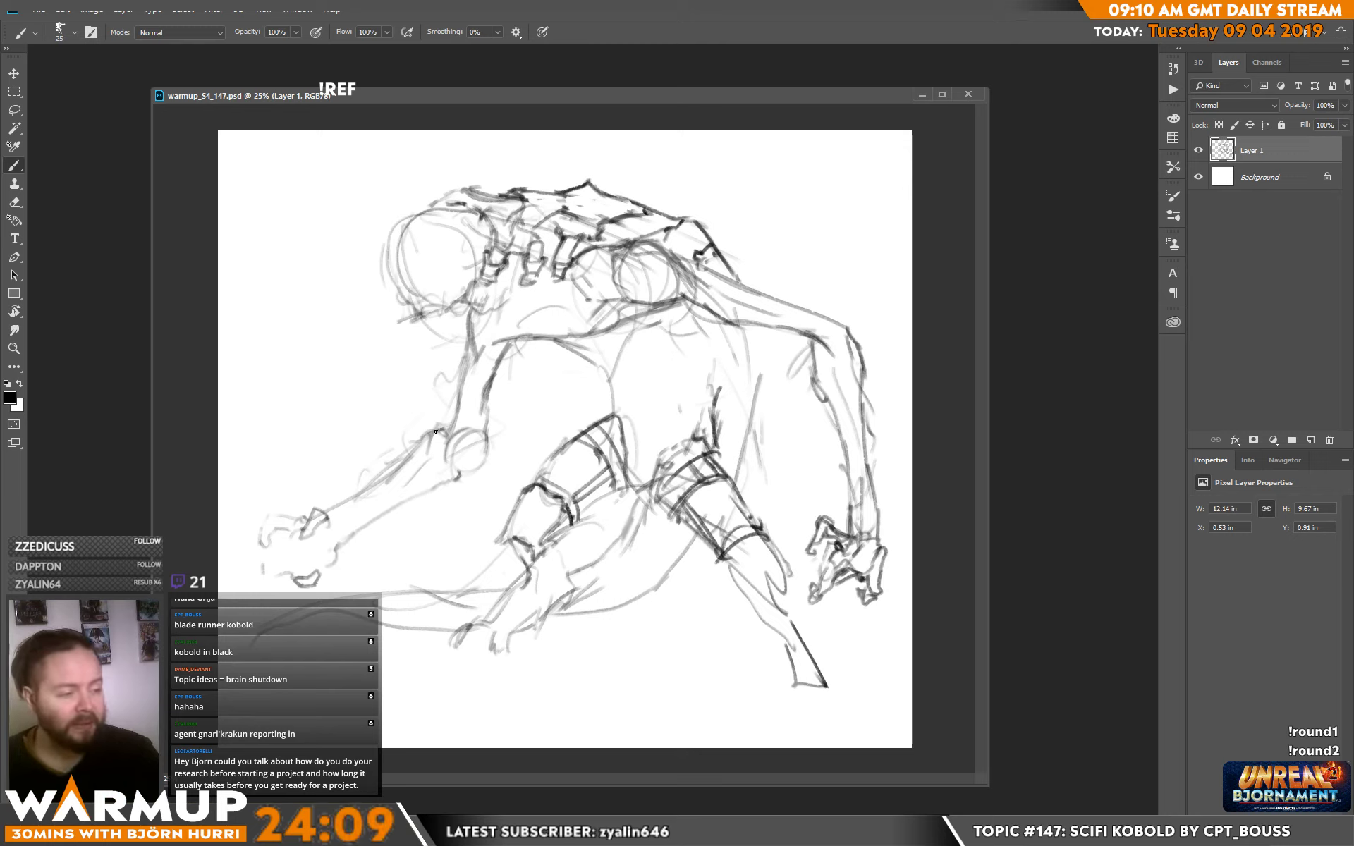
{"action": "mouse_move", "coordinate": [492, 452]}
{"action": "left_mouse_down"}
{"action": "mouse_move", "coordinate": [439, 450]}
{"action": "mouse_move", "coordinate": [432, 463]}
{"action": "mouse_move", "coordinate": [445, 468]}
{"action": "mouse_move", "coordinate": [427, 465]}
{"action": "mouse_move", "coordinate": [414, 498]}
{"action": "mouse_move", "coordinate": [480, 474]}
{"action": "mouse_move", "coordinate": [454, 434]}
{"action": "mouse_move", "coordinate": [444, 455]}
{"action": "mouse_move", "coordinate": [451, 412]}
{"action": "mouse_move", "coordinate": [476, 429]}
{"action": "mouse_move", "coordinate": [490, 415]}
{"action": "mouse_move", "coordinate": [485, 462]}
{"action": "left_mouse_up"}
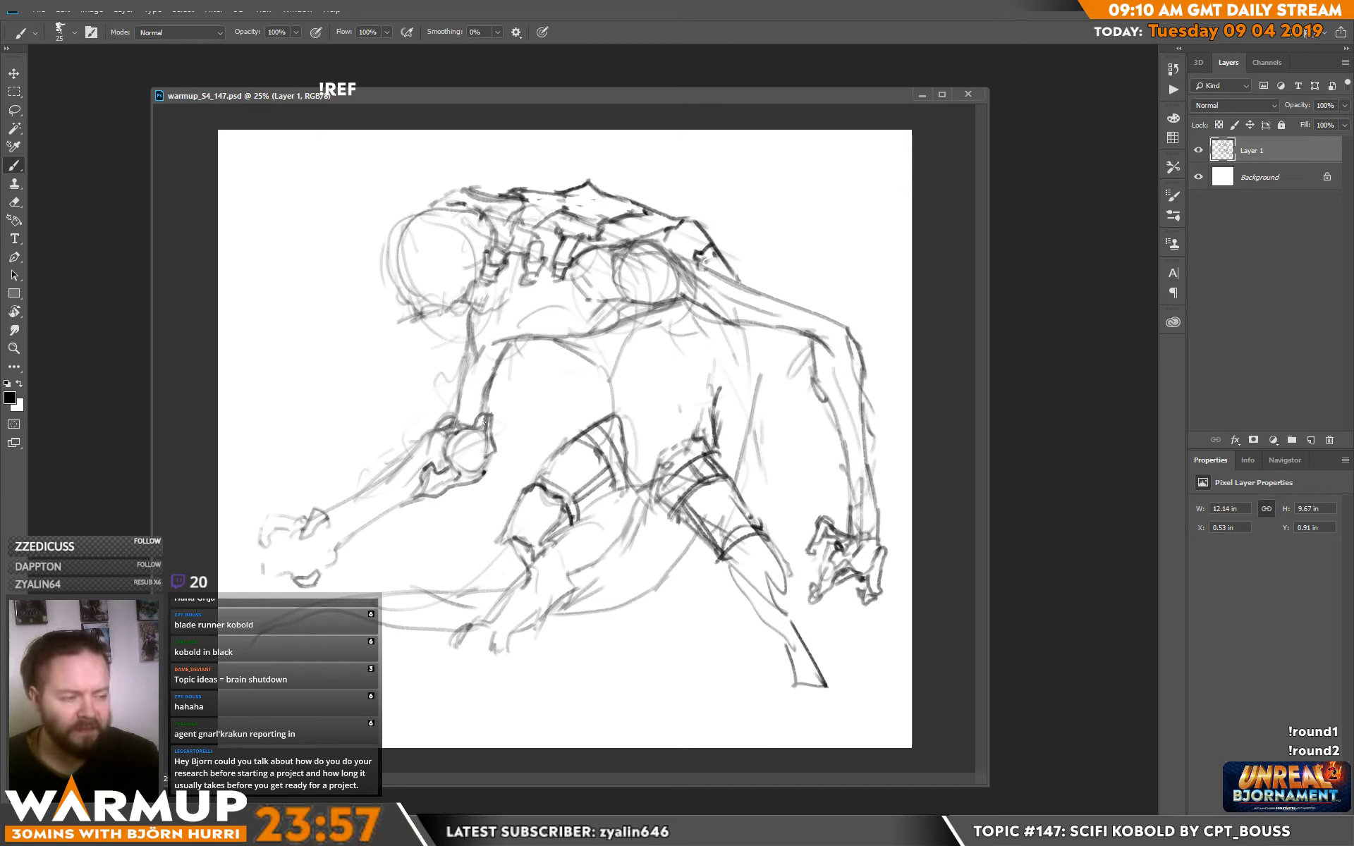
Darken the front upper arm and the chest underside, and sketch the abdominal muscles and side of the torso.
{"action": "mouse_move", "coordinate": [488, 403]}
{"action": "left_mouse_down"}
{"action": "mouse_move", "coordinate": [483, 426]}
{"action": "mouse_move", "coordinate": [462, 420]}
{"action": "mouse_move", "coordinate": [500, 349]}
{"action": "mouse_move", "coordinate": [530, 343]}
{"action": "mouse_move", "coordinate": [513, 355]}
{"action": "left_mouse_up"}
{"action": "mouse_move", "coordinate": [527, 343]}
{"action": "left_mouse_down"}
{"action": "mouse_move", "coordinate": [562, 316]}
{"action": "mouse_move", "coordinate": [551, 346]}
{"action": "left_mouse_up"}
{"action": "mouse_move", "coordinate": [543, 351]}
{"action": "left_mouse_down"}
{"action": "mouse_move", "coordinate": [569, 342]}
{"action": "mouse_move", "coordinate": [557, 339]}
{"action": "mouse_move", "coordinate": [558, 354]}
{"action": "mouse_move", "coordinate": [596, 361]}
{"action": "mouse_move", "coordinate": [598, 342]}
{"action": "mouse_move", "coordinate": [633, 334]}
{"action": "mouse_move", "coordinate": [672, 348]}
{"action": "mouse_move", "coordinate": [645, 365]}
{"action": "mouse_move", "coordinate": [659, 382]}
{"action": "mouse_move", "coordinate": [649, 387]}
{"action": "mouse_move", "coordinate": [607, 367]}
{"action": "mouse_move", "coordinate": [623, 393]}
{"action": "mouse_move", "coordinate": [612, 415]}
{"action": "mouse_move", "coordinate": [606, 363]}
{"action": "left_mouse_up"}
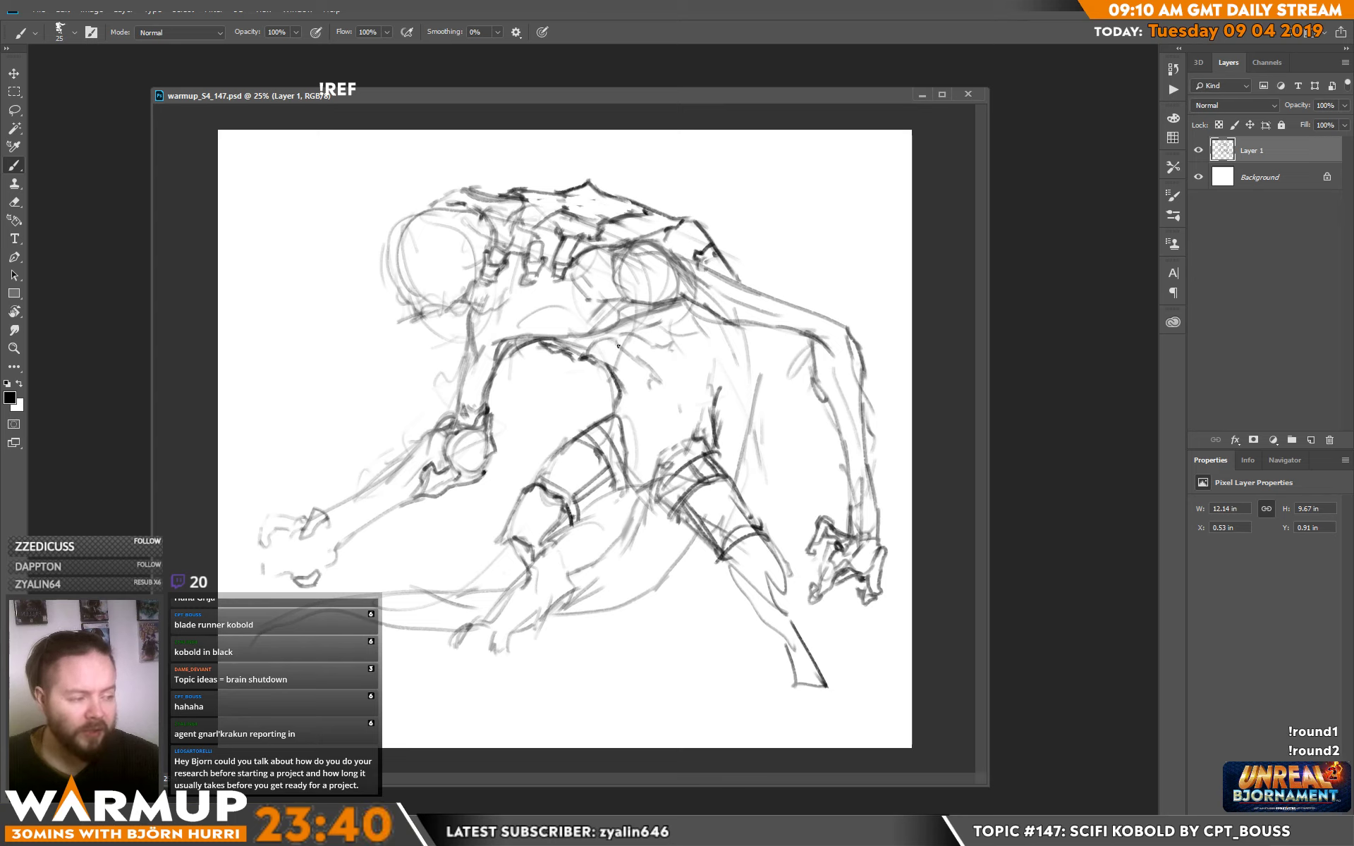
{"action": "left_click_drag", "start_coordinate": [690, 358], "coordinate": [682, 428]}
{"action": "mouse_move", "coordinate": [616, 367]}
{"action": "left_mouse_down"}
{"action": "mouse_move", "coordinate": [638, 429]}
{"action": "mouse_move", "coordinate": [677, 389]}
{"action": "left_mouse_up"}
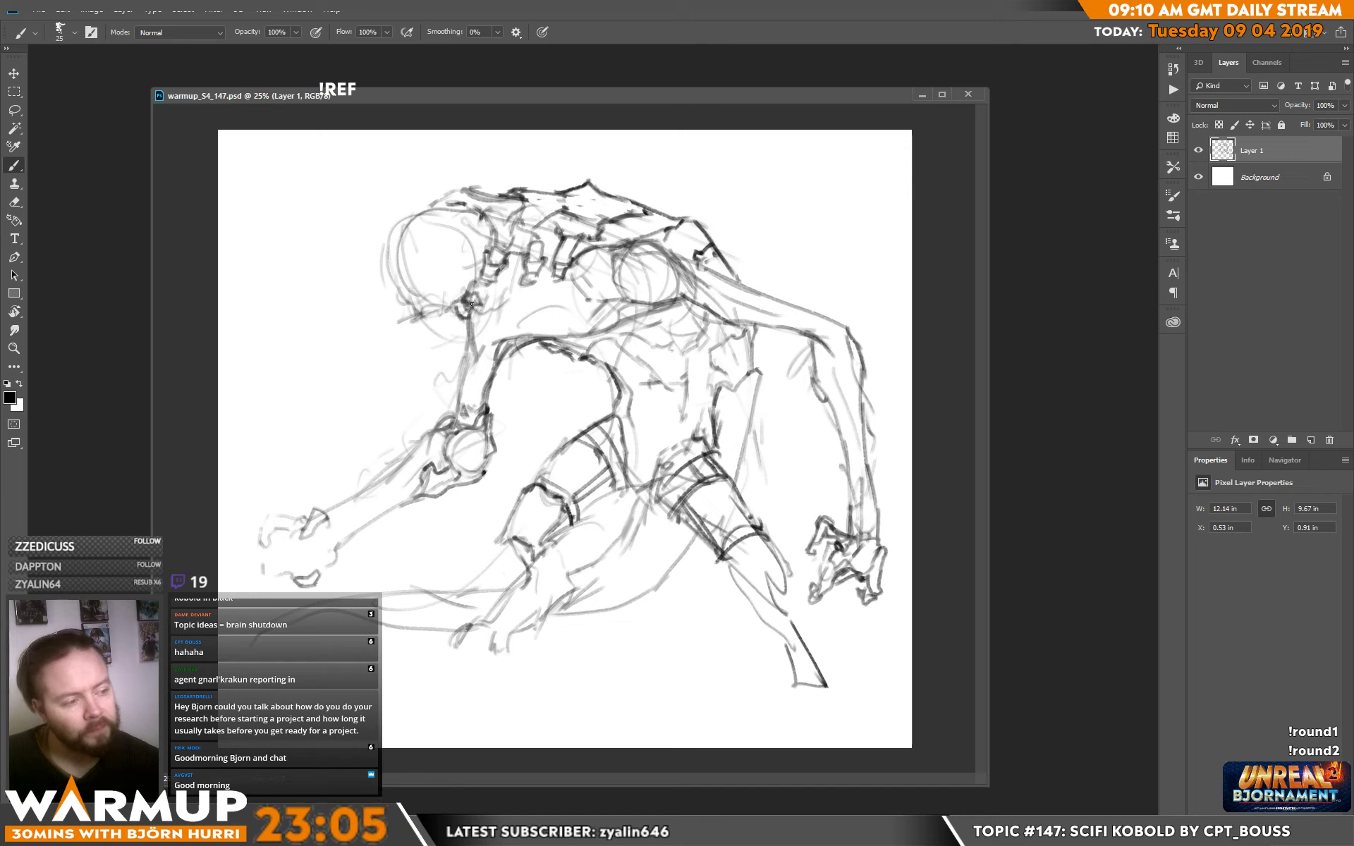
Add mechanical detail behind the jaw, firm up the head's outline, and detail the segments along the neck.
{"action": "mouse_move", "coordinate": [472, 316]}
{"action": "left_mouse_down"}
{"action": "mouse_move", "coordinate": [508, 307]}
{"action": "mouse_move", "coordinate": [470, 316]}
{"action": "mouse_move", "coordinate": [484, 328]}
{"action": "mouse_move", "coordinate": [500, 317]}
{"action": "mouse_move", "coordinate": [485, 305]}
{"action": "mouse_move", "coordinate": [462, 322]}
{"action": "left_mouse_up"}
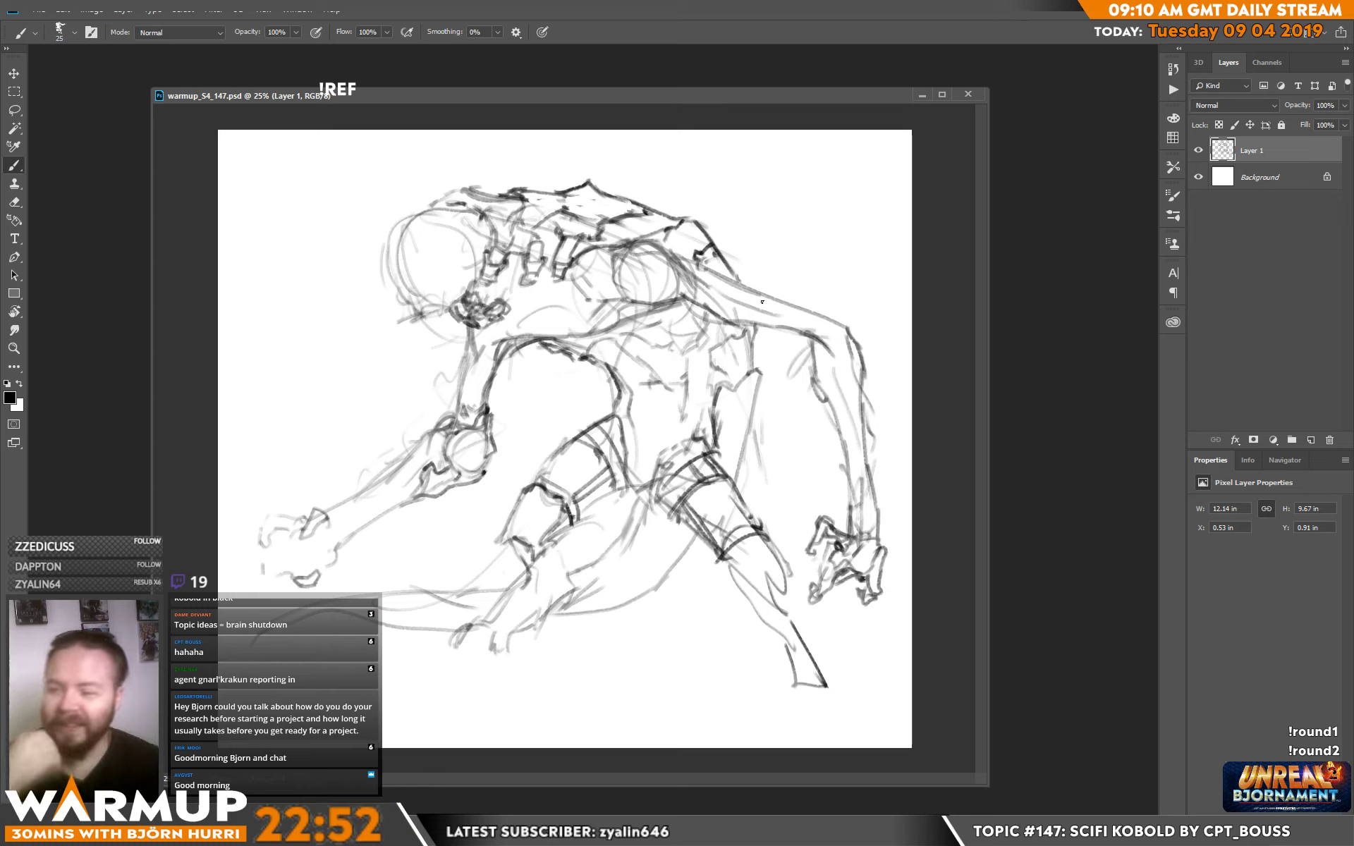
{"action": "left_click_drag", "start_coordinate": [523, 280], "coordinate": [535, 286]}
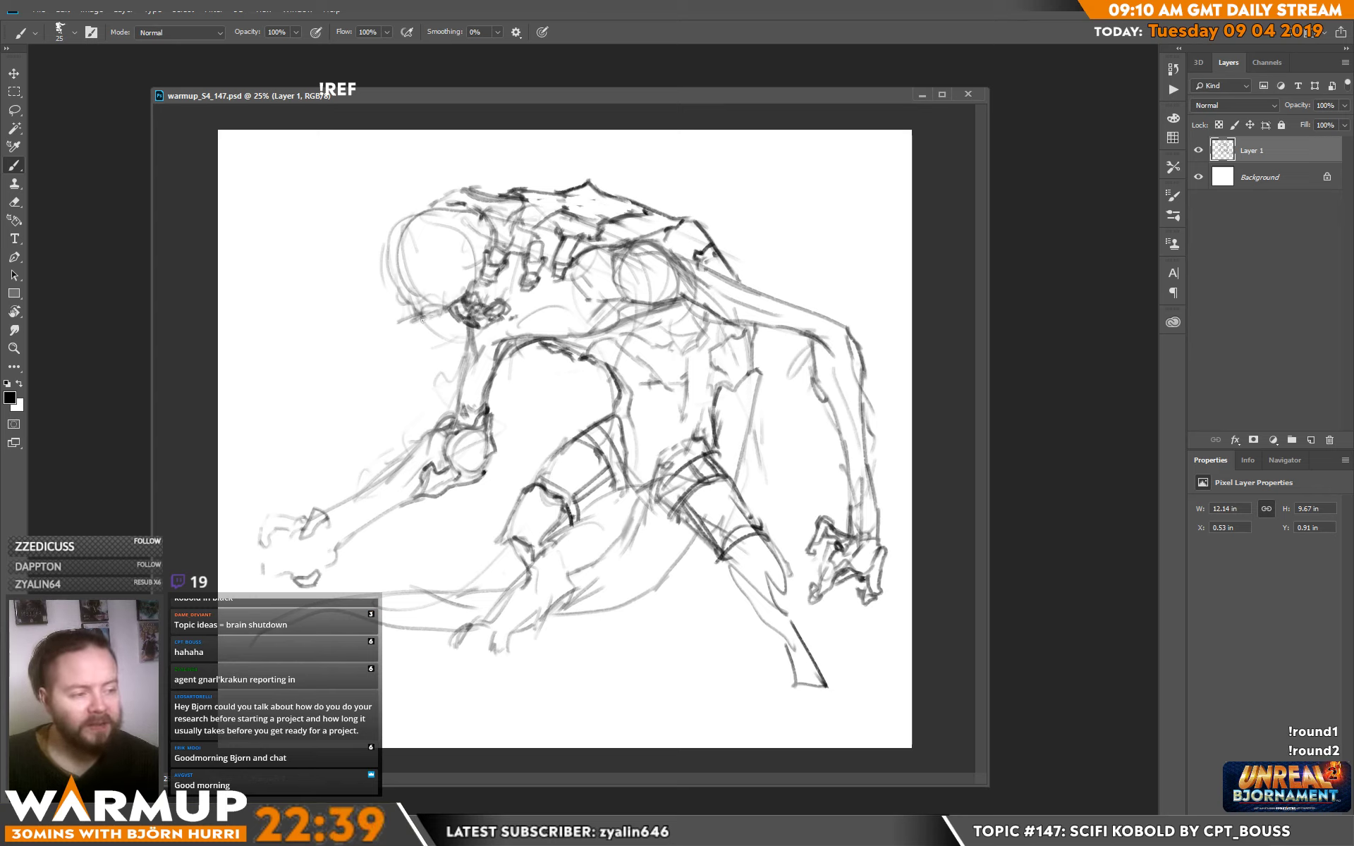
{"action": "mouse_move", "coordinate": [399, 296]}
{"action": "left_mouse_down"}
{"action": "mouse_move", "coordinate": [397, 223]}
{"action": "mouse_move", "coordinate": [479, 202]}
{"action": "mouse_move", "coordinate": [444, 196]}
{"action": "mouse_move", "coordinate": [476, 190]}
{"action": "mouse_move", "coordinate": [442, 198]}
{"action": "mouse_move", "coordinate": [488, 206]}
{"action": "left_mouse_up"}
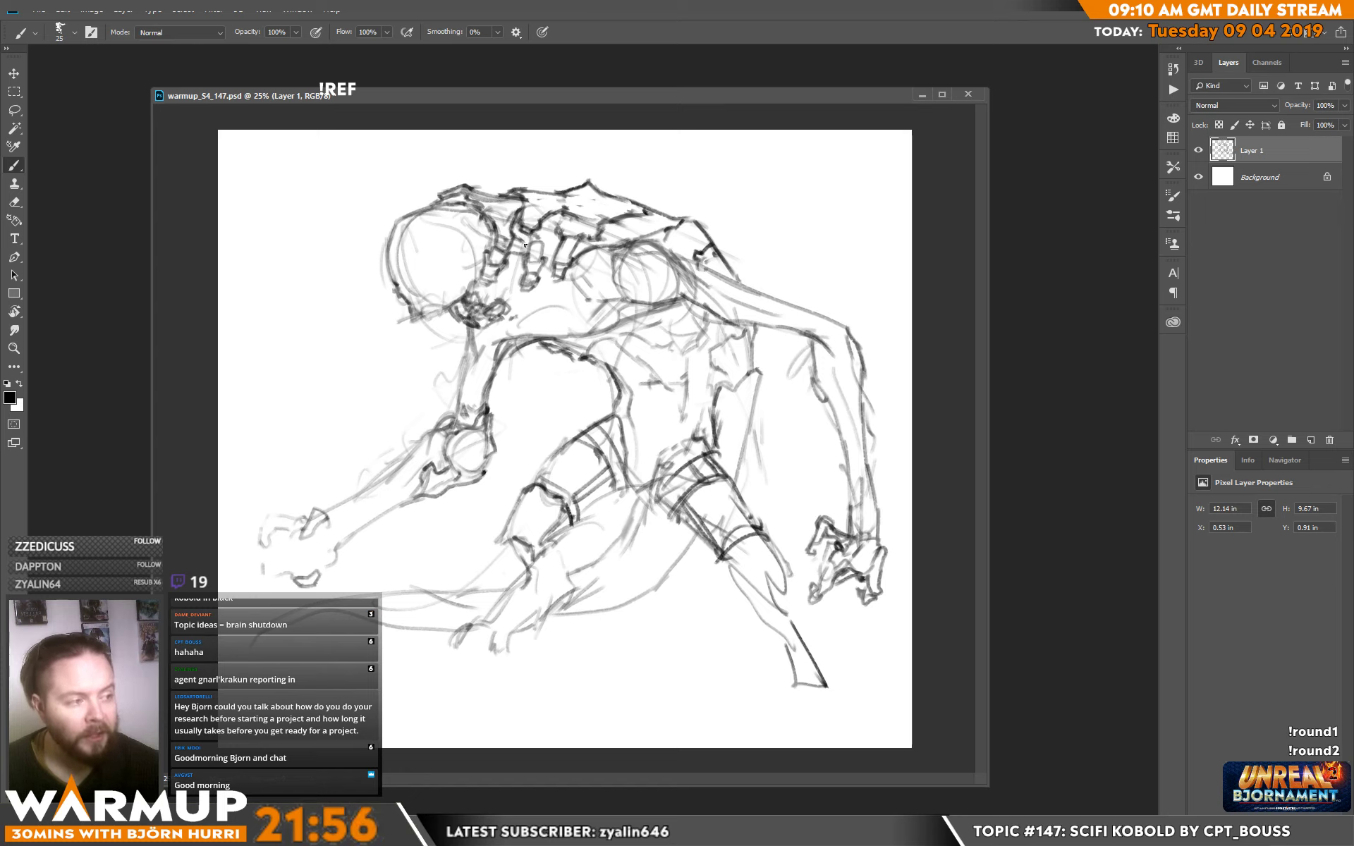
{"action": "left_click_drag", "start_coordinate": [533, 252], "coordinate": [538, 276]}
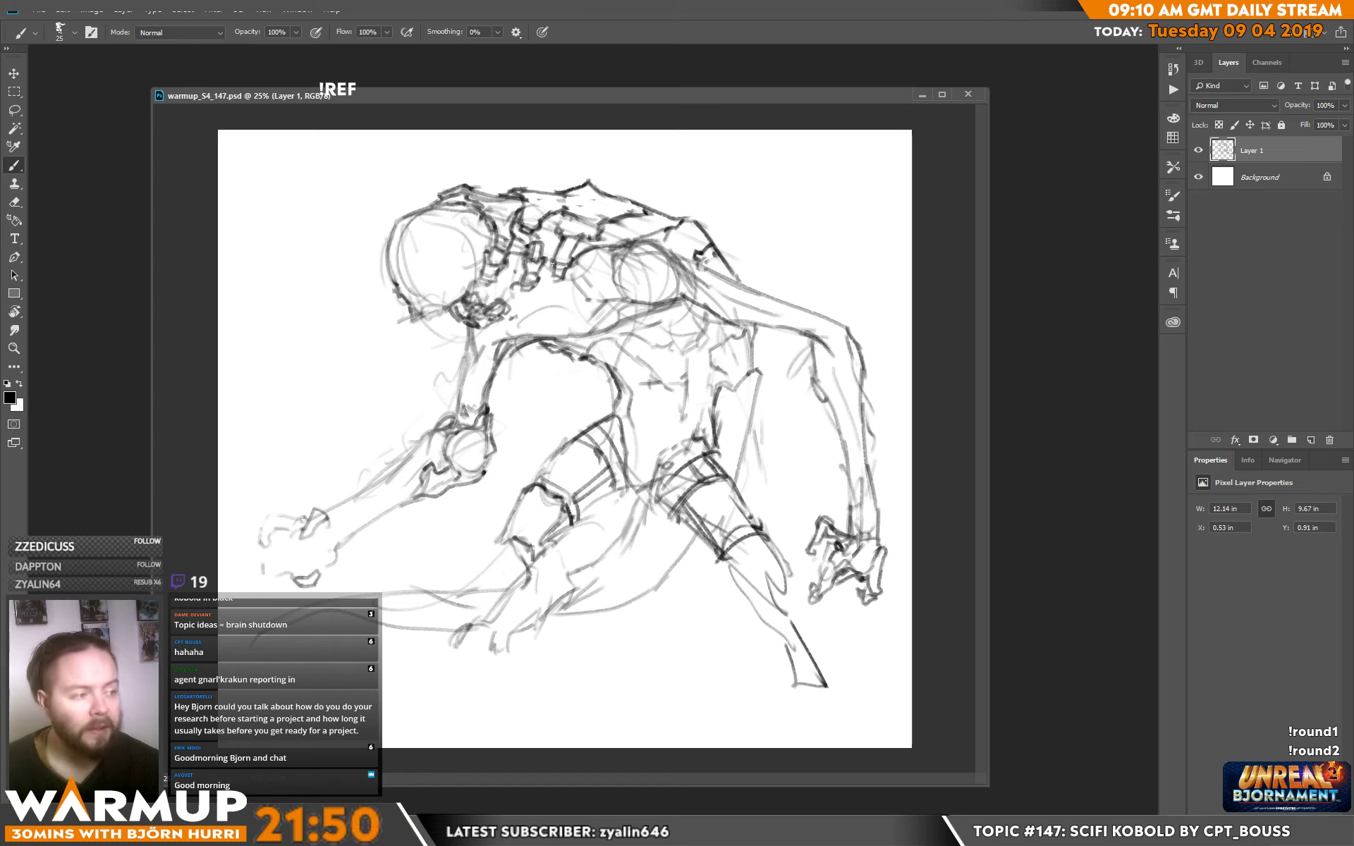
{"action": "mouse_move", "coordinate": [553, 264]}
{"action": "left_mouse_down"}
{"action": "mouse_move", "coordinate": [564, 283]}
{"action": "mouse_move", "coordinate": [551, 242]}
{"action": "left_mouse_up"}
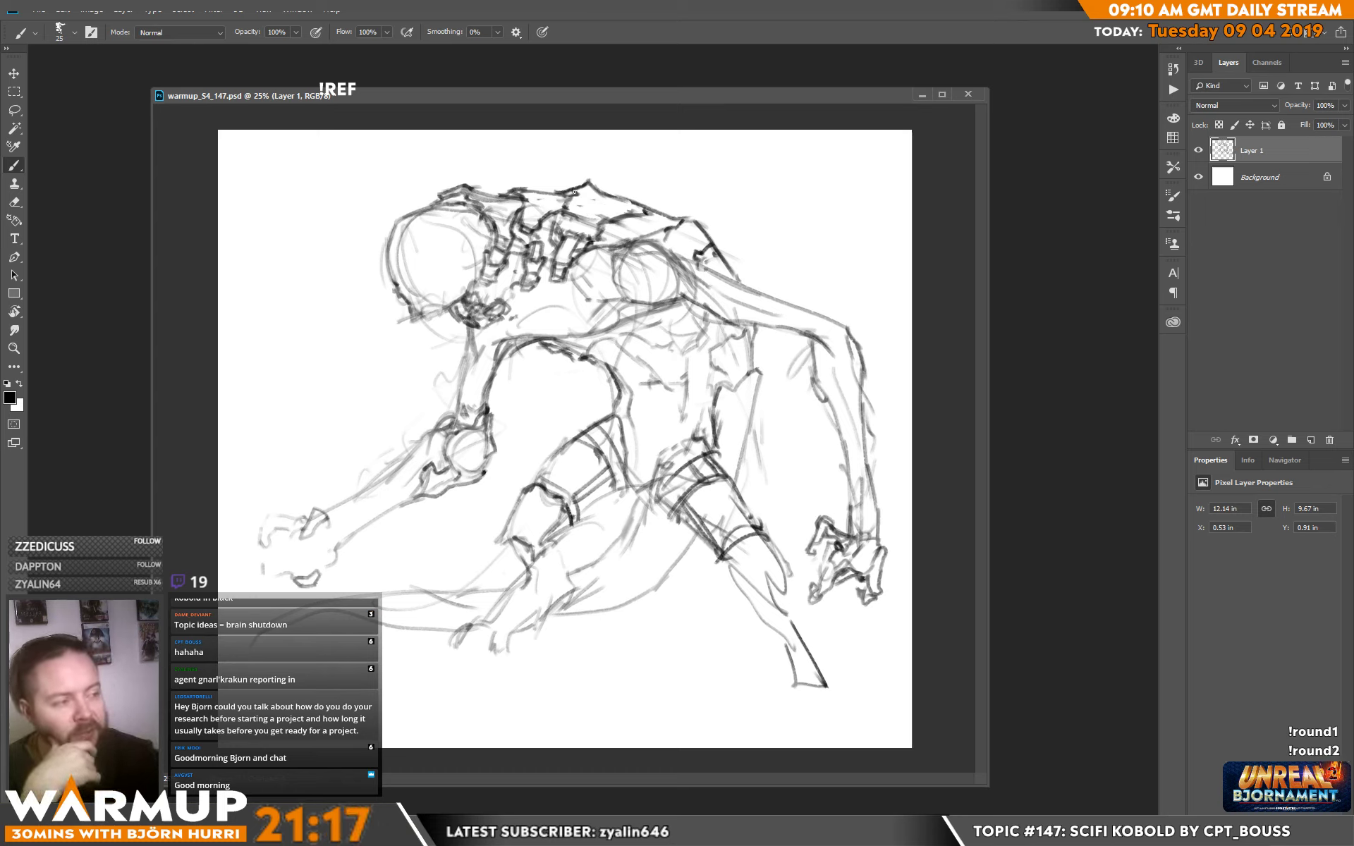
Add small spiked vertebrae along the back contour down to the rear shoulder, cleaning up their edges with the Eraser.
{"action": "left_click_drag", "start_coordinate": [570, 187], "coordinate": [589, 179]}
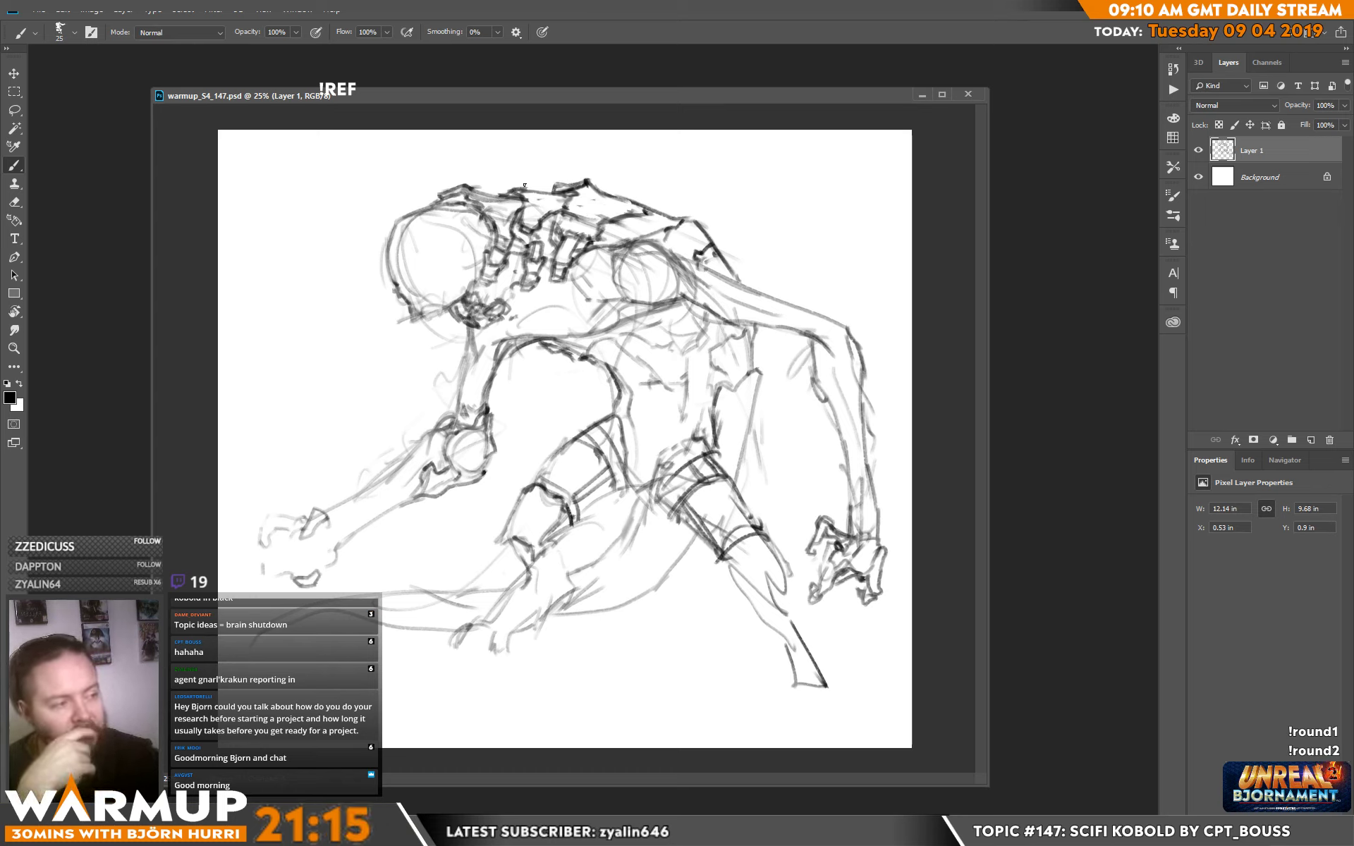
{"action": "mouse_move", "coordinate": [496, 191]}
{"action": "left_mouse_down"}
{"action": "mouse_move", "coordinate": [579, 203]}
{"action": "mouse_move", "coordinate": [538, 210]}
{"action": "mouse_move", "coordinate": [521, 204]}
{"action": "mouse_move", "coordinate": [528, 194]}
{"action": "mouse_move", "coordinate": [525, 215]}
{"action": "mouse_move", "coordinate": [584, 210]}
{"action": "mouse_move", "coordinate": [580, 191]}
{"action": "mouse_move", "coordinate": [570, 210]}
{"action": "mouse_move", "coordinate": [588, 190]}
{"action": "mouse_move", "coordinate": [645, 222]}
{"action": "mouse_move", "coordinate": [642, 197]}
{"action": "mouse_move", "coordinate": [651, 205]}
{"action": "mouse_move", "coordinate": [619, 192]}
{"action": "mouse_move", "coordinate": [644, 212]}
{"action": "mouse_move", "coordinate": [632, 219]}
{"action": "mouse_move", "coordinate": [669, 211]}
{"action": "left_mouse_up"}
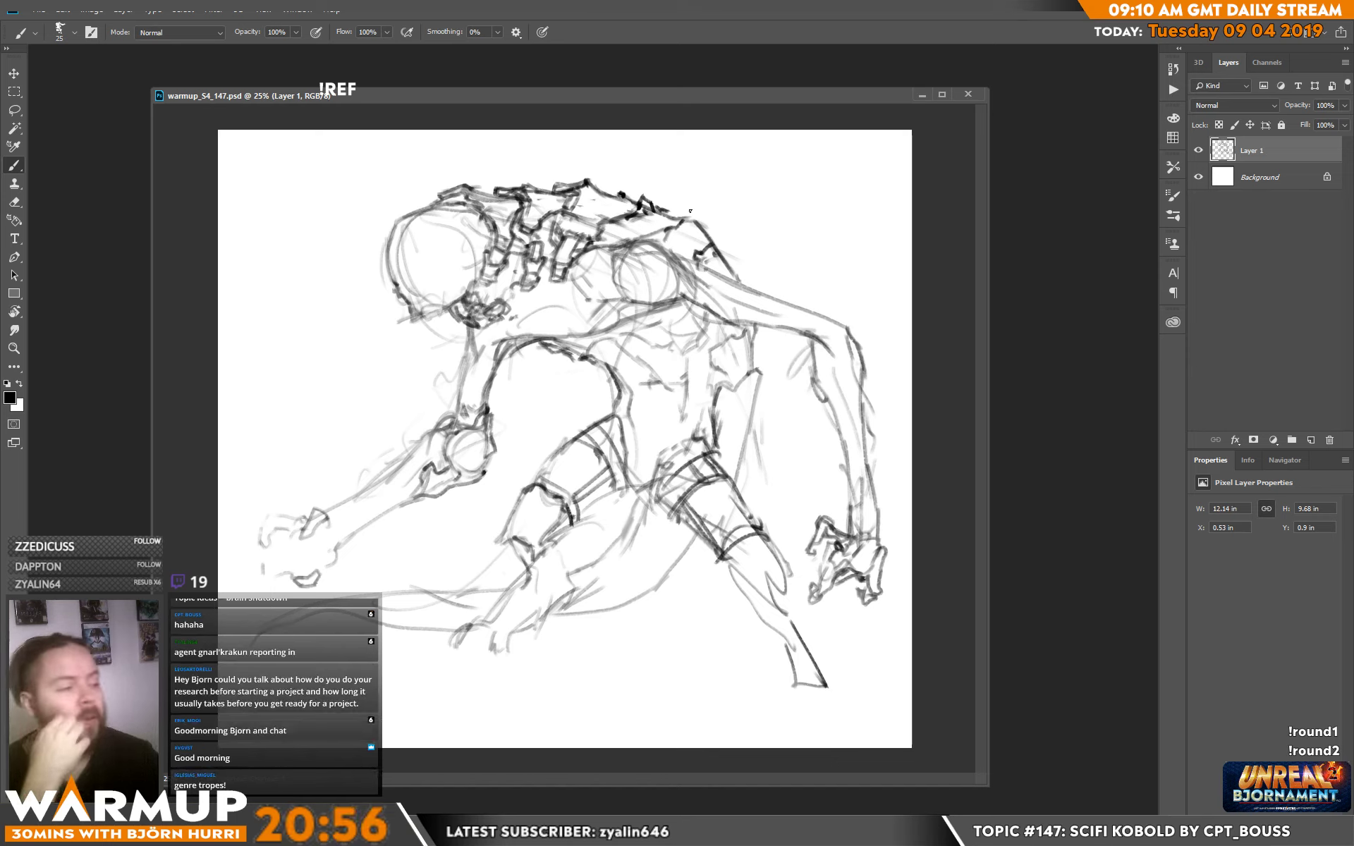
{"action": "mouse_move", "coordinate": [661, 211]}
{"action": "left_mouse_down"}
{"action": "mouse_move", "coordinate": [691, 211]}
{"action": "mouse_move", "coordinate": [721, 258]}
{"action": "left_mouse_up"}
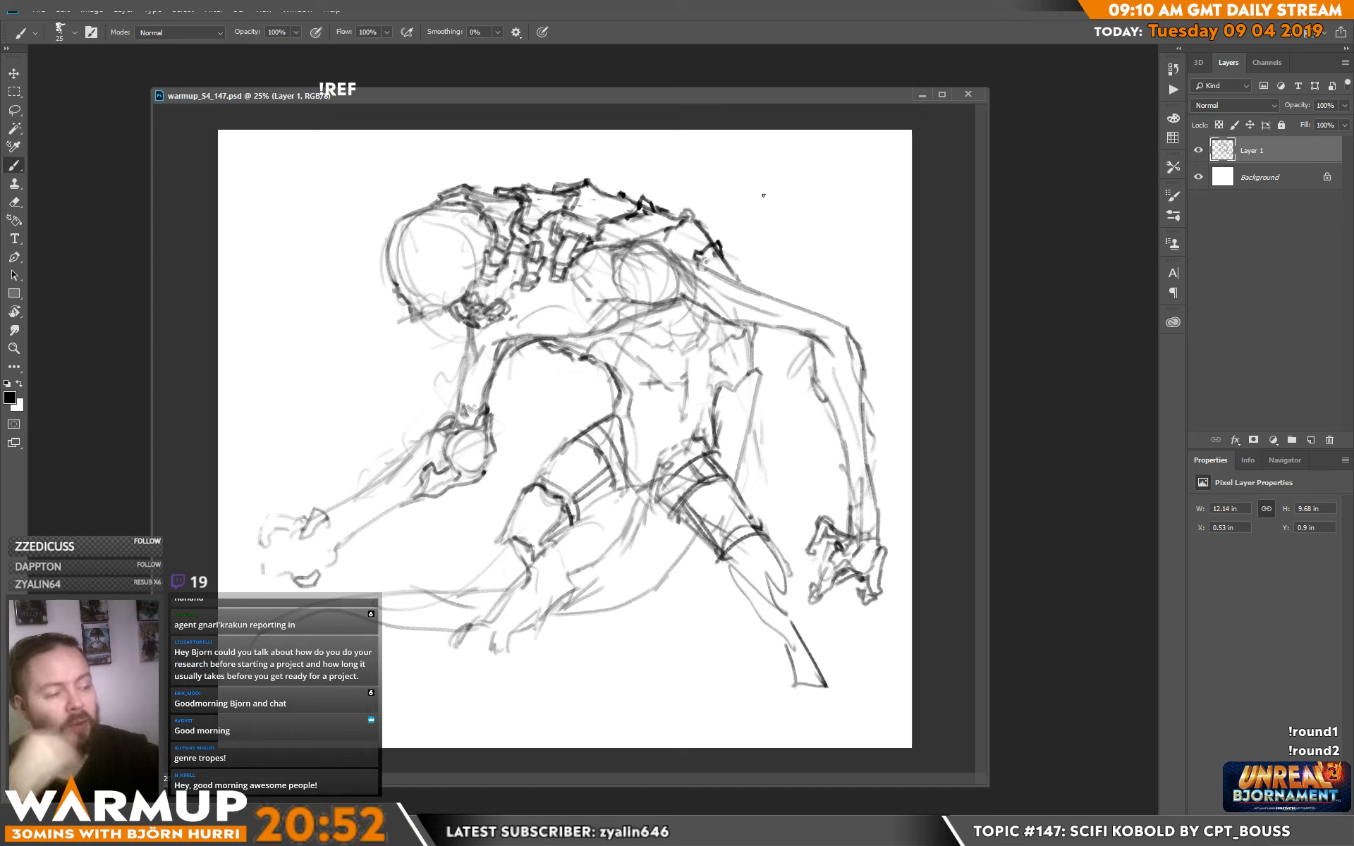
{"action": "key", "text": "e"}
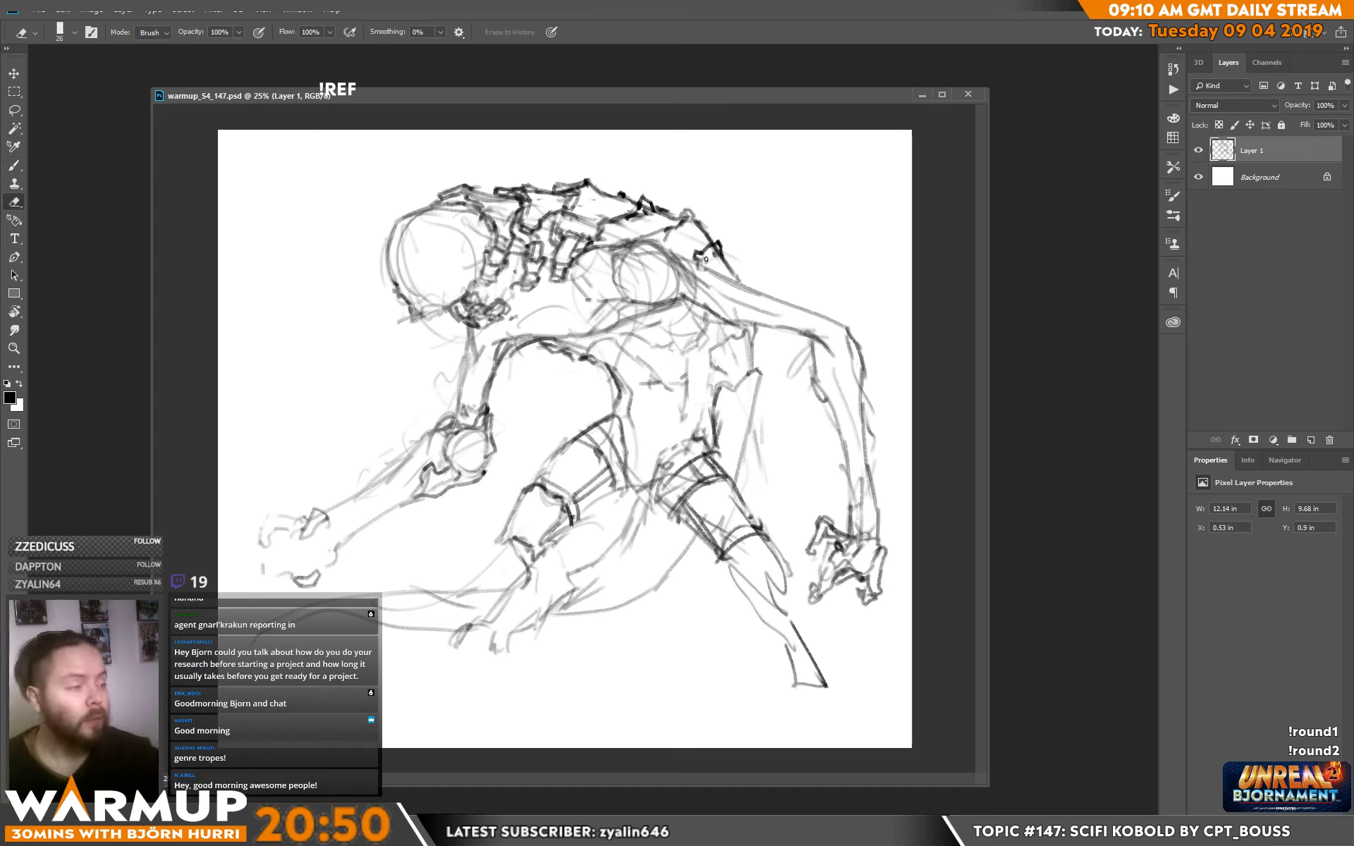
{"action": "key", "text": "b"}
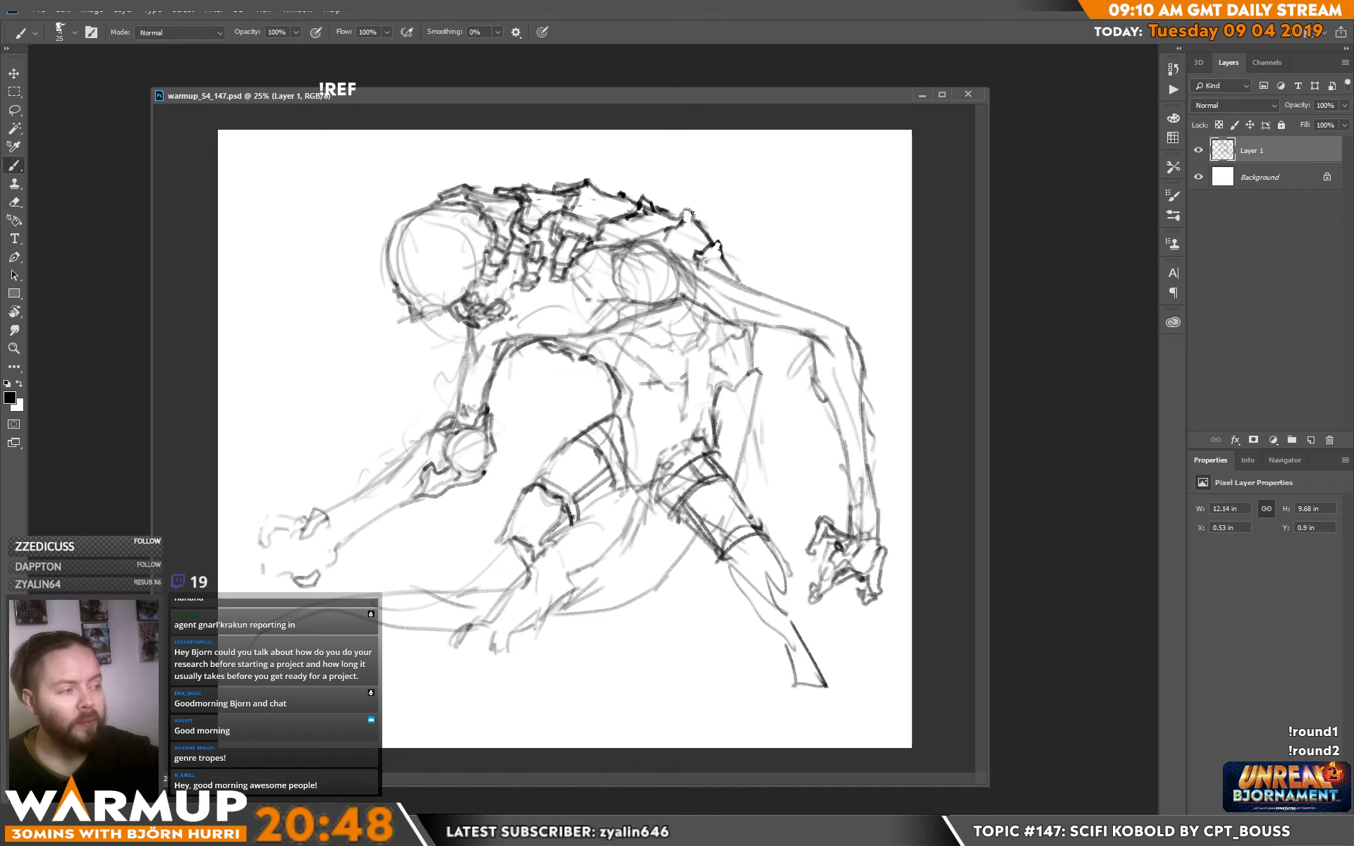
{"action": "left_click_drag", "start_coordinate": [687, 210], "coordinate": [698, 241]}
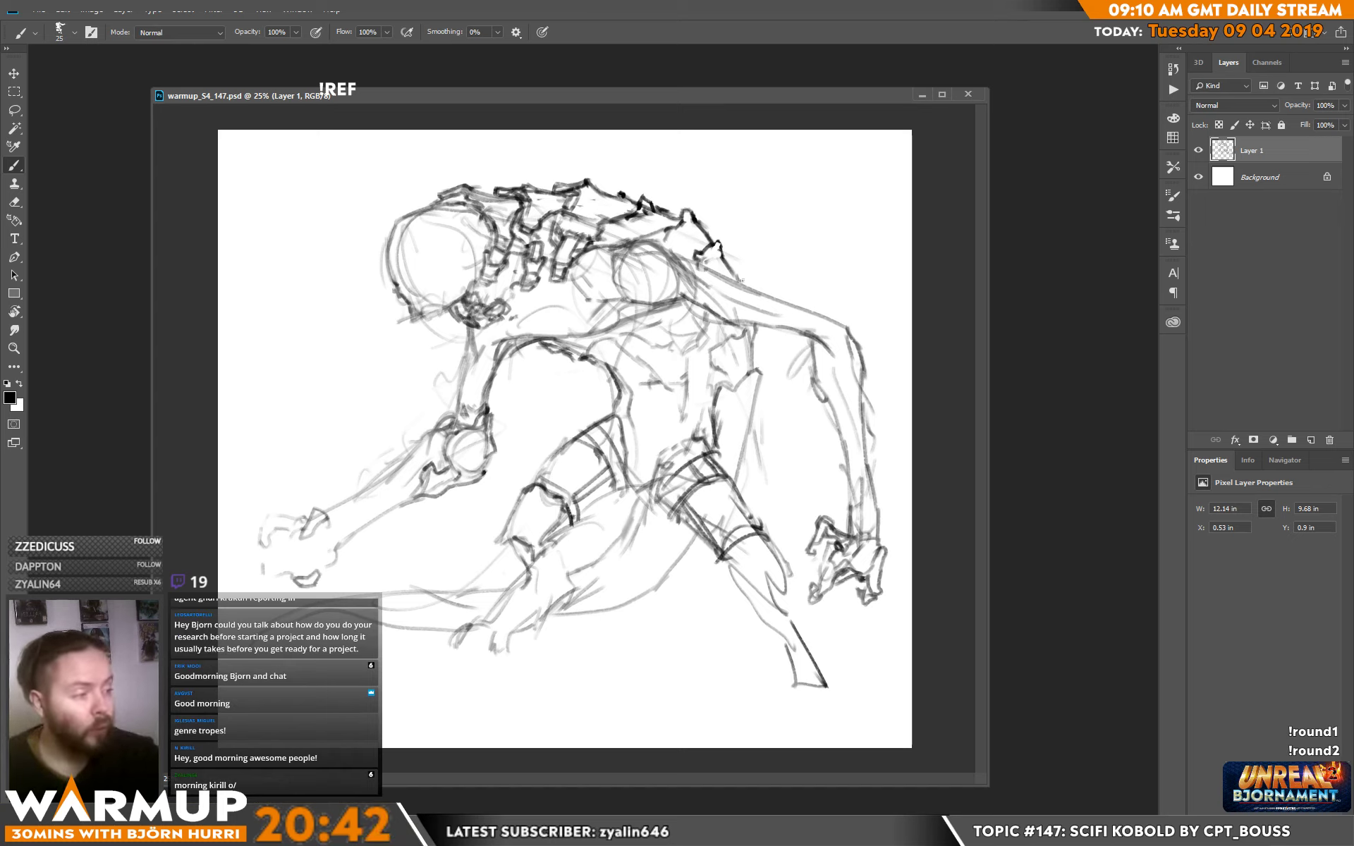
{"action": "left_click_drag", "start_coordinate": [739, 279], "coordinate": [744, 283]}
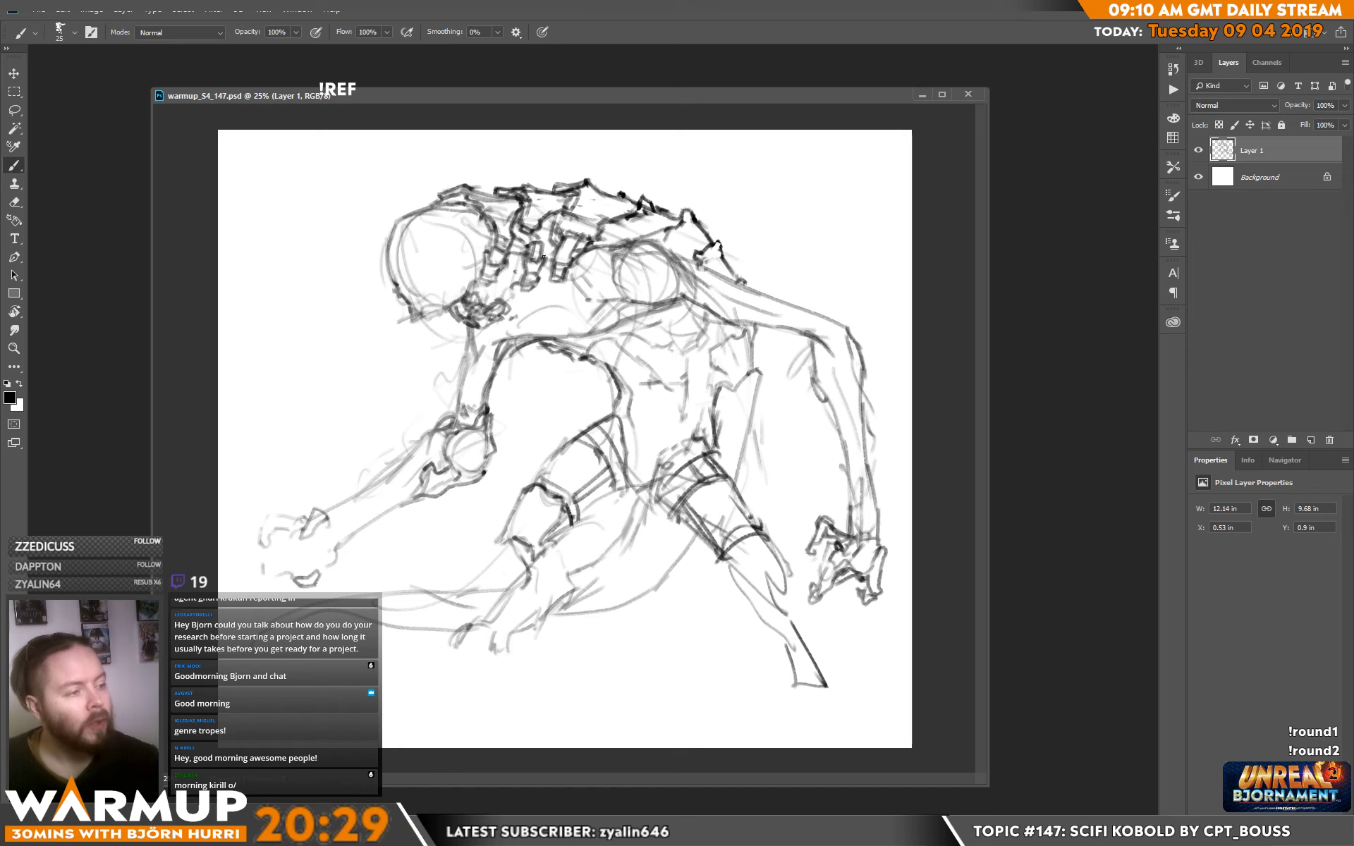
Darken the middle neck segment, strengthen the head's back and front contours, and clean up stray head lines.
{"action": "mouse_move", "coordinate": [524, 272]}
{"action": "left_mouse_down"}
{"action": "mouse_move", "coordinate": [519, 286]}
{"action": "mouse_move", "coordinate": [536, 273]}
{"action": "mouse_move", "coordinate": [482, 275]}
{"action": "mouse_move", "coordinate": [490, 285]}
{"action": "left_mouse_up"}
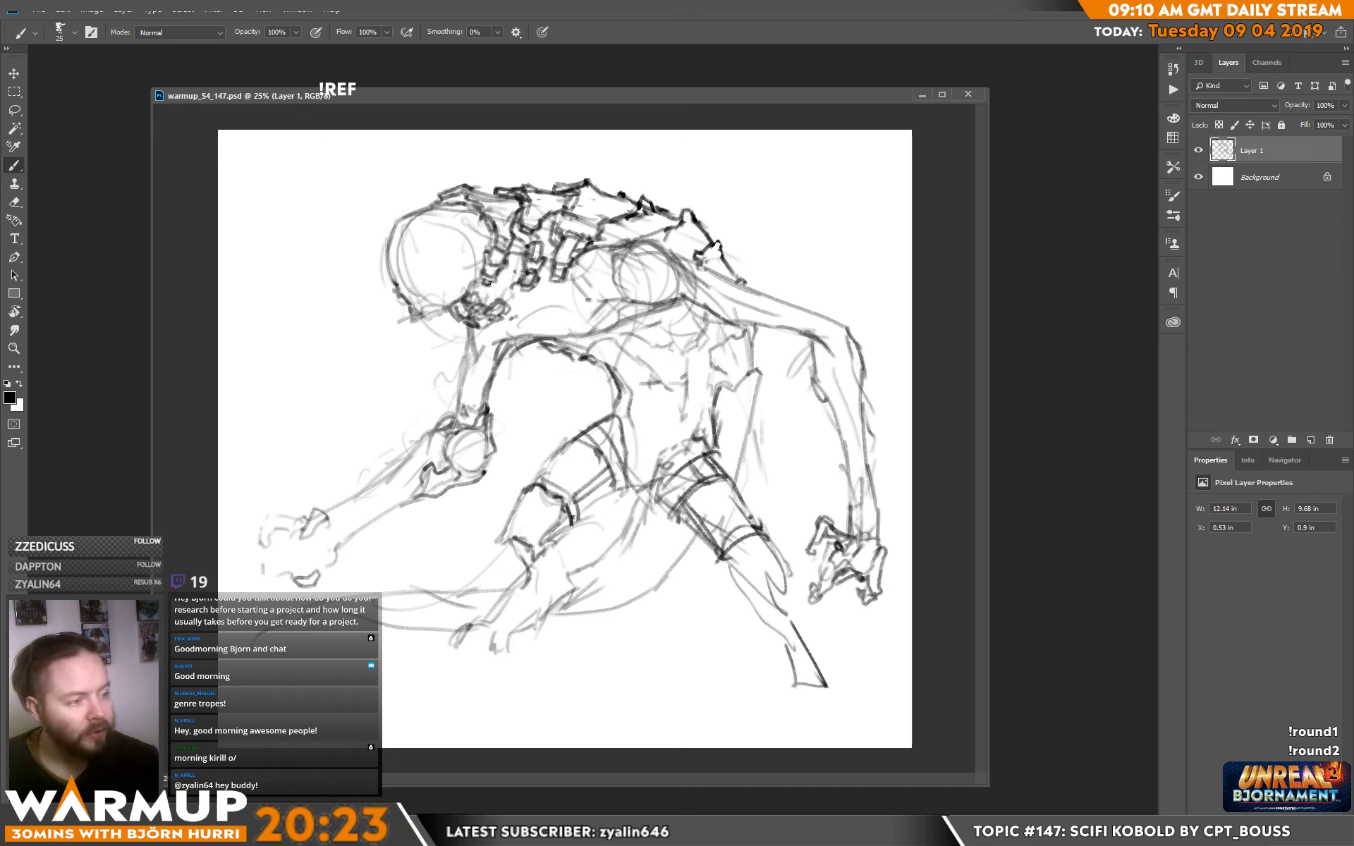
{"action": "mouse_move", "coordinate": [467, 214]}
{"action": "left_mouse_down"}
{"action": "mouse_move", "coordinate": [468, 243]}
{"action": "mouse_move", "coordinate": [482, 218]}
{"action": "left_mouse_up"}
{"action": "mouse_move", "coordinate": [389, 241]}
{"action": "left_mouse_down"}
{"action": "mouse_move", "coordinate": [373, 275]}
{"action": "mouse_move", "coordinate": [397, 268]}
{"action": "mouse_move", "coordinate": [405, 284]}
{"action": "left_mouse_up"}
{"action": "key", "text": "e"}
{"action": "key", "text": "b"}
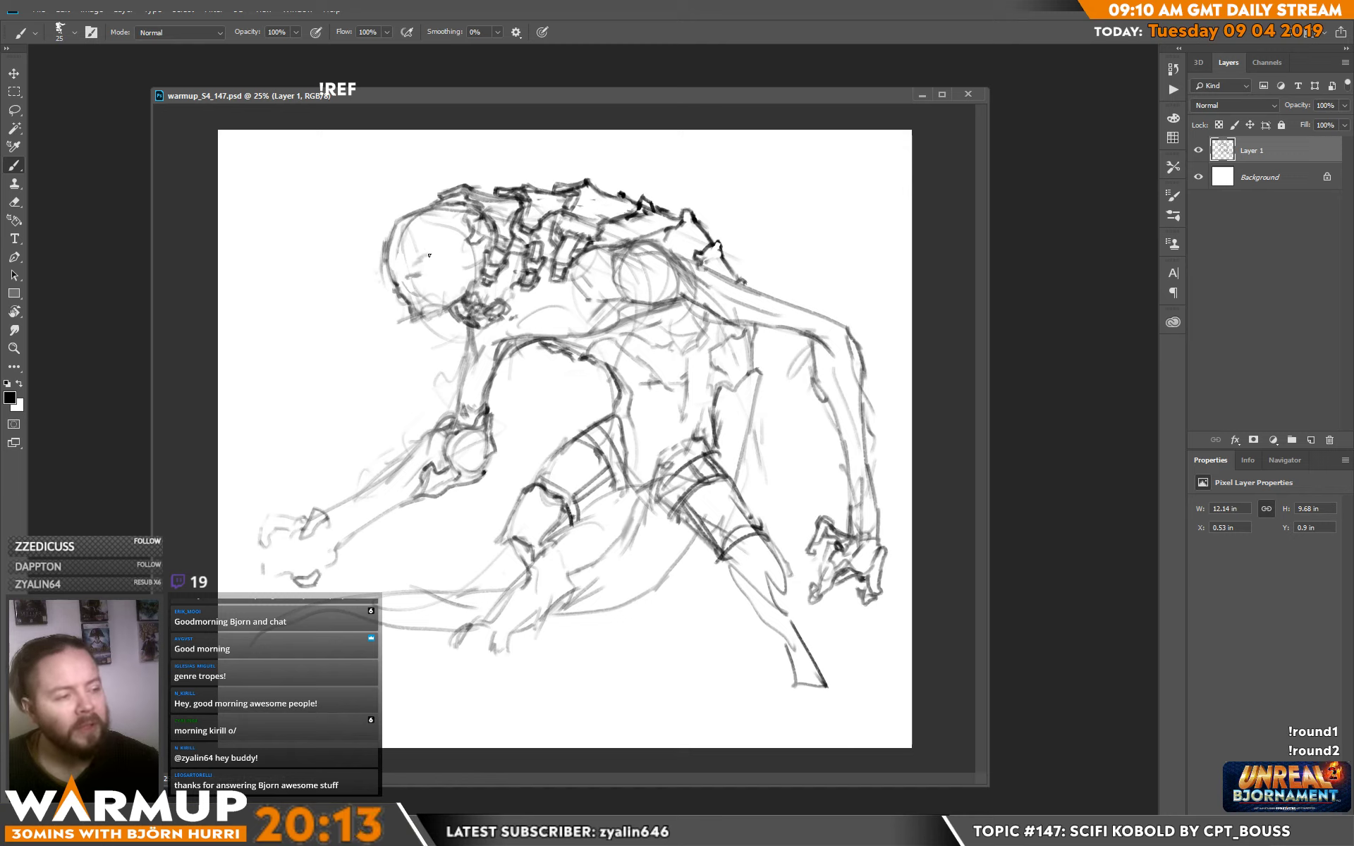
Draw a skull-like face with a dark eye socket, nostril, teeth and cheek details, and refine the forehead.
{"action": "mouse_move", "coordinate": [439, 242]}
{"action": "left_mouse_down"}
{"action": "mouse_move", "coordinate": [389, 255]}
{"action": "mouse_move", "coordinate": [388, 287]}
{"action": "mouse_move", "coordinate": [423, 288]}
{"action": "mouse_move", "coordinate": [402, 265]}
{"action": "mouse_move", "coordinate": [386, 271]}
{"action": "mouse_move", "coordinate": [402, 213]}
{"action": "mouse_move", "coordinate": [448, 243]}
{"action": "mouse_move", "coordinate": [430, 264]}
{"action": "mouse_move", "coordinate": [437, 239]}
{"action": "mouse_move", "coordinate": [431, 249]}
{"action": "mouse_move", "coordinate": [443, 244]}
{"action": "mouse_move", "coordinate": [440, 283]}
{"action": "mouse_move", "coordinate": [461, 245]}
{"action": "mouse_move", "coordinate": [433, 297]}
{"action": "left_mouse_up"}
{"action": "left_click", "coordinate": [399, 265]}
{"action": "left_click", "coordinate": [400, 267]}
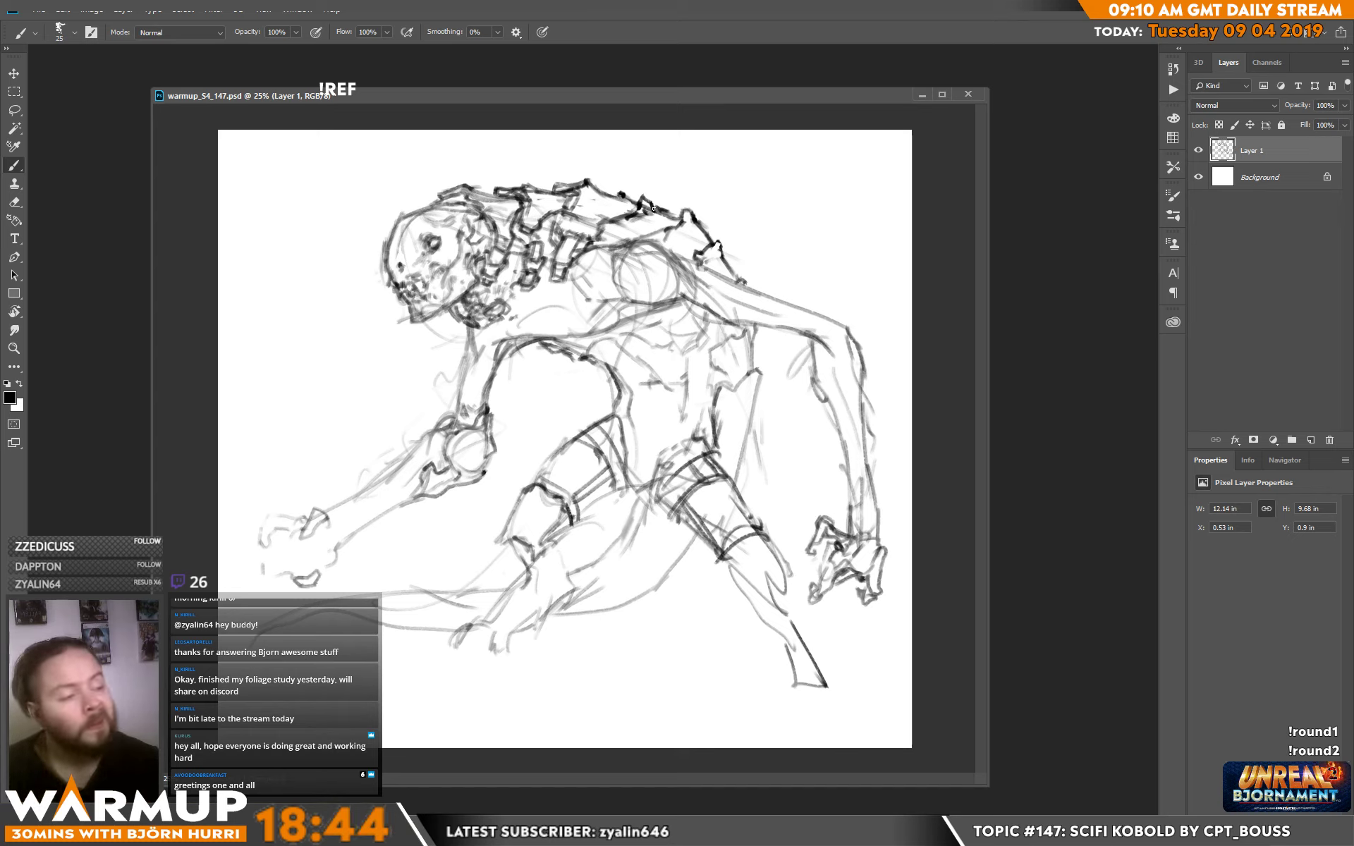
{"action": "mouse_move", "coordinate": [402, 240]}
{"action": "left_mouse_down"}
{"action": "mouse_move", "coordinate": [395, 254]}
{"action": "mouse_move", "coordinate": [447, 235]}
{"action": "mouse_move", "coordinate": [446, 204]}
{"action": "left_mouse_up"}
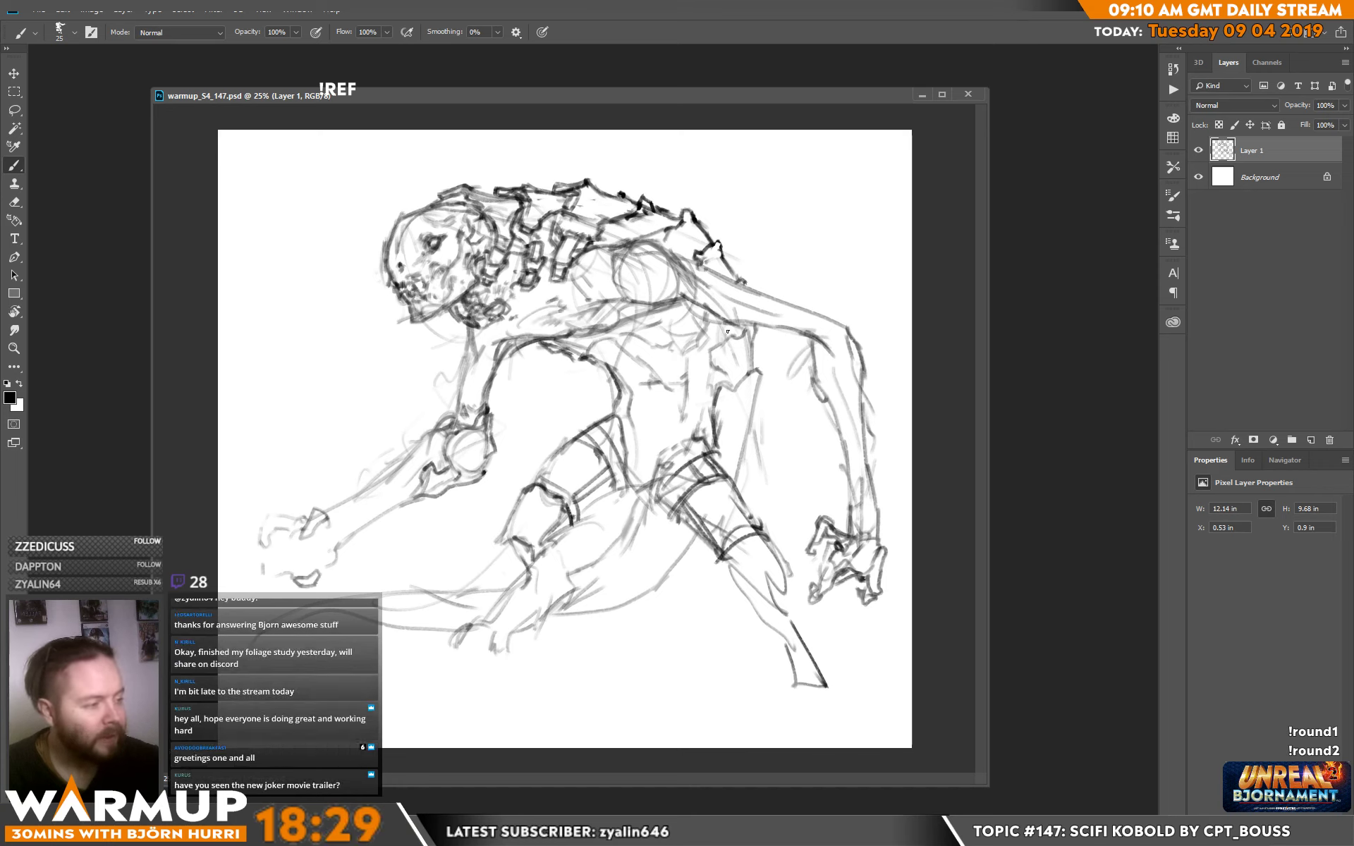
Sketch ribs and shading beneath the chest, add shoulder marks, and draw muscle lines across the upper abdomen.
{"action": "mouse_move", "coordinate": [613, 333]}
{"action": "left_mouse_down"}
{"action": "mouse_move", "coordinate": [696, 350]}
{"action": "mouse_move", "coordinate": [721, 333]}
{"action": "mouse_move", "coordinate": [695, 341]}
{"action": "mouse_move", "coordinate": [687, 322]}
{"action": "mouse_move", "coordinate": [680, 343]}
{"action": "mouse_move", "coordinate": [686, 323]}
{"action": "mouse_move", "coordinate": [666, 324]}
{"action": "mouse_move", "coordinate": [685, 303]}
{"action": "mouse_move", "coordinate": [659, 316]}
{"action": "mouse_move", "coordinate": [675, 339]}
{"action": "mouse_move", "coordinate": [711, 338]}
{"action": "left_mouse_up"}
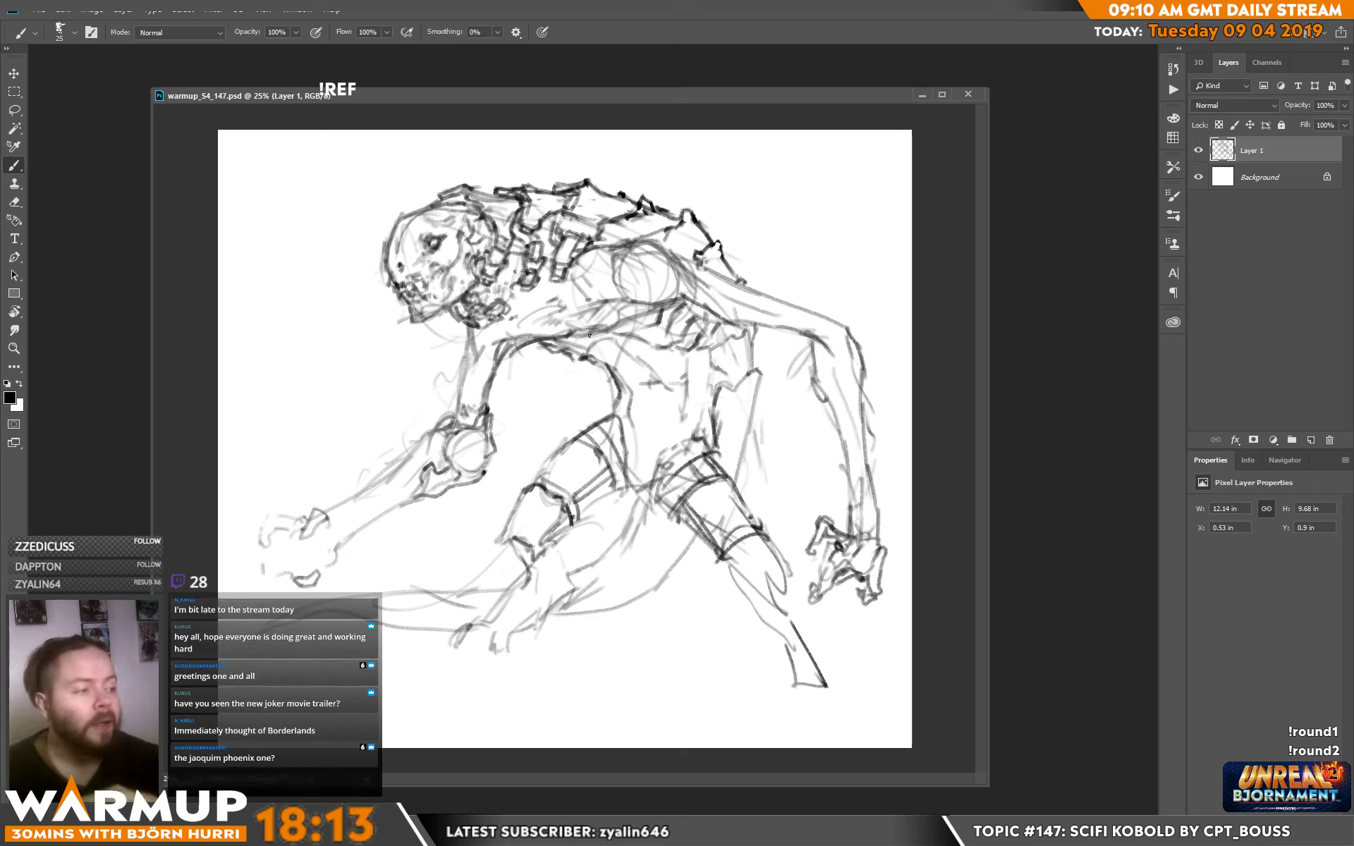
{"action": "mouse_move", "coordinate": [585, 357]}
{"action": "left_mouse_down"}
{"action": "mouse_move", "coordinate": [604, 365]}
{"action": "mouse_move", "coordinate": [597, 341]}
{"action": "mouse_move", "coordinate": [619, 335]}
{"action": "mouse_move", "coordinate": [645, 355]}
{"action": "mouse_move", "coordinate": [694, 352]}
{"action": "left_mouse_up"}
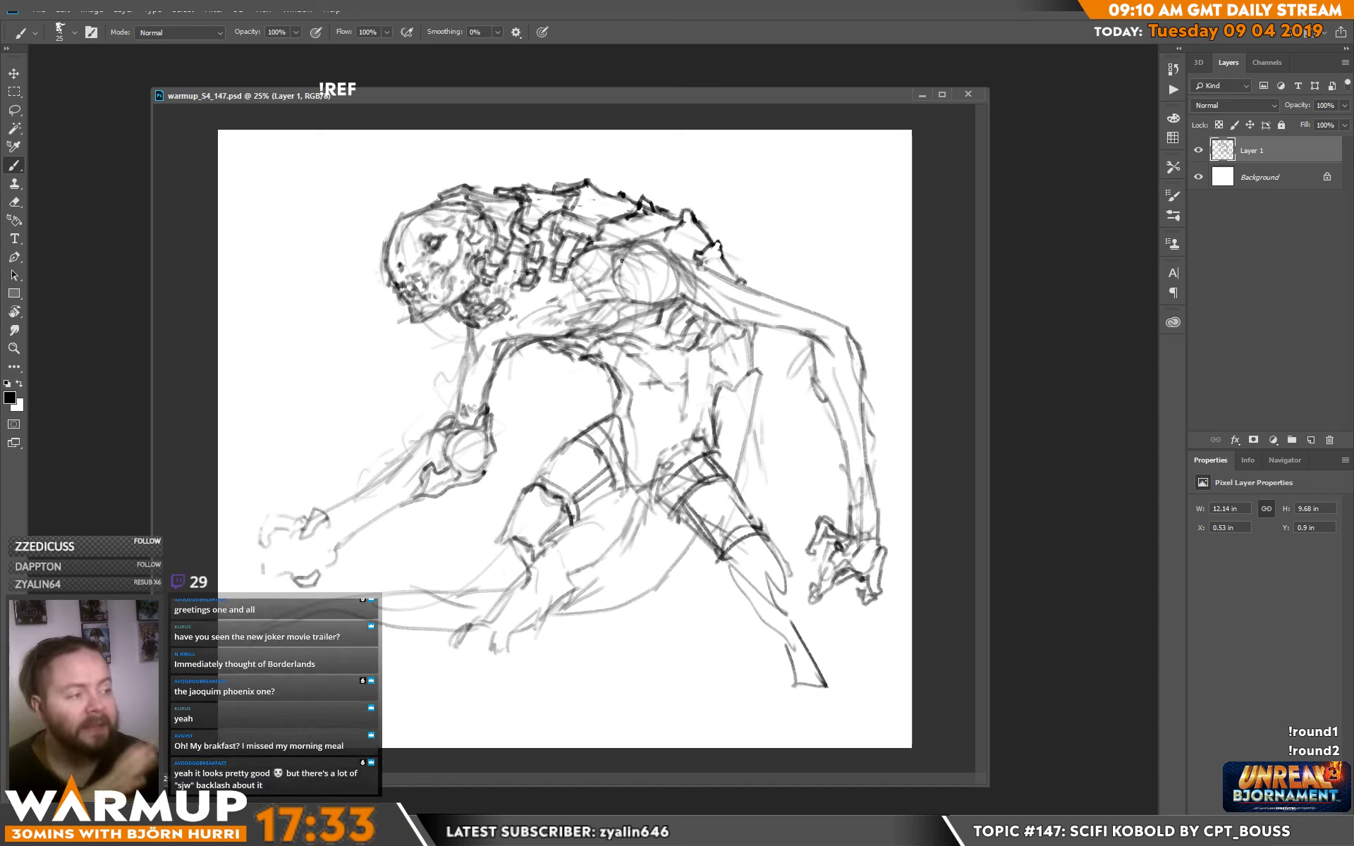
{"action": "mouse_move", "coordinate": [621, 261]}
{"action": "left_mouse_down"}
{"action": "mouse_move", "coordinate": [625, 296]}
{"action": "mouse_move", "coordinate": [672, 284]}
{"action": "left_mouse_up"}
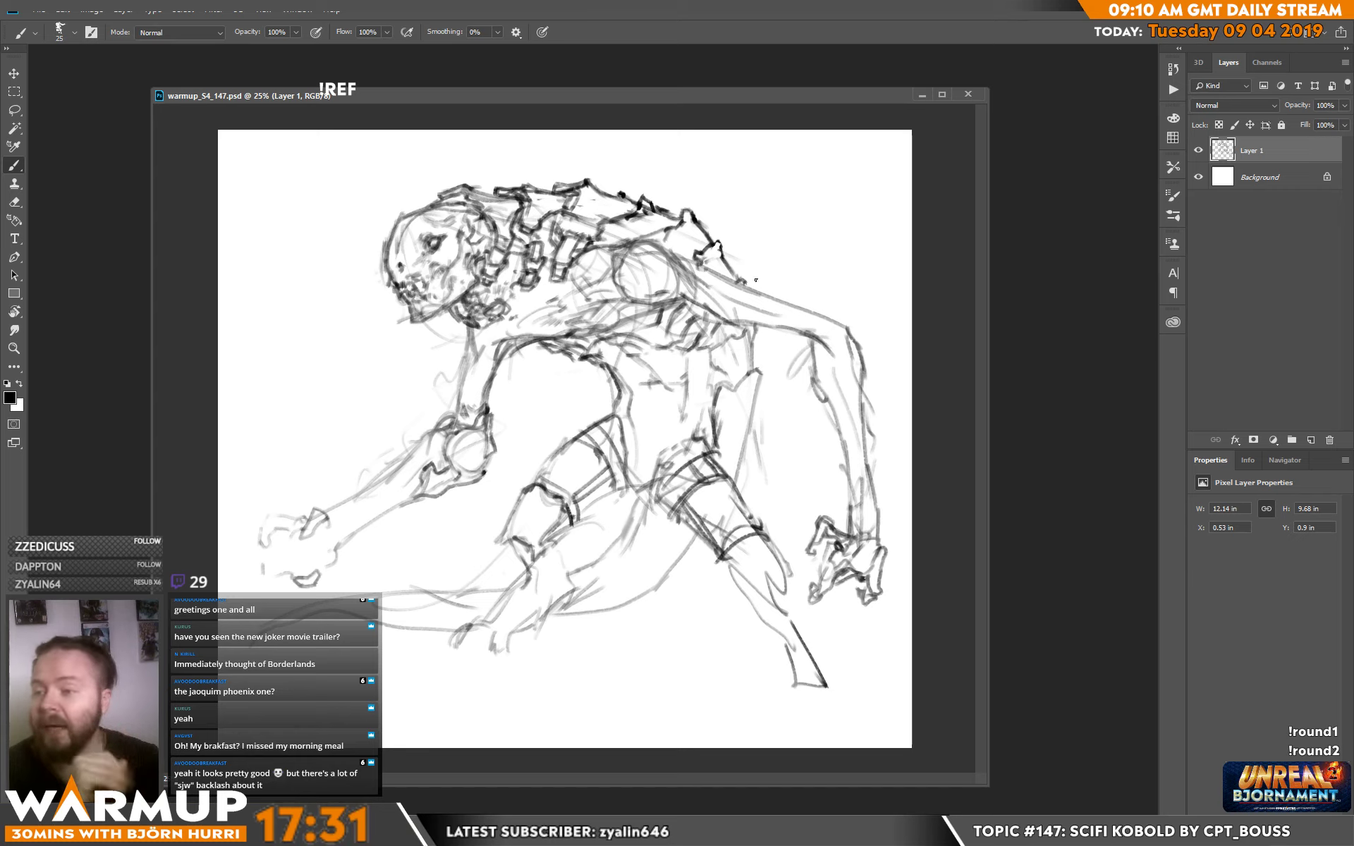
{"action": "left_click_drag", "start_coordinate": [616, 356], "coordinate": [661, 384]}
{"action": "left_click_drag", "start_coordinate": [622, 378], "coordinate": [652, 389]}
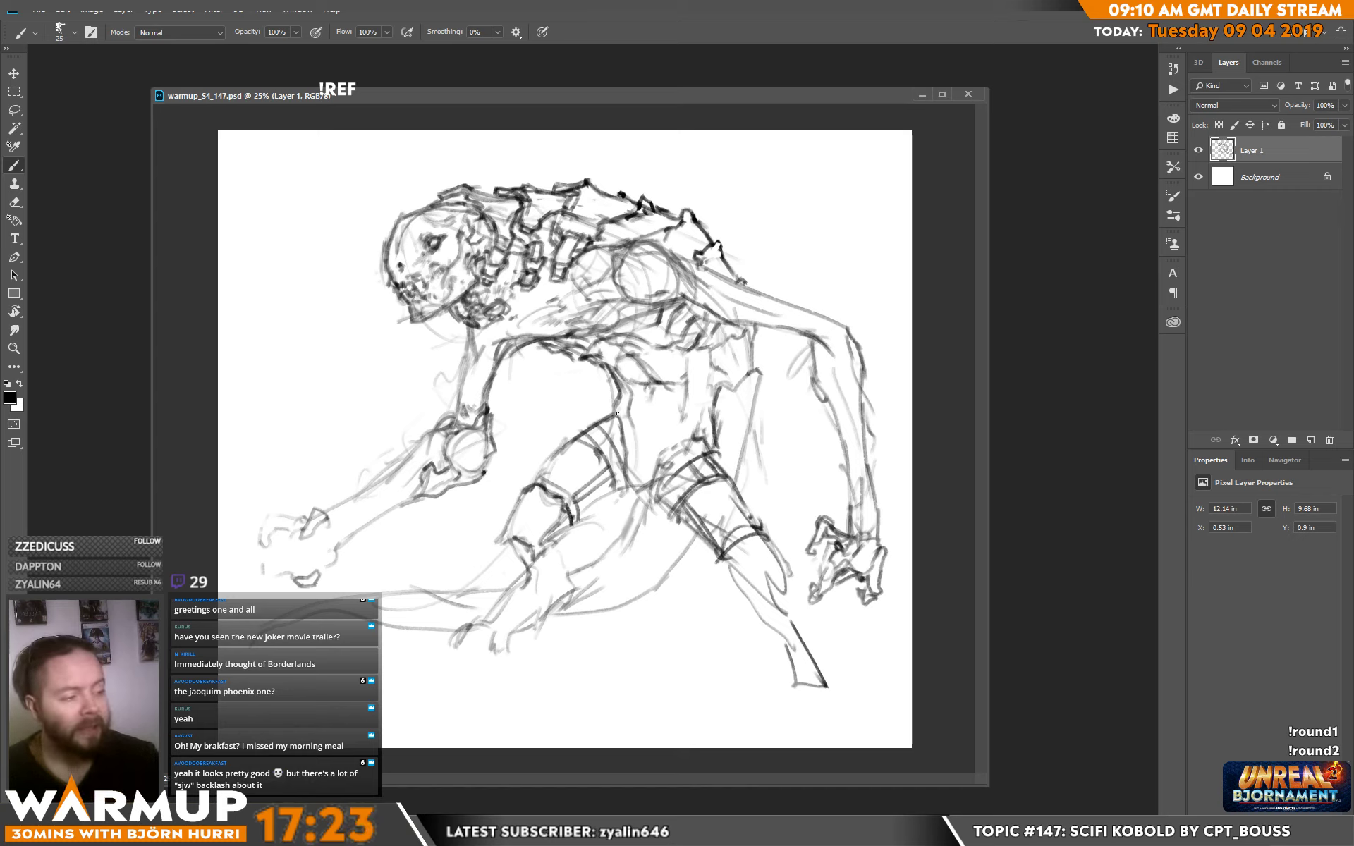
Draw a belt with a buckle across the waist and a narrow plate hanging between the thighs.
{"action": "mouse_move", "coordinate": [617, 414]}
{"action": "left_mouse_down"}
{"action": "mouse_move", "coordinate": [629, 411]}
{"action": "mouse_move", "coordinate": [640, 485]}
{"action": "mouse_move", "coordinate": [667, 430]}
{"action": "mouse_move", "coordinate": [712, 416]}
{"action": "mouse_move", "coordinate": [642, 421]}
{"action": "mouse_move", "coordinate": [621, 396]}
{"action": "mouse_move", "coordinate": [675, 428]}
{"action": "mouse_move", "coordinate": [628, 430]}
{"action": "mouse_move", "coordinate": [642, 469]}
{"action": "left_mouse_up"}
{"action": "mouse_move", "coordinate": [643, 469]}
{"action": "left_mouse_down"}
{"action": "mouse_move", "coordinate": [656, 425]}
{"action": "mouse_move", "coordinate": [633, 412]}
{"action": "mouse_move", "coordinate": [652, 413]}
{"action": "left_mouse_up"}
{"action": "mouse_move", "coordinate": [653, 413]}
{"action": "left_mouse_down"}
{"action": "mouse_move", "coordinate": [683, 281]}
{"action": "mouse_move", "coordinate": [658, 411]}
{"action": "mouse_move", "coordinate": [651, 395]}
{"action": "mouse_move", "coordinate": [638, 406]}
{"action": "mouse_move", "coordinate": [680, 377]}
{"action": "mouse_move", "coordinate": [668, 415]}
{"action": "mouse_move", "coordinate": [684, 436]}
{"action": "mouse_move", "coordinate": [691, 406]}
{"action": "mouse_move", "coordinate": [670, 420]}
{"action": "mouse_move", "coordinate": [706, 414]}
{"action": "left_mouse_up"}
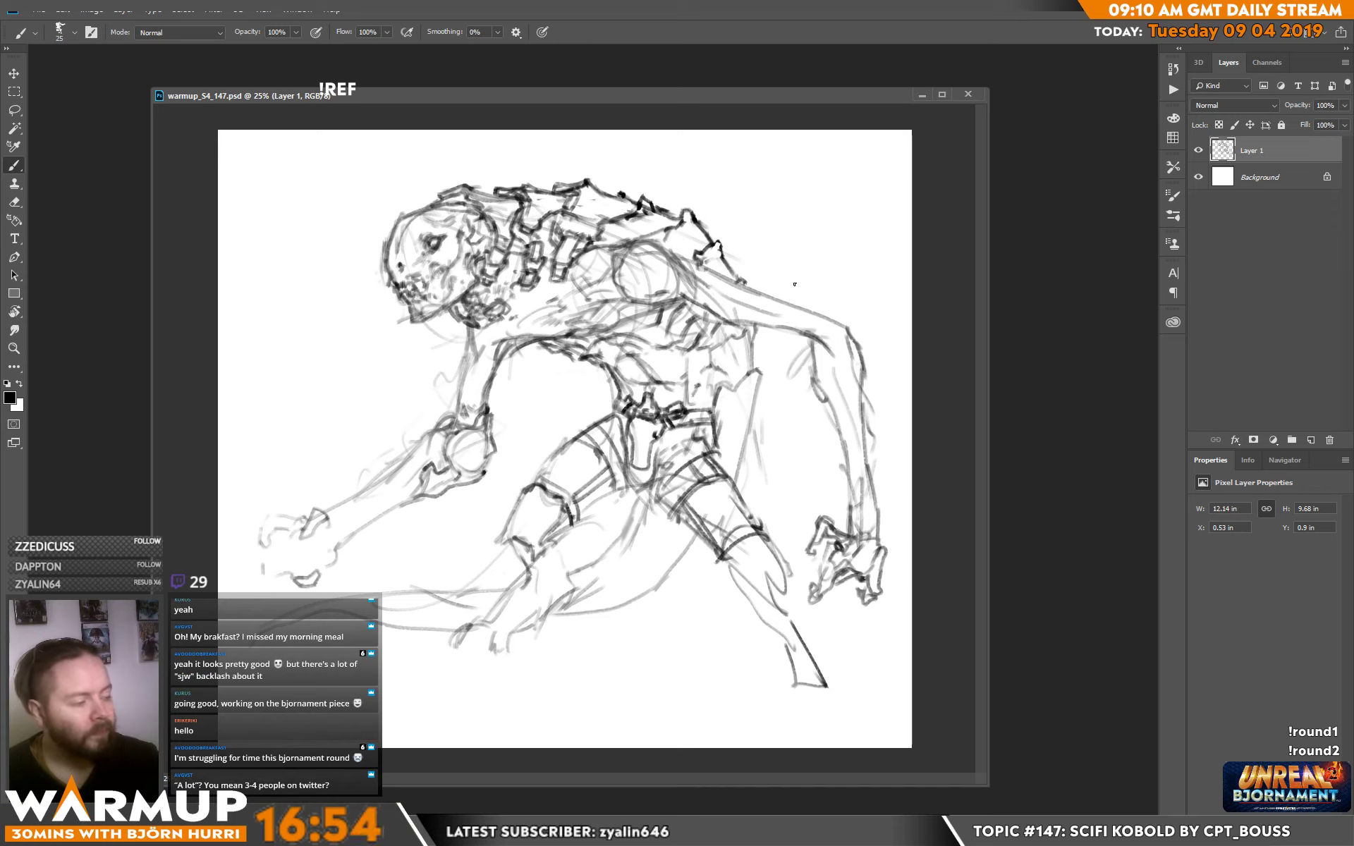
Mark the rear thigh's strap and draw the tail's curved contours and segment lines from between the legs outward.
{"action": "mouse_move", "coordinate": [725, 448]}
{"action": "left_mouse_down"}
{"action": "mouse_move", "coordinate": [749, 417]}
{"action": "mouse_move", "coordinate": [726, 474]}
{"action": "left_mouse_up"}
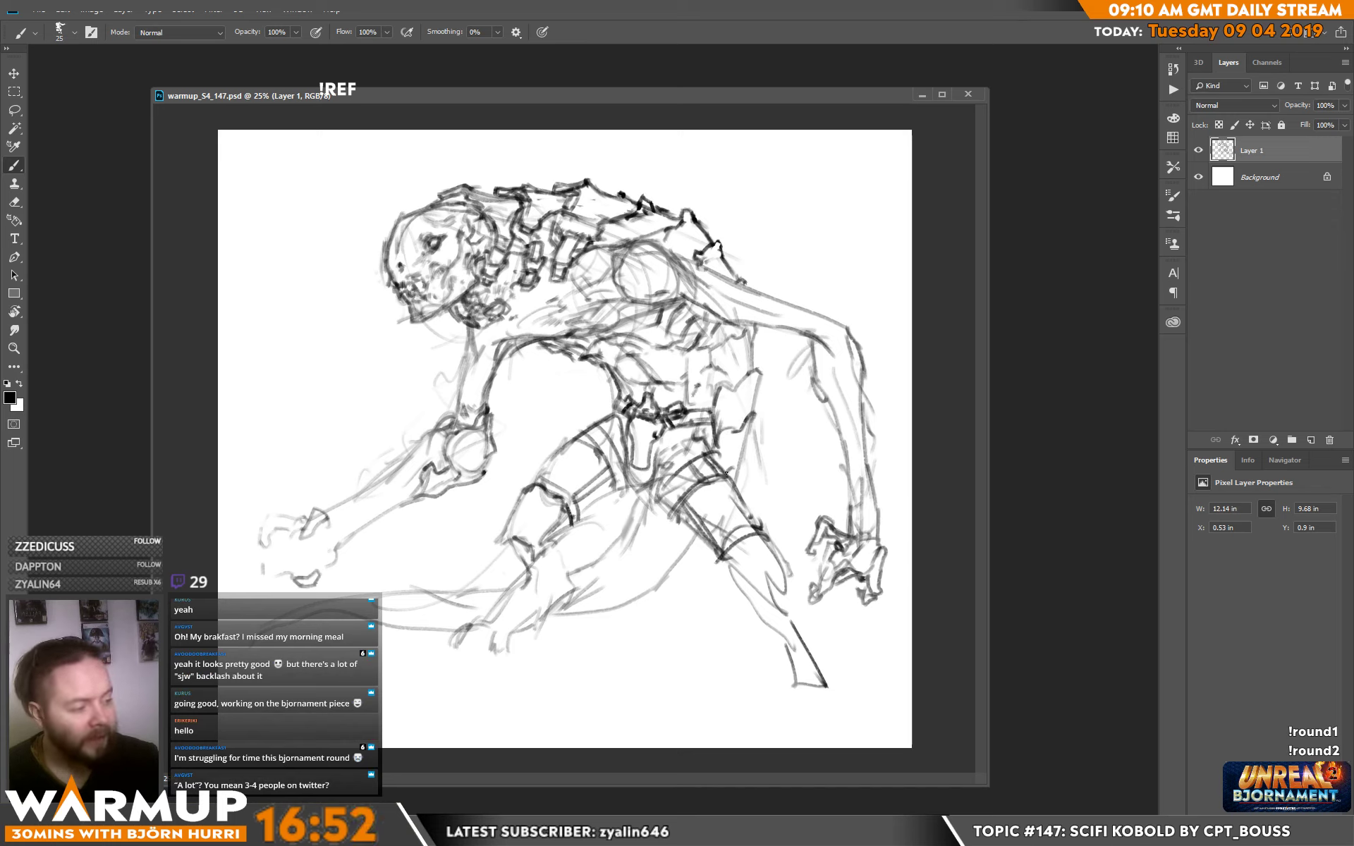
{"action": "mouse_move", "coordinate": [637, 492]}
{"action": "left_mouse_down"}
{"action": "mouse_move", "coordinate": [643, 523]}
{"action": "mouse_move", "coordinate": [711, 515]}
{"action": "mouse_move", "coordinate": [659, 493]}
{"action": "mouse_move", "coordinate": [689, 516]}
{"action": "left_mouse_up"}
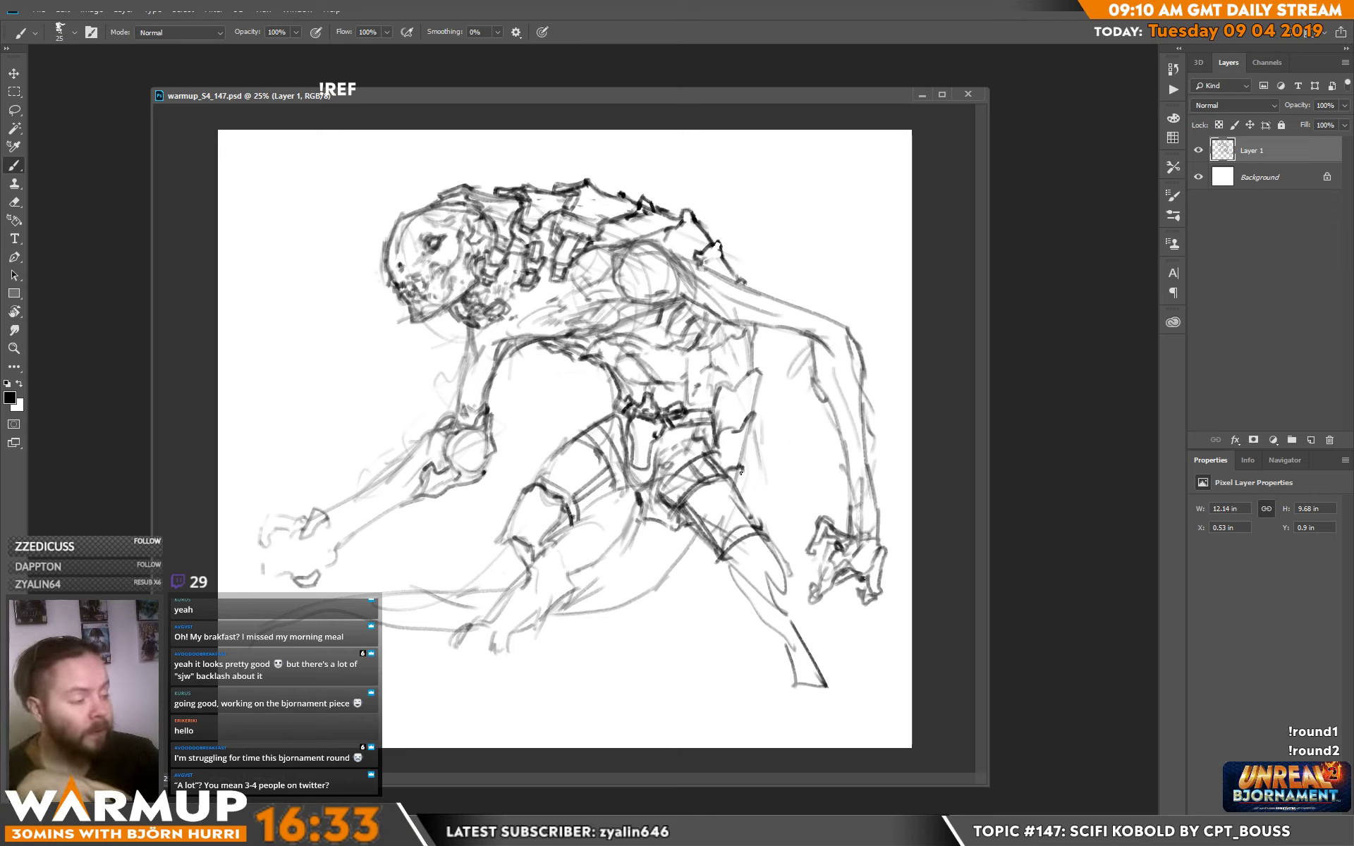
{"action": "mouse_move", "coordinate": [635, 523]}
{"action": "left_mouse_down"}
{"action": "mouse_move", "coordinate": [625, 549]}
{"action": "mouse_move", "coordinate": [670, 552]}
{"action": "left_mouse_up"}
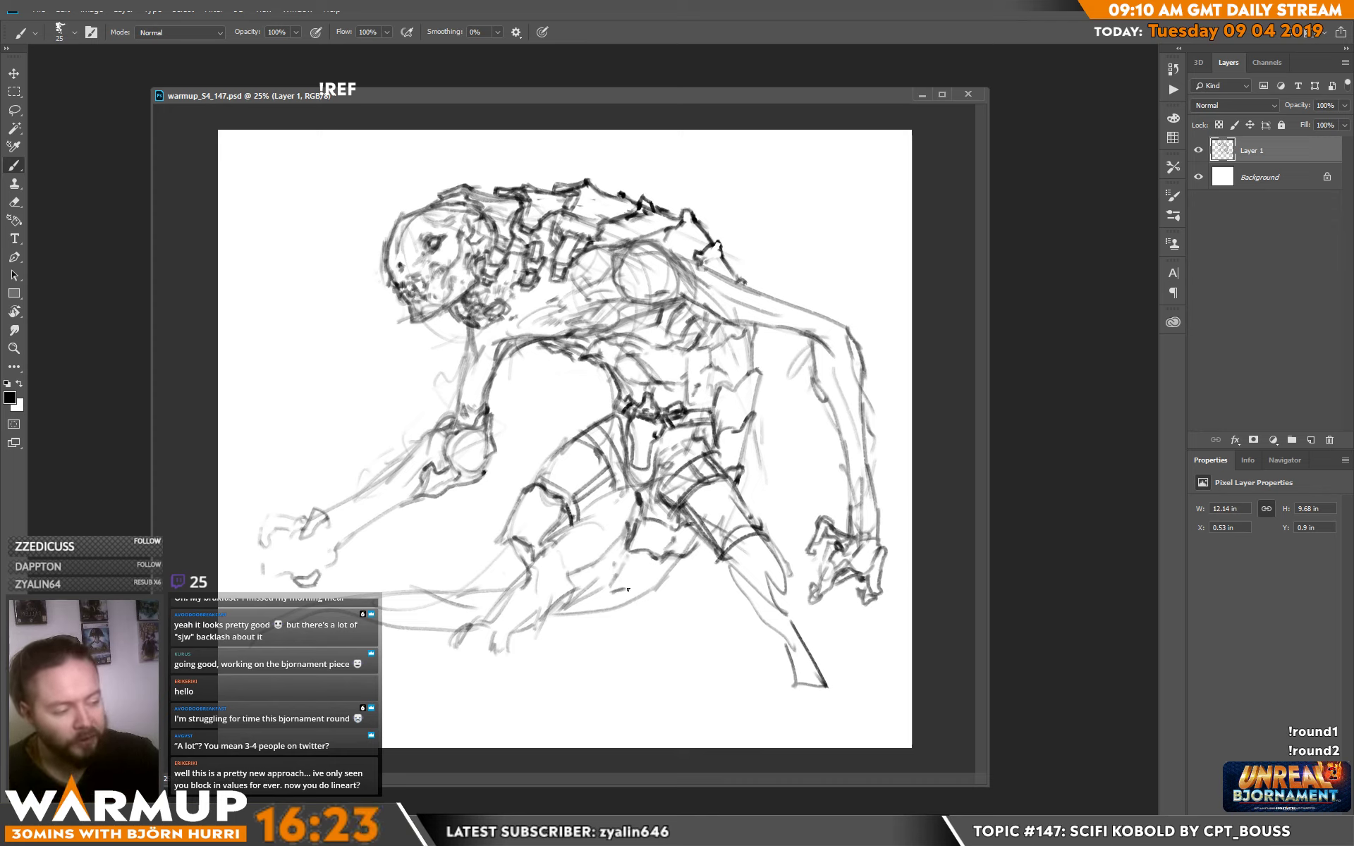
{"action": "mouse_move", "coordinate": [560, 611]}
{"action": "left_mouse_down"}
{"action": "mouse_move", "coordinate": [620, 608]}
{"action": "mouse_move", "coordinate": [576, 607]}
{"action": "mouse_move", "coordinate": [610, 573]}
{"action": "mouse_move", "coordinate": [614, 586]}
{"action": "mouse_move", "coordinate": [609, 552]}
{"action": "left_mouse_up"}
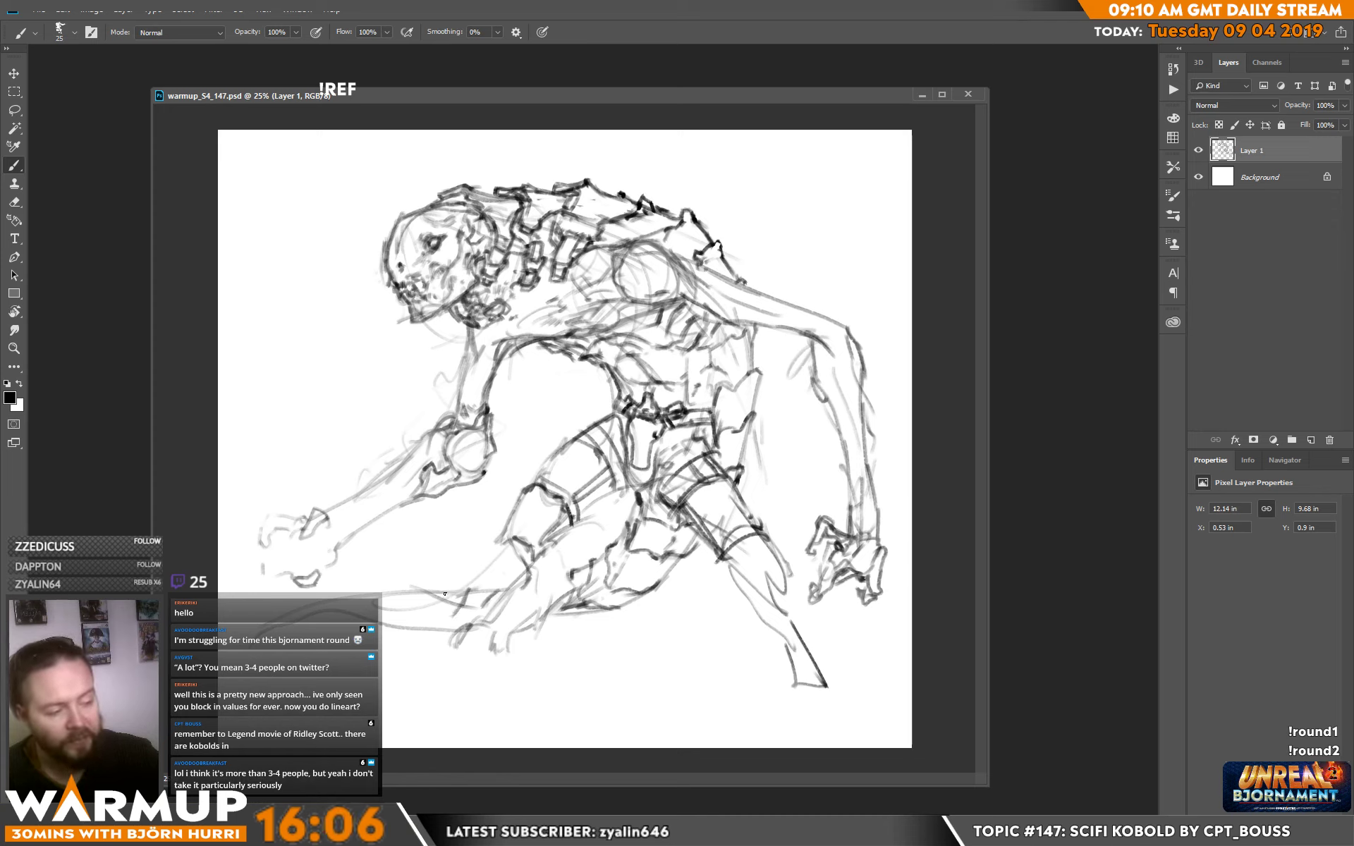
{"action": "mouse_move", "coordinate": [426, 611]}
{"action": "left_mouse_down"}
{"action": "mouse_move", "coordinate": [393, 615]}
{"action": "mouse_move", "coordinate": [394, 580]}
{"action": "mouse_move", "coordinate": [385, 607]}
{"action": "mouse_move", "coordinate": [331, 605]}
{"action": "mouse_move", "coordinate": [469, 624]}
{"action": "left_mouse_up"}
{"action": "left_click_drag", "start_coordinate": [303, 606], "coordinate": [518, 576]}
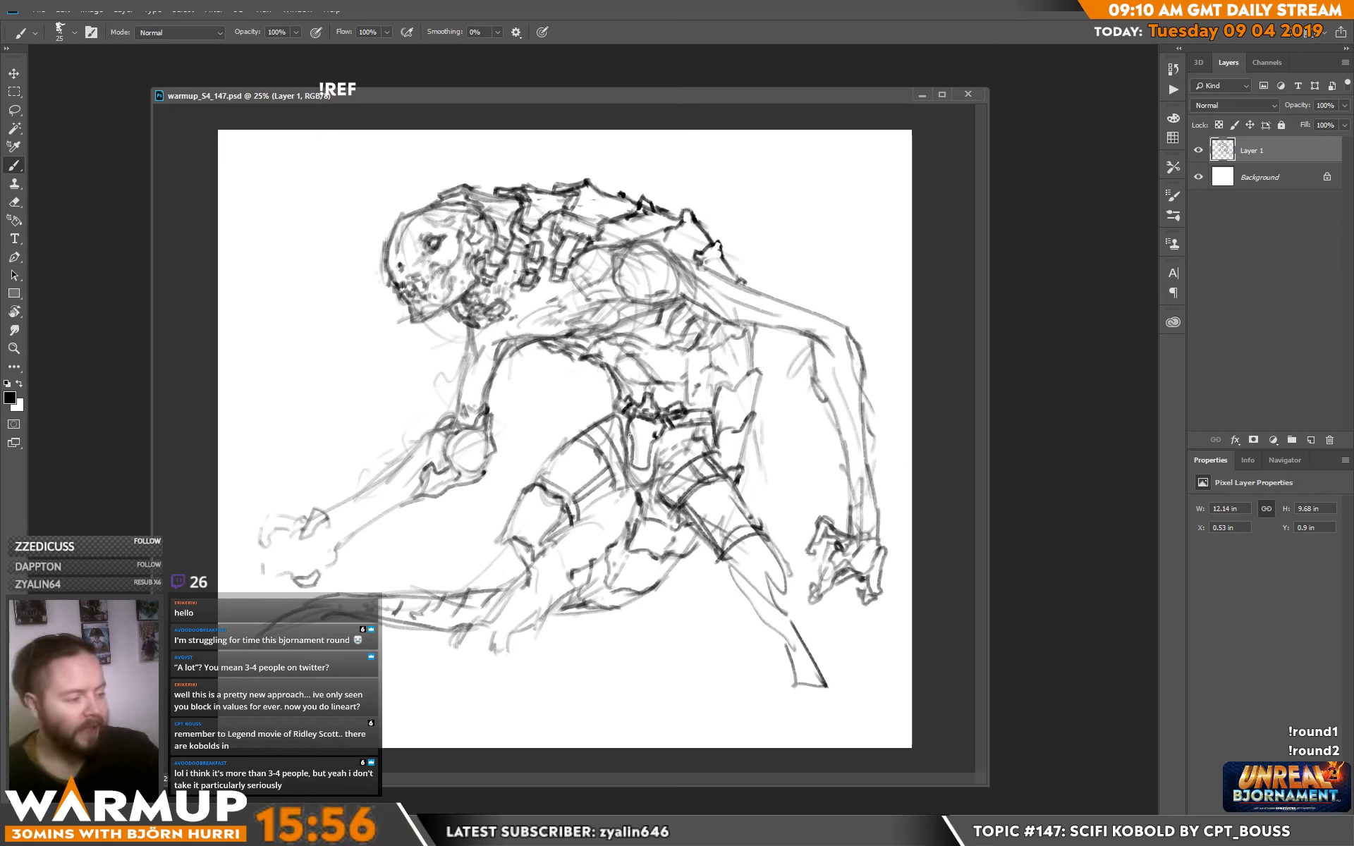
Define the front lower leg below the knee with darker contours, and draw its clawed foot and ankle details.
{"action": "mouse_move", "coordinate": [555, 545]}
{"action": "left_mouse_down"}
{"action": "mouse_move", "coordinate": [568, 590]}
{"action": "mouse_move", "coordinate": [555, 599]}
{"action": "left_mouse_up"}
{"action": "mouse_move", "coordinate": [558, 571]}
{"action": "left_mouse_down"}
{"action": "mouse_move", "coordinate": [541, 614]}
{"action": "mouse_move", "coordinate": [536, 585]}
{"action": "mouse_move", "coordinate": [485, 630]}
{"action": "mouse_move", "coordinate": [448, 639]}
{"action": "left_mouse_up"}
{"action": "mouse_move", "coordinate": [455, 633]}
{"action": "left_mouse_down"}
{"action": "mouse_move", "coordinate": [498, 652]}
{"action": "mouse_move", "coordinate": [499, 634]}
{"action": "mouse_move", "coordinate": [448, 645]}
{"action": "mouse_move", "coordinate": [489, 645]}
{"action": "mouse_move", "coordinate": [499, 628]}
{"action": "mouse_move", "coordinate": [459, 622]}
{"action": "mouse_move", "coordinate": [436, 644]}
{"action": "mouse_move", "coordinate": [511, 641]}
{"action": "mouse_move", "coordinate": [557, 550]}
{"action": "mouse_move", "coordinate": [562, 577]}
{"action": "mouse_move", "coordinate": [560, 558]}
{"action": "mouse_move", "coordinate": [533, 631]}
{"action": "left_mouse_up"}
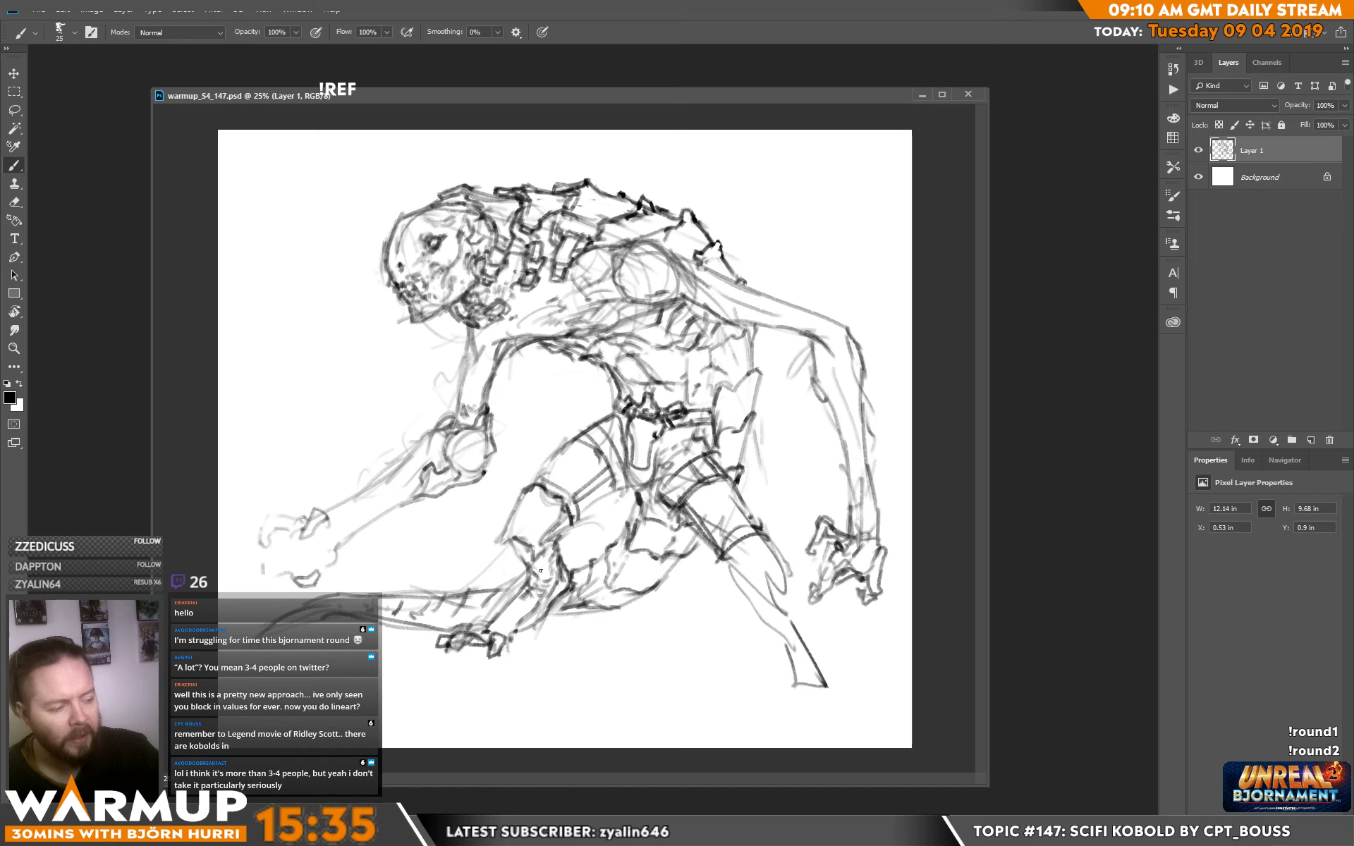
{"action": "mouse_move", "coordinate": [541, 571]}
{"action": "left_mouse_down"}
{"action": "mouse_move", "coordinate": [557, 562]}
{"action": "mouse_move", "coordinate": [512, 554]}
{"action": "mouse_move", "coordinate": [542, 563]}
{"action": "mouse_move", "coordinate": [528, 568]}
{"action": "left_mouse_up"}
{"action": "left_click_drag", "start_coordinate": [515, 556], "coordinate": [522, 565]}
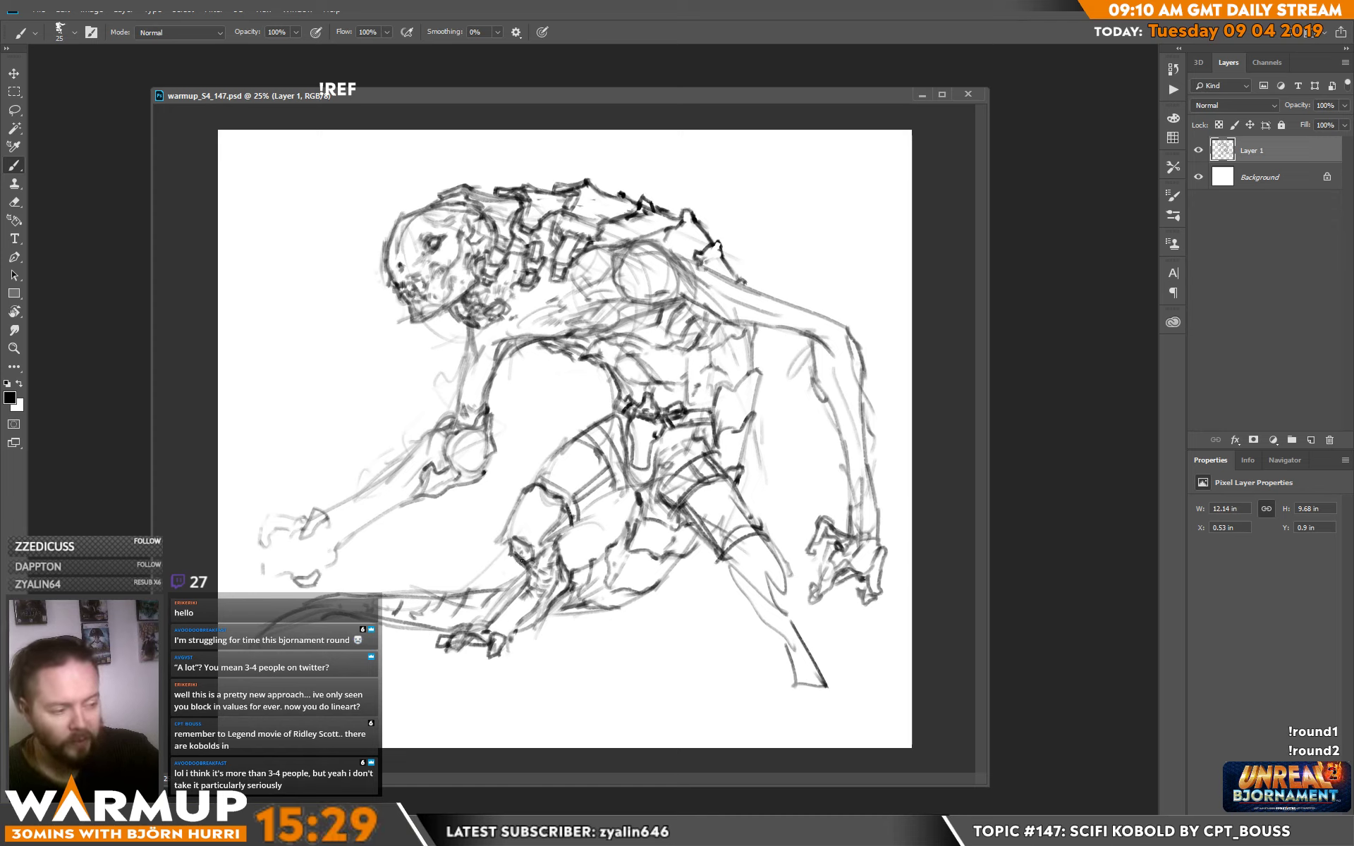
Strengthen the armour bands and contours on both thighs, and refine the belt, waist and front knee lines.
{"action": "mouse_move", "coordinate": [537, 477]}
{"action": "left_mouse_down"}
{"action": "mouse_move", "coordinate": [577, 505]}
{"action": "mouse_move", "coordinate": [534, 475]}
{"action": "mouse_move", "coordinate": [575, 434]}
{"action": "mouse_move", "coordinate": [611, 423]}
{"action": "mouse_move", "coordinate": [604, 464]}
{"action": "mouse_move", "coordinate": [591, 443]}
{"action": "mouse_move", "coordinate": [615, 495]}
{"action": "left_mouse_up"}
{"action": "left_click_drag", "start_coordinate": [616, 486], "coordinate": [582, 510]}
{"action": "mouse_move", "coordinate": [586, 503]}
{"action": "left_mouse_down"}
{"action": "mouse_move", "coordinate": [577, 514]}
{"action": "mouse_move", "coordinate": [604, 488]}
{"action": "mouse_move", "coordinate": [582, 514]}
{"action": "mouse_move", "coordinate": [575, 465]}
{"action": "mouse_move", "coordinate": [550, 477]}
{"action": "left_mouse_up"}
{"action": "left_click_drag", "start_coordinate": [550, 477], "coordinate": [565, 470]}
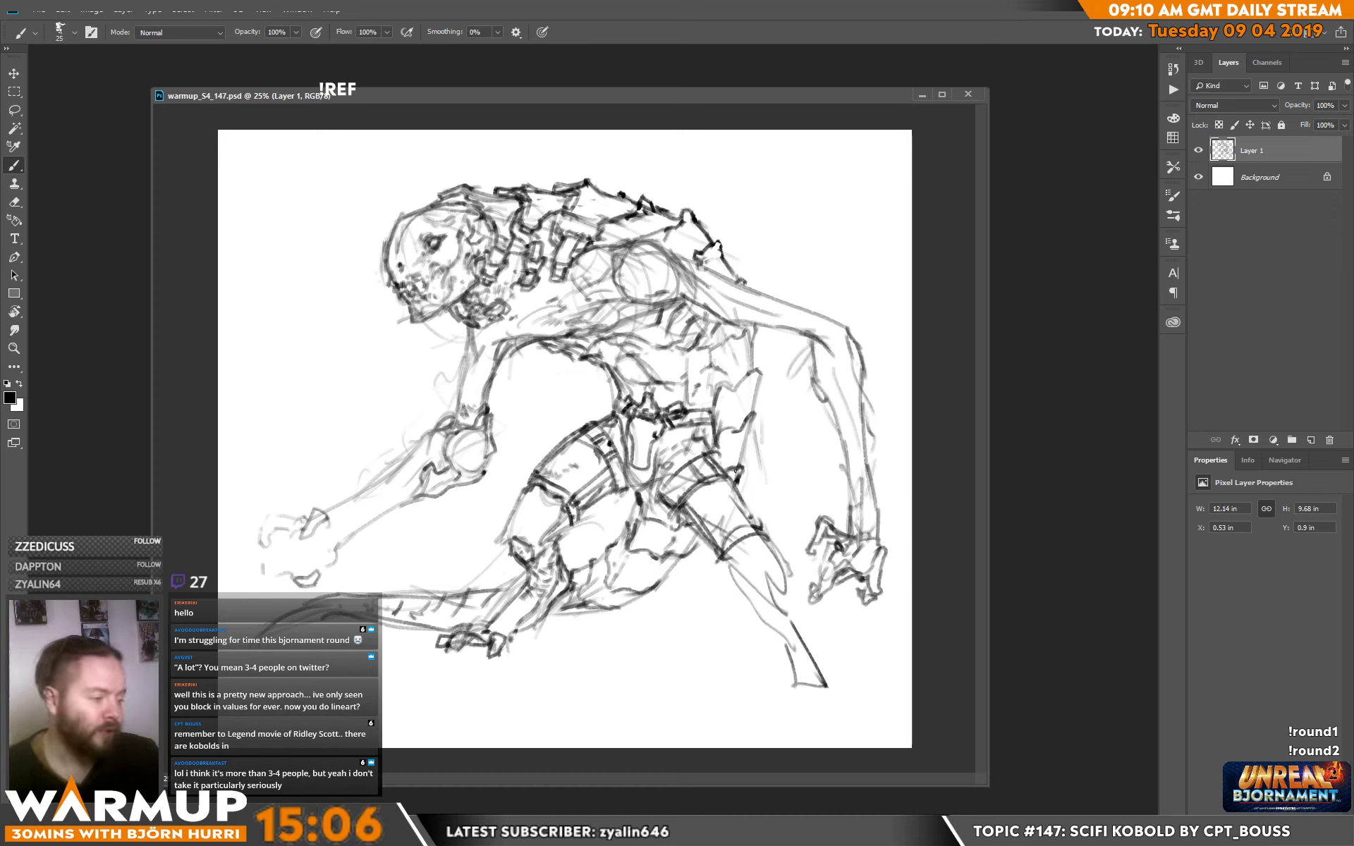
{"action": "mouse_move", "coordinate": [695, 488]}
{"action": "left_mouse_down"}
{"action": "mouse_move", "coordinate": [713, 520]}
{"action": "mouse_move", "coordinate": [742, 519]}
{"action": "left_mouse_up"}
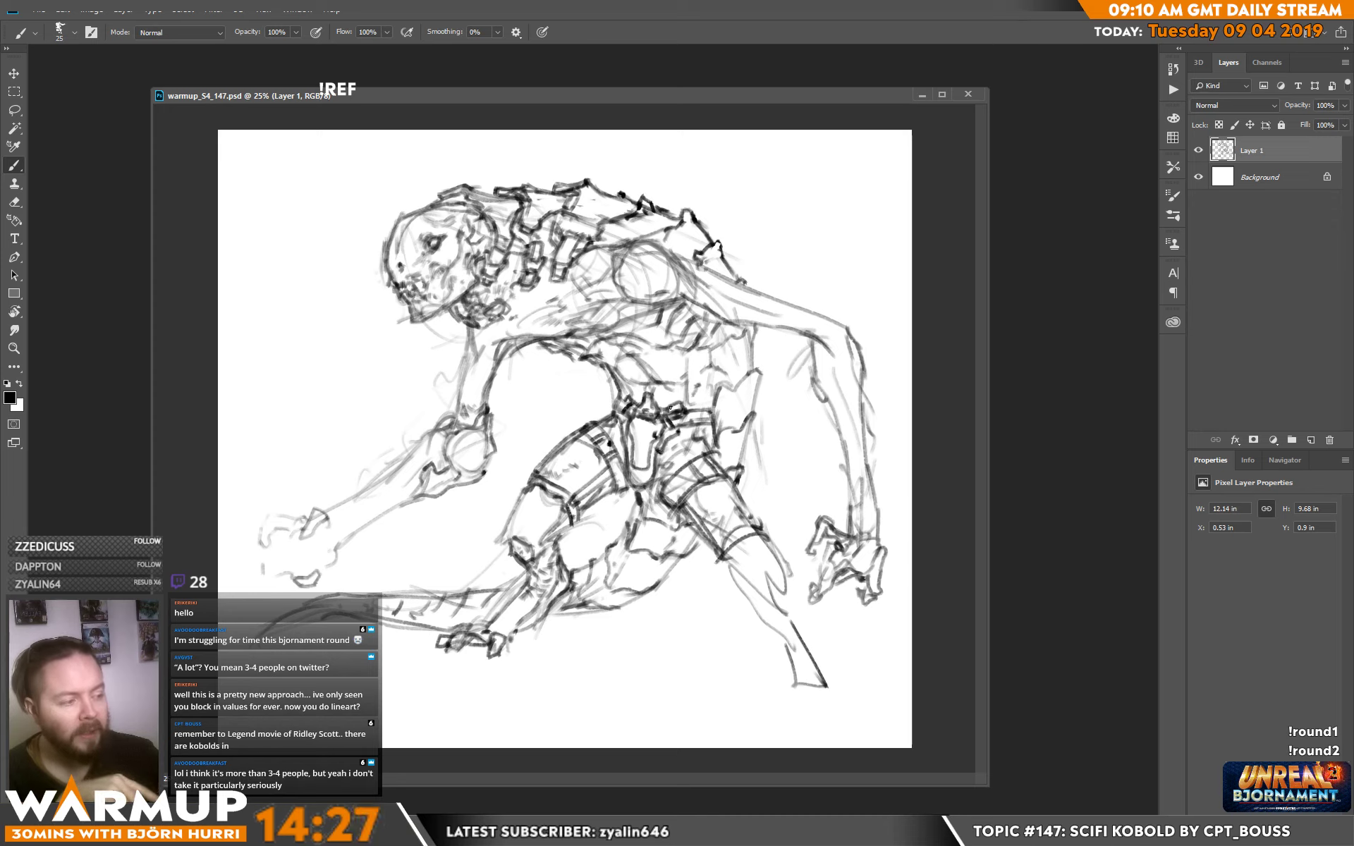
{"action": "mouse_move", "coordinate": [708, 368]}
{"action": "left_mouse_down"}
{"action": "mouse_move", "coordinate": [681, 411]}
{"action": "mouse_move", "coordinate": [611, 403]}
{"action": "left_mouse_up"}
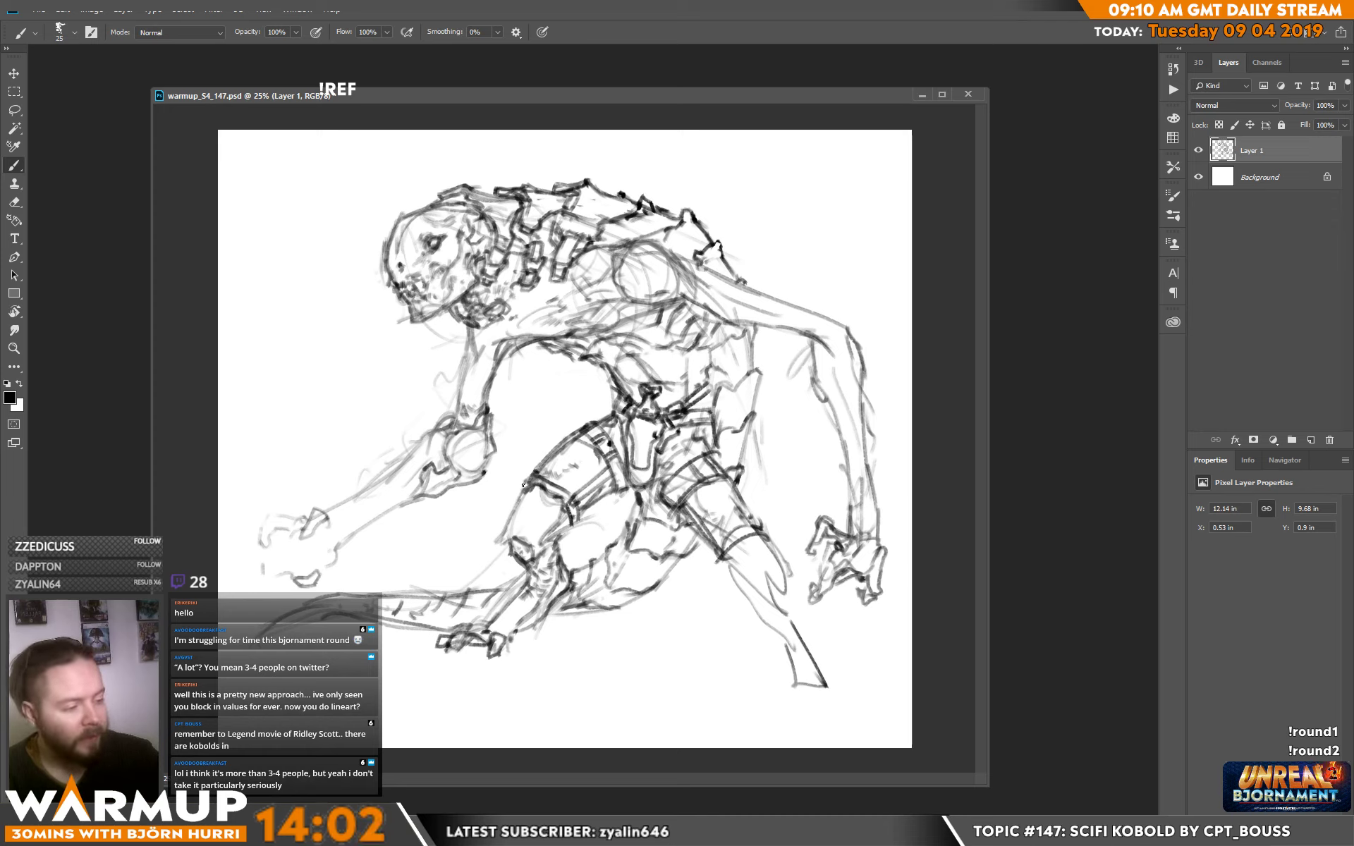
{"action": "mouse_move", "coordinate": [517, 508]}
{"action": "left_mouse_down"}
{"action": "mouse_move", "coordinate": [503, 533]}
{"action": "mouse_move", "coordinate": [531, 547]}
{"action": "left_mouse_up"}
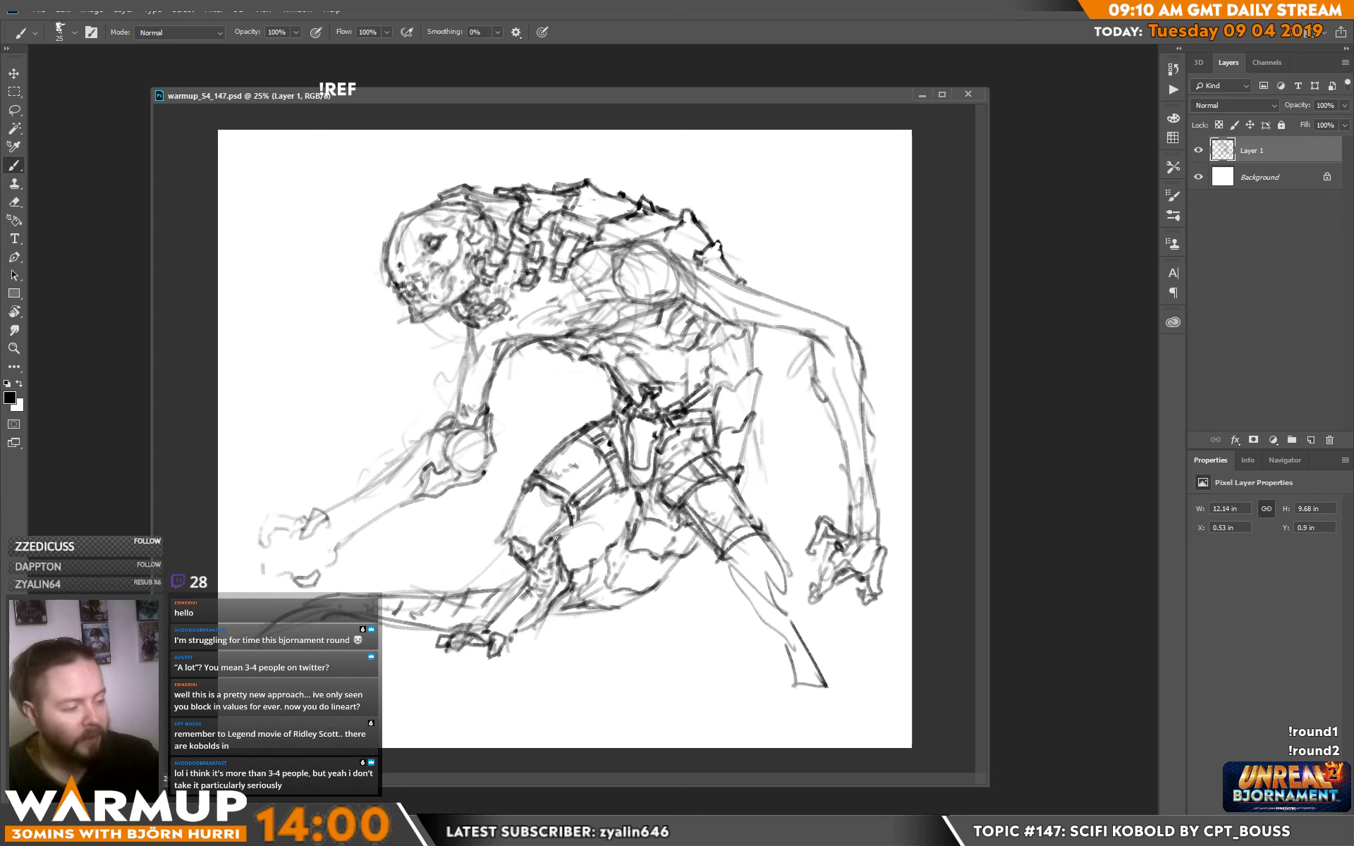
Draw a cuff below the front elbow, firm up the forearm's contours and outline the reaching hand's fingers.
{"action": "mouse_move", "coordinate": [450, 463]}
{"action": "left_mouse_down"}
{"action": "mouse_move", "coordinate": [410, 454]}
{"action": "mouse_move", "coordinate": [424, 469]}
{"action": "mouse_move", "coordinate": [406, 457]}
{"action": "mouse_move", "coordinate": [429, 432]}
{"action": "mouse_move", "coordinate": [328, 512]}
{"action": "mouse_move", "coordinate": [343, 548]}
{"action": "mouse_move", "coordinate": [416, 491]}
{"action": "left_mouse_up"}
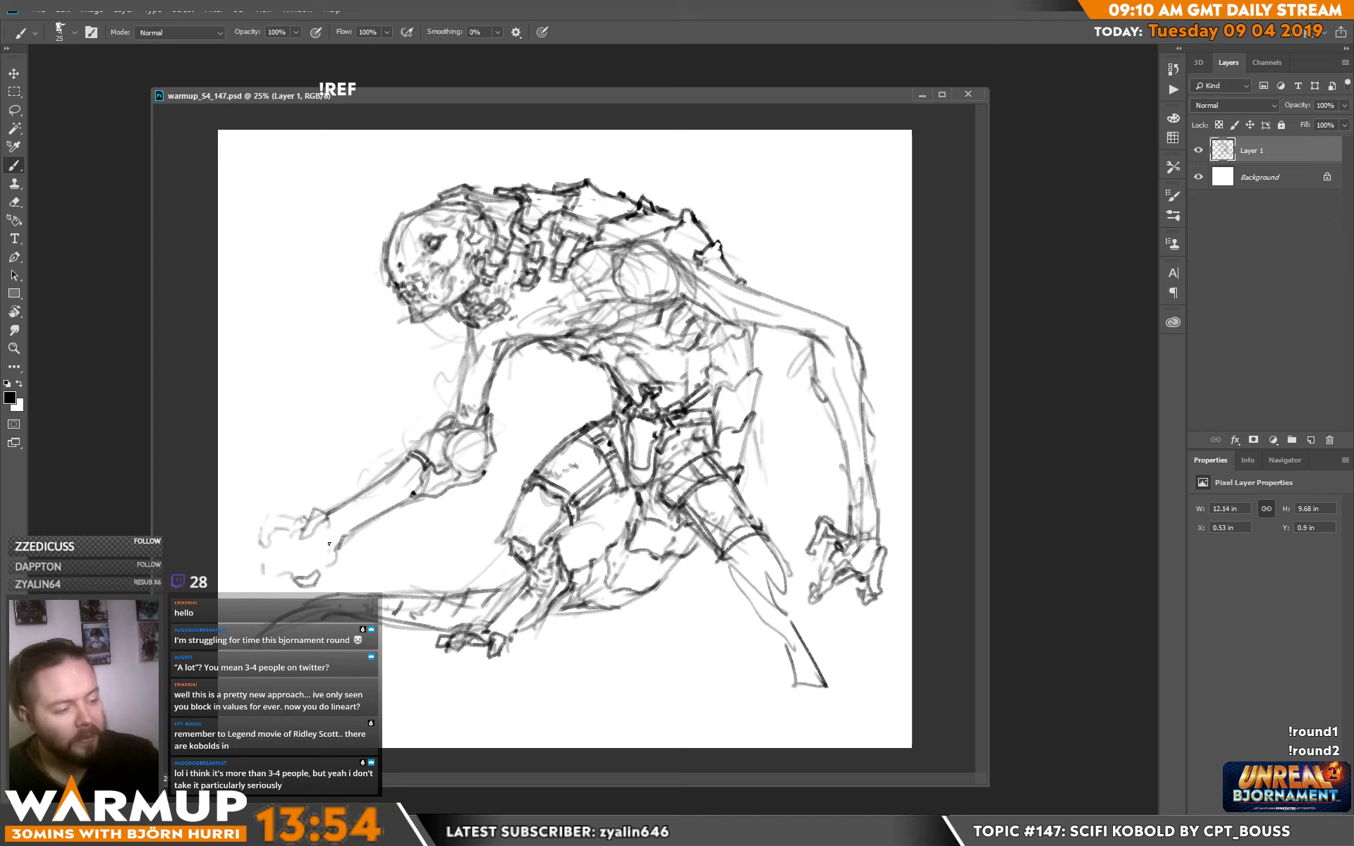
{"action": "mouse_move", "coordinate": [288, 544]}
{"action": "left_mouse_down"}
{"action": "mouse_move", "coordinate": [262, 569]}
{"action": "mouse_move", "coordinate": [276, 581]}
{"action": "mouse_move", "coordinate": [288, 563]}
{"action": "left_mouse_up"}
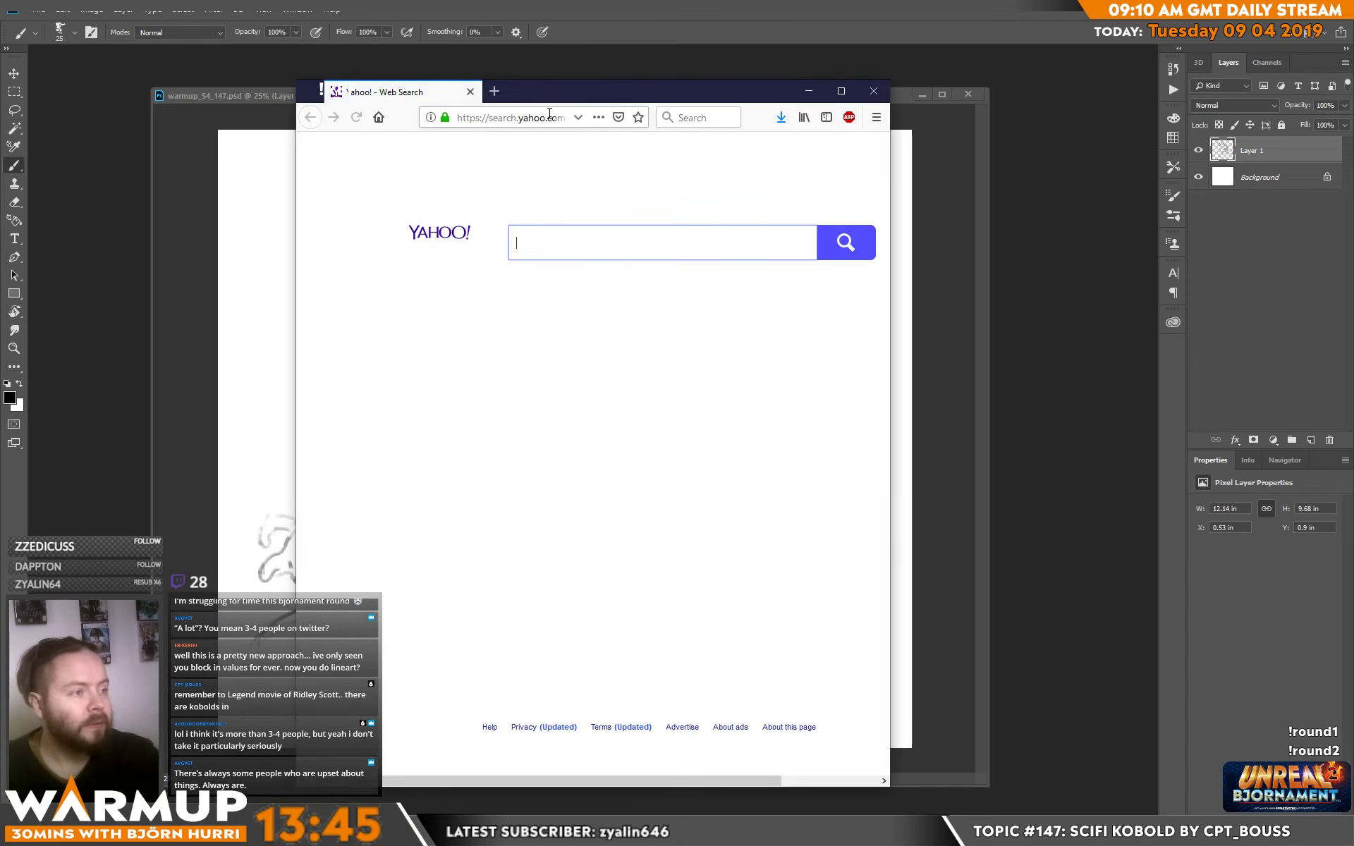
Switch to the web browser, open the artist's ArtStation portfolio and view the "Some design practise" artwork.
{"action": "left_click_drag", "start_coordinate": [567, 84], "coordinate": [0, 86]}
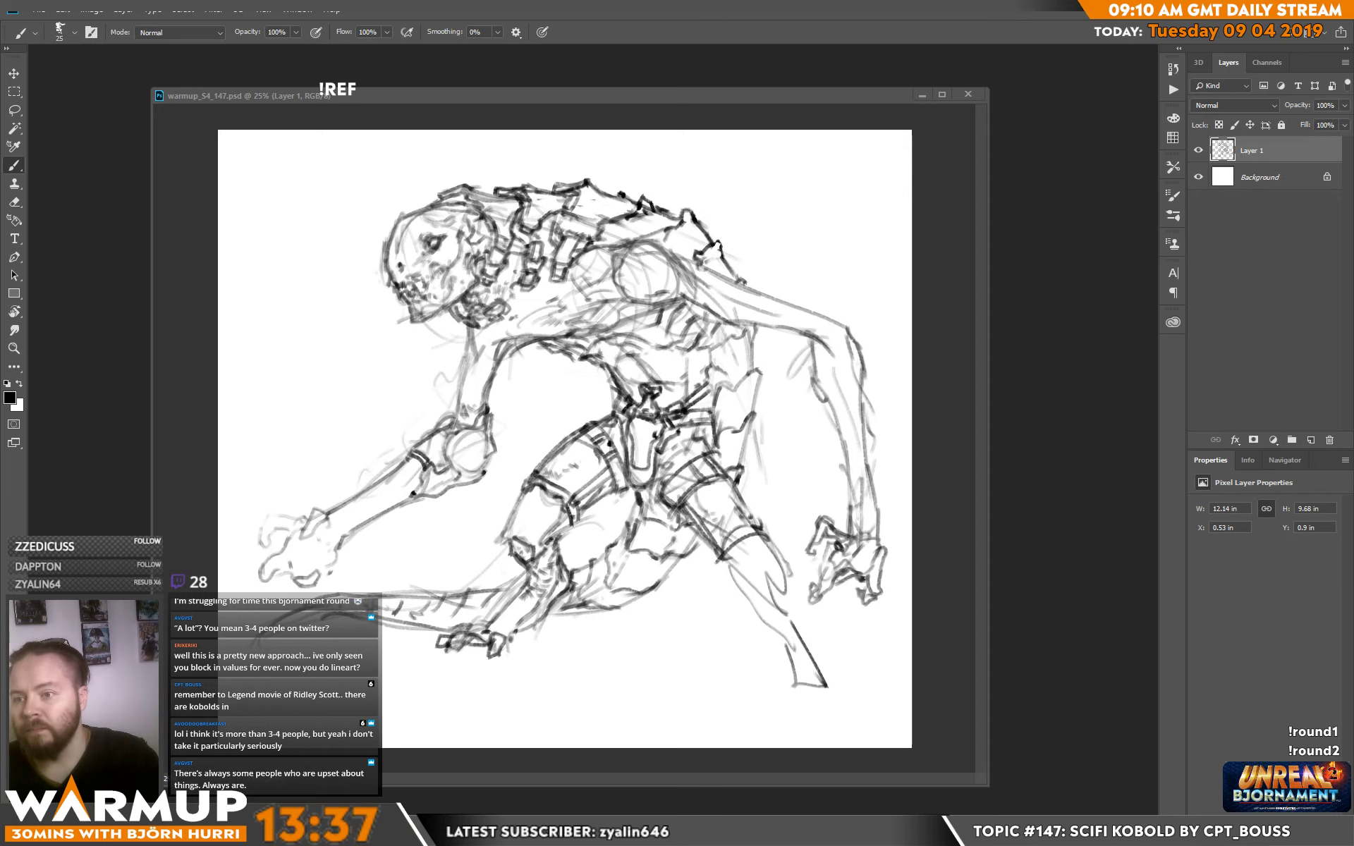
{"action": "left_click_drag", "start_coordinate": [0, 227], "coordinate": [513, 229]}
{"action": "double_click", "coordinate": [513, 229]}
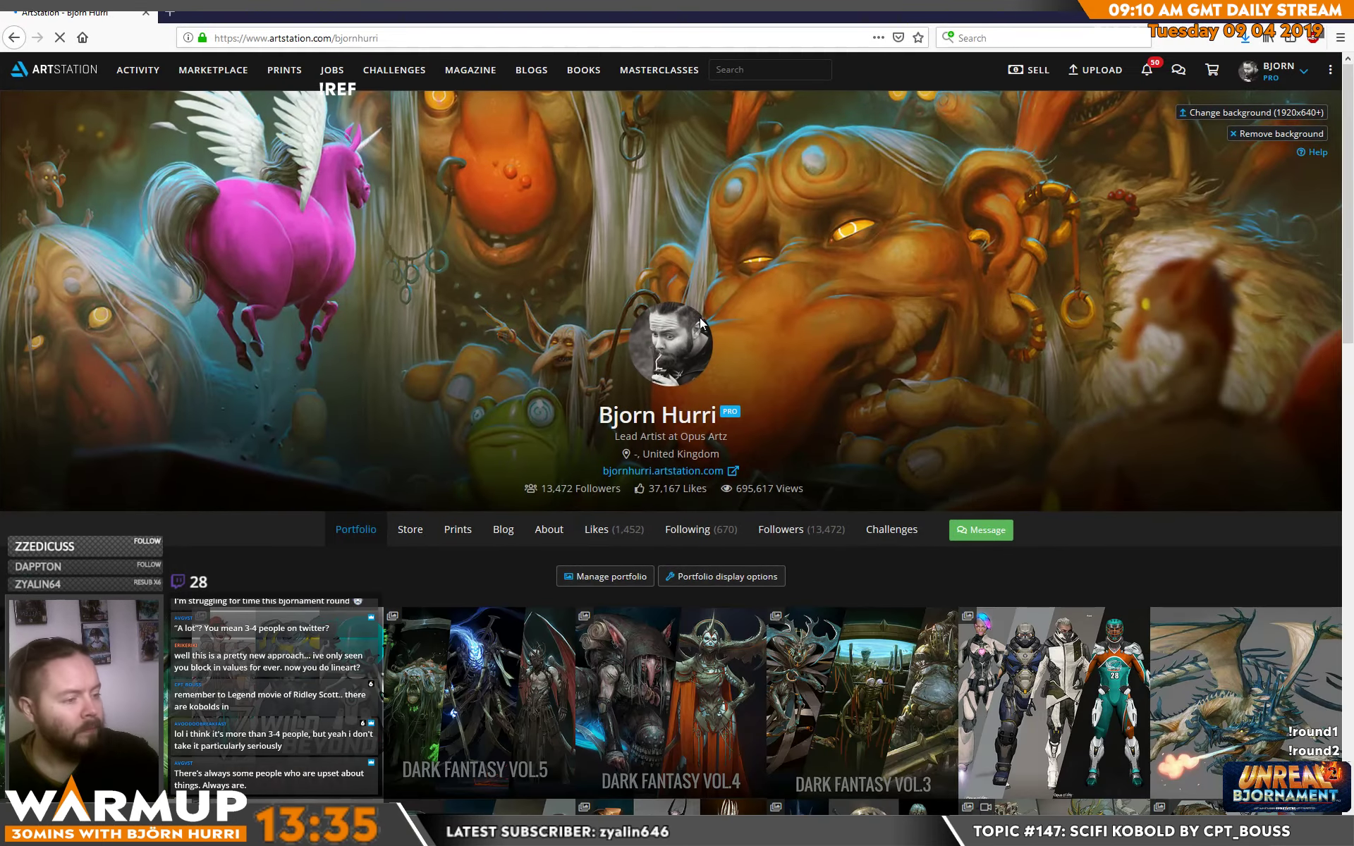
{"action": "scroll", "coordinate": [700, 323], "scroll_direction": "down", "scroll_amount": 10}
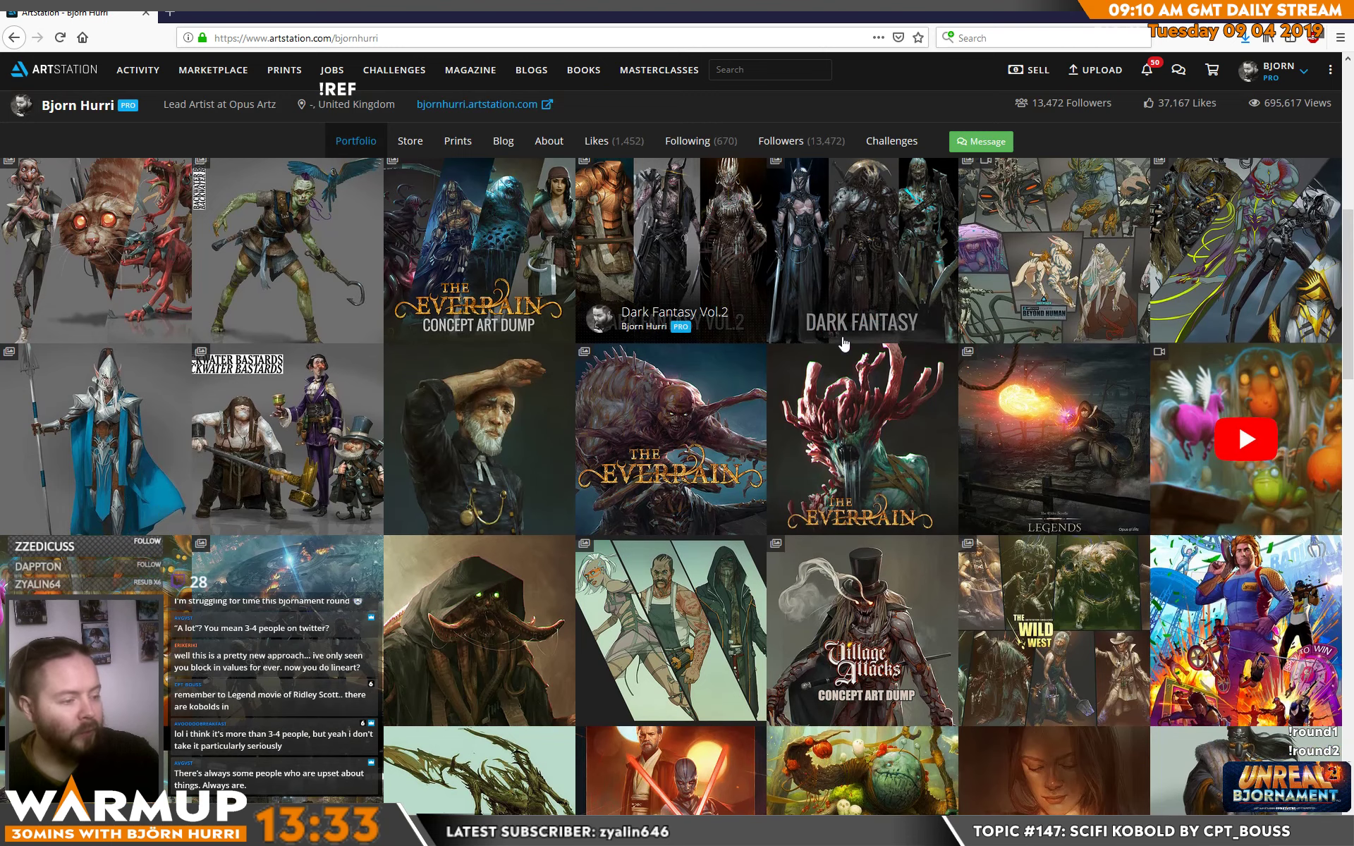
{"action": "scroll", "coordinate": [843, 343], "scroll_direction": "down", "scroll_amount": 4}
{"action": "left_click", "coordinate": [718, 346]}
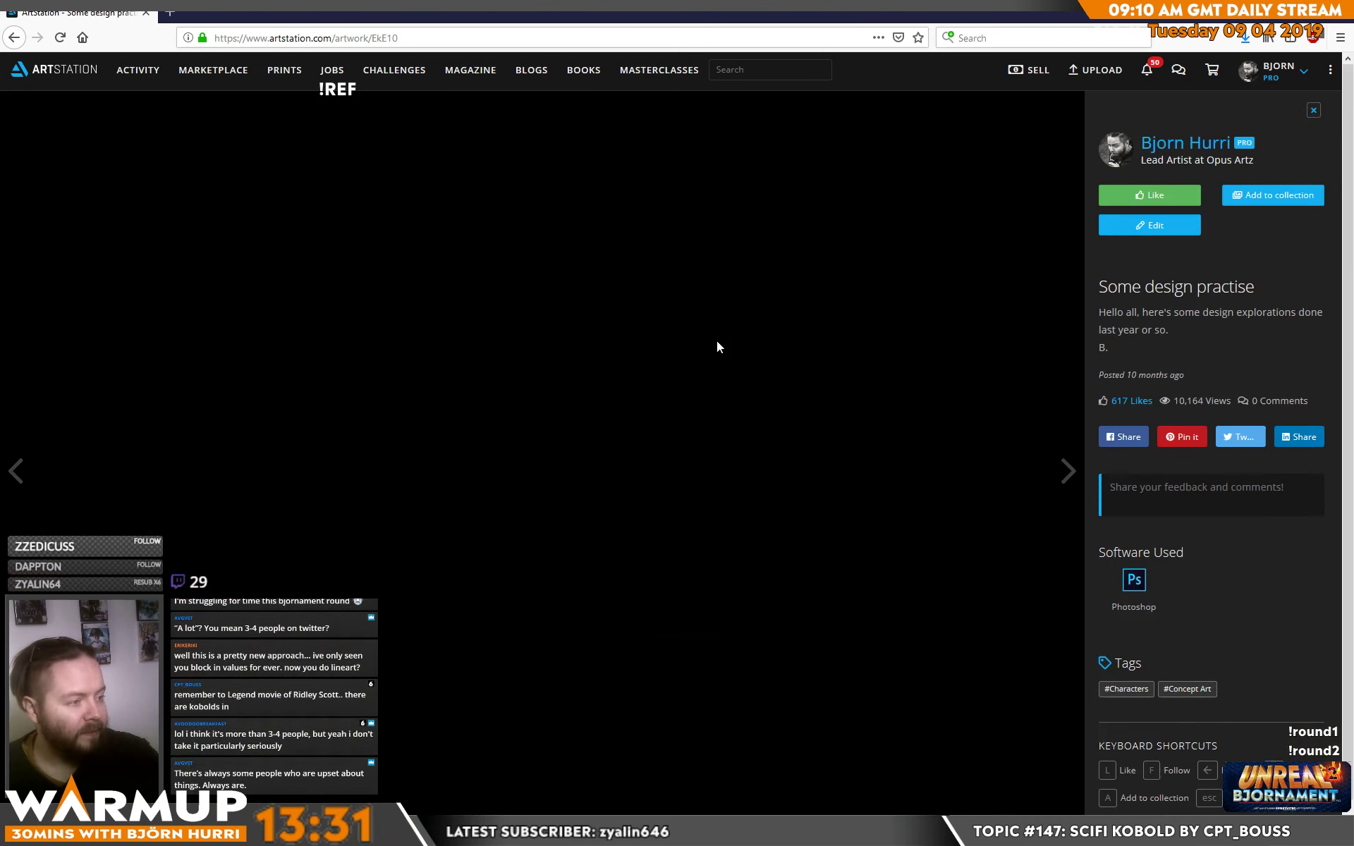
{"action": "scroll", "coordinate": [853, 392], "scroll_direction": "down", "scroll_amount": 8}
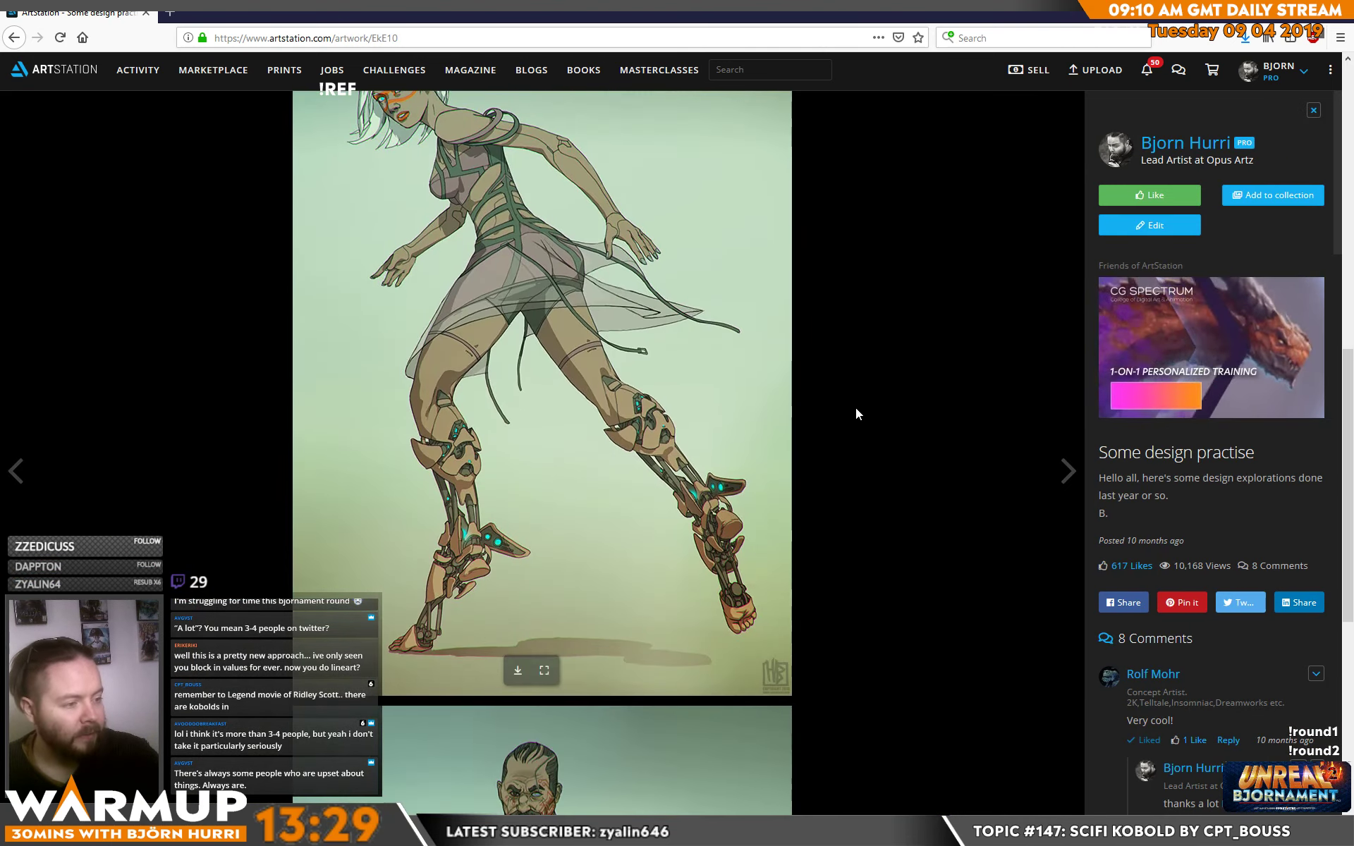
{"action": "scroll", "coordinate": [856, 407], "scroll_direction": "down", "scroll_amount": 5}
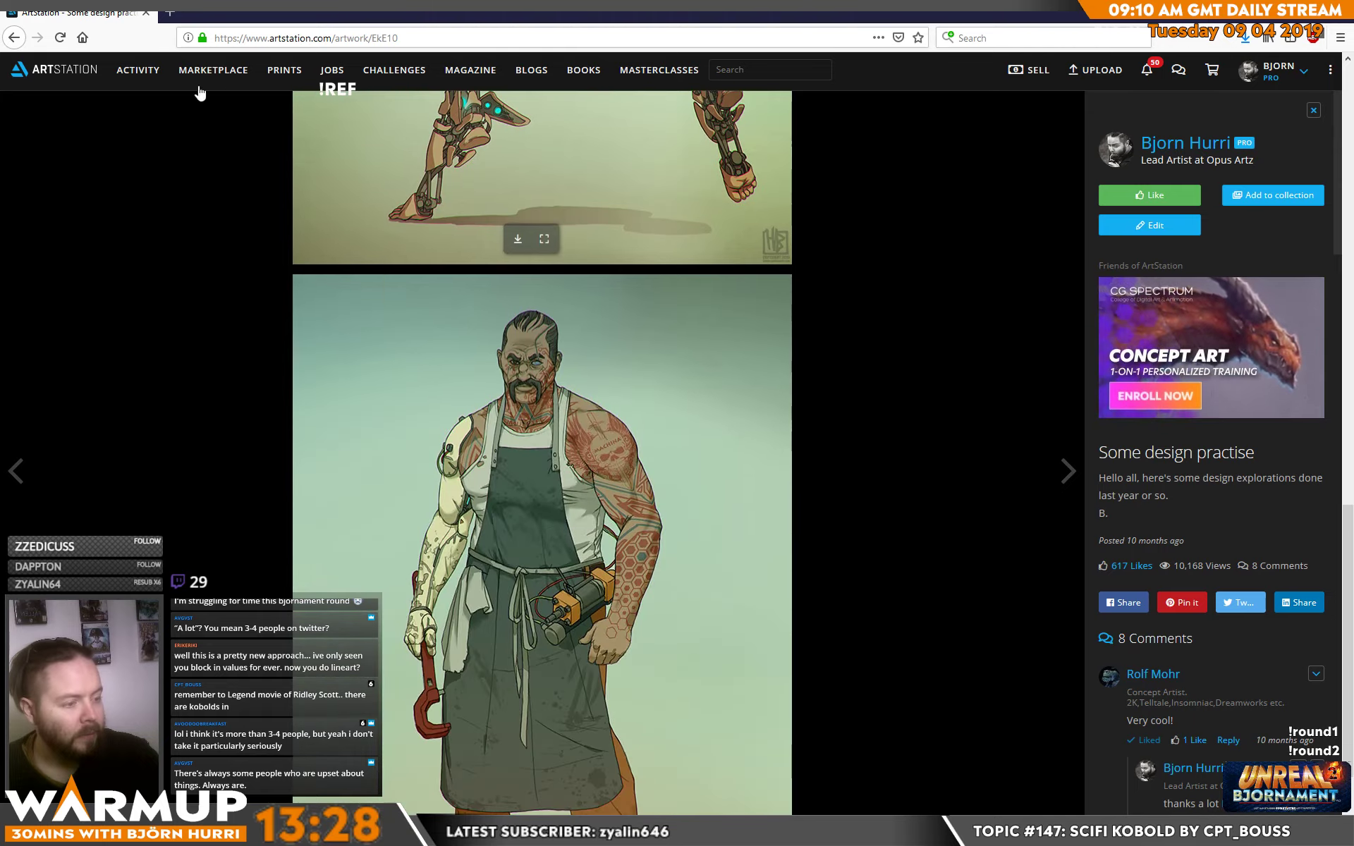
Return to the portfolio, look through the "Wild Beyond - Mega concept art dump" designs, and close the browser to resume the drawing.
{"action": "left_click", "coordinate": [14, 37]}
{"action": "scroll", "coordinate": [310, 528], "scroll_direction": "up", "scroll_amount": 10}
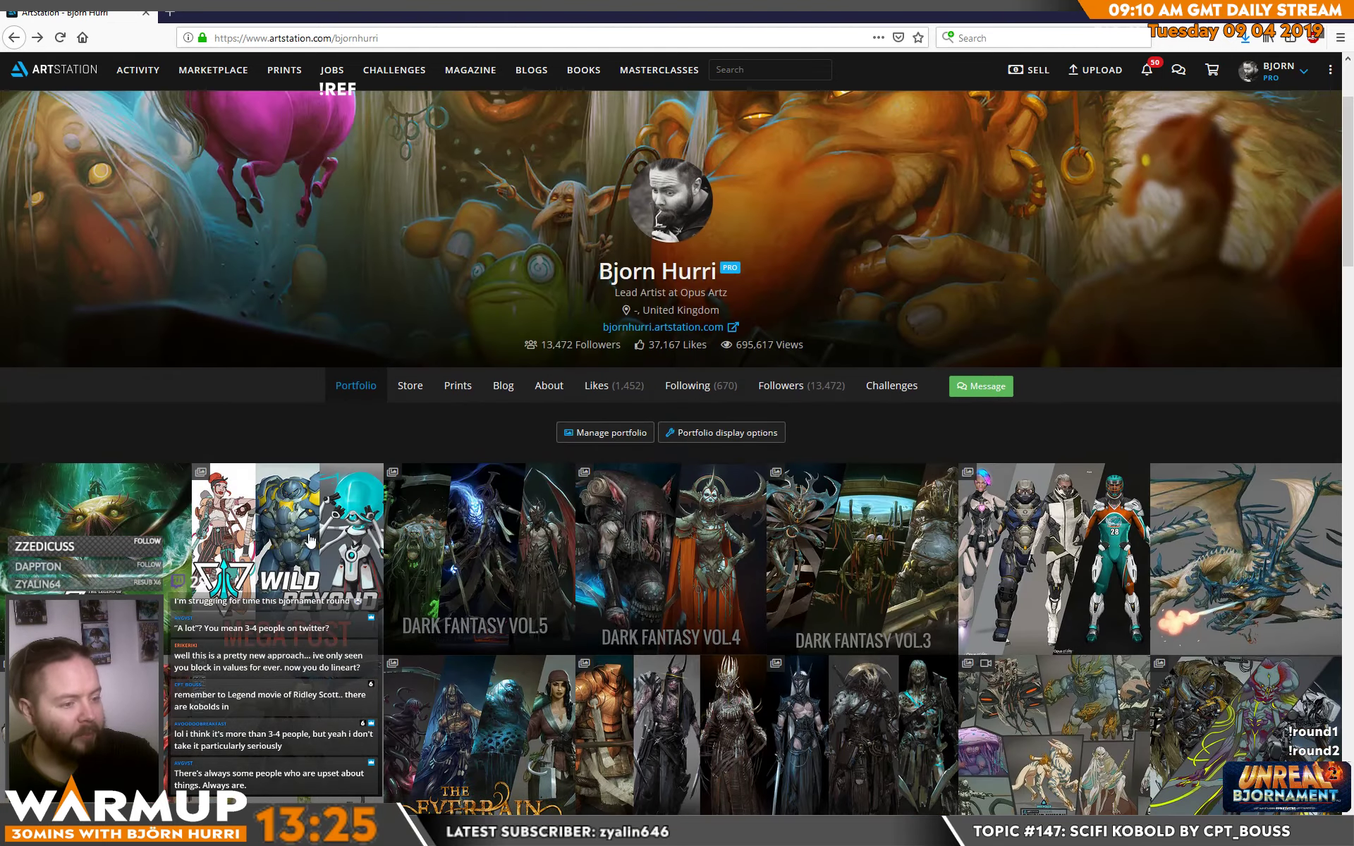
{"action": "left_click", "coordinate": [310, 529]}
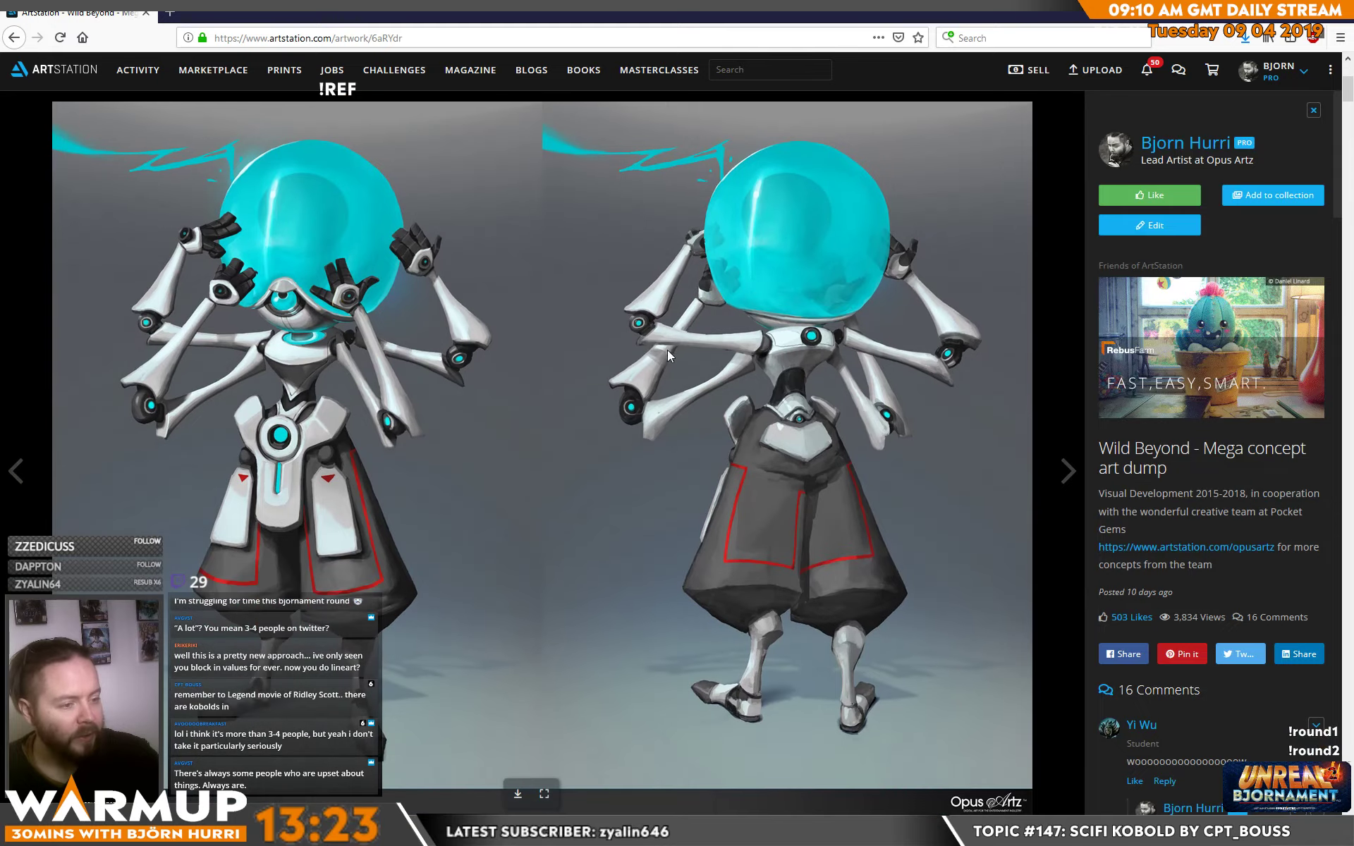
{"action": "scroll", "coordinate": [574, 365], "scroll_direction": "down", "scroll_amount": 12}
{"action": "scroll", "coordinate": [416, 378], "scroll_direction": "up", "scroll_amount": 6}
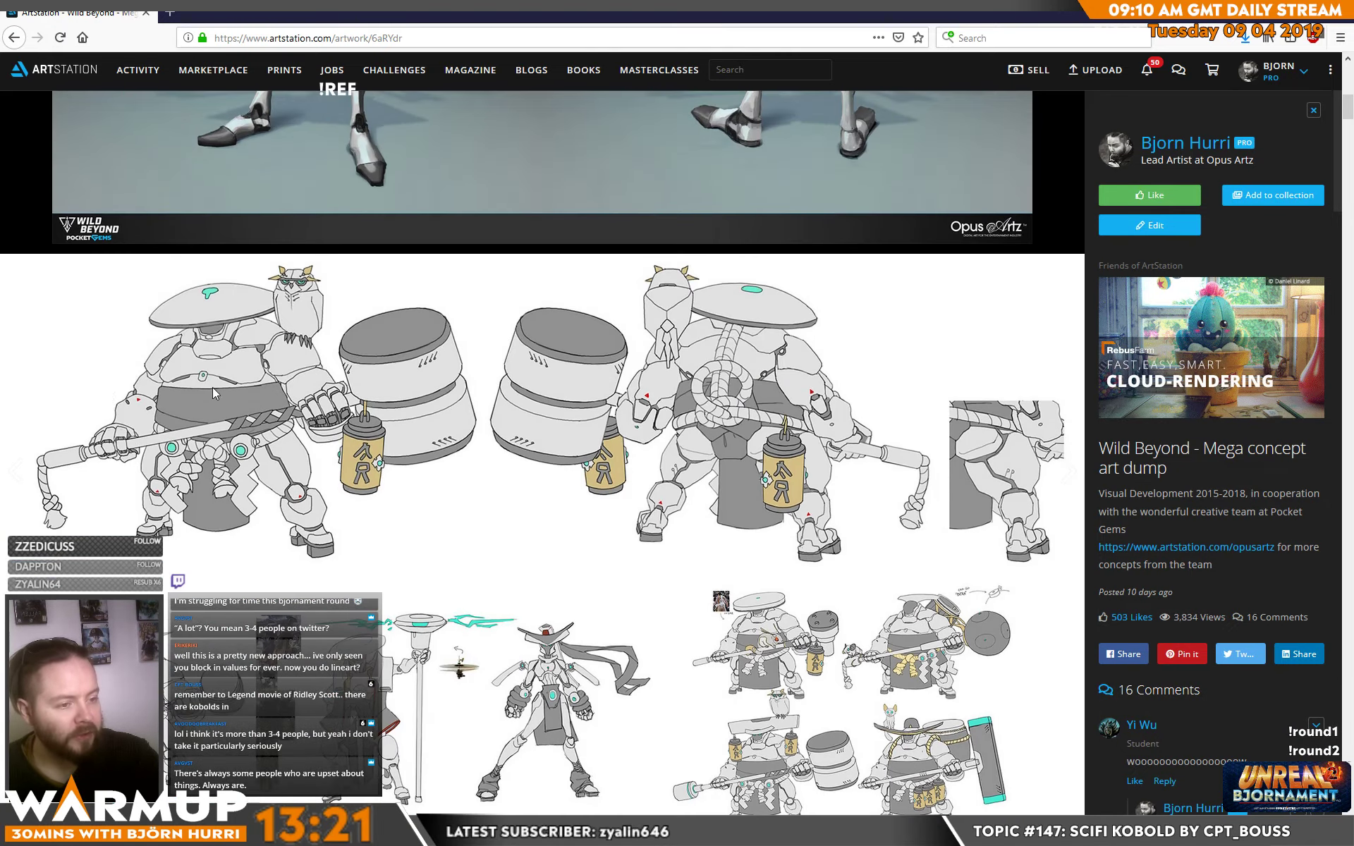
{"action": "scroll", "coordinate": [215, 393], "scroll_direction": "down", "scroll_amount": 15}
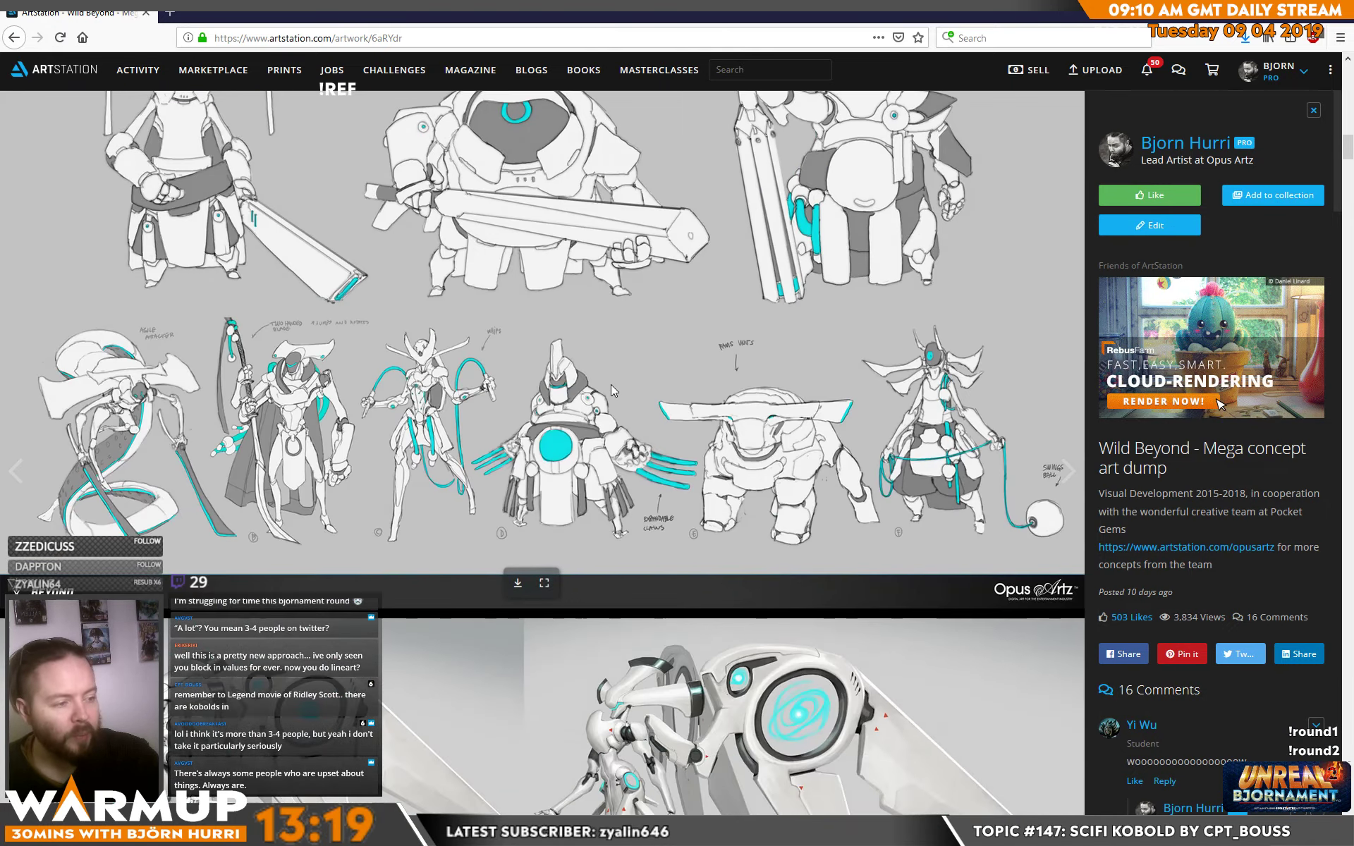
{"action": "scroll", "coordinate": [564, 388], "scroll_direction": "down", "scroll_amount": 10}
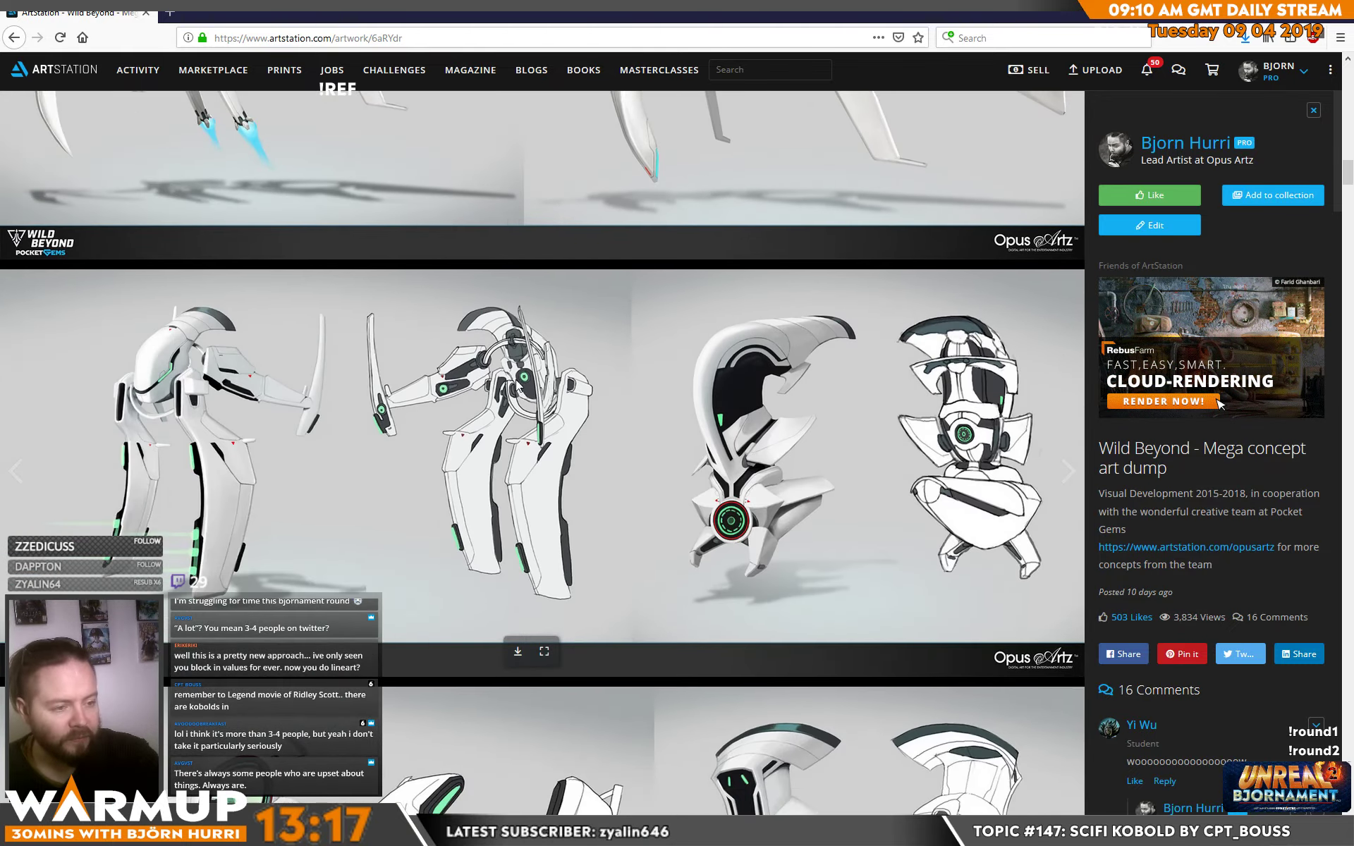
{"action": "scroll", "coordinate": [517, 386], "scroll_direction": "down", "scroll_amount": 15}
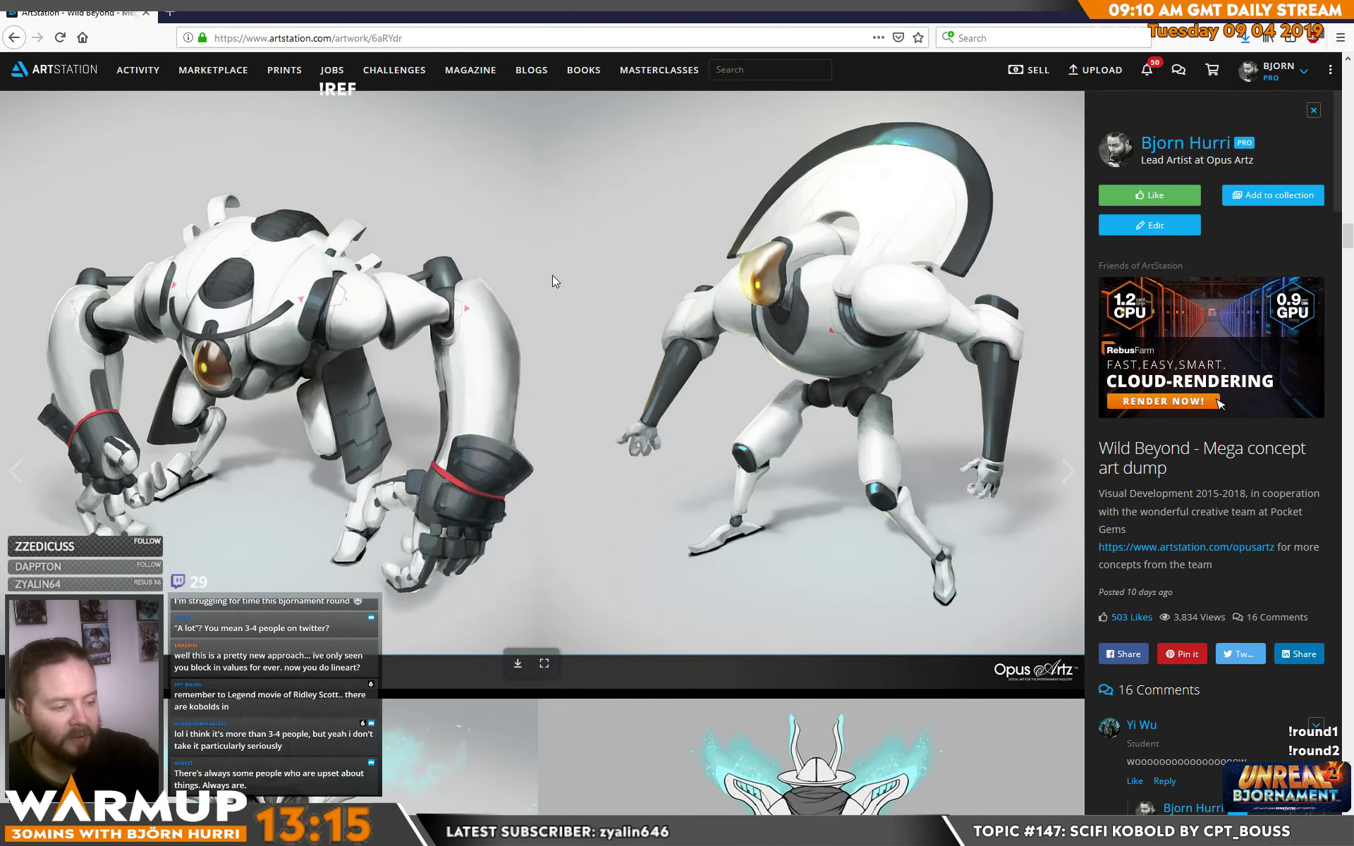
{"action": "scroll", "coordinate": [553, 277], "scroll_direction": "down", "scroll_amount": 15}
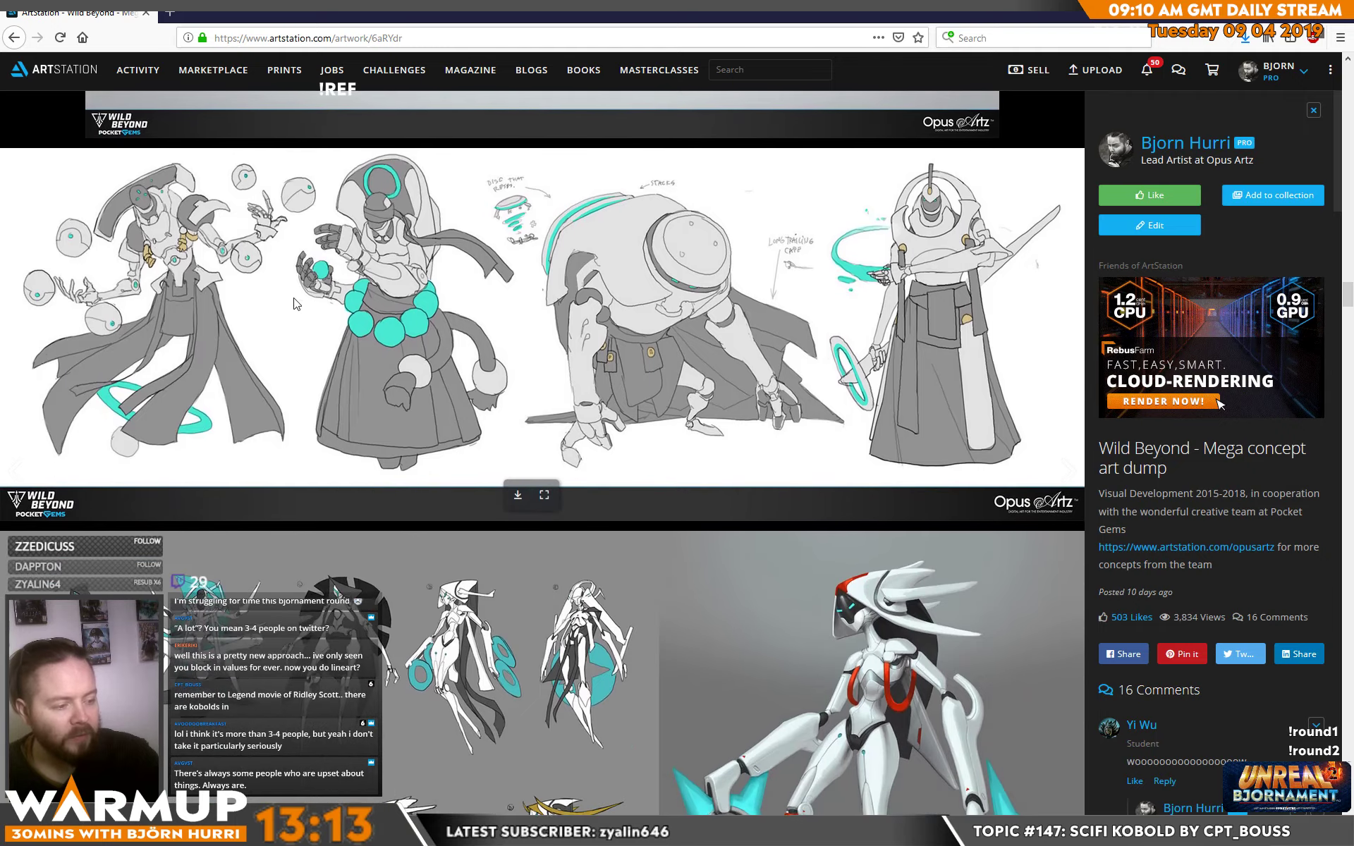
{"action": "left_click", "coordinate": [1338, 10]}
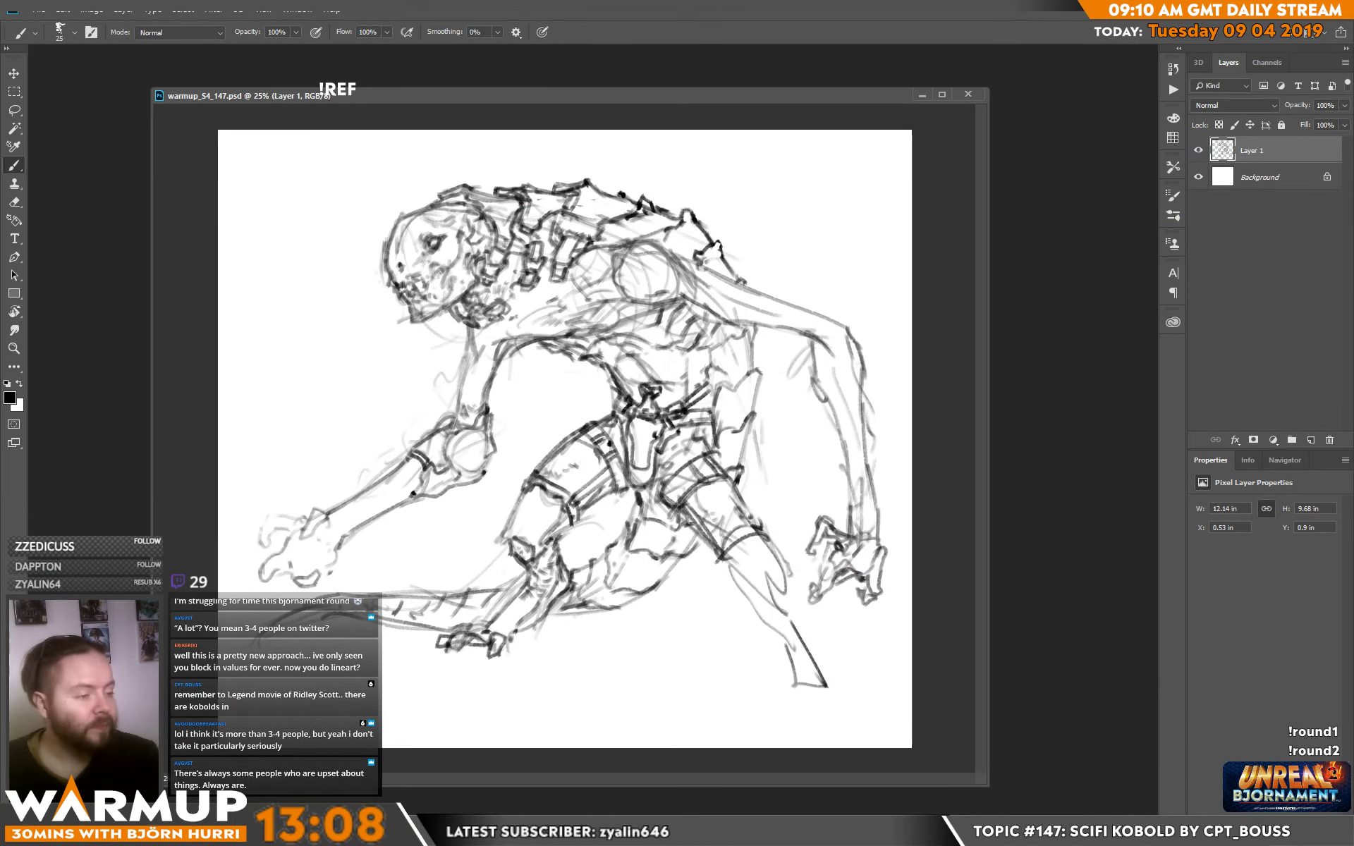
Add detail lines around the neck, chest and upper back, and build the front elbow into a round mechanical joint.
{"action": "mouse_move", "coordinate": [459, 422]}
{"action": "left_mouse_down"}
{"action": "mouse_move", "coordinate": [466, 359]}
{"action": "mouse_move", "coordinate": [523, 334]}
{"action": "mouse_move", "coordinate": [540, 301]}
{"action": "mouse_move", "coordinate": [532, 289]}
{"action": "mouse_move", "coordinate": [508, 298]}
{"action": "mouse_move", "coordinate": [536, 308]}
{"action": "mouse_move", "coordinate": [526, 287]}
{"action": "left_mouse_up"}
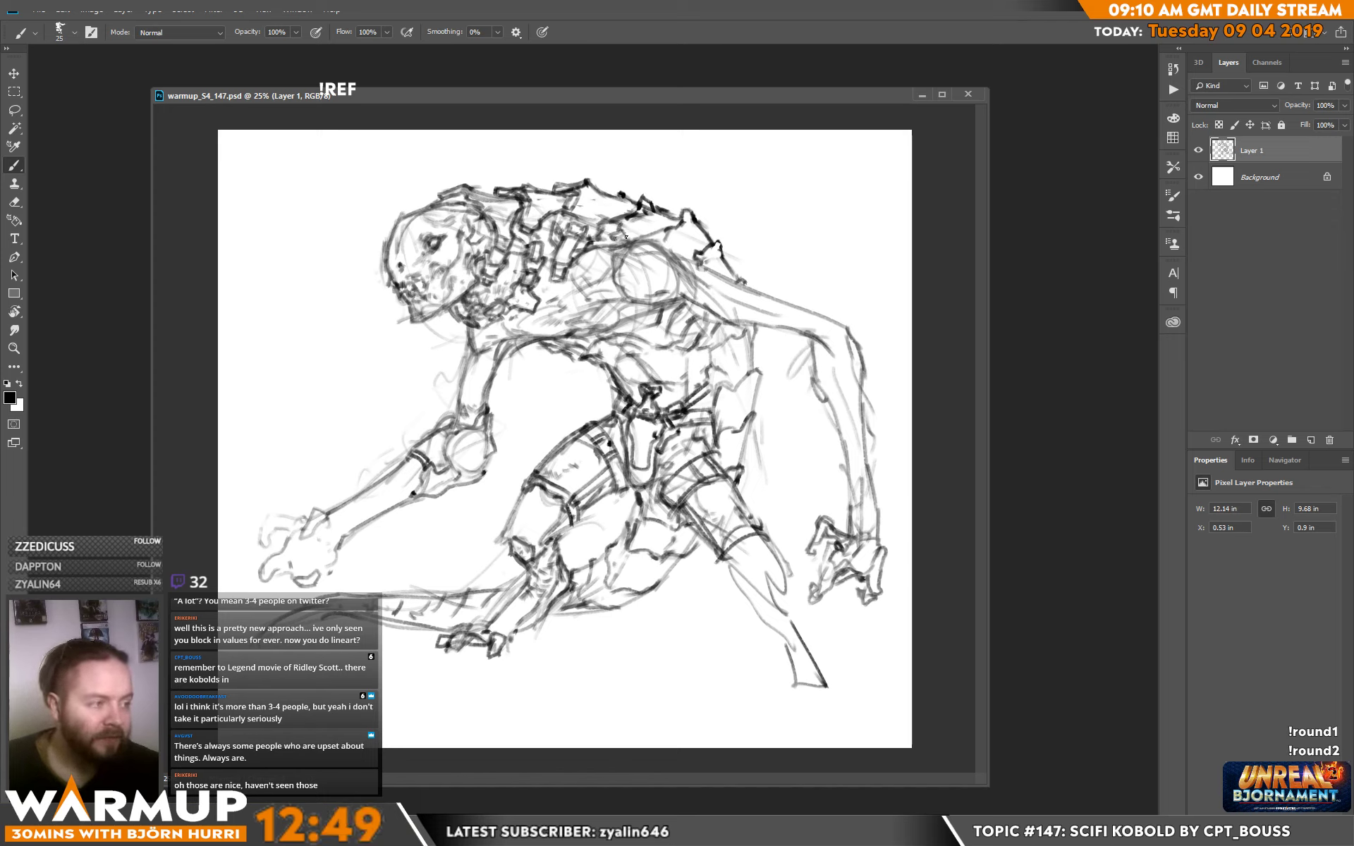
{"action": "mouse_move", "coordinate": [621, 225]}
{"action": "left_mouse_down"}
{"action": "mouse_move", "coordinate": [639, 236]}
{"action": "mouse_move", "coordinate": [678, 222]}
{"action": "left_mouse_up"}
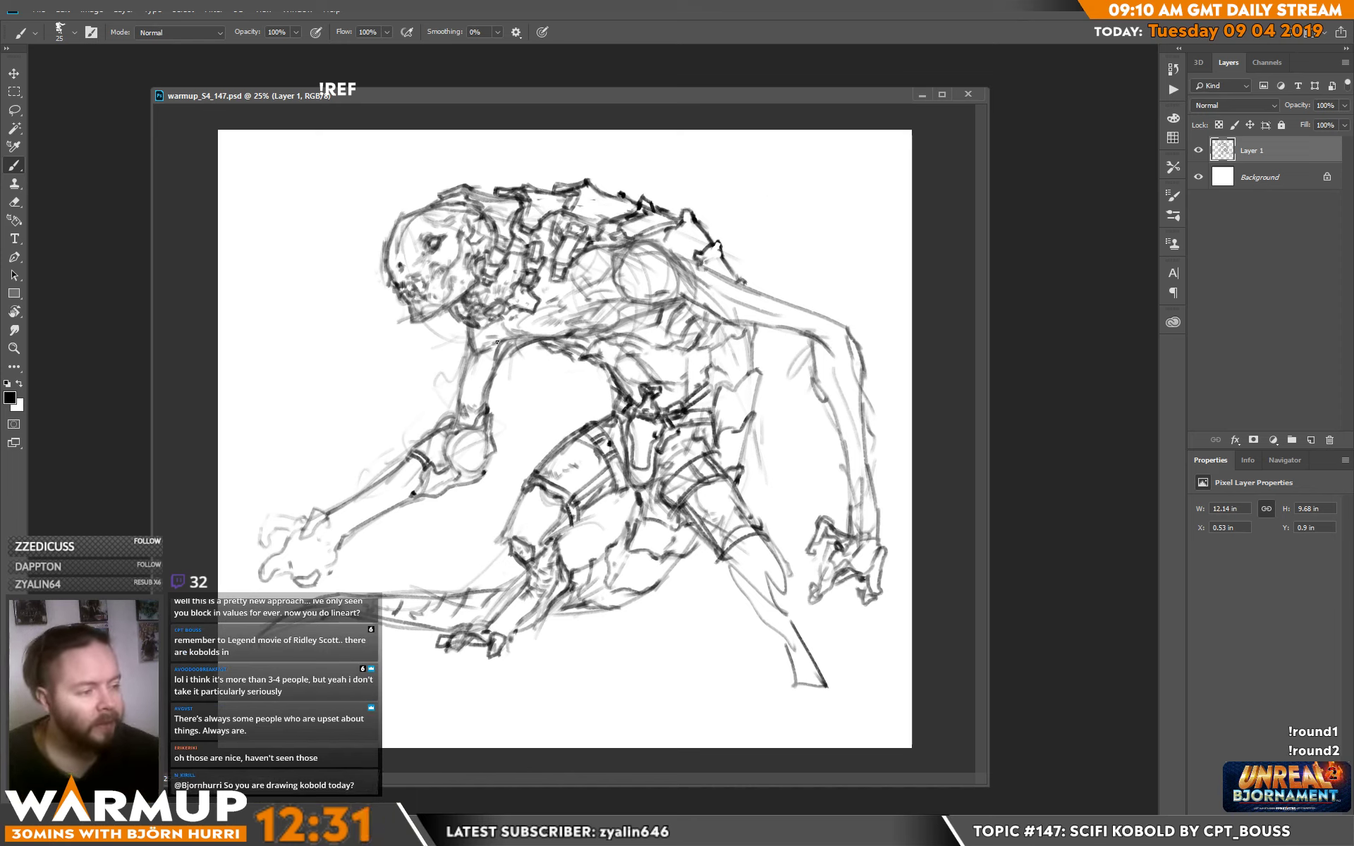
{"action": "mouse_move", "coordinate": [493, 347]}
{"action": "left_mouse_down"}
{"action": "mouse_move", "coordinate": [487, 397]}
{"action": "mouse_move", "coordinate": [497, 362]}
{"action": "left_mouse_up"}
{"action": "mouse_move", "coordinate": [494, 451]}
{"action": "left_mouse_down"}
{"action": "mouse_move", "coordinate": [474, 479]}
{"action": "mouse_move", "coordinate": [463, 457]}
{"action": "left_mouse_up"}
{"action": "mouse_move", "coordinate": [472, 455]}
{"action": "left_mouse_down"}
{"action": "mouse_move", "coordinate": [463, 462]}
{"action": "mouse_move", "coordinate": [473, 442]}
{"action": "mouse_move", "coordinate": [494, 452]}
{"action": "mouse_move", "coordinate": [497, 431]}
{"action": "mouse_move", "coordinate": [502, 462]}
{"action": "mouse_move", "coordinate": [522, 457]}
{"action": "mouse_move", "coordinate": [490, 433]}
{"action": "mouse_move", "coordinate": [515, 445]}
{"action": "left_mouse_up"}
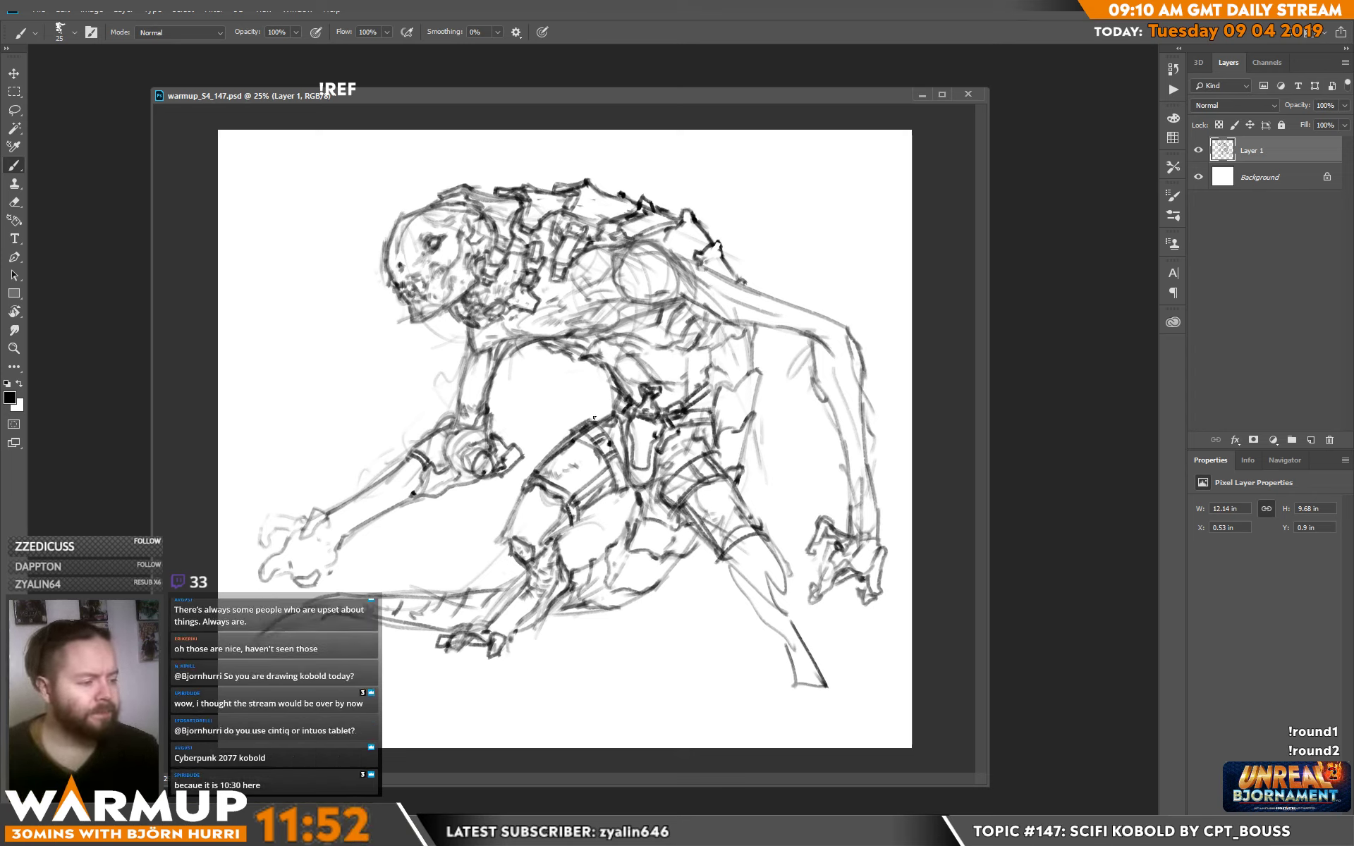
Shade the front thigh's upper edge, detail the hip plate behind the waist, and add a dark accent beneath the crotch.
{"action": "mouse_move", "coordinate": [594, 409]}
{"action": "left_mouse_down"}
{"action": "mouse_move", "coordinate": [548, 457]}
{"action": "mouse_move", "coordinate": [561, 451]}
{"action": "left_mouse_up"}
{"action": "left_click_drag", "start_coordinate": [598, 409], "coordinate": [613, 399]}
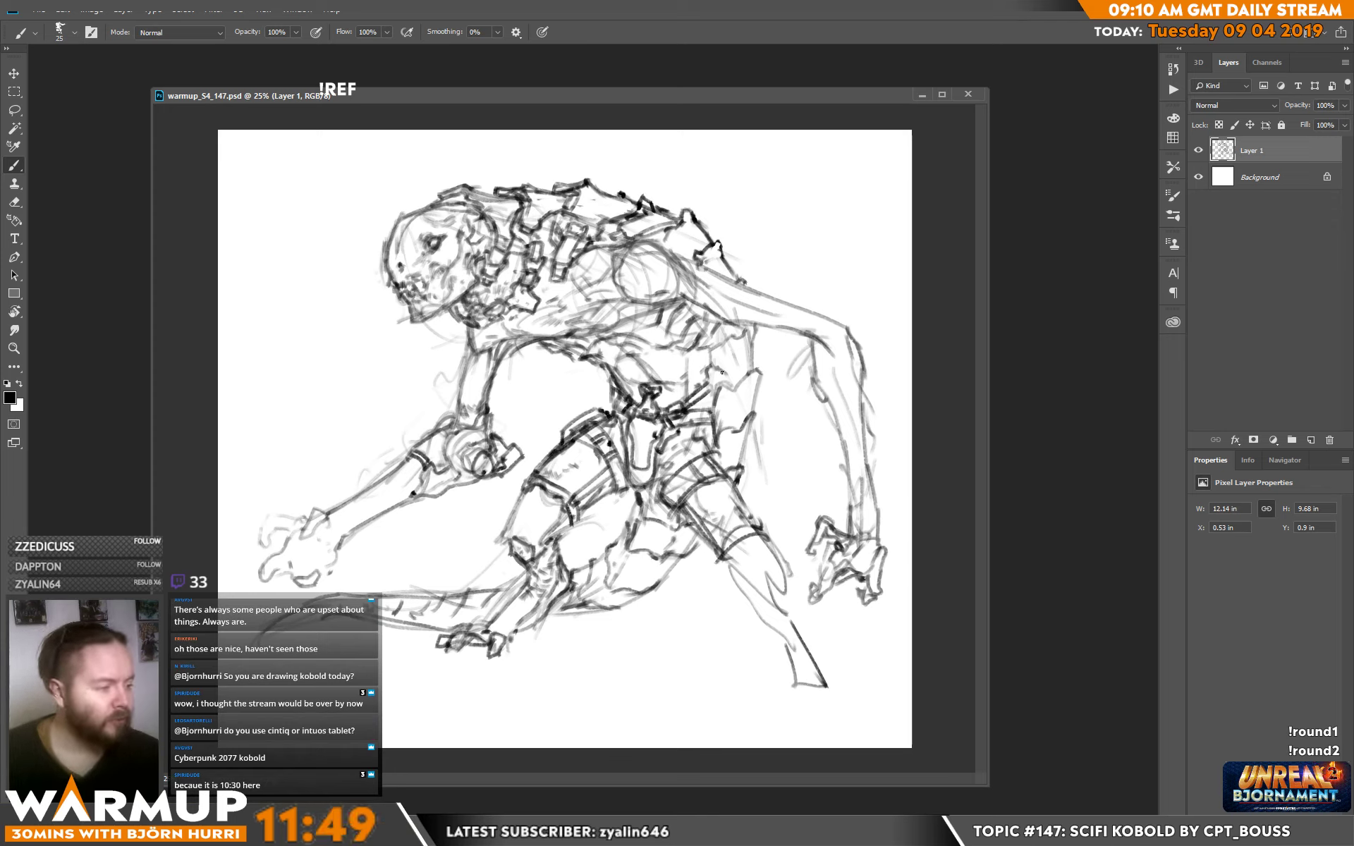
{"action": "left_click_drag", "start_coordinate": [711, 369], "coordinate": [713, 347]}
{"action": "mouse_move", "coordinate": [713, 347]}
{"action": "left_mouse_down"}
{"action": "mouse_move", "coordinate": [744, 384]}
{"action": "mouse_move", "coordinate": [725, 371]}
{"action": "mouse_move", "coordinate": [730, 384]}
{"action": "mouse_move", "coordinate": [742, 374]}
{"action": "mouse_move", "coordinate": [745, 419]}
{"action": "mouse_move", "coordinate": [736, 455]}
{"action": "left_mouse_up"}
{"action": "mouse_move", "coordinate": [681, 538]}
{"action": "left_mouse_down"}
{"action": "mouse_move", "coordinate": [632, 556]}
{"action": "mouse_move", "coordinate": [671, 524]}
{"action": "left_mouse_up"}
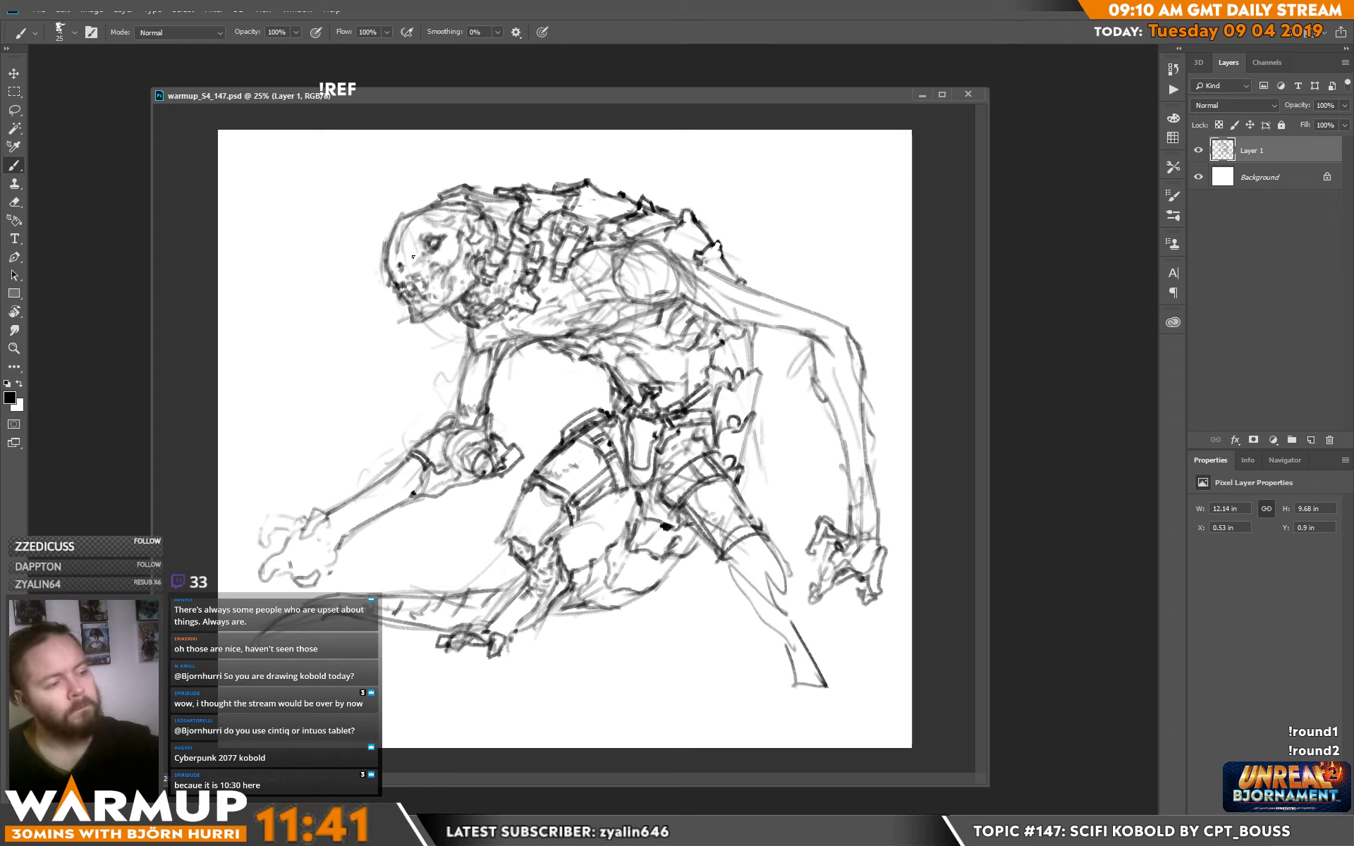
Darken the skull's eye socket, reinforce the mouth and teeth lines, and add small marks along the forehead.
{"action": "left_click_drag", "start_coordinate": [426, 249], "coordinate": [446, 240]}
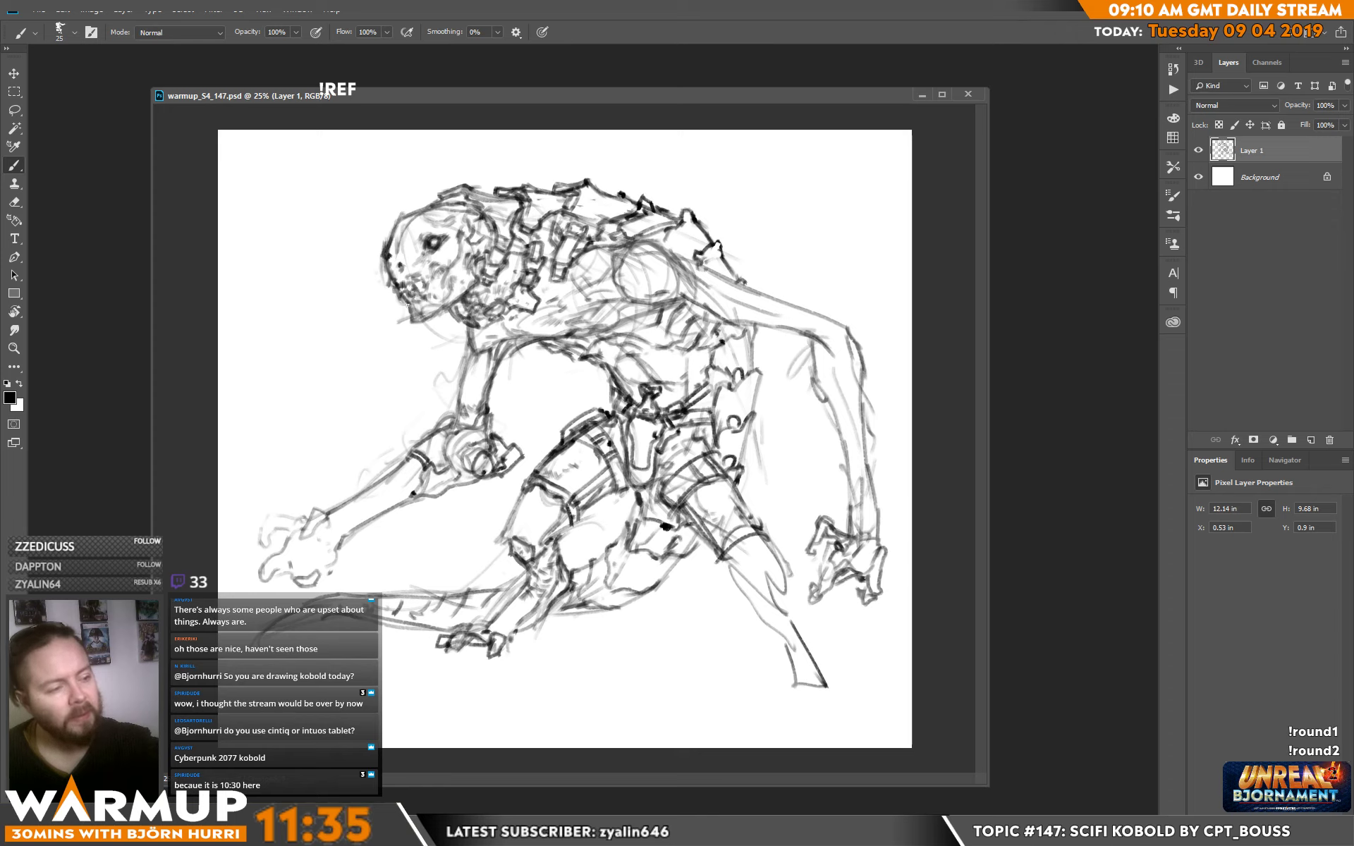
{"action": "mouse_move", "coordinate": [394, 287]}
{"action": "left_mouse_down"}
{"action": "mouse_move", "coordinate": [451, 287]}
{"action": "mouse_move", "coordinate": [432, 234]}
{"action": "mouse_move", "coordinate": [461, 243]}
{"action": "mouse_move", "coordinate": [452, 281]}
{"action": "mouse_move", "coordinate": [476, 232]}
{"action": "mouse_move", "coordinate": [451, 235]}
{"action": "left_mouse_up"}
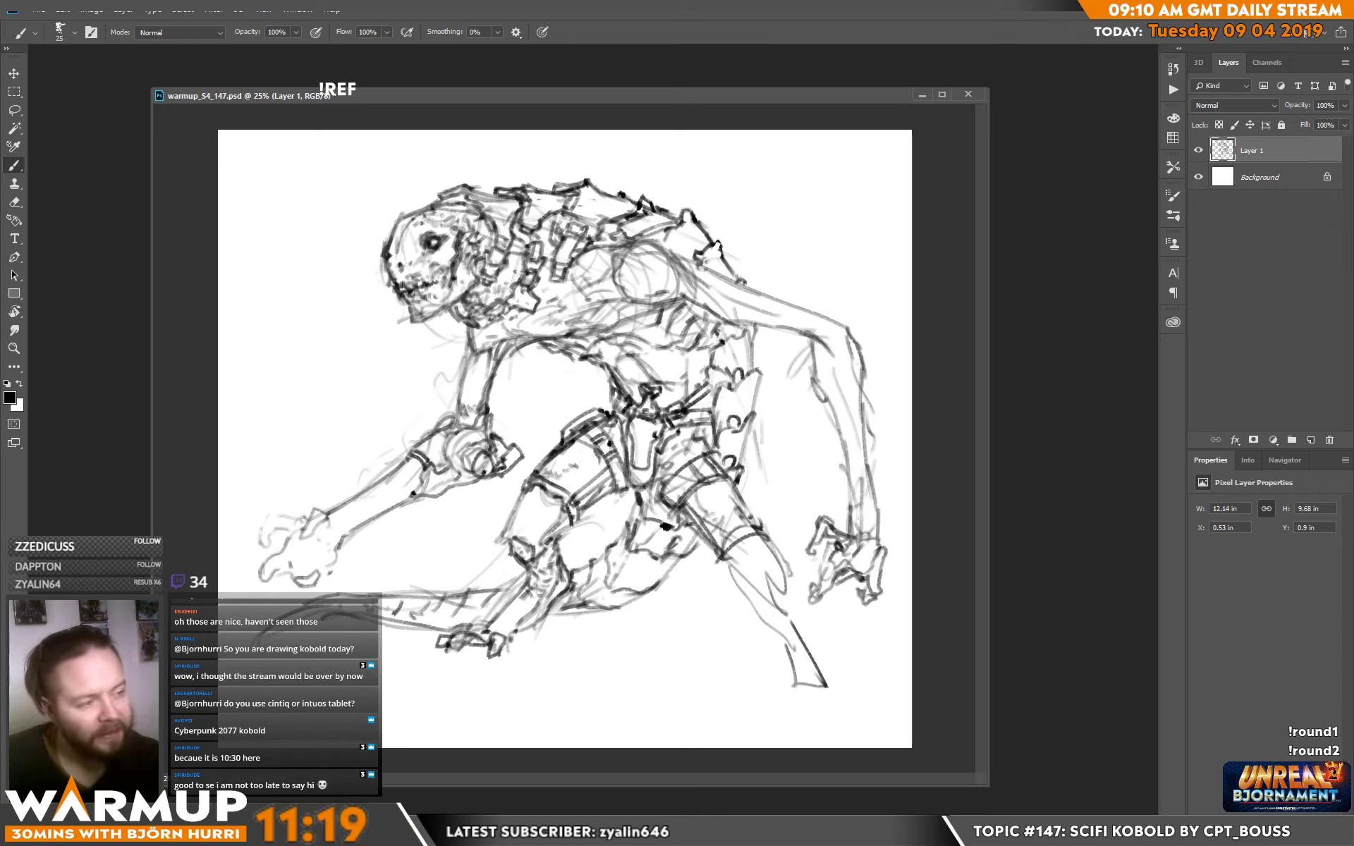
{"action": "left_click_drag", "start_coordinate": [407, 215], "coordinate": [399, 217]}
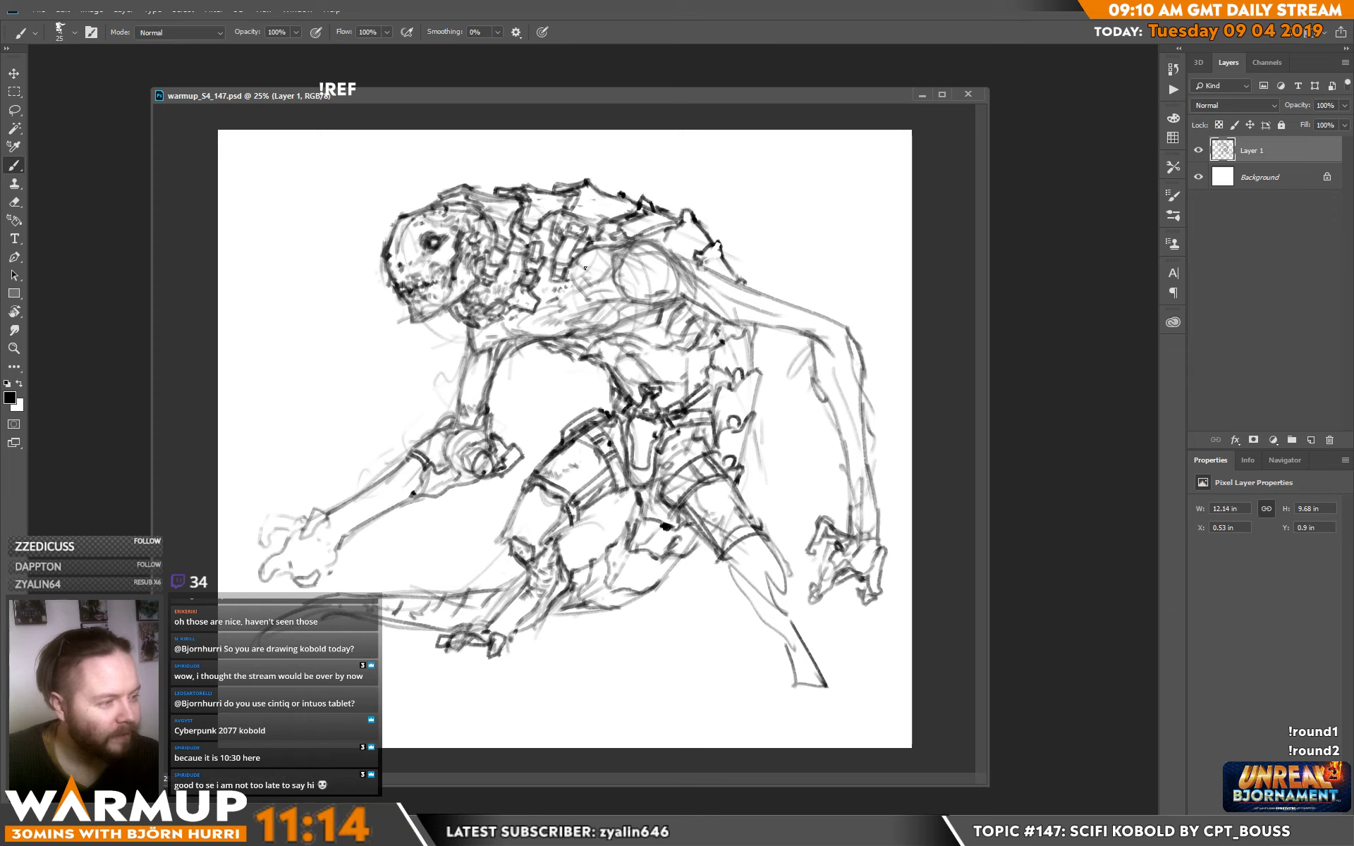
Dot the rear shoulder joint with small marks, shade the mouth and jaw, and reinforce the line under the chest.
{"action": "mouse_move", "coordinate": [638, 289]}
{"action": "left_mouse_down"}
{"action": "mouse_move", "coordinate": [648, 280]}
{"action": "mouse_move", "coordinate": [641, 295]}
{"action": "mouse_move", "coordinate": [621, 291]}
{"action": "left_mouse_up"}
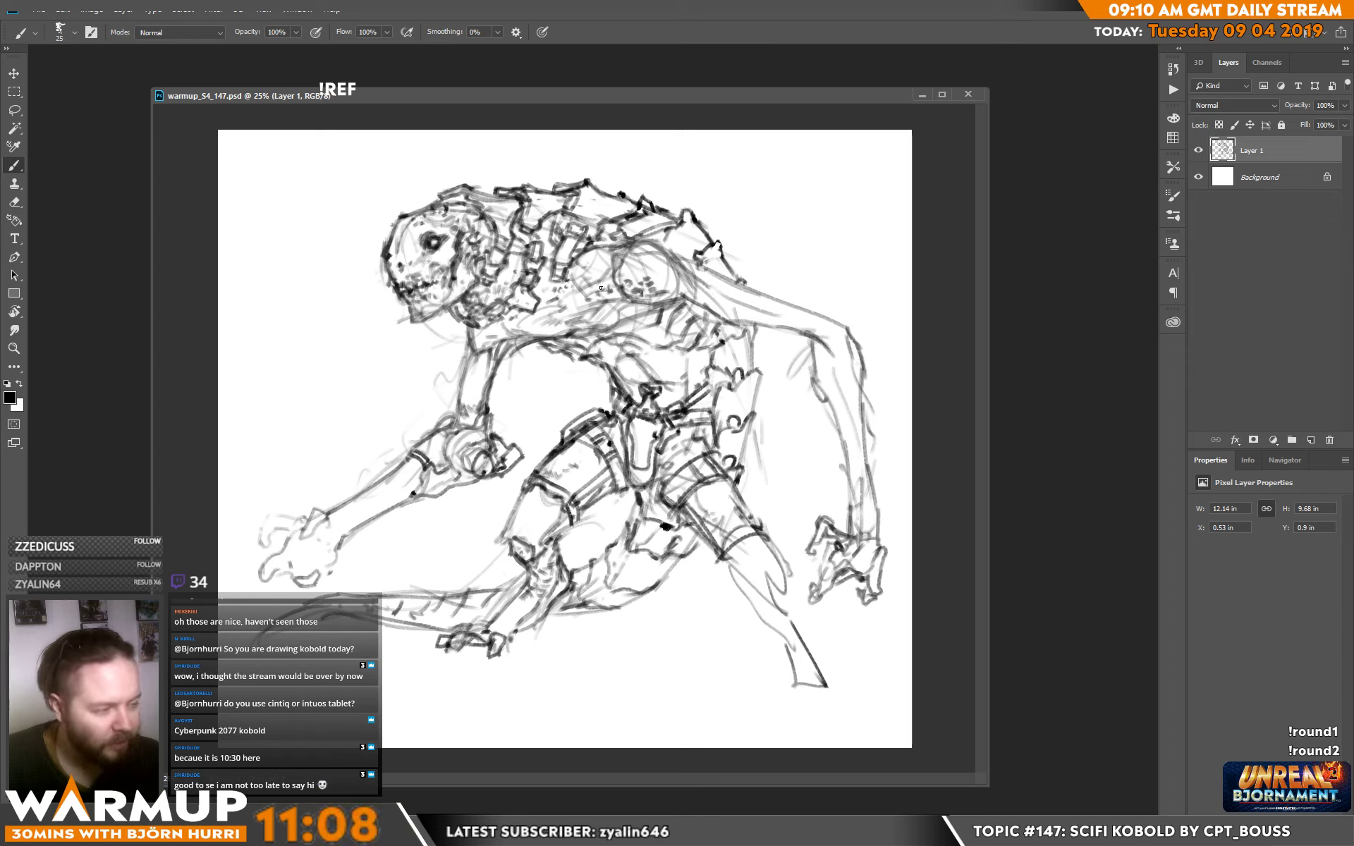
{"action": "mouse_move", "coordinate": [406, 292]}
{"action": "left_mouse_down"}
{"action": "mouse_move", "coordinate": [455, 302]}
{"action": "mouse_move", "coordinate": [416, 304]}
{"action": "mouse_move", "coordinate": [424, 287]}
{"action": "mouse_move", "coordinate": [457, 287]}
{"action": "mouse_move", "coordinate": [424, 272]}
{"action": "mouse_move", "coordinate": [448, 257]}
{"action": "mouse_move", "coordinate": [403, 281]}
{"action": "mouse_move", "coordinate": [402, 243]}
{"action": "mouse_move", "coordinate": [414, 284]}
{"action": "left_mouse_up"}
{"action": "mouse_move", "coordinate": [408, 268]}
{"action": "left_mouse_down"}
{"action": "mouse_move", "coordinate": [426, 280]}
{"action": "mouse_move", "coordinate": [416, 310]}
{"action": "left_mouse_up"}
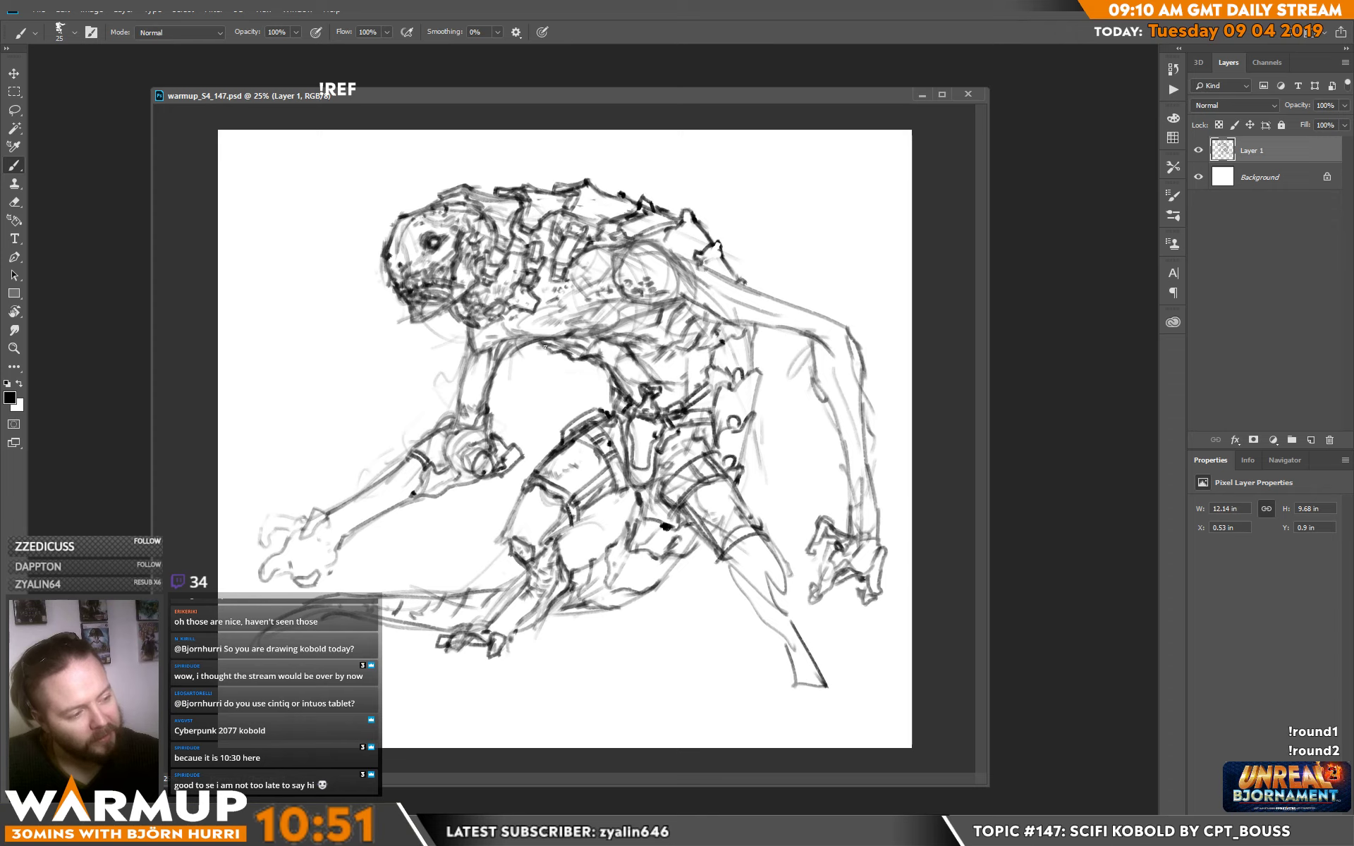
{"action": "left_click_drag", "start_coordinate": [503, 346], "coordinate": [550, 338]}
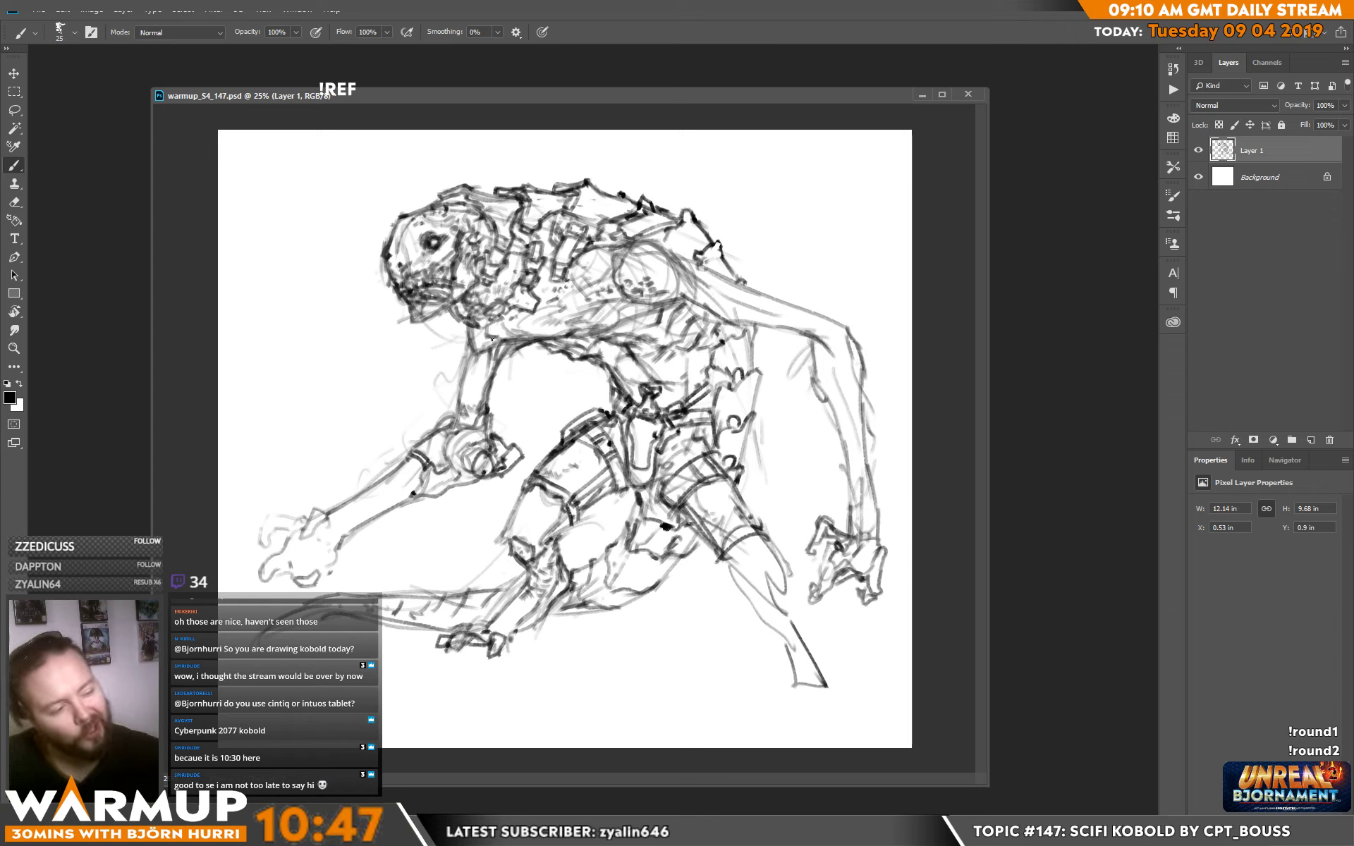
Reinforce the rear arm's contours from shoulder past the elbow to the wrist, and firm up the round shoulder joint.
{"action": "mouse_move", "coordinate": [704, 309]}
{"action": "left_mouse_down"}
{"action": "mouse_move", "coordinate": [821, 331]}
{"action": "mouse_move", "coordinate": [801, 330]}
{"action": "mouse_move", "coordinate": [832, 382]}
{"action": "mouse_move", "coordinate": [823, 374]}
{"action": "mouse_move", "coordinate": [862, 550]}
{"action": "mouse_move", "coordinate": [856, 357]}
{"action": "mouse_move", "coordinate": [848, 476]}
{"action": "mouse_move", "coordinate": [864, 475]}
{"action": "mouse_move", "coordinate": [862, 398]}
{"action": "mouse_move", "coordinate": [867, 454]}
{"action": "left_mouse_up"}
{"action": "mouse_move", "coordinate": [779, 298]}
{"action": "left_mouse_down"}
{"action": "mouse_move", "coordinate": [855, 323]}
{"action": "mouse_move", "coordinate": [864, 413]}
{"action": "left_mouse_up"}
{"action": "mouse_move", "coordinate": [829, 331]}
{"action": "left_mouse_down"}
{"action": "mouse_move", "coordinate": [731, 280]}
{"action": "mouse_move", "coordinate": [688, 280]}
{"action": "mouse_move", "coordinate": [676, 300]}
{"action": "mouse_move", "coordinate": [697, 292]}
{"action": "mouse_move", "coordinate": [651, 255]}
{"action": "left_mouse_up"}
{"action": "left_click_drag", "start_coordinate": [646, 237], "coordinate": [620, 259]}
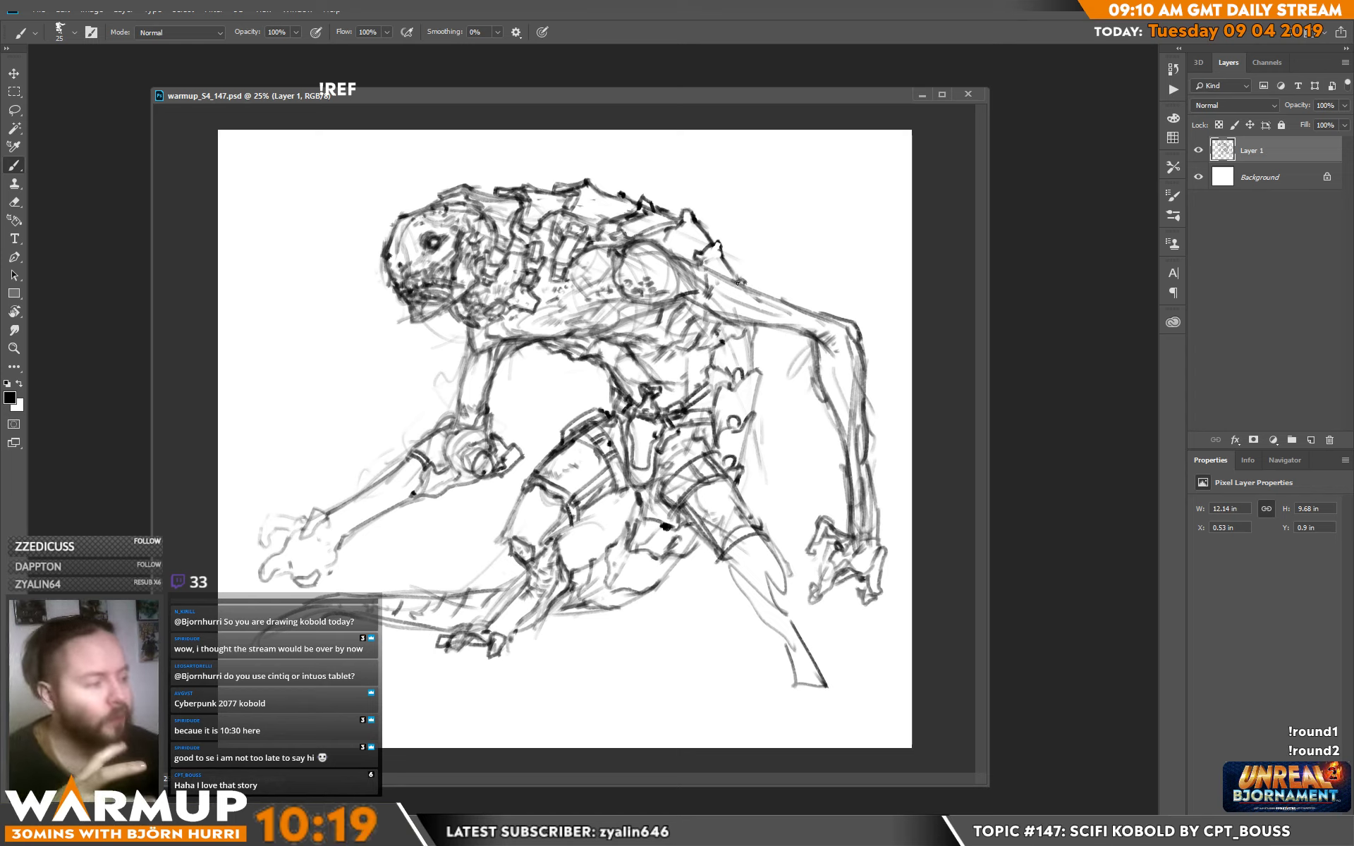
Define the hip plate's rear edge, hang straps beside the thighs, and draw a double band around the rear upper arm.
{"action": "left_click_drag", "start_coordinate": [759, 369], "coordinate": [751, 426]}
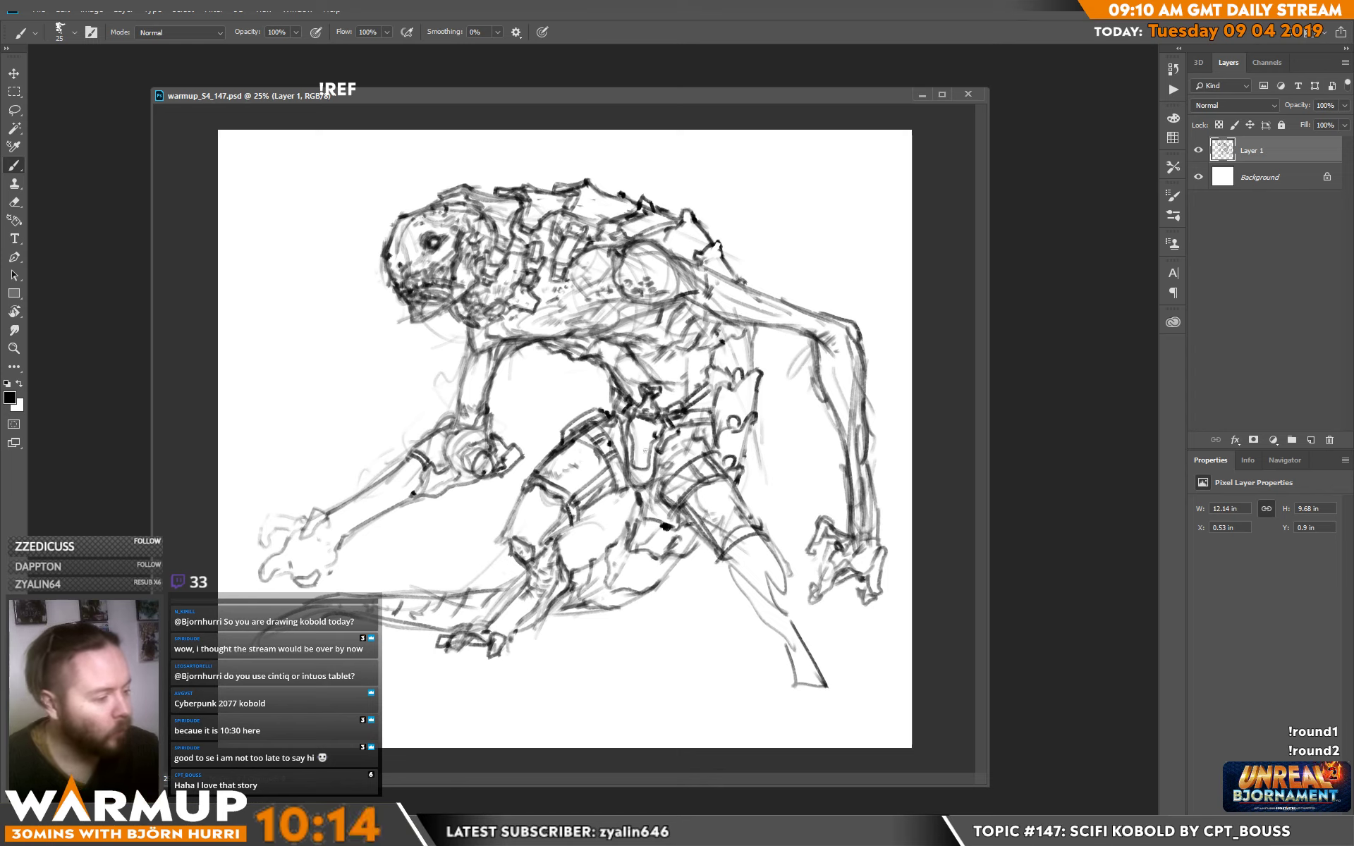
{"action": "mouse_move", "coordinate": [609, 490]}
{"action": "left_mouse_down"}
{"action": "mouse_move", "coordinate": [613, 530]}
{"action": "mouse_move", "coordinate": [600, 549]}
{"action": "mouse_move", "coordinate": [609, 483]}
{"action": "mouse_move", "coordinate": [626, 517]}
{"action": "mouse_move", "coordinate": [689, 566]}
{"action": "mouse_move", "coordinate": [698, 536]}
{"action": "mouse_move", "coordinate": [684, 587]}
{"action": "mouse_move", "coordinate": [685, 558]}
{"action": "left_mouse_up"}
{"action": "left_click_drag", "start_coordinate": [784, 300], "coordinate": [777, 323]}
{"action": "left_click_drag", "start_coordinate": [794, 303], "coordinate": [785, 326]}
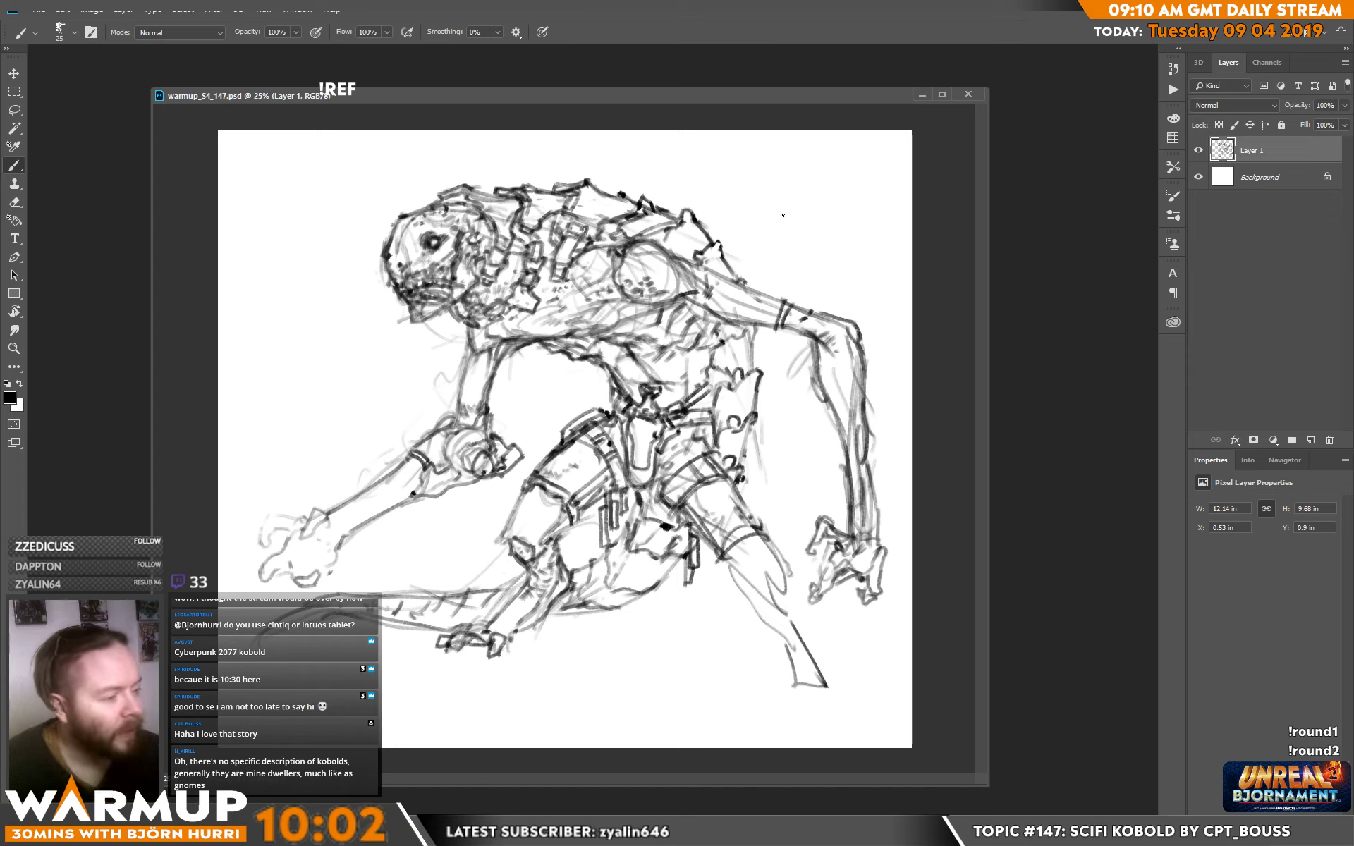
Wrap the front upper arm in crisscross lines and hang straps with a small tag beneath the chest.
{"action": "mouse_move", "coordinate": [471, 367]}
{"action": "left_mouse_down"}
{"action": "mouse_move", "coordinate": [493, 400]}
{"action": "mouse_move", "coordinate": [466, 362]}
{"action": "mouse_move", "coordinate": [493, 394]}
{"action": "mouse_move", "coordinate": [475, 341]}
{"action": "mouse_move", "coordinate": [492, 373]}
{"action": "mouse_move", "coordinate": [464, 396]}
{"action": "mouse_move", "coordinate": [493, 369]}
{"action": "mouse_move", "coordinate": [464, 378]}
{"action": "mouse_move", "coordinate": [496, 351]}
{"action": "mouse_move", "coordinate": [465, 348]}
{"action": "left_mouse_up"}
{"action": "mouse_move", "coordinate": [498, 325]}
{"action": "left_mouse_down"}
{"action": "mouse_move", "coordinate": [476, 353]}
{"action": "mouse_move", "coordinate": [475, 336]}
{"action": "left_mouse_up"}
{"action": "mouse_move", "coordinate": [452, 395]}
{"action": "left_mouse_down"}
{"action": "mouse_move", "coordinate": [486, 385]}
{"action": "mouse_move", "coordinate": [493, 334]}
{"action": "mouse_move", "coordinate": [479, 336]}
{"action": "mouse_move", "coordinate": [516, 338]}
{"action": "left_mouse_up"}
{"action": "left_click_drag", "start_coordinate": [471, 298], "coordinate": [495, 299]}
{"action": "mouse_move", "coordinate": [499, 301]}
{"action": "left_mouse_down"}
{"action": "mouse_move", "coordinate": [519, 390]}
{"action": "mouse_move", "coordinate": [526, 373]}
{"action": "mouse_move", "coordinate": [519, 335]}
{"action": "mouse_move", "coordinate": [514, 399]}
{"action": "mouse_move", "coordinate": [527, 392]}
{"action": "mouse_move", "coordinate": [515, 388]}
{"action": "mouse_move", "coordinate": [514, 404]}
{"action": "mouse_move", "coordinate": [554, 331]}
{"action": "mouse_move", "coordinate": [506, 382]}
{"action": "left_mouse_up"}
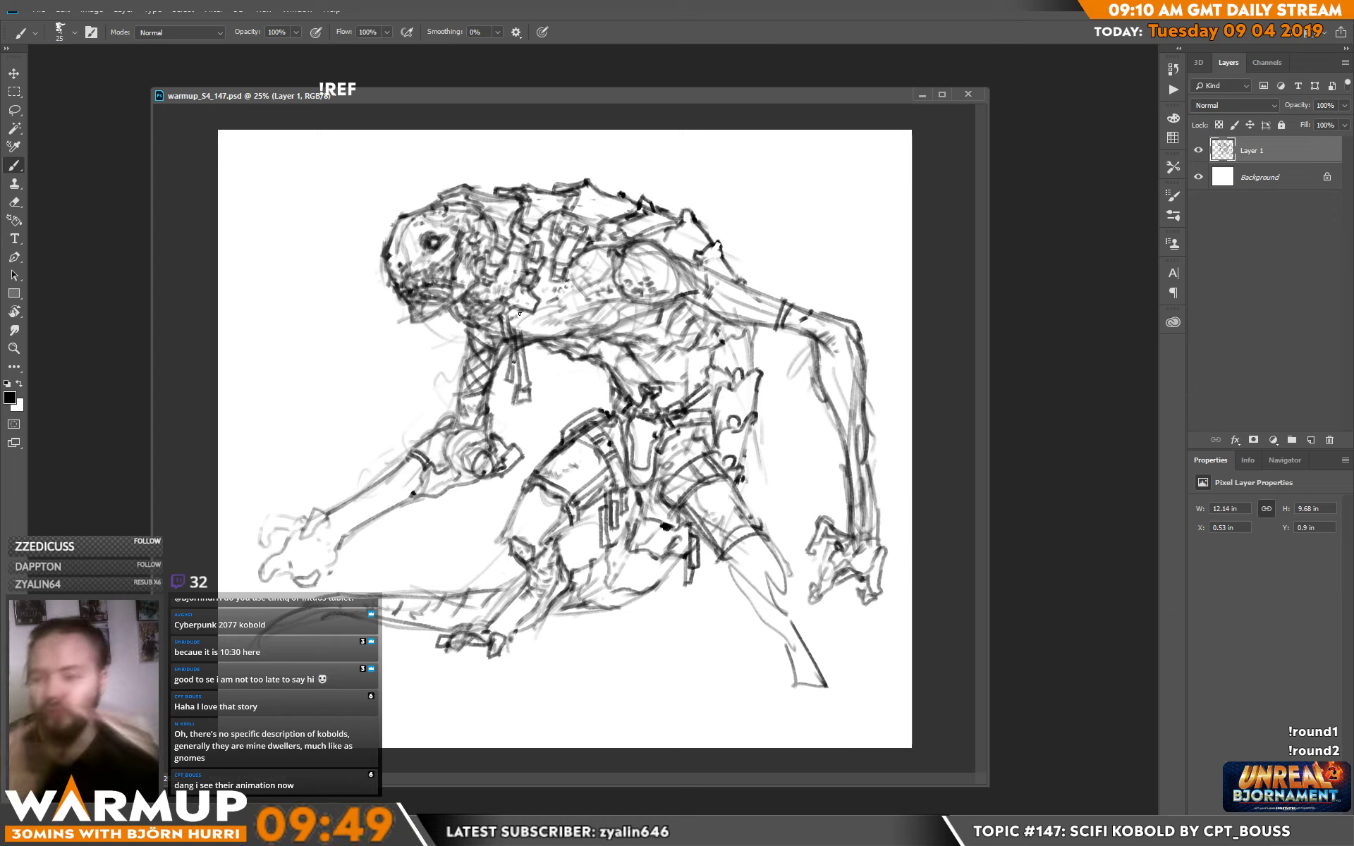
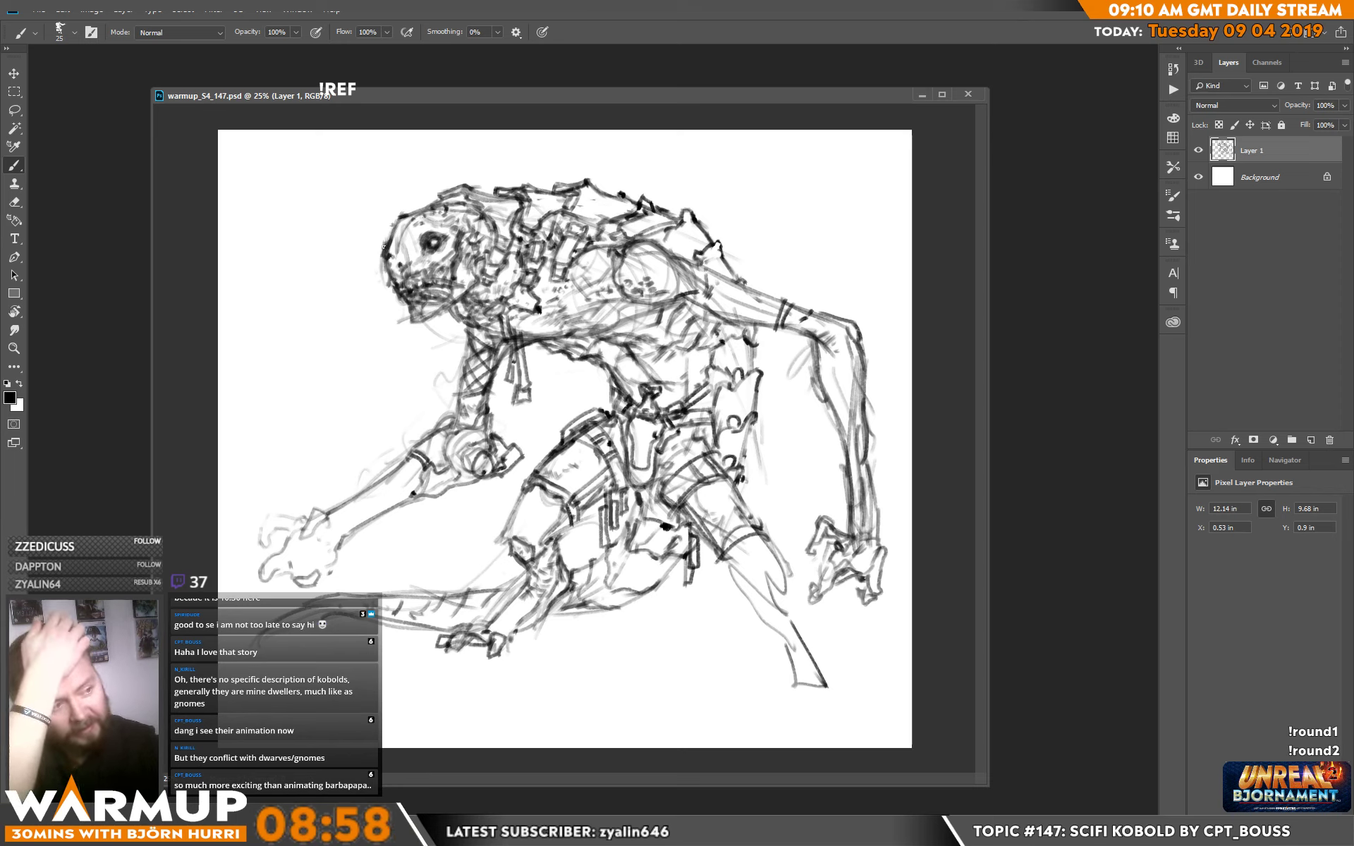
Clean up the skull's front outline and draw thin cords dangling from the chin and behind the jaw.
{"action": "key", "text": "e"}
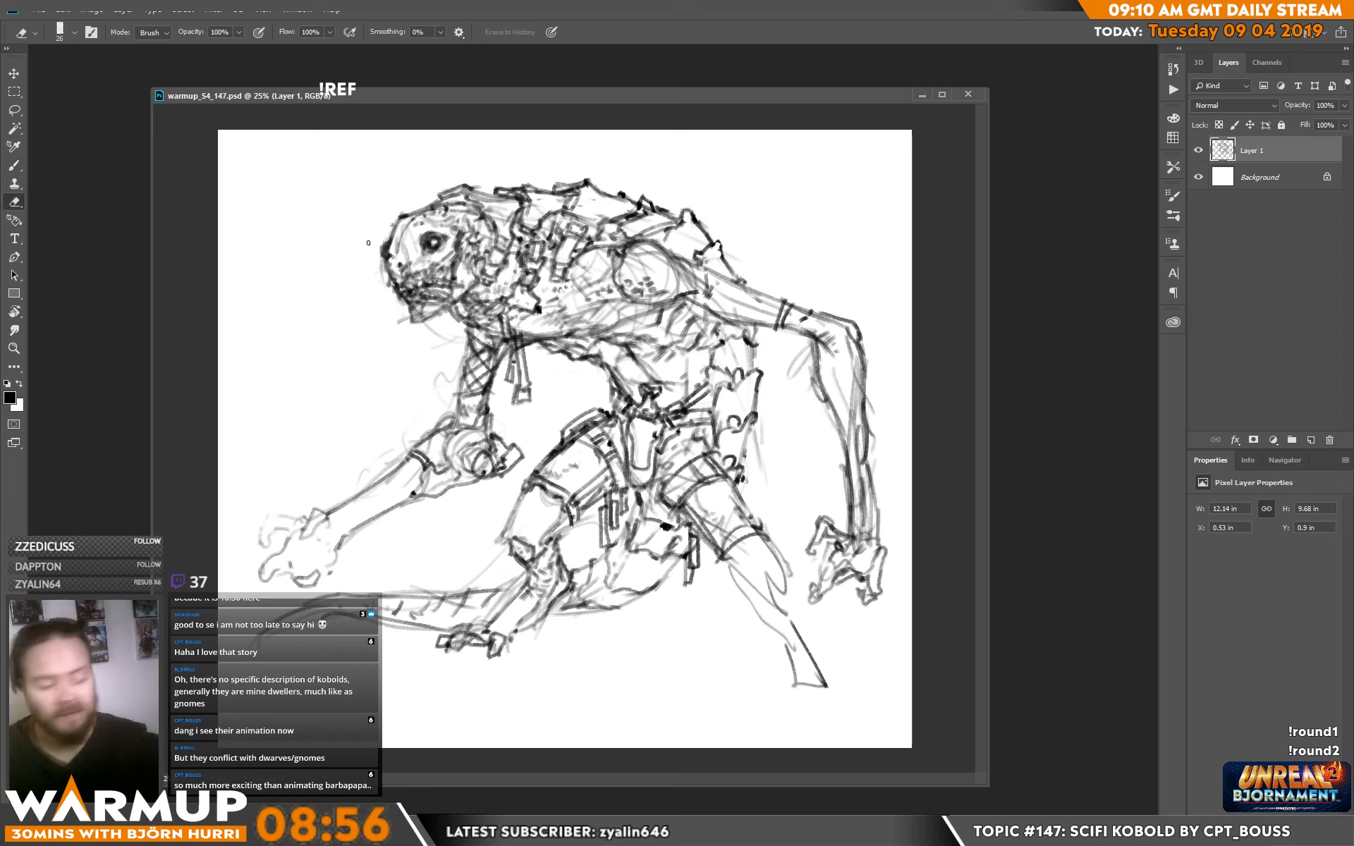
{"action": "key", "text": "b"}
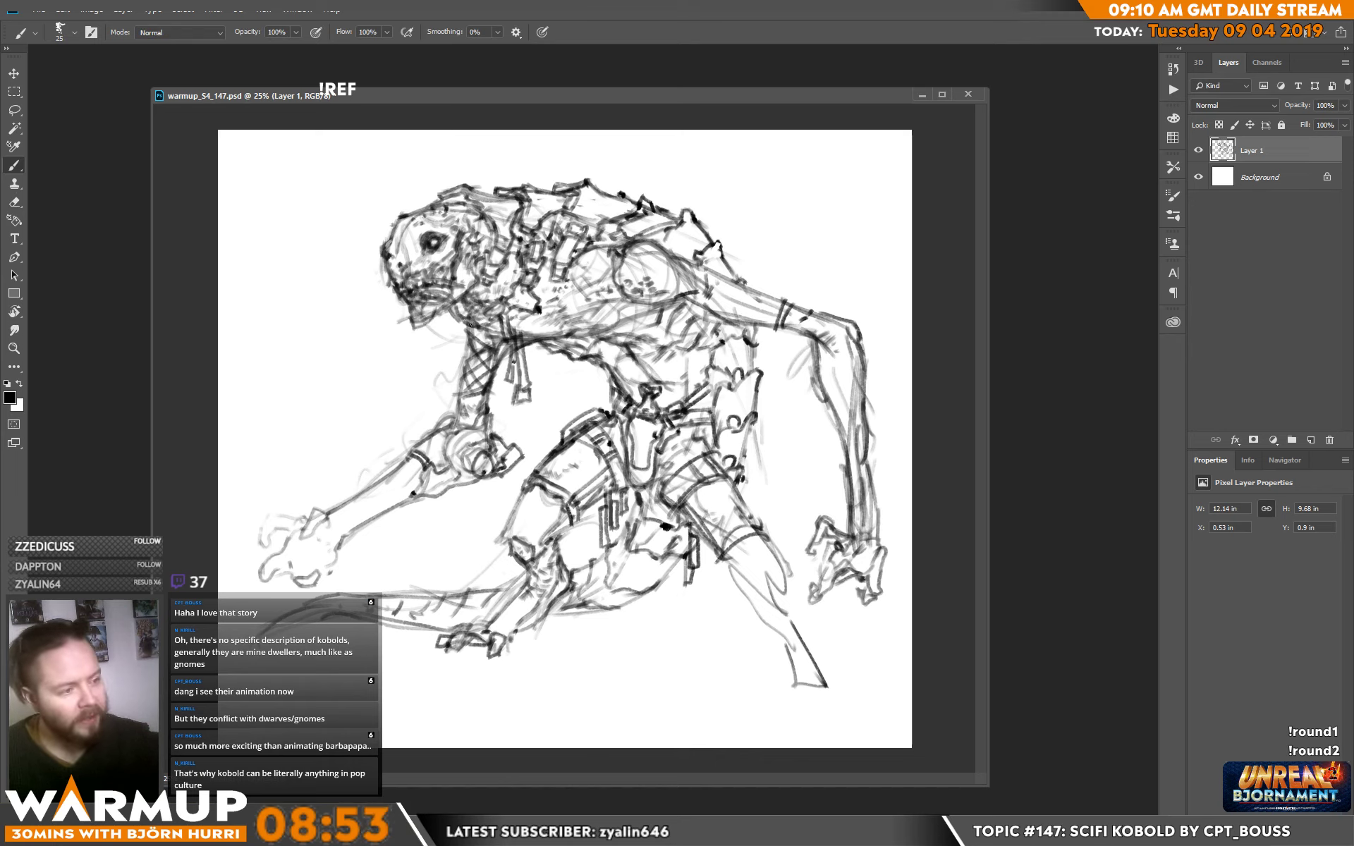
{"action": "mouse_move", "coordinate": [437, 323]}
{"action": "left_mouse_down"}
{"action": "mouse_move", "coordinate": [436, 387]}
{"action": "mouse_move", "coordinate": [439, 328]}
{"action": "left_mouse_up"}
{"action": "left_click_drag", "start_coordinate": [466, 267], "coordinate": [463, 344]}
{"action": "key", "text": "x"}
{"action": "mouse_move", "coordinate": [468, 272]}
{"action": "left_mouse_down"}
{"action": "mouse_move", "coordinate": [463, 332]}
{"action": "mouse_move", "coordinate": [469, 272]}
{"action": "mouse_move", "coordinate": [462, 328]}
{"action": "mouse_move", "coordinate": [432, 342]}
{"action": "left_mouse_up"}
{"action": "key", "text": "x"}
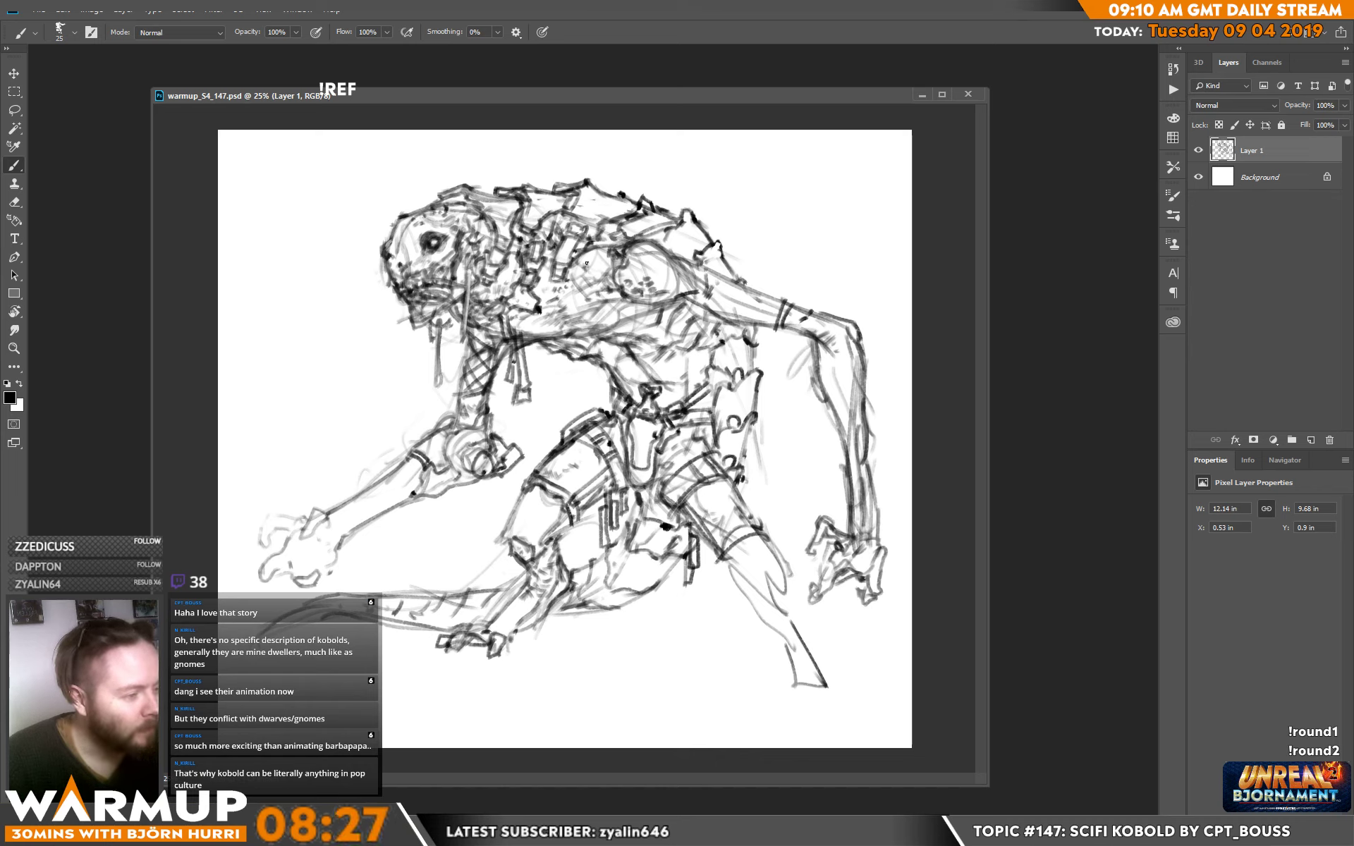
Refine the rear shoulder joint, rear elbow and front upper arm with extra lines, and define the front hand's fingers.
{"action": "left_click_drag", "start_coordinate": [651, 266], "coordinate": [707, 290]}
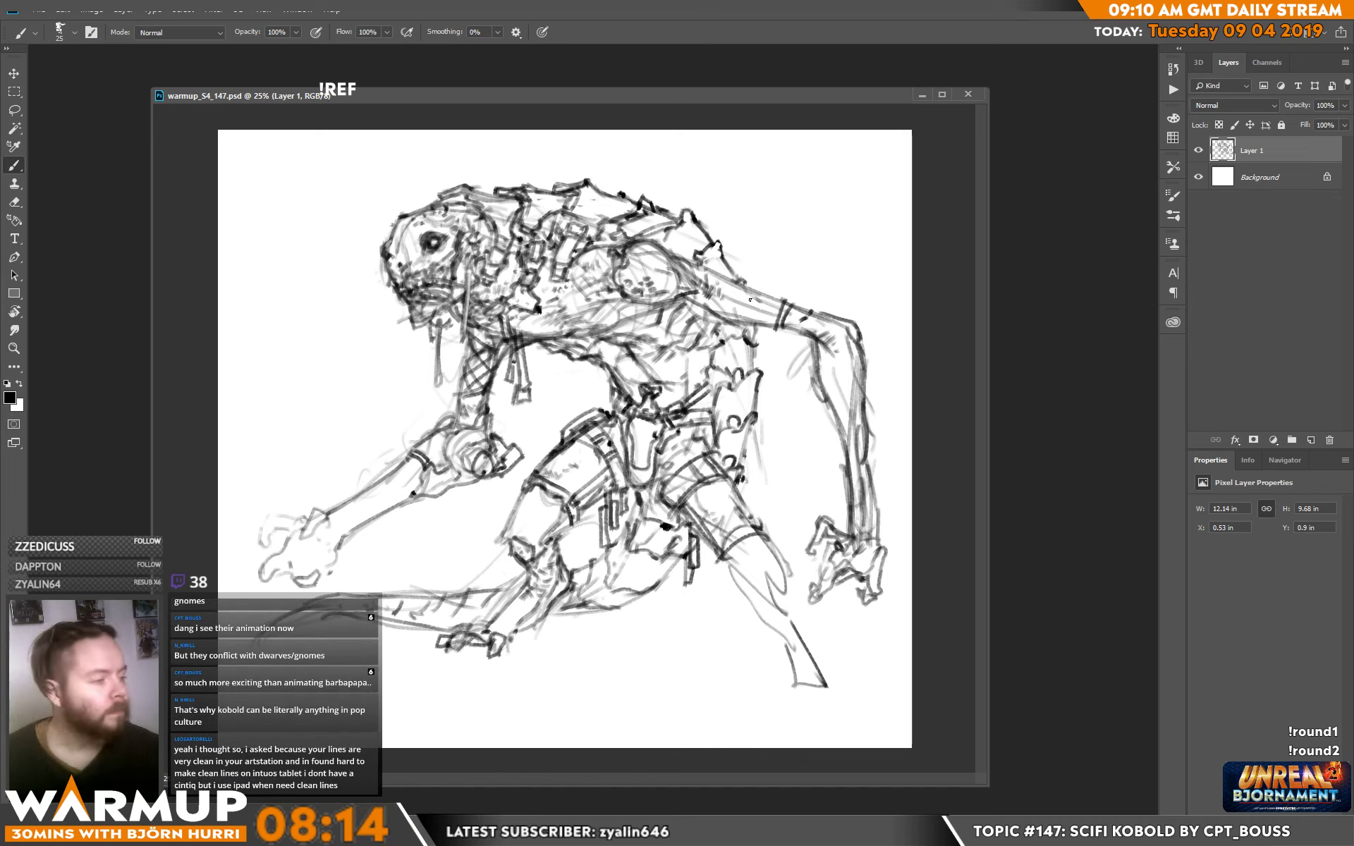
{"action": "left_click_drag", "start_coordinate": [754, 291], "coordinate": [844, 353]}
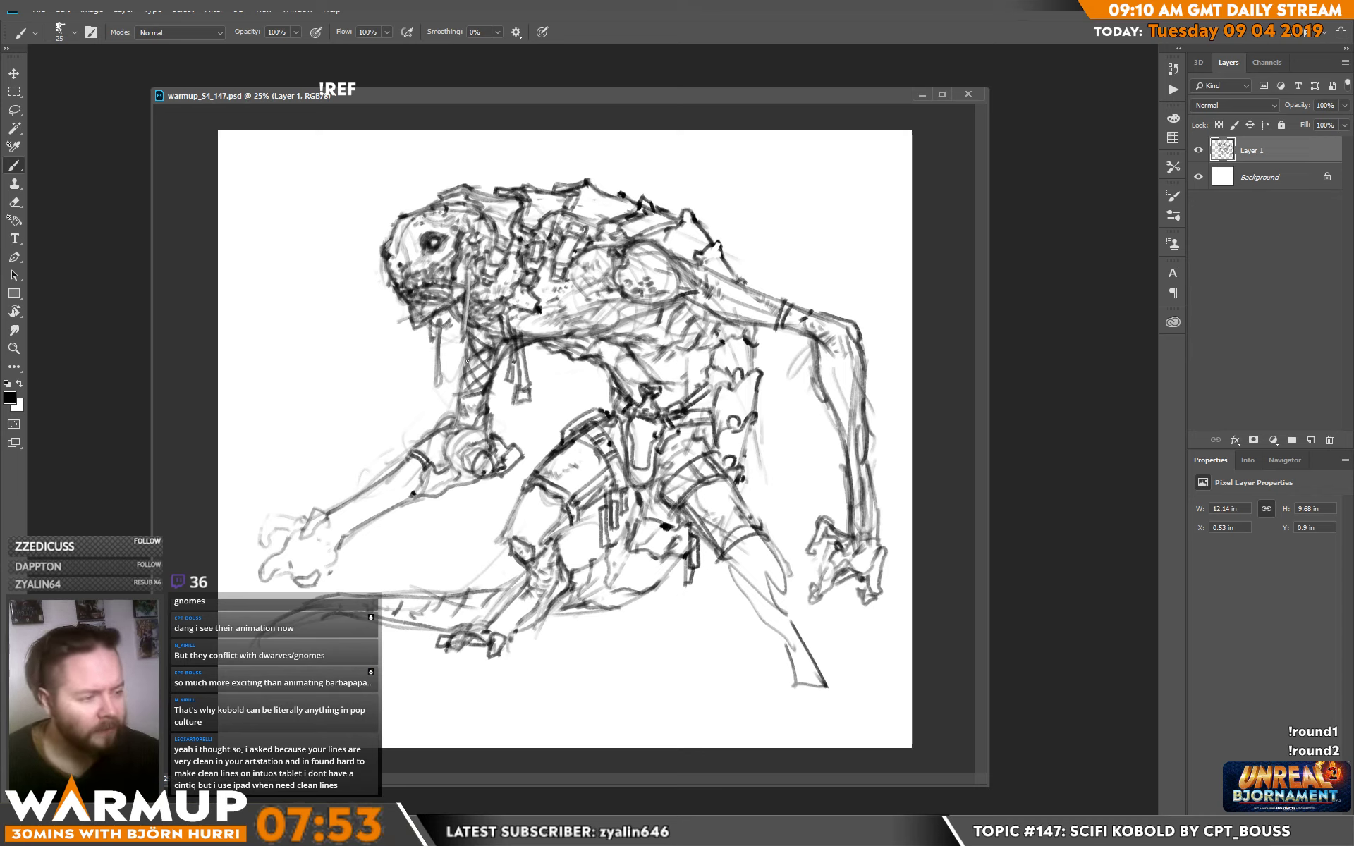
{"action": "left_click_drag", "start_coordinate": [448, 430], "coordinate": [463, 399]}
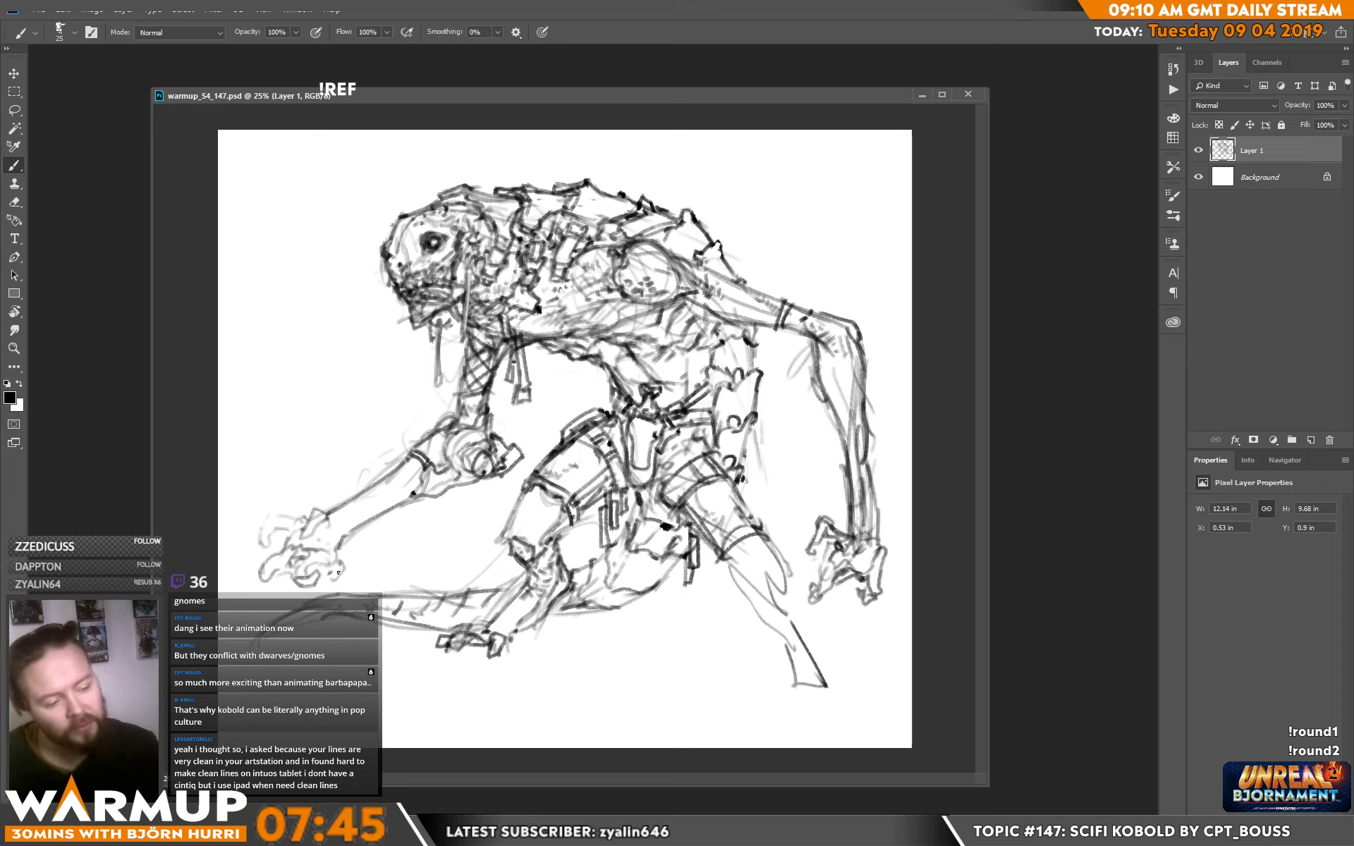
{"action": "left_click_drag", "start_coordinate": [330, 561], "coordinate": [325, 574]}
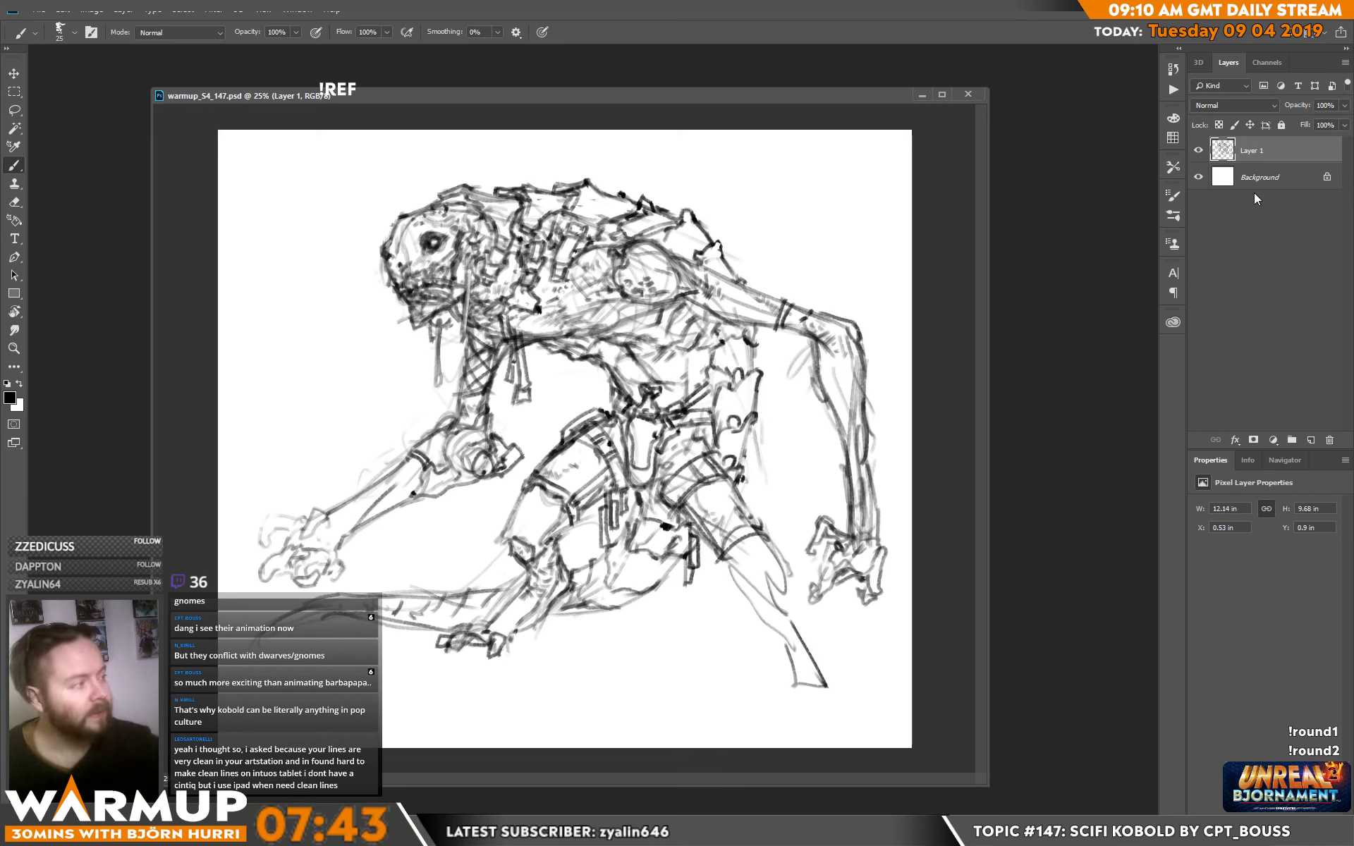
{"action": "left_click_drag", "start_coordinate": [1303, 124], "coordinate": [1301, 125]}
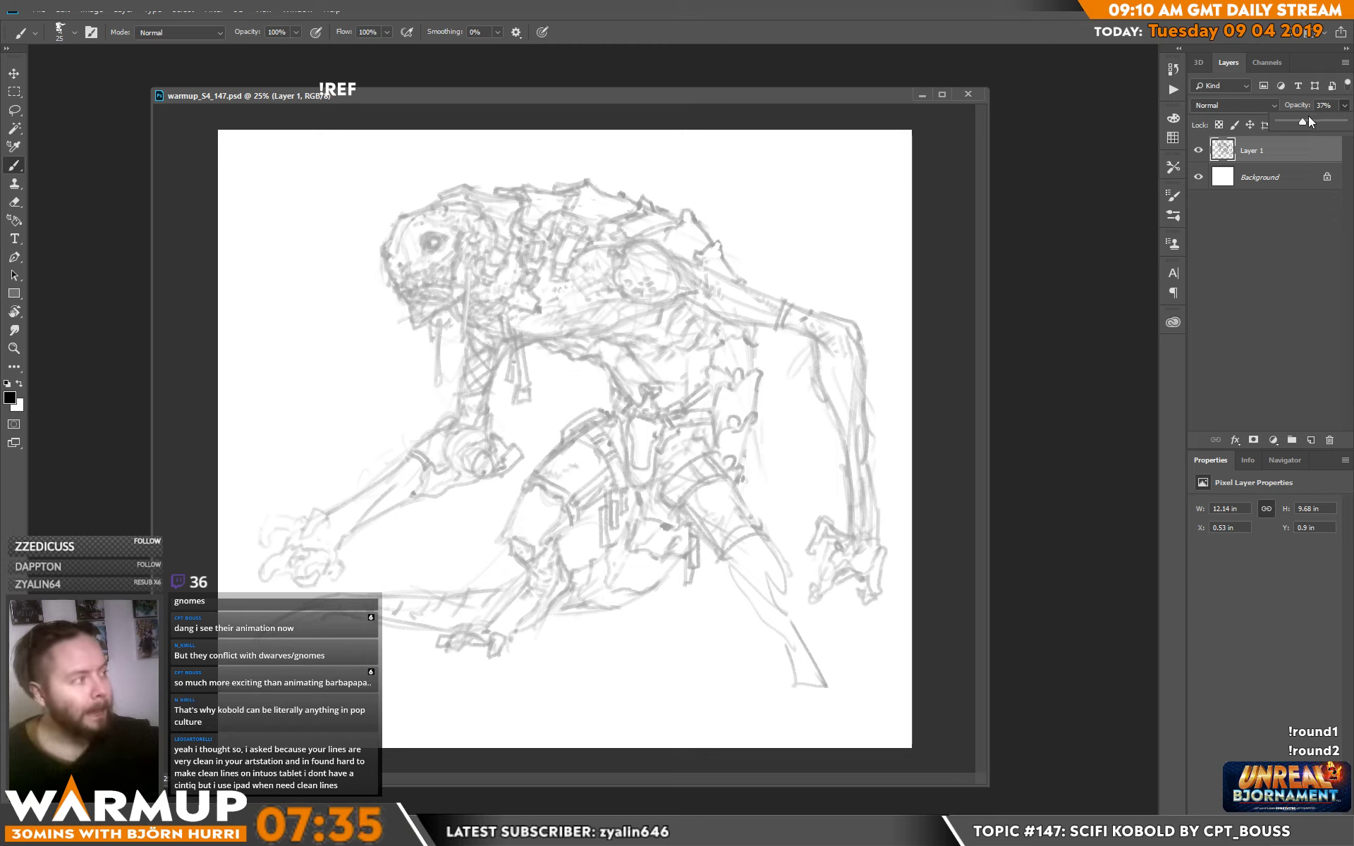
{"action": "left_click_drag", "start_coordinate": [1302, 121], "coordinate": [1343, 121]}
{"action": "left_click", "coordinate": [405, 251]}
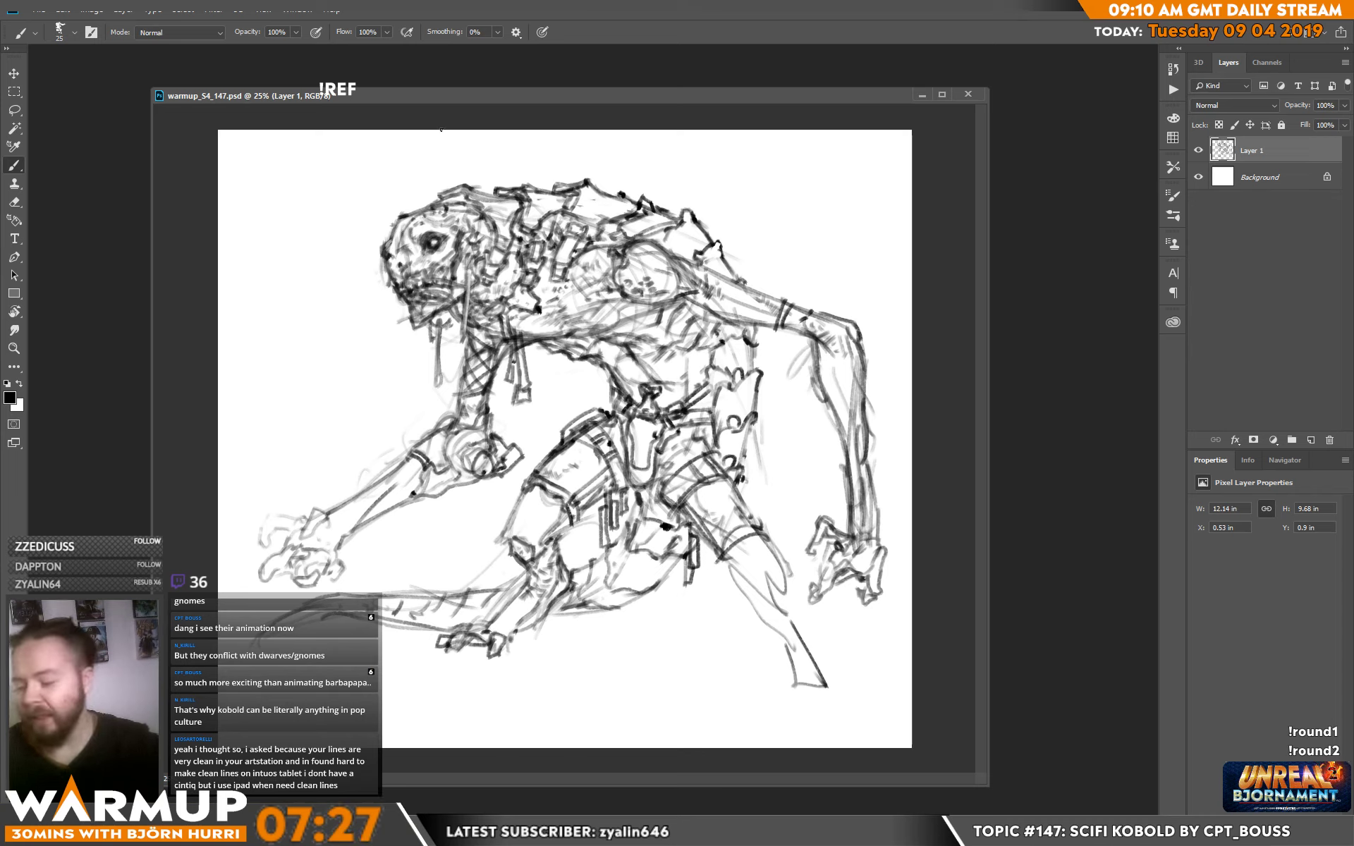
Erase stray marks on the skull's brow, touch up the side of the head, and reduce the brush size to 21.
{"action": "key", "text": "e"}
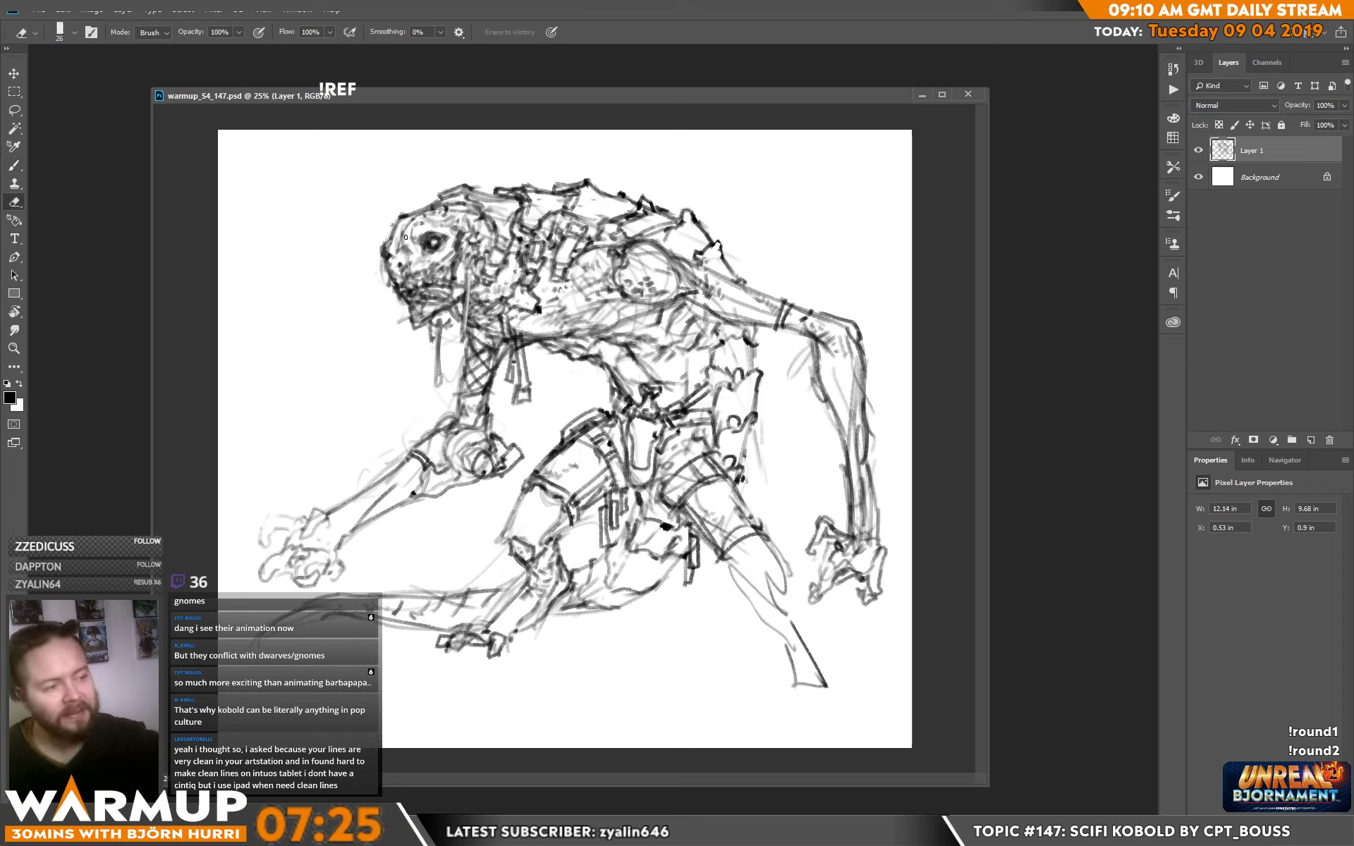
{"action": "left_click_drag", "start_coordinate": [403, 245], "coordinate": [408, 254]}
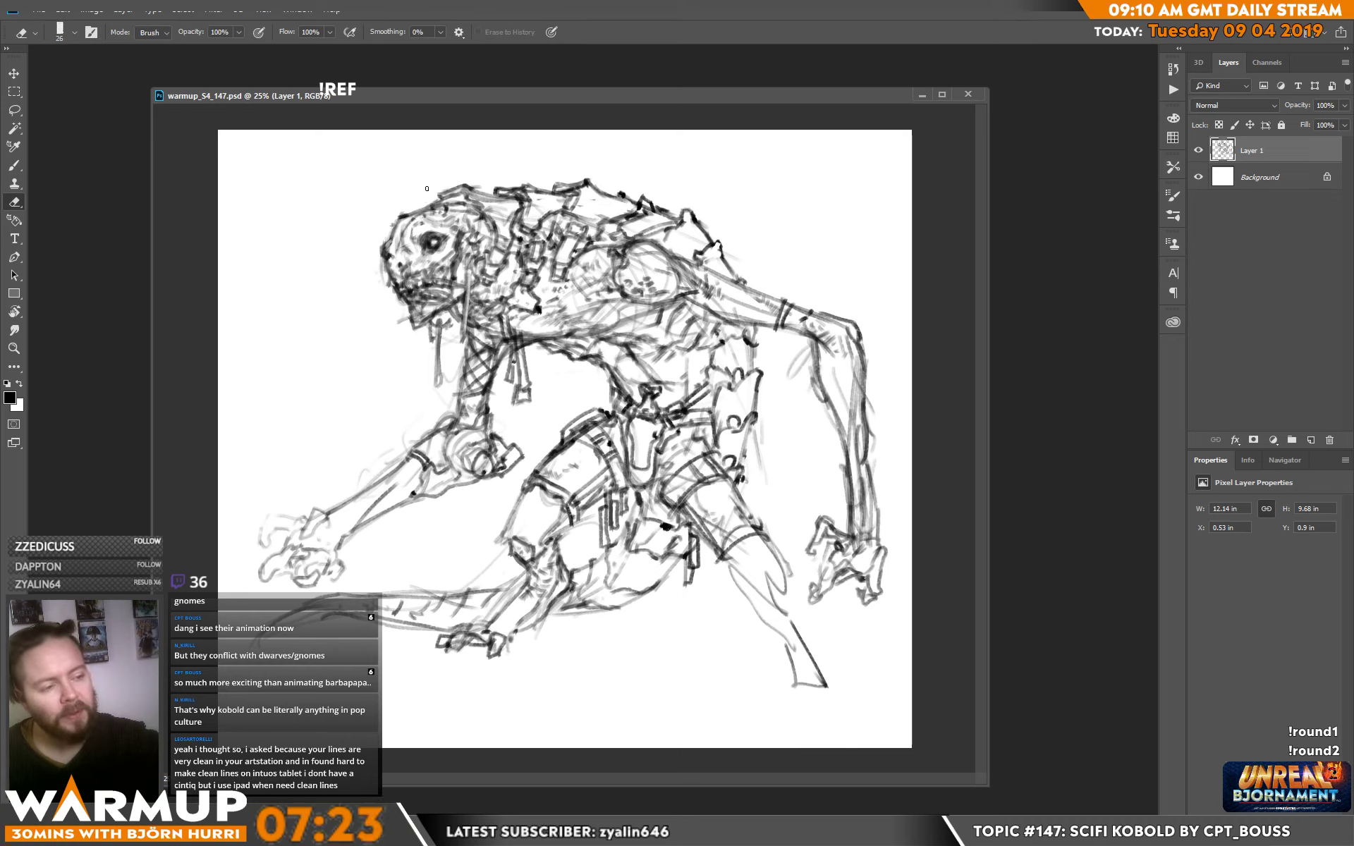
{"action": "key", "text": "b"}
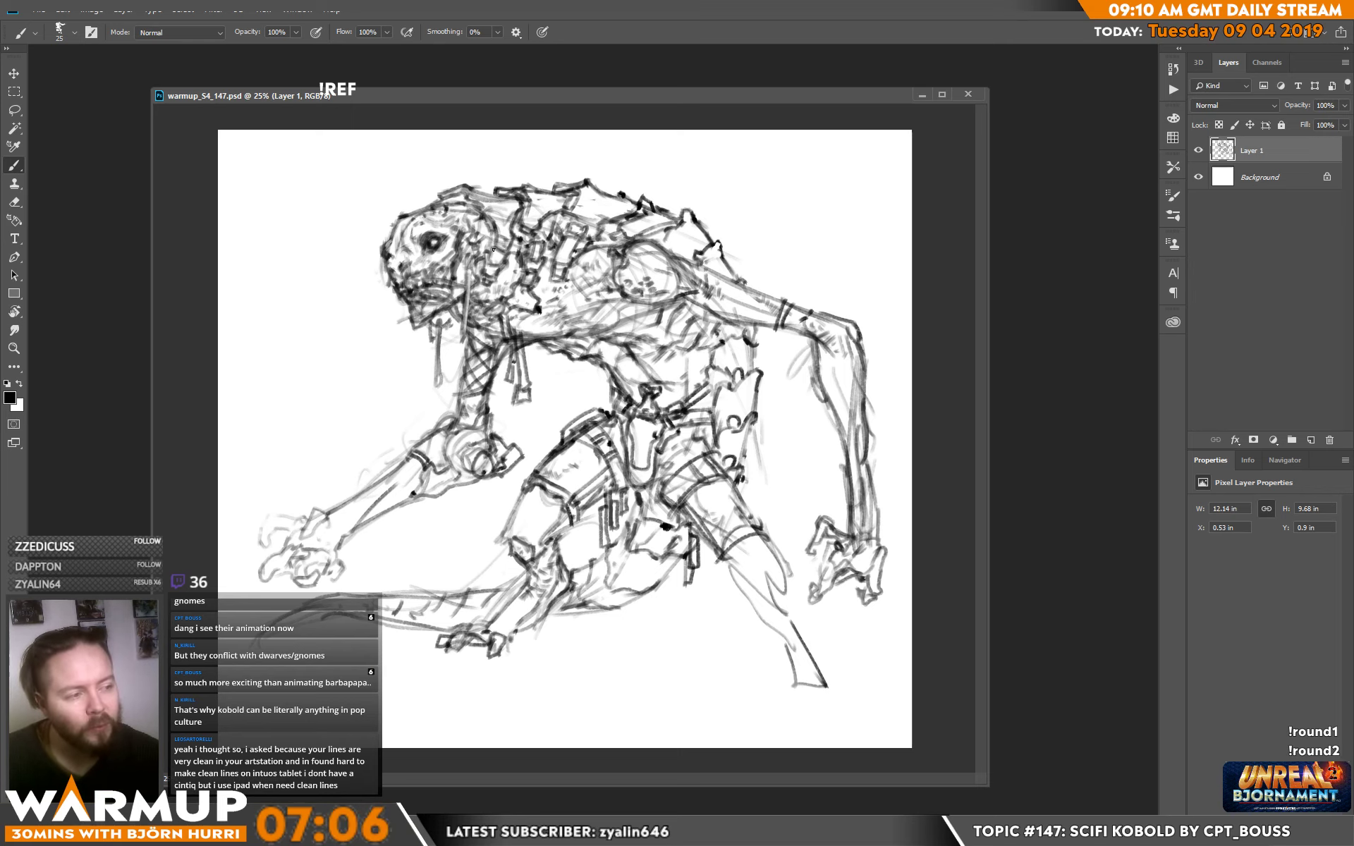
{"action": "left_click_drag", "start_coordinate": [492, 249], "coordinate": [493, 262]}
{"action": "right_click", "coordinate": [553, 248]}
{"action": "left_click_drag", "start_coordinate": [640, 227], "coordinate": [635, 226]}
{"action": "left_click", "coordinate": [491, 243]}
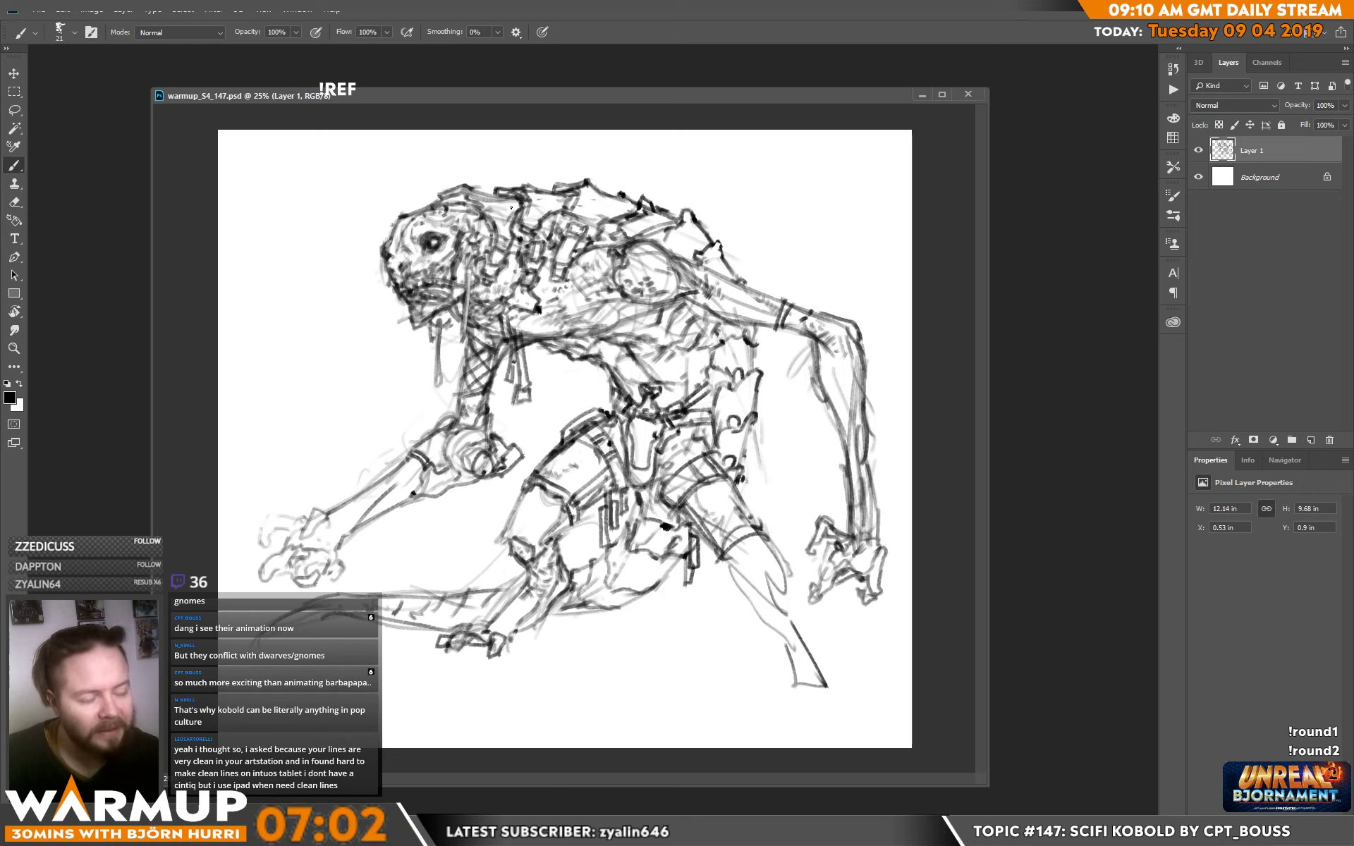
{"action": "left_click_drag", "start_coordinate": [289, 272], "coordinate": [302, 423]}
{"action": "key", "text": "ctrl+z"}
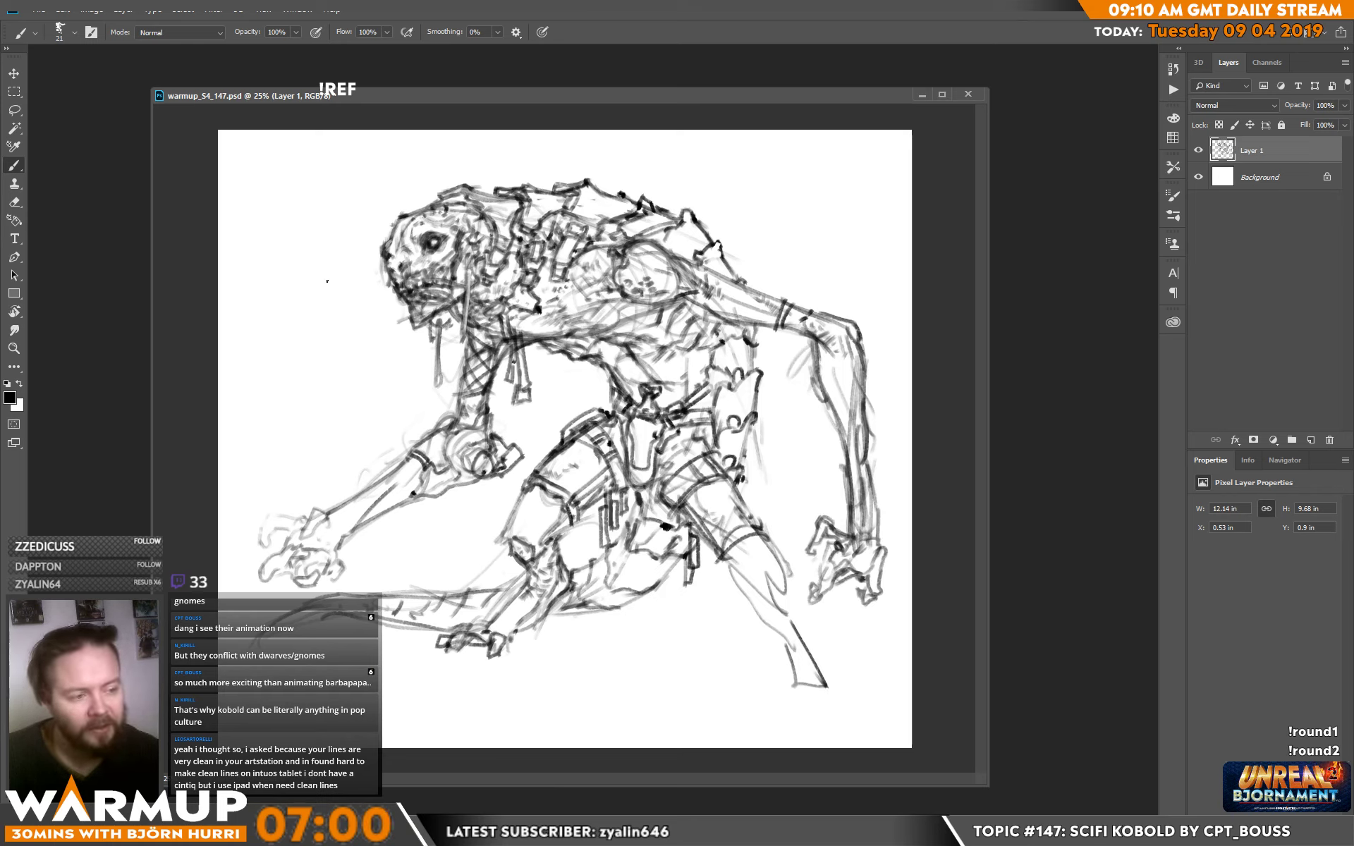
{"action": "mouse_move", "coordinate": [327, 278]}
{"action": "left_mouse_down"}
{"action": "mouse_move", "coordinate": [371, 397]}
{"action": "mouse_move", "coordinate": [342, 485]}
{"action": "left_mouse_up"}
{"action": "key", "text": "ctrl+z"}
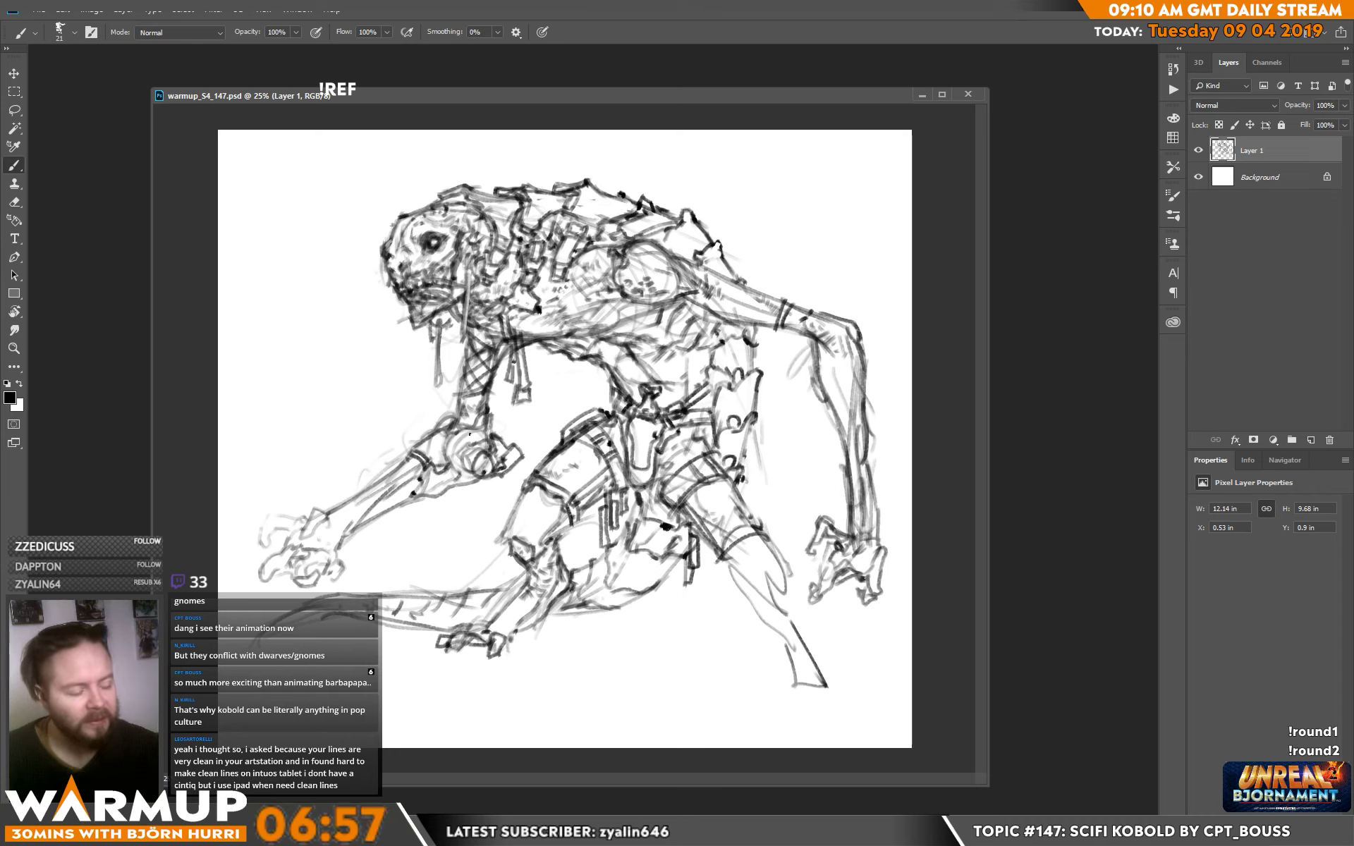
Draw bands with short hanging tags around the front forearm just below the elbow joint.
{"action": "mouse_move", "coordinate": [441, 468]}
{"action": "left_mouse_down"}
{"action": "mouse_move", "coordinate": [453, 510]}
{"action": "mouse_move", "coordinate": [447, 468]}
{"action": "mouse_move", "coordinate": [466, 484]}
{"action": "mouse_move", "coordinate": [462, 469]}
{"action": "mouse_move", "coordinate": [441, 476]}
{"action": "mouse_move", "coordinate": [456, 491]}
{"action": "mouse_move", "coordinate": [427, 480]}
{"action": "mouse_move", "coordinate": [436, 507]}
{"action": "mouse_move", "coordinate": [422, 486]}
{"action": "mouse_move", "coordinate": [433, 504]}
{"action": "mouse_move", "coordinate": [430, 445]}
{"action": "mouse_move", "coordinate": [421, 488]}
{"action": "mouse_move", "coordinate": [401, 466]}
{"action": "left_mouse_up"}
{"action": "key", "text": "e"}
{"action": "key", "text": "b"}
{"action": "key", "text": "e"}
{"action": "key", "text": "b"}
{"action": "key", "text": "e"}
{"action": "key", "text": "b"}
{"action": "mouse_move", "coordinate": [411, 464]}
{"action": "left_mouse_down"}
{"action": "mouse_move", "coordinate": [423, 465]}
{"action": "mouse_move", "coordinate": [402, 471]}
{"action": "mouse_move", "coordinate": [442, 479]}
{"action": "left_mouse_up"}
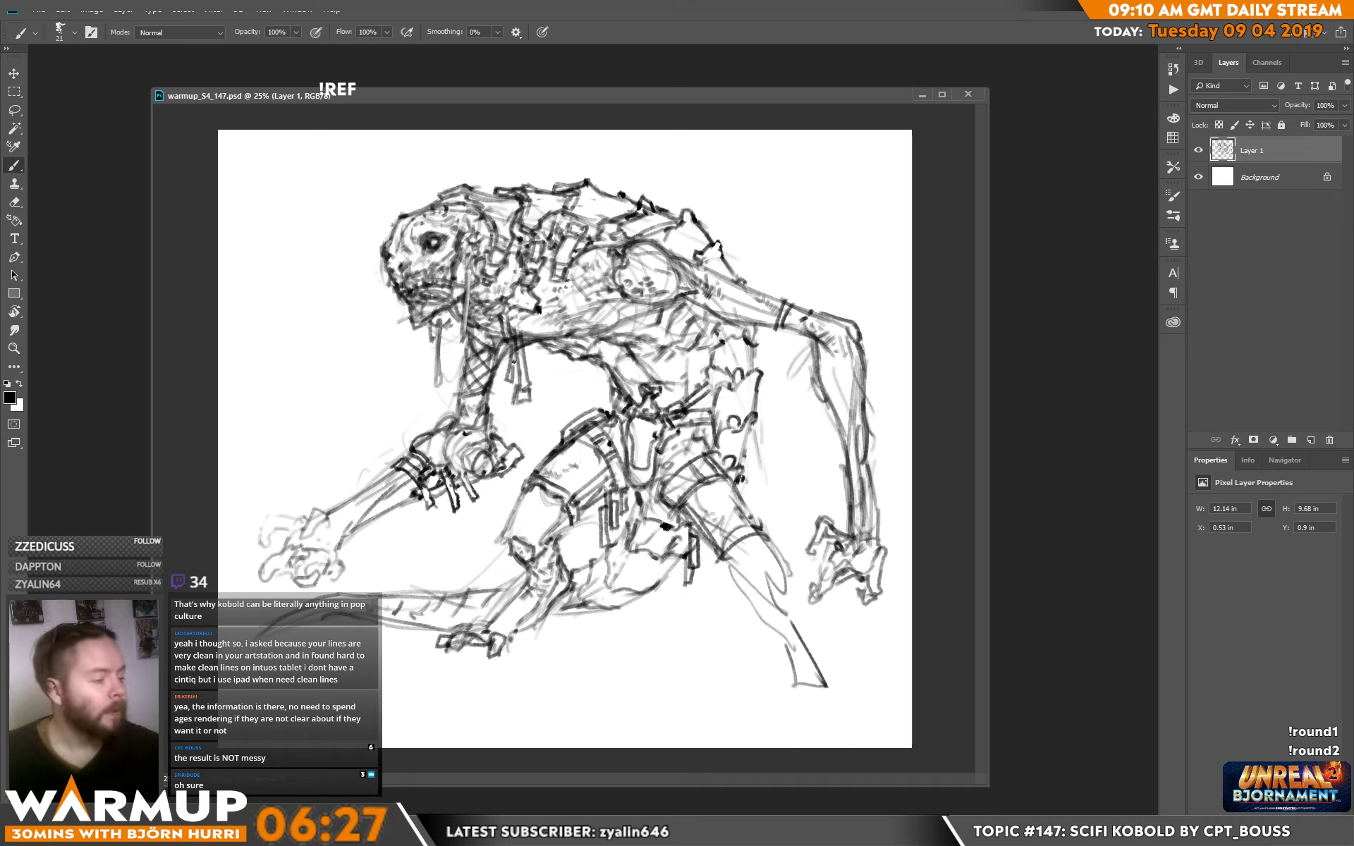
Add clawed toes to the rear leg's foot and build up its shin and knee with contour lines.
{"action": "mouse_move", "coordinate": [795, 681]}
{"action": "left_mouse_down"}
{"action": "mouse_move", "coordinate": [806, 700]}
{"action": "mouse_move", "coordinate": [851, 705]}
{"action": "mouse_move", "coordinate": [799, 684]}
{"action": "mouse_move", "coordinate": [804, 708]}
{"action": "left_mouse_up"}
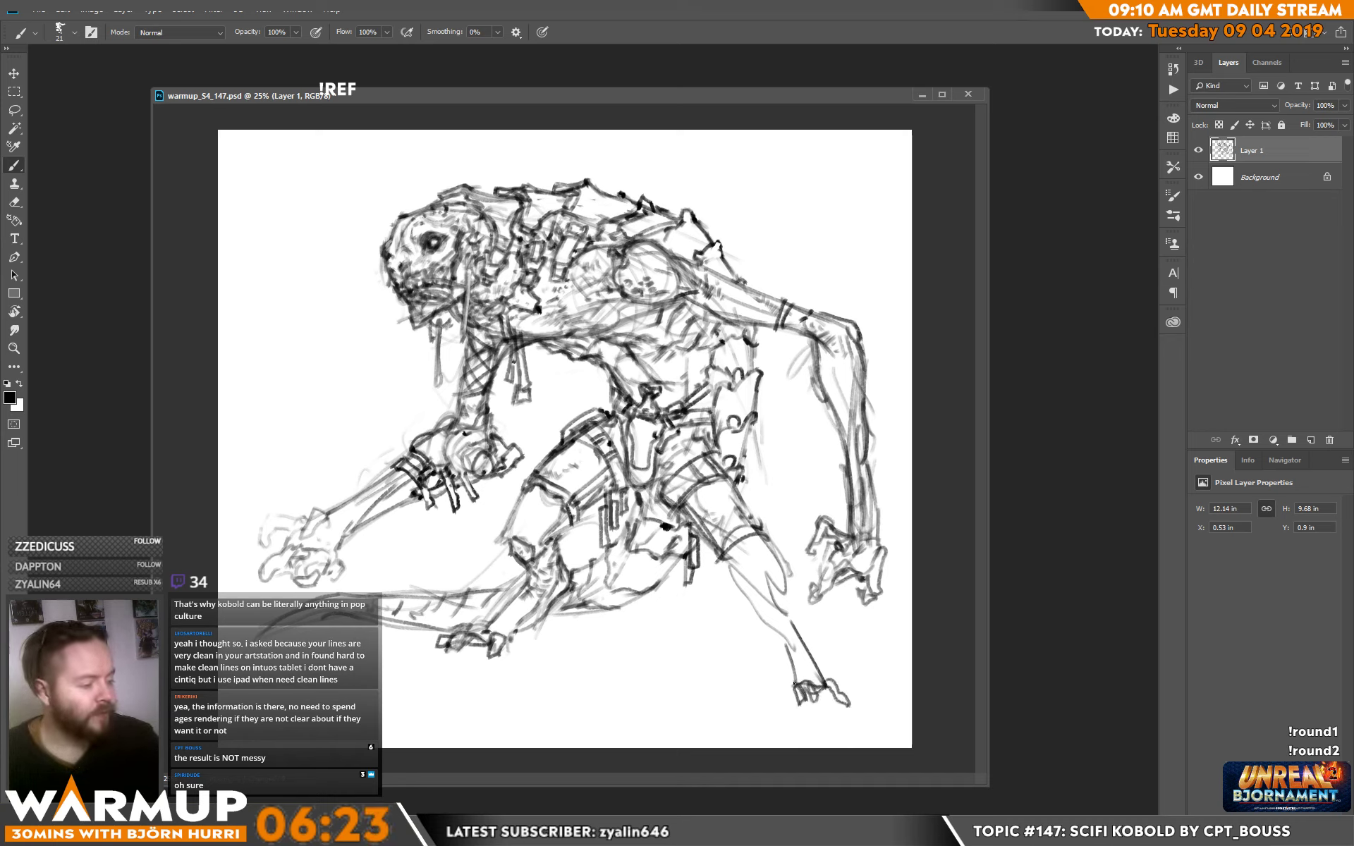
{"action": "mouse_move", "coordinate": [794, 656]}
{"action": "left_mouse_down"}
{"action": "mouse_move", "coordinate": [729, 565]}
{"action": "mouse_move", "coordinate": [763, 597]}
{"action": "mouse_move", "coordinate": [783, 579]}
{"action": "mouse_move", "coordinate": [789, 622]}
{"action": "left_mouse_up"}
{"action": "mouse_move", "coordinate": [737, 579]}
{"action": "left_mouse_down"}
{"action": "mouse_move", "coordinate": [786, 653]}
{"action": "mouse_move", "coordinate": [784, 620]}
{"action": "mouse_move", "coordinate": [763, 600]}
{"action": "mouse_move", "coordinate": [785, 599]}
{"action": "left_mouse_up"}
{"action": "mouse_move", "coordinate": [756, 569]}
{"action": "left_mouse_down"}
{"action": "mouse_move", "coordinate": [785, 612]}
{"action": "mouse_move", "coordinate": [761, 600]}
{"action": "mouse_move", "coordinate": [783, 626]}
{"action": "left_mouse_up"}
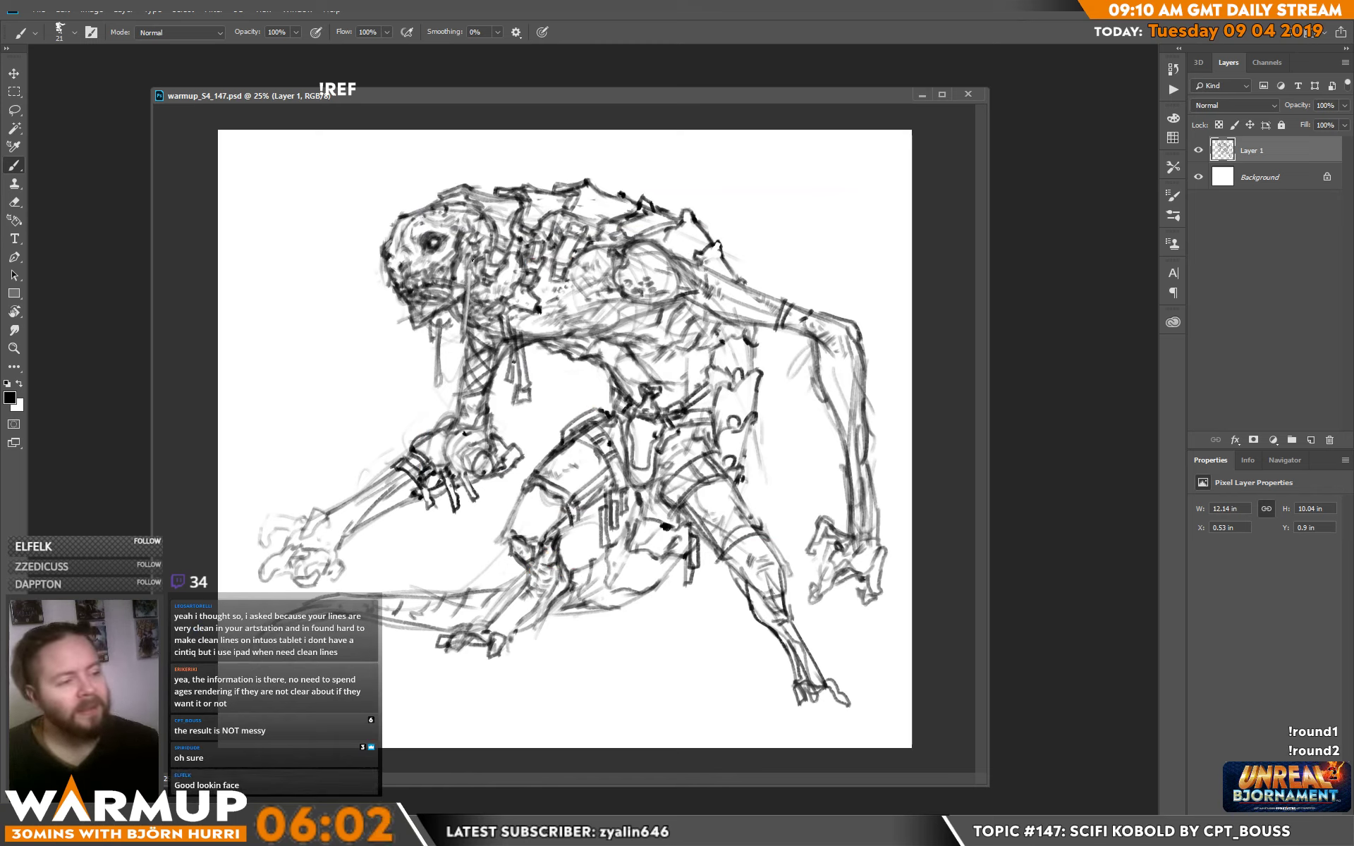
Refine the skull's snout, brow and mouth by alternately erasing its outline and redrawing small details.
{"action": "key", "text": "e"}
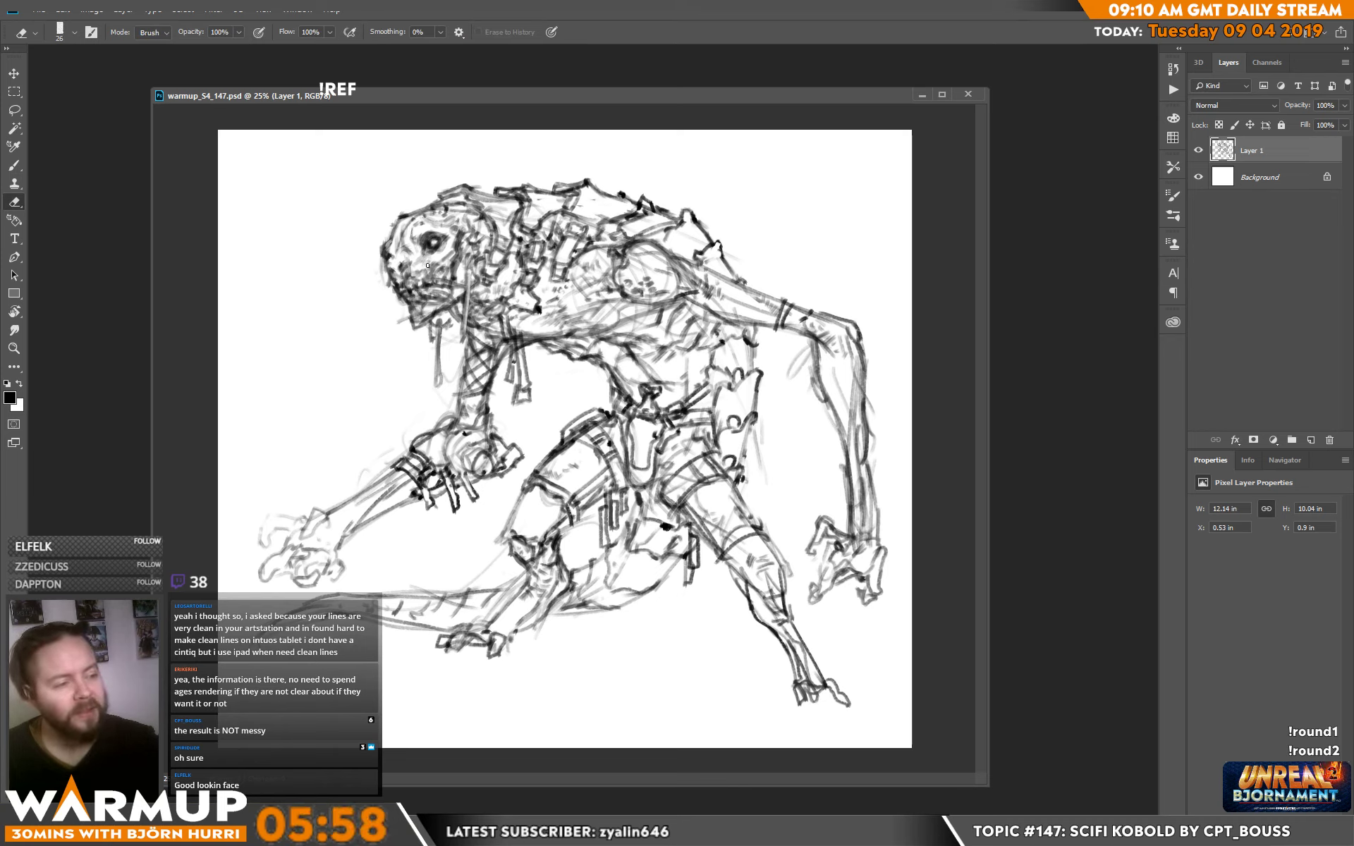
{"action": "key", "text": "b"}
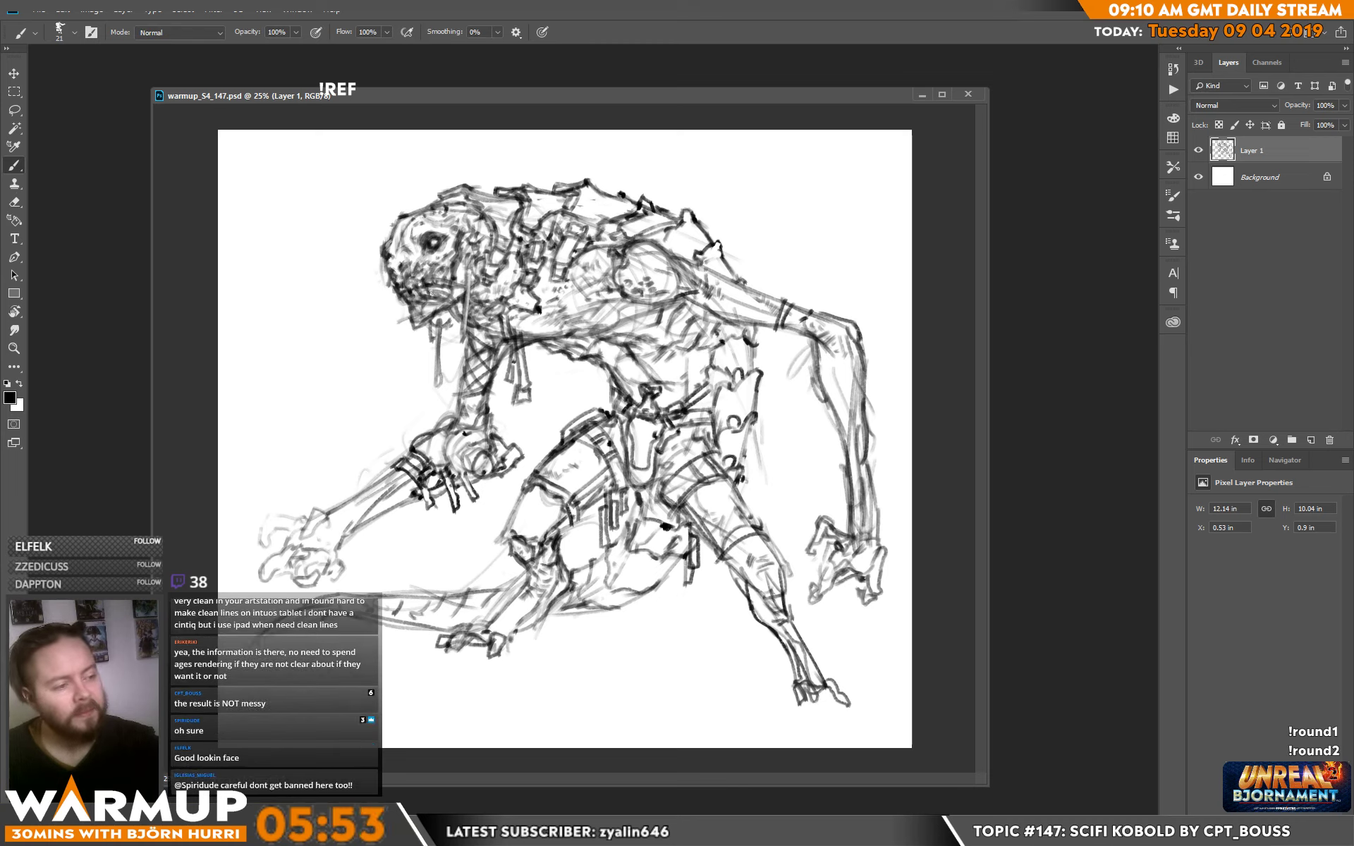
{"action": "key", "text": "e"}
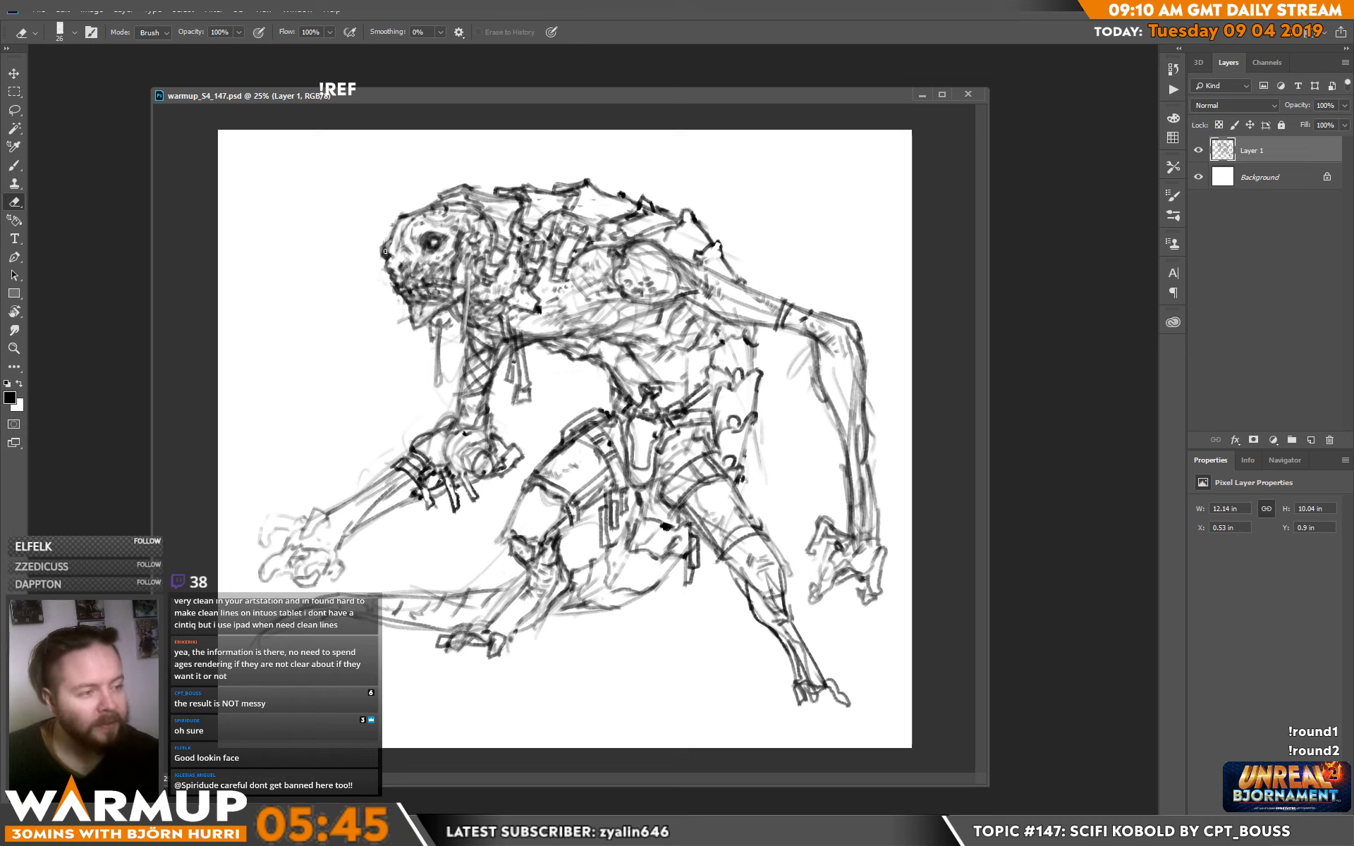
{"action": "key", "text": "b"}
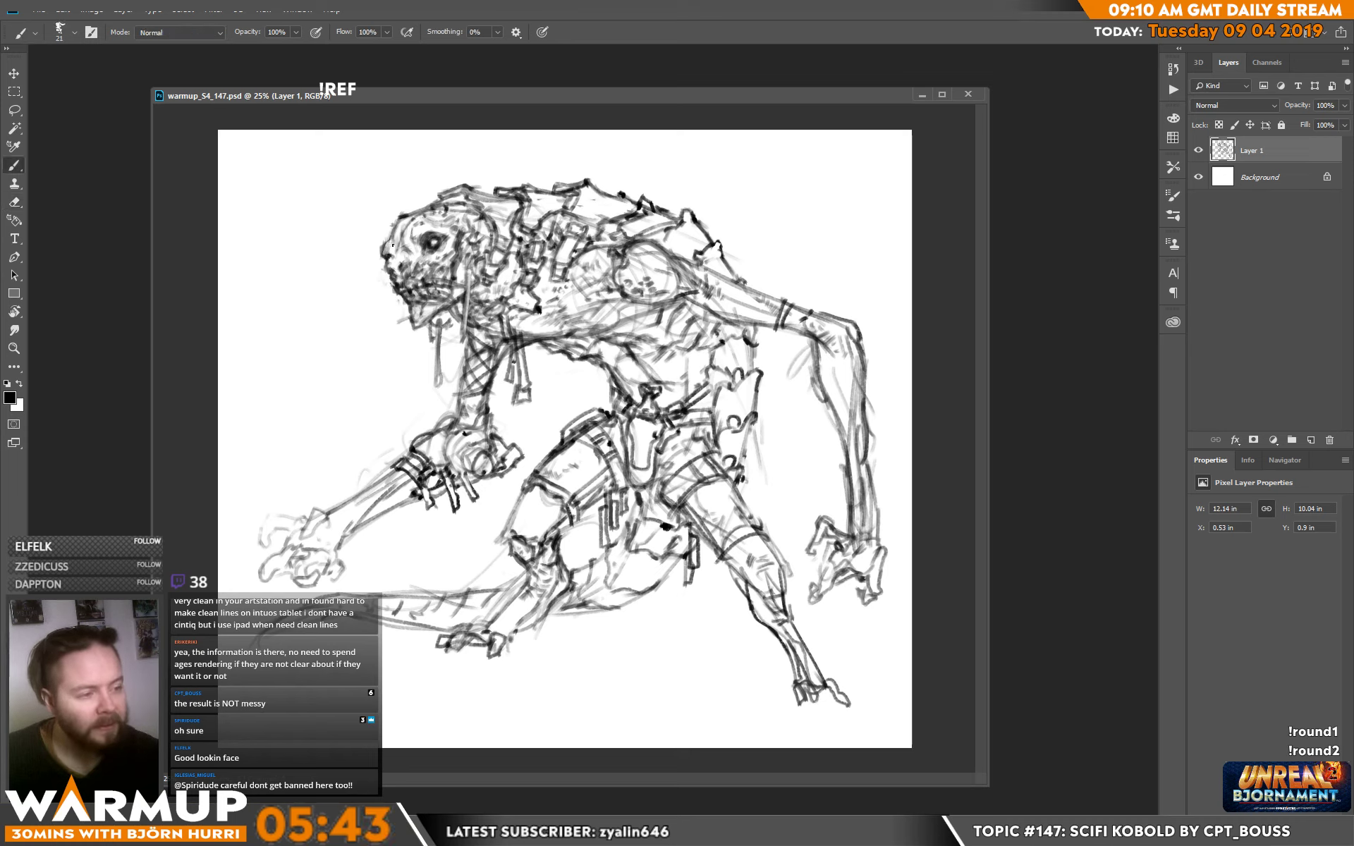
{"action": "left_click_drag", "start_coordinate": [393, 237], "coordinate": [395, 248]}
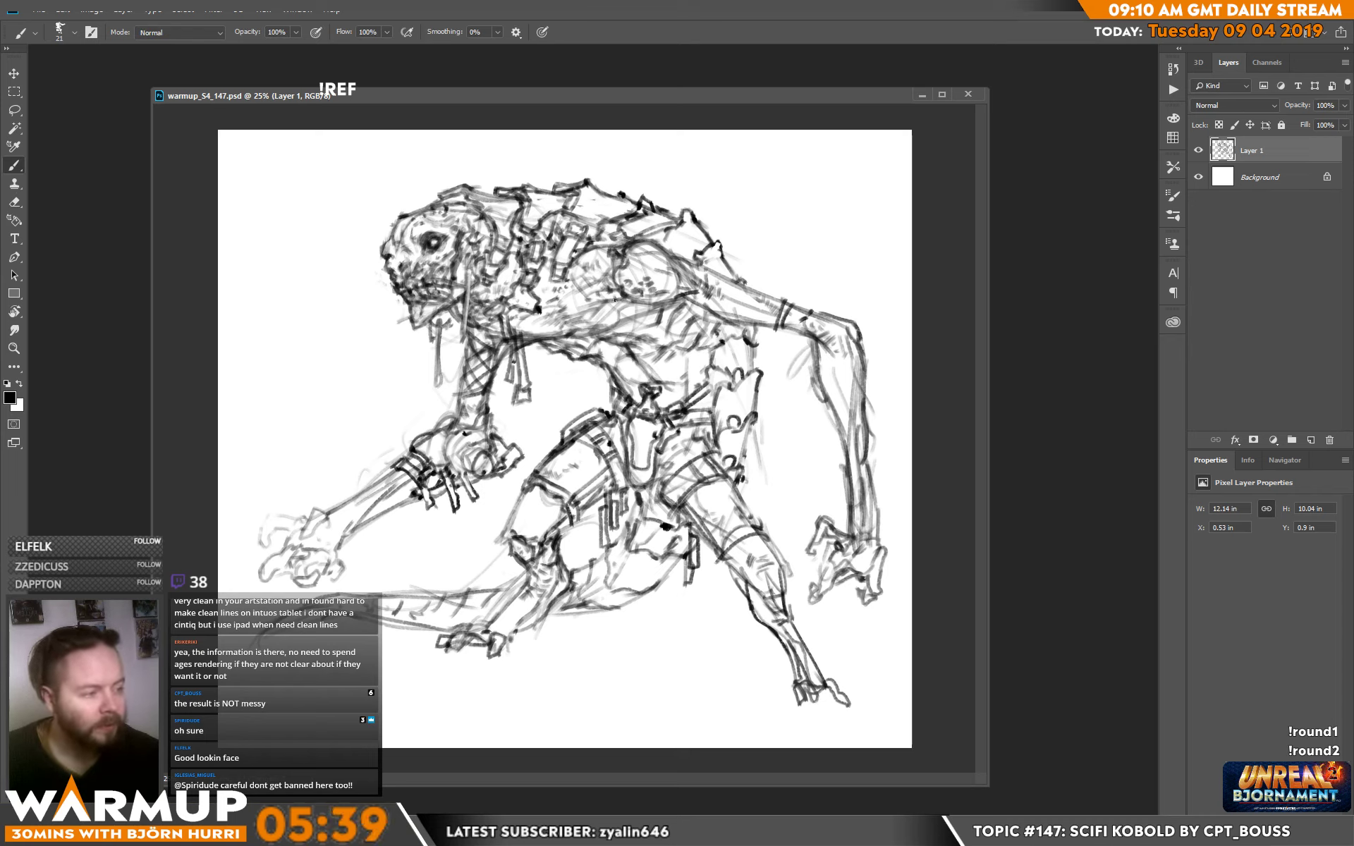
{"action": "key", "text": "e"}
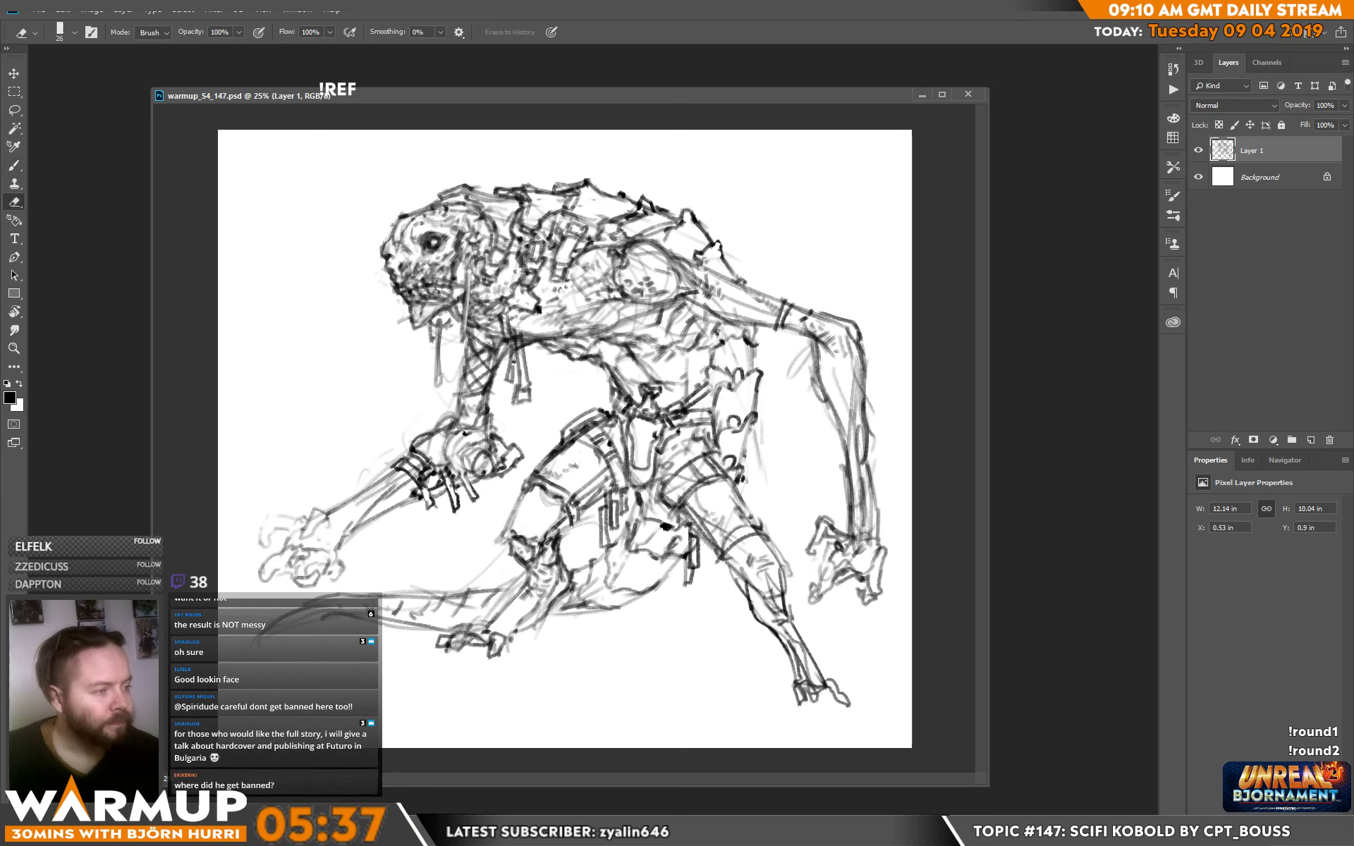
{"action": "key", "text": "b"}
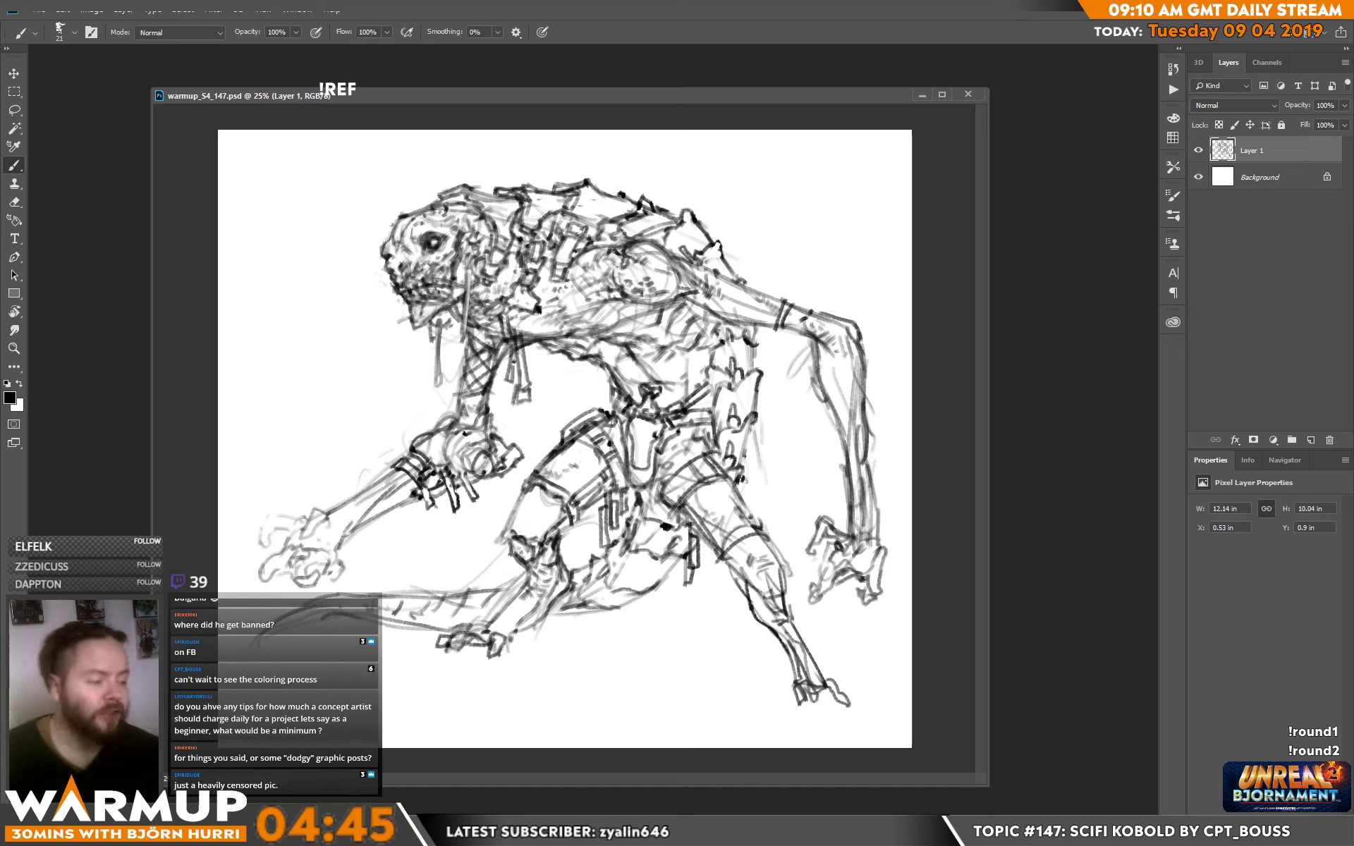
Clean up the waist and upper front thigh with the eraser, and add shading lines across the chest and ribs.
{"action": "key", "text": "e"}
{"action": "mouse_move", "coordinate": [598, 410]}
{"action": "left_mouse_down"}
{"action": "mouse_move", "coordinate": [560, 441]}
{"action": "mouse_move", "coordinate": [590, 414]}
{"action": "mouse_move", "coordinate": [527, 476]}
{"action": "mouse_move", "coordinate": [617, 409]}
{"action": "left_mouse_up"}
{"action": "key", "text": "b"}
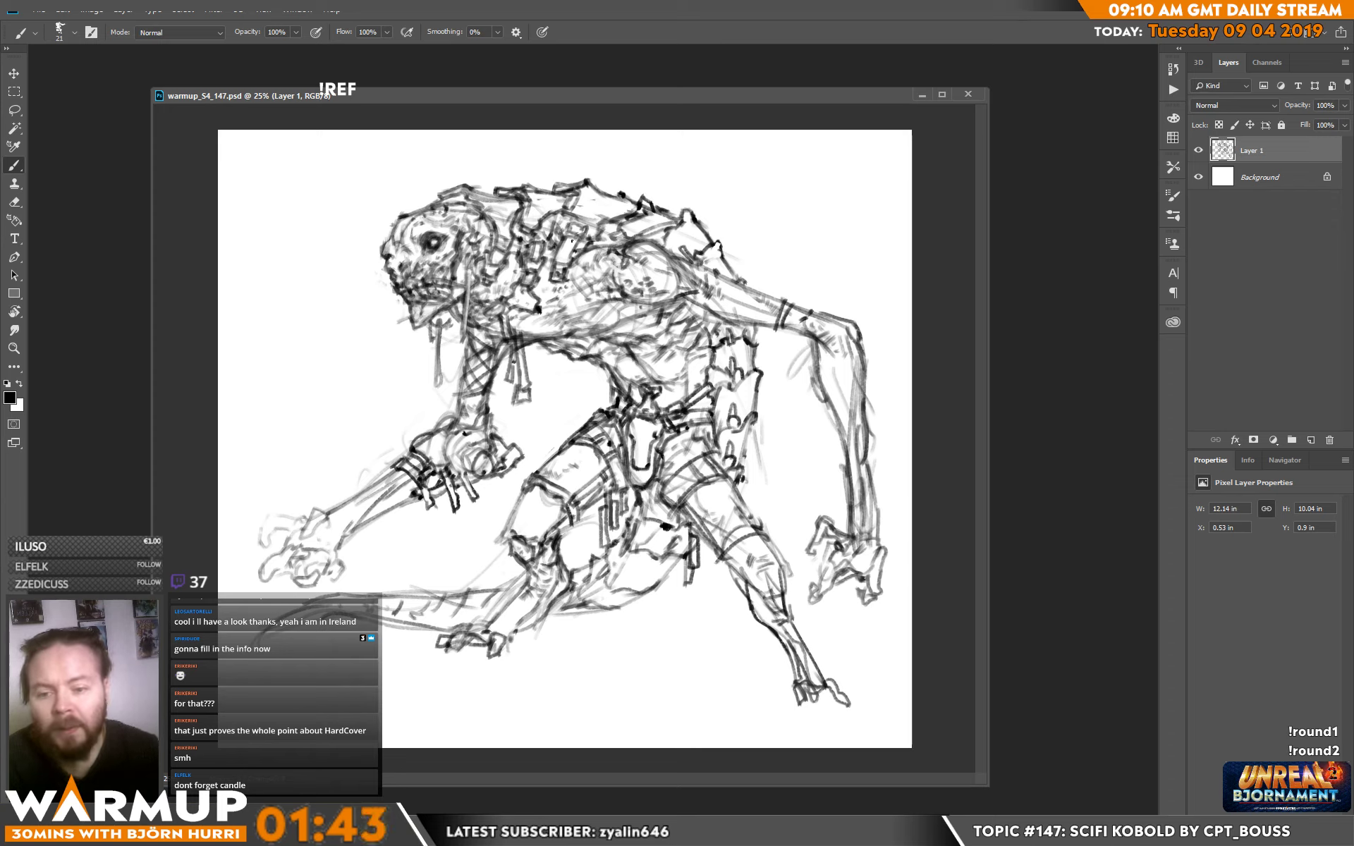
{"action": "left_click_drag", "start_coordinate": [578, 301], "coordinate": [629, 305]}
{"action": "mouse_move", "coordinate": [594, 313]}
{"action": "left_mouse_down"}
{"action": "mouse_move", "coordinate": [700, 295]}
{"action": "mouse_move", "coordinate": [733, 325]}
{"action": "mouse_move", "coordinate": [771, 311]}
{"action": "left_mouse_up"}
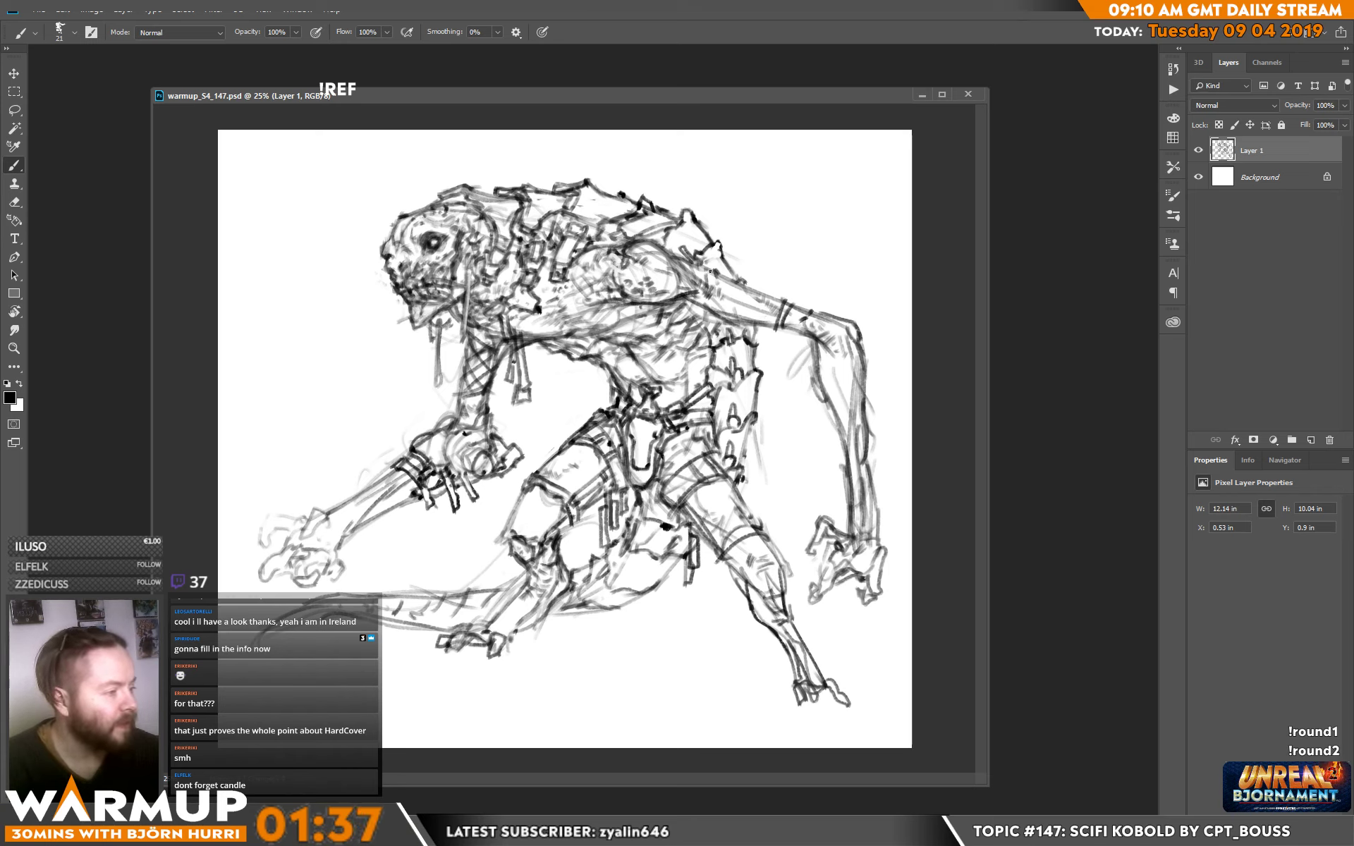
Add contour and shading strokes along the rear arm, from the upper arm past the elbow and down the forearm.
{"action": "left_click_drag", "start_coordinate": [709, 270], "coordinate": [775, 298]}
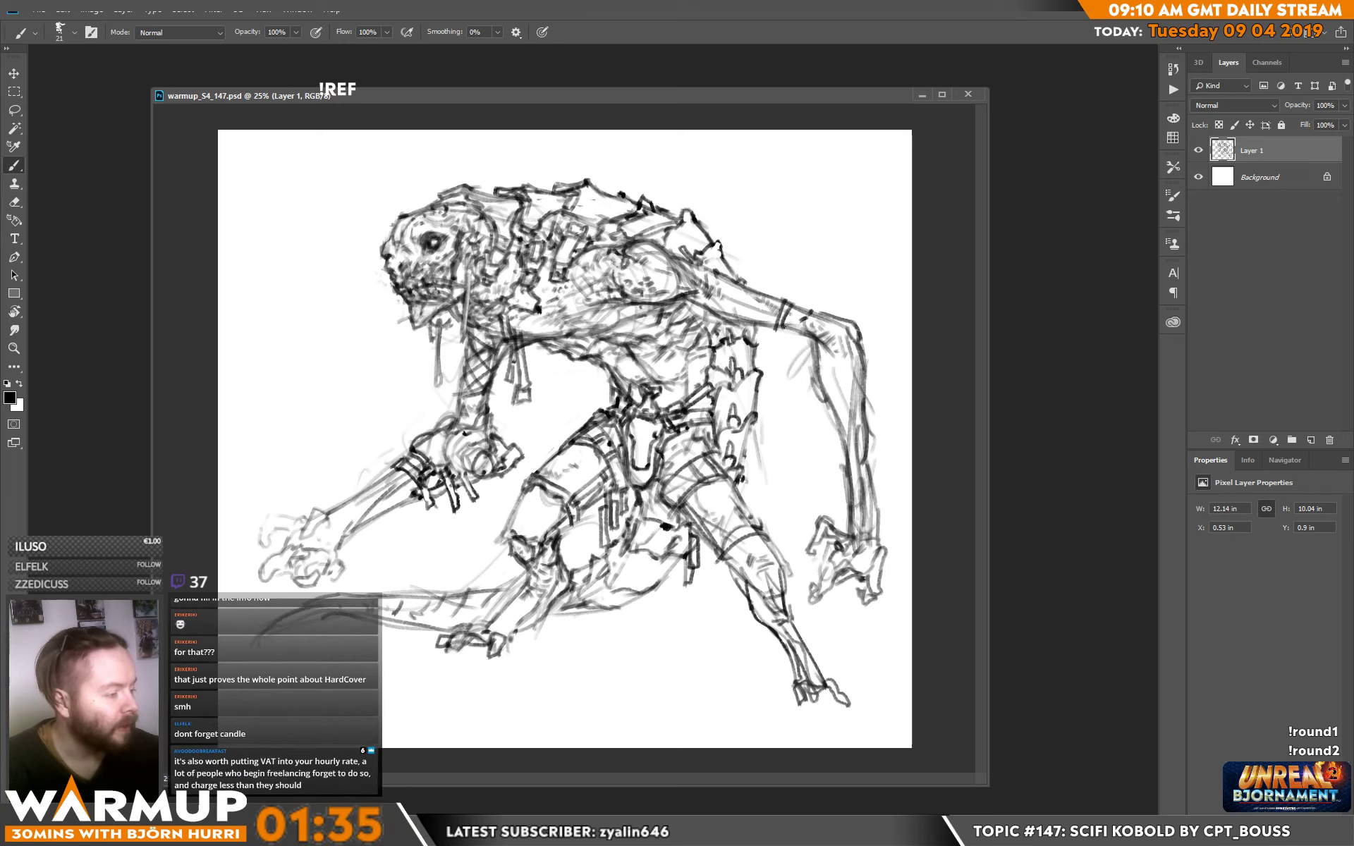
{"action": "mouse_move", "coordinate": [832, 326]}
{"action": "left_mouse_down"}
{"action": "mouse_move", "coordinate": [849, 430]}
{"action": "mouse_move", "coordinate": [830, 400]}
{"action": "mouse_move", "coordinate": [873, 498]}
{"action": "left_mouse_up"}
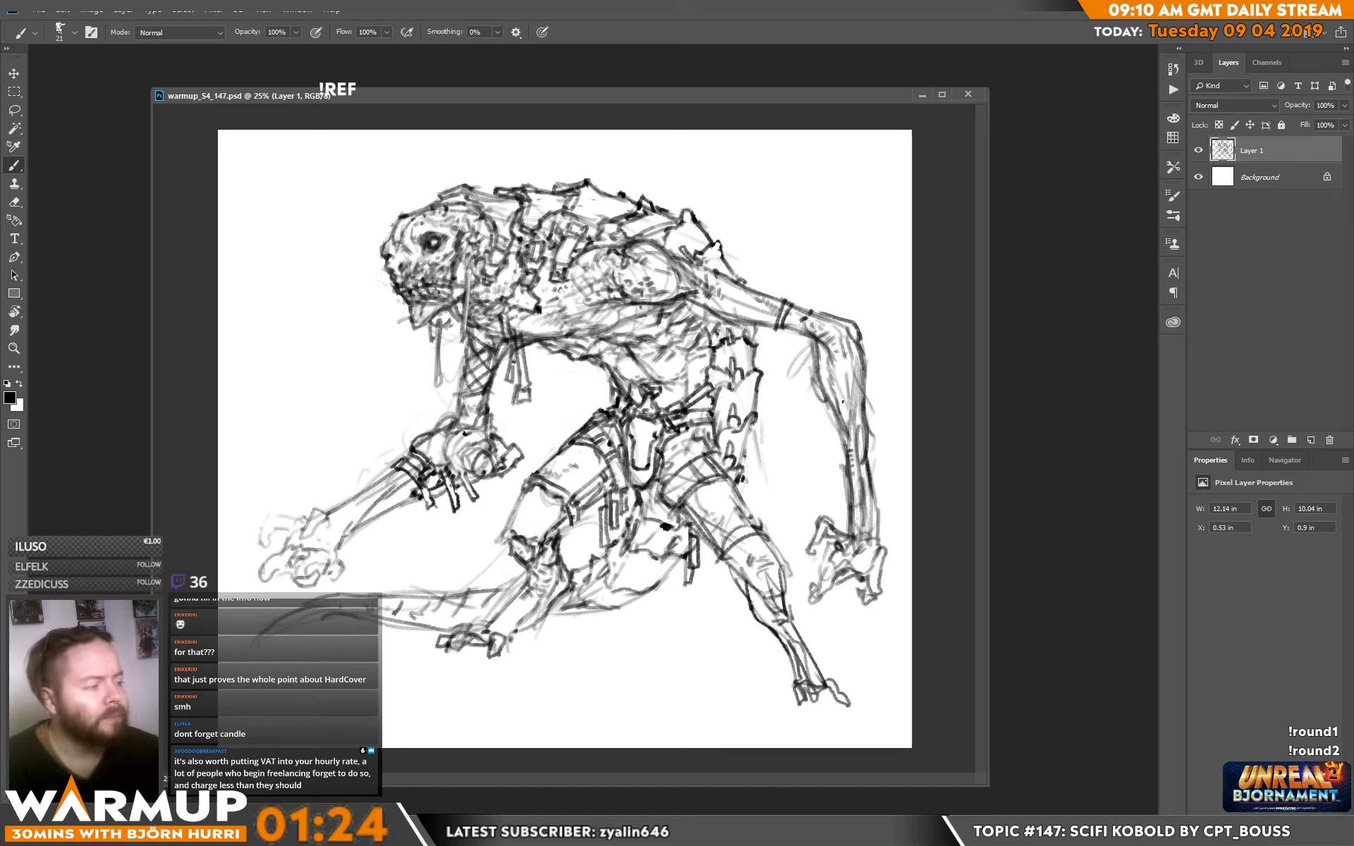
{"action": "left_click_drag", "start_coordinate": [814, 360], "coordinate": [818, 374]}
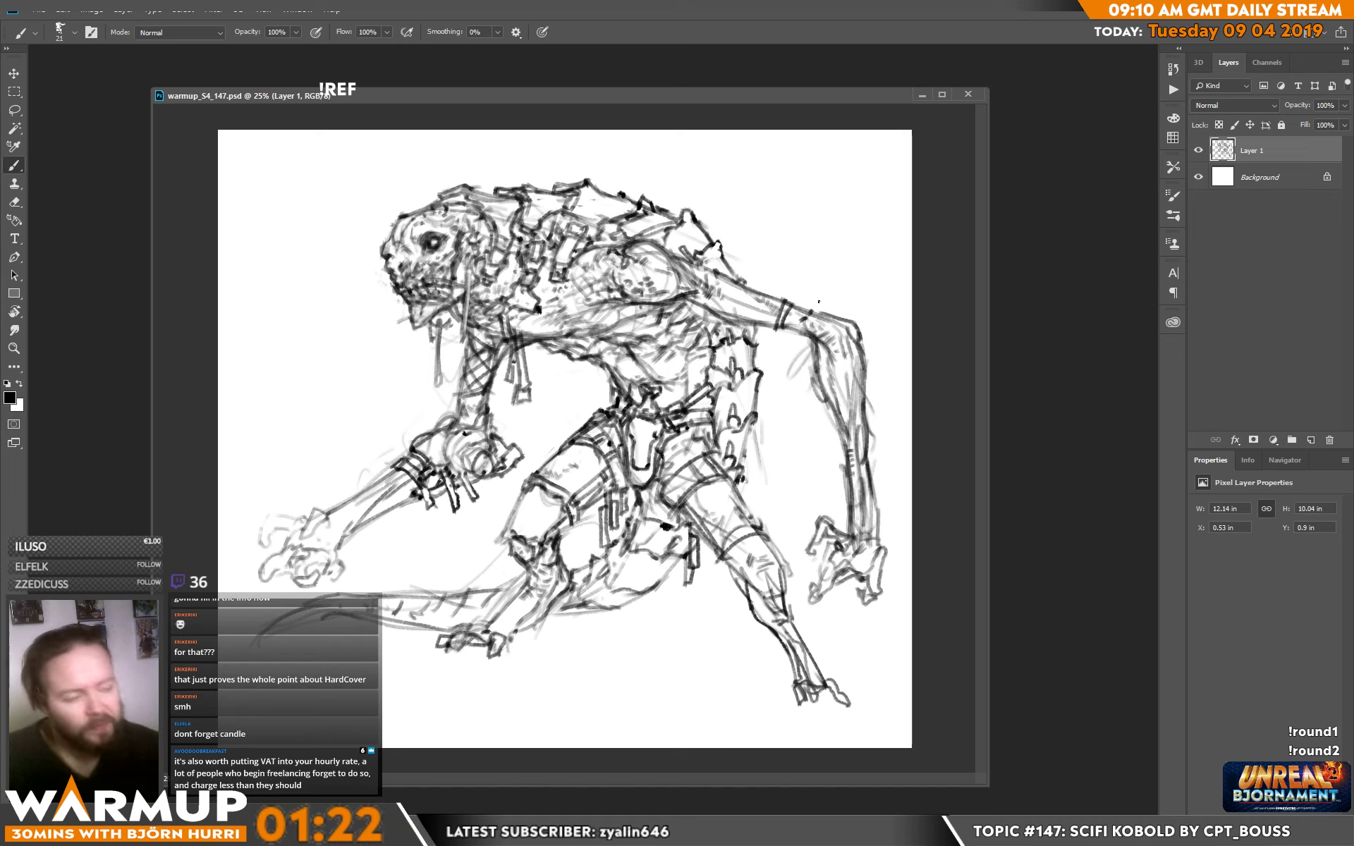
Add strokes to the front upper arm and redraw the front hand's faint clawed fingers with firmer outlines.
{"action": "left_click_drag", "start_coordinate": [455, 422], "coordinate": [467, 355]}
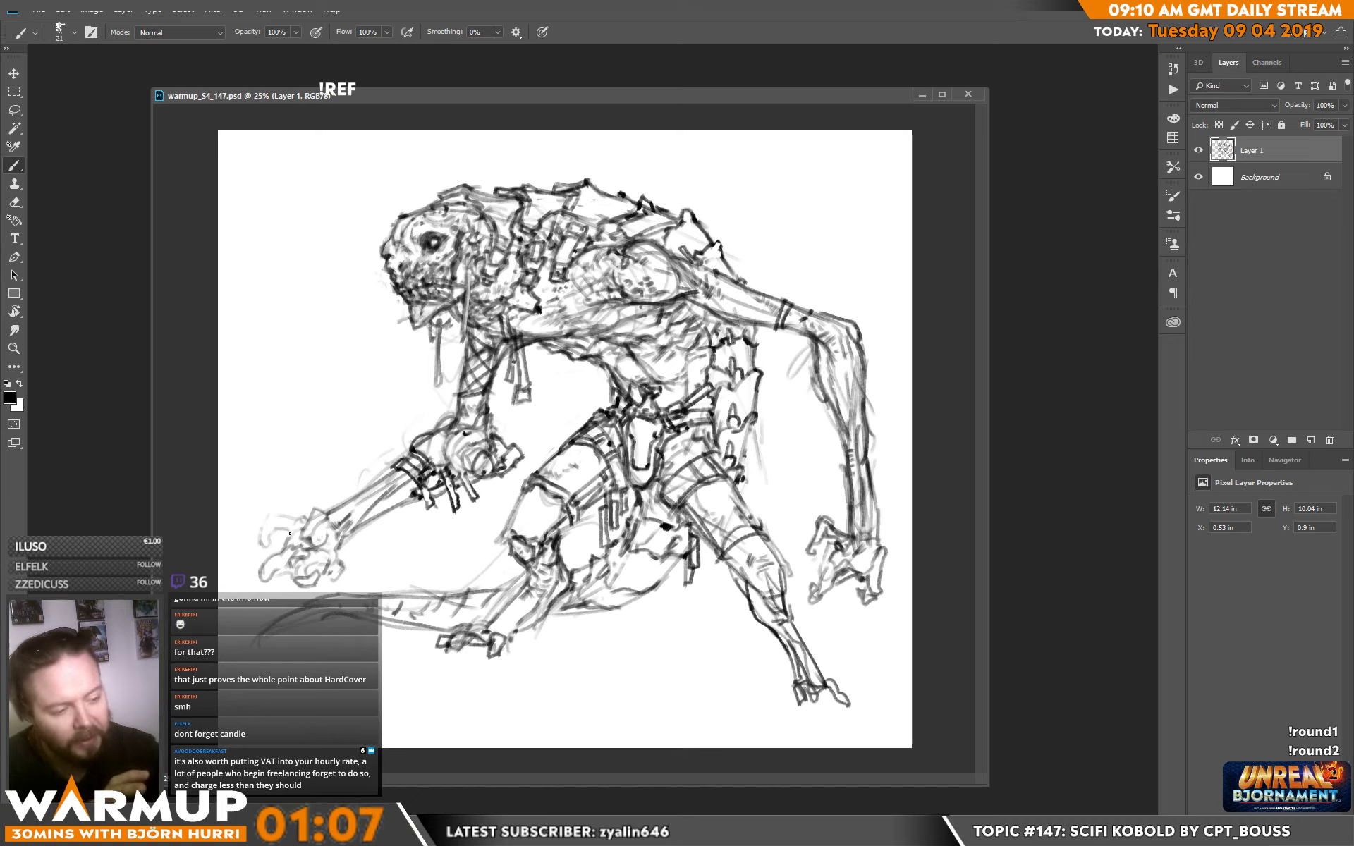
{"action": "mouse_move", "coordinate": [267, 550]}
{"action": "left_mouse_down"}
{"action": "mouse_move", "coordinate": [271, 514]}
{"action": "mouse_move", "coordinate": [303, 521]}
{"action": "mouse_move", "coordinate": [280, 573]}
{"action": "mouse_move", "coordinate": [261, 581]}
{"action": "mouse_move", "coordinate": [319, 572]}
{"action": "mouse_move", "coordinate": [307, 586]}
{"action": "mouse_move", "coordinate": [313, 565]}
{"action": "mouse_move", "coordinate": [324, 583]}
{"action": "mouse_move", "coordinate": [337, 575]}
{"action": "left_mouse_up"}
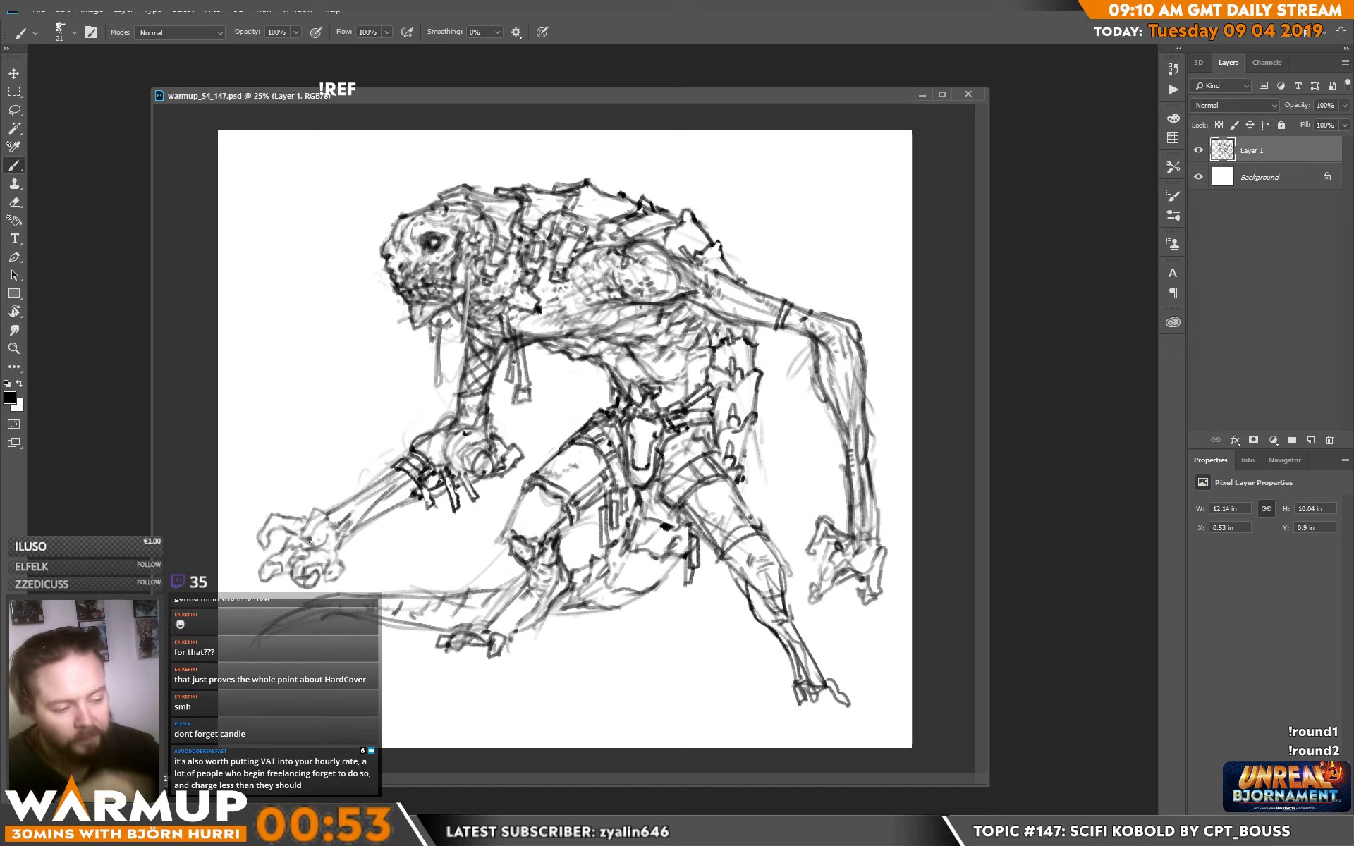
{"action": "left_click_drag", "start_coordinate": [317, 542], "coordinate": [335, 537]}
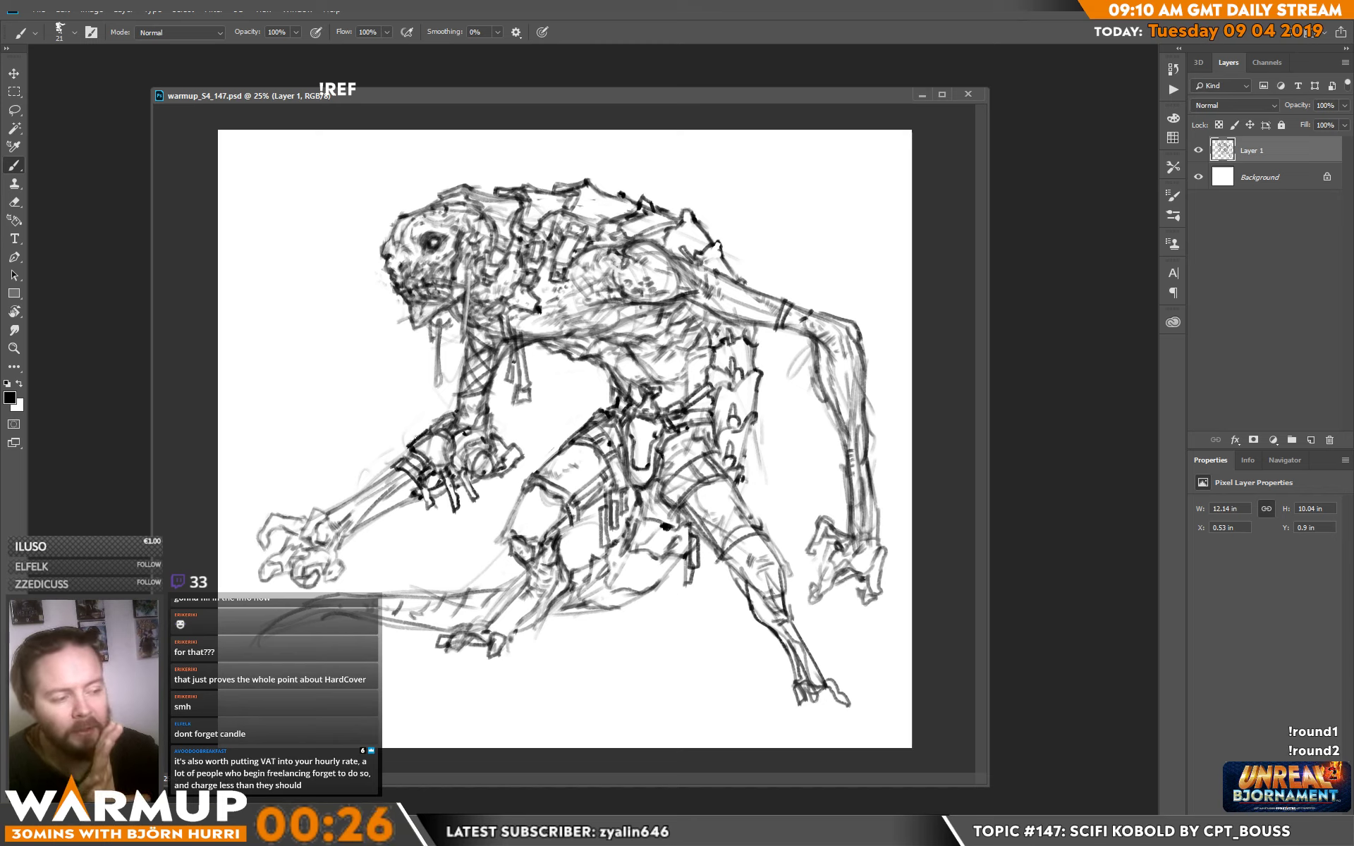
Detail the front elbow joint with darker mechanical lines, and hatch a ribbed band beneath the neck armour at the front shoulder.
{"action": "key", "text": "x"}
{"action": "key", "text": "x"}
{"action": "left_click_drag", "start_coordinate": [413, 451], "coordinate": [445, 443]}
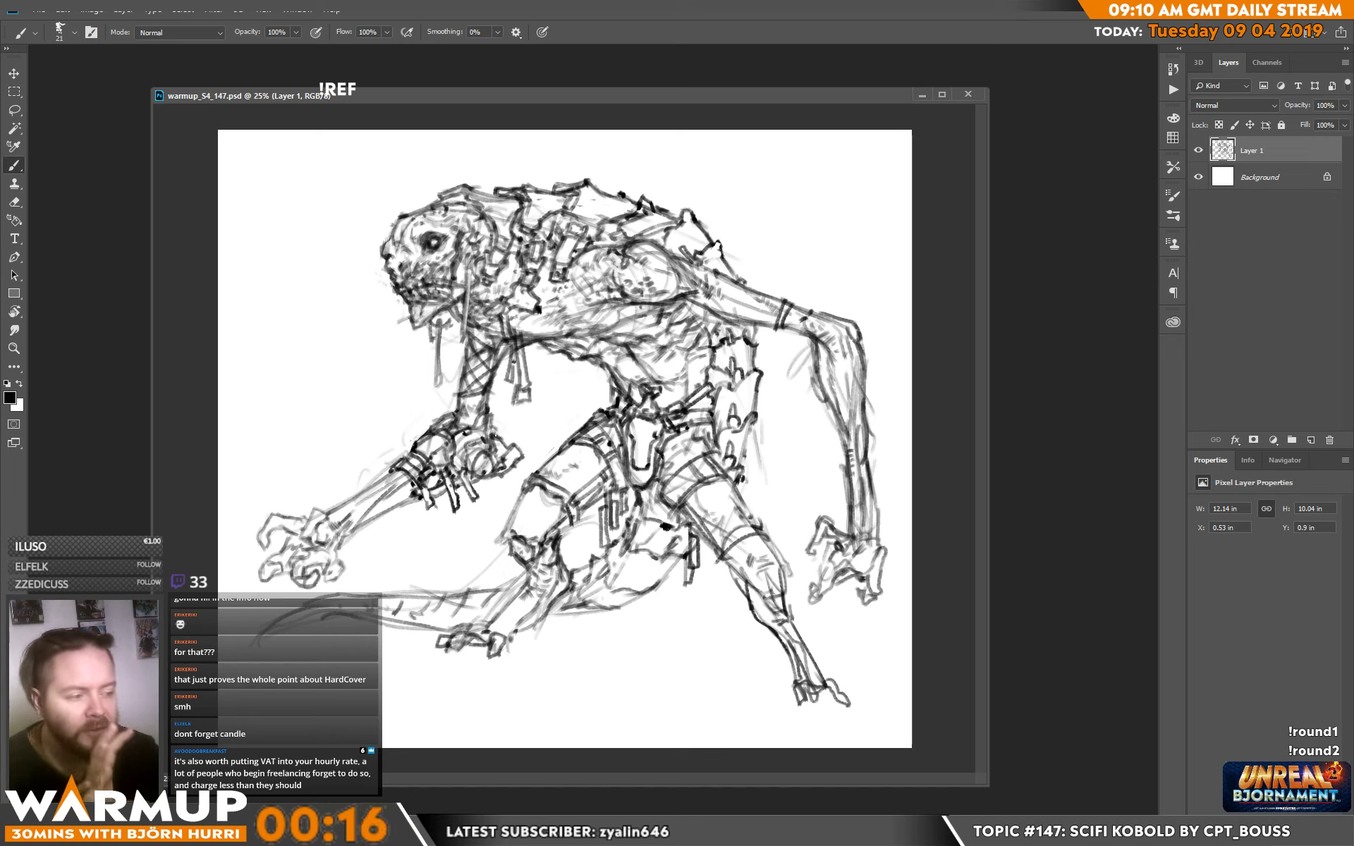
{"action": "mouse_move", "coordinate": [500, 440]}
{"action": "left_mouse_down"}
{"action": "mouse_move", "coordinate": [515, 445]}
{"action": "mouse_move", "coordinate": [504, 468]}
{"action": "left_mouse_up"}
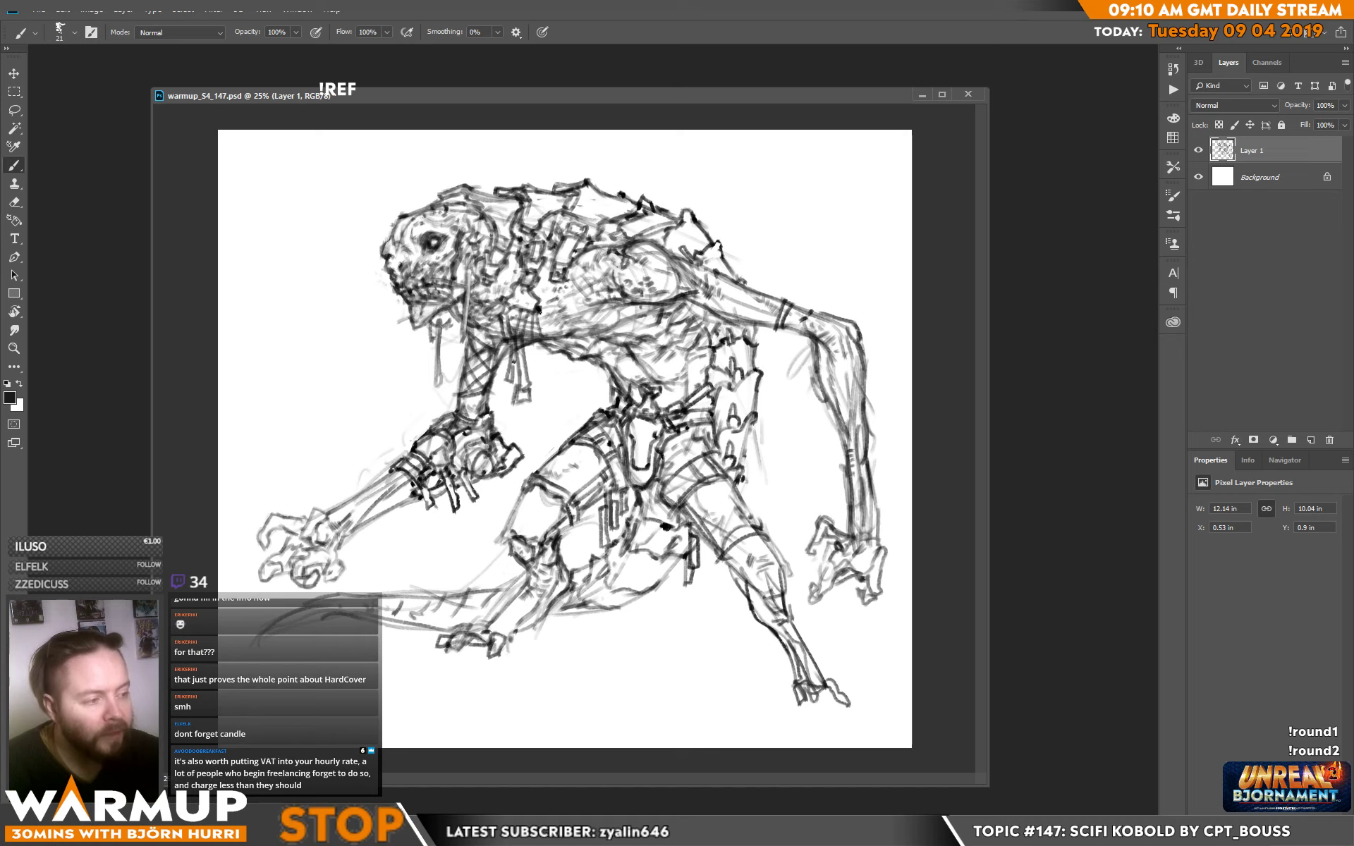
{"action": "mouse_move", "coordinate": [511, 310]}
{"action": "left_mouse_down"}
{"action": "mouse_move", "coordinate": [538, 300]}
{"action": "mouse_move", "coordinate": [546, 331]}
{"action": "mouse_move", "coordinate": [488, 338]}
{"action": "mouse_move", "coordinate": [490, 320]}
{"action": "left_mouse_up"}
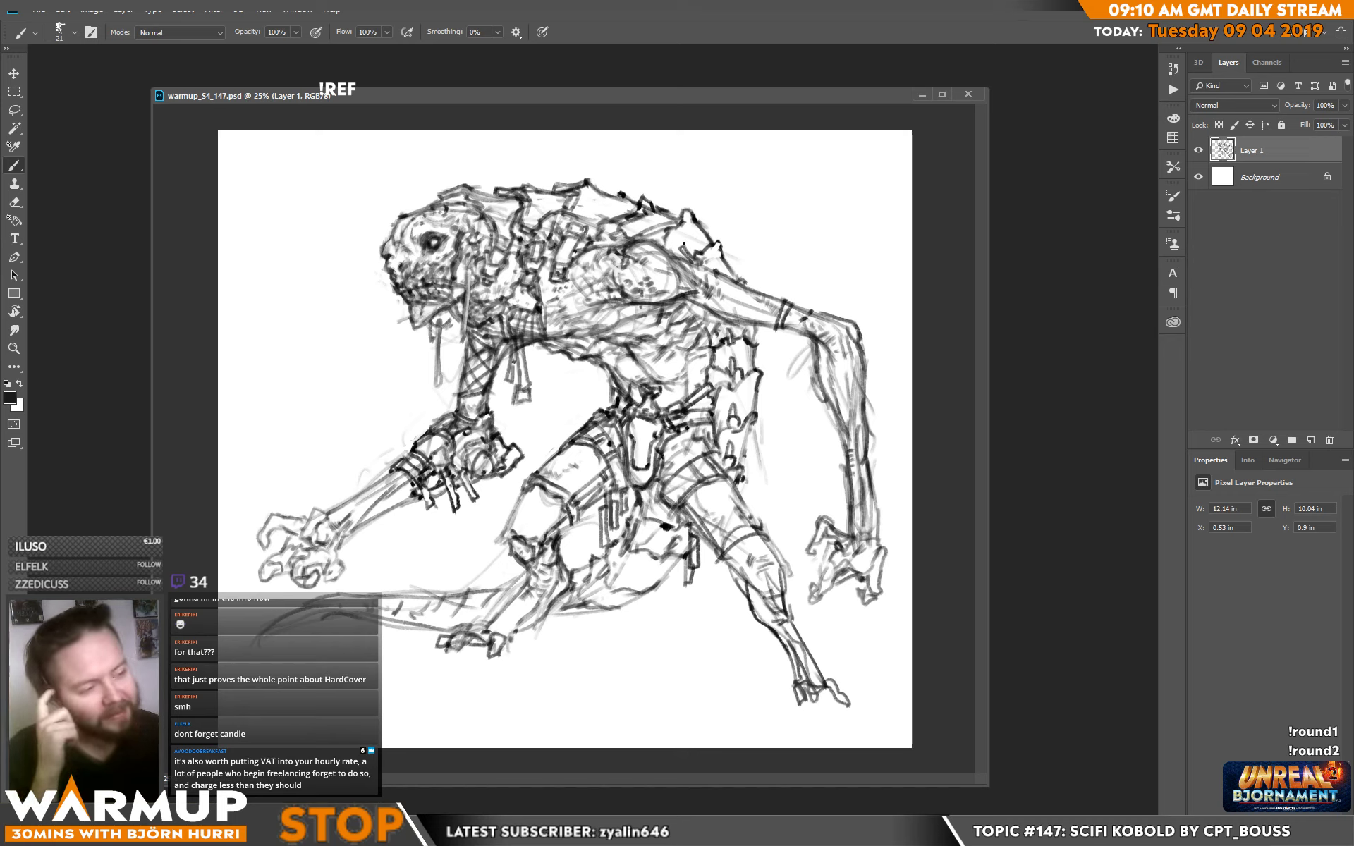
{"action": "mouse_move", "coordinate": [485, 292]}
{"action": "left_mouse_down"}
{"action": "mouse_move", "coordinate": [519, 277]}
{"action": "mouse_move", "coordinate": [503, 268]}
{"action": "left_mouse_up"}
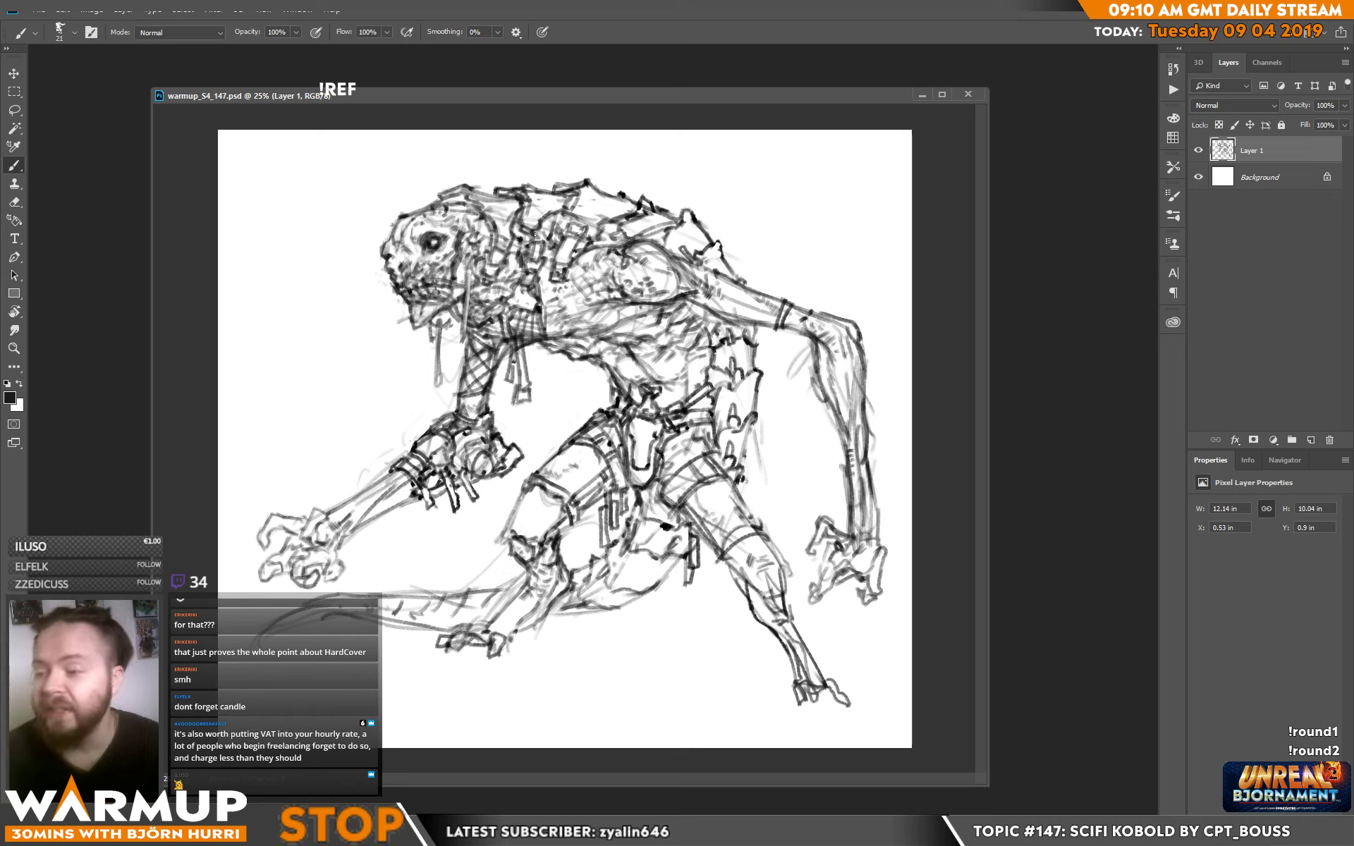
Firm up the tail's outline and draw a row of small spikes along its upper edge towards the tip.
{"action": "mouse_move", "coordinate": [403, 591]}
{"action": "left_mouse_down"}
{"action": "mouse_move", "coordinate": [400, 607]}
{"action": "mouse_move", "coordinate": [498, 594]}
{"action": "mouse_move", "coordinate": [521, 575]}
{"action": "left_mouse_up"}
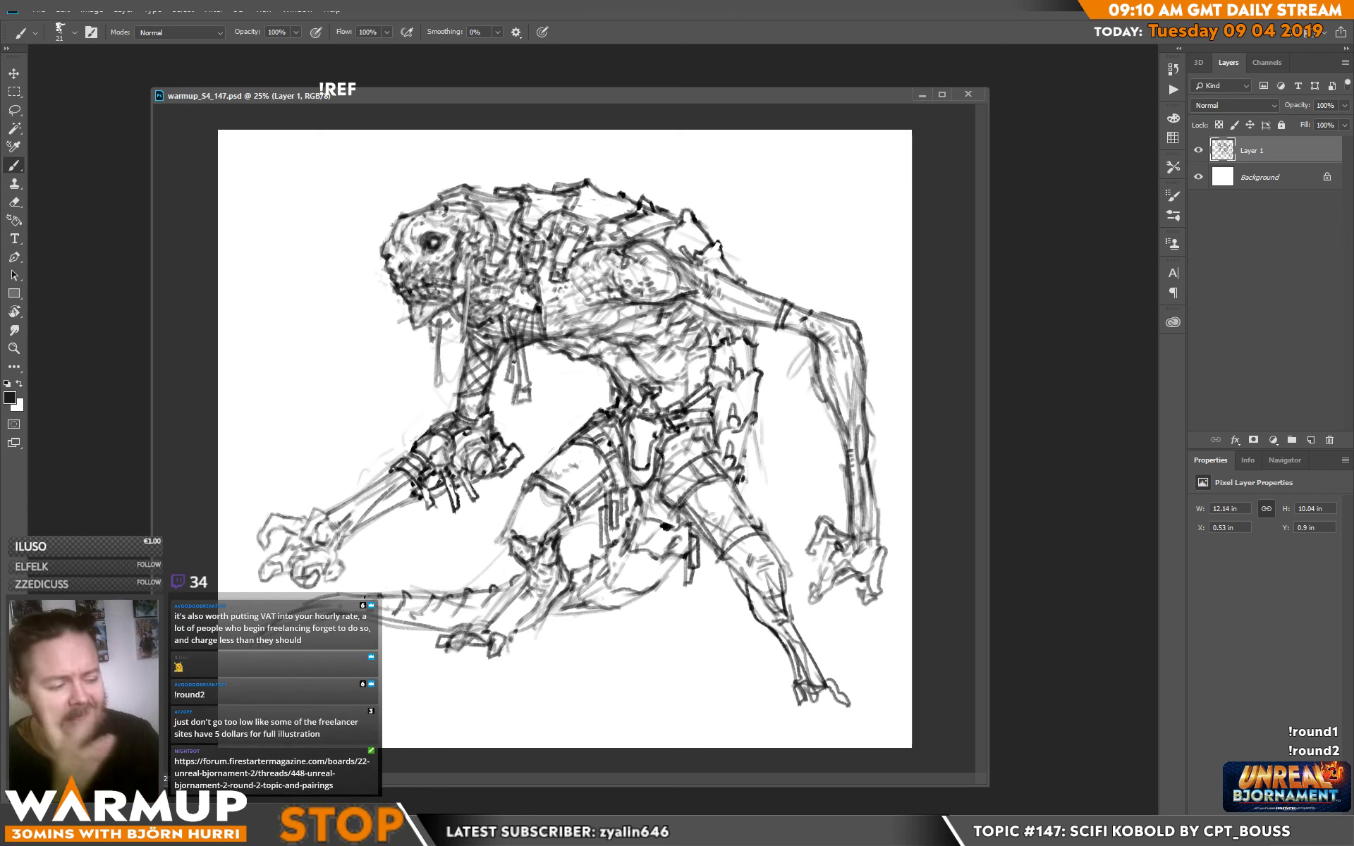
{"action": "left_click_drag", "start_coordinate": [352, 593], "coordinate": [346, 598]}
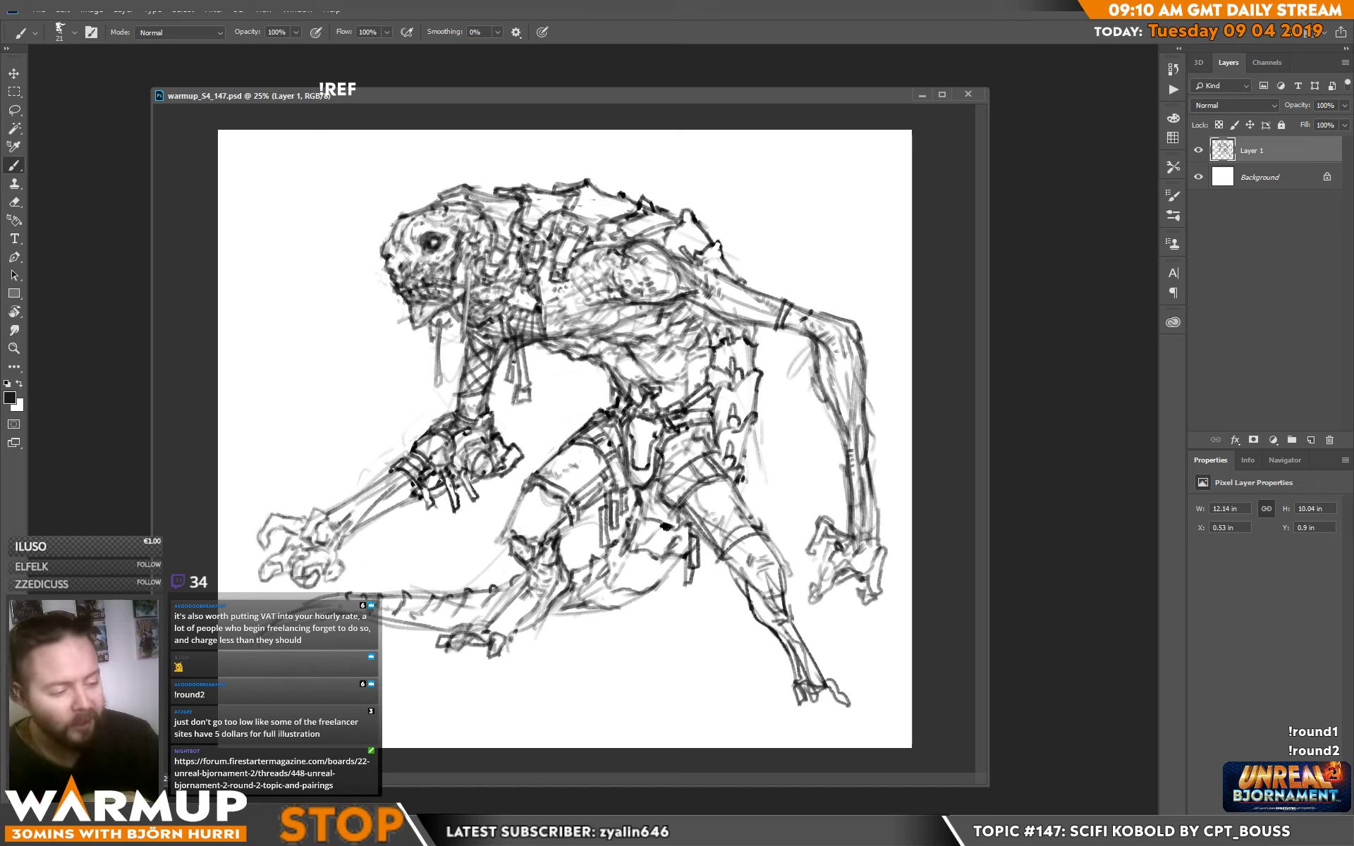
{"action": "mouse_move", "coordinate": [392, 611]}
{"action": "left_mouse_down"}
{"action": "mouse_move", "coordinate": [449, 632]}
{"action": "mouse_move", "coordinate": [309, 609]}
{"action": "mouse_move", "coordinate": [278, 628]}
{"action": "mouse_move", "coordinate": [316, 606]}
{"action": "mouse_move", "coordinate": [303, 597]}
{"action": "mouse_move", "coordinate": [296, 606]}
{"action": "mouse_move", "coordinate": [345, 590]}
{"action": "left_mouse_up"}
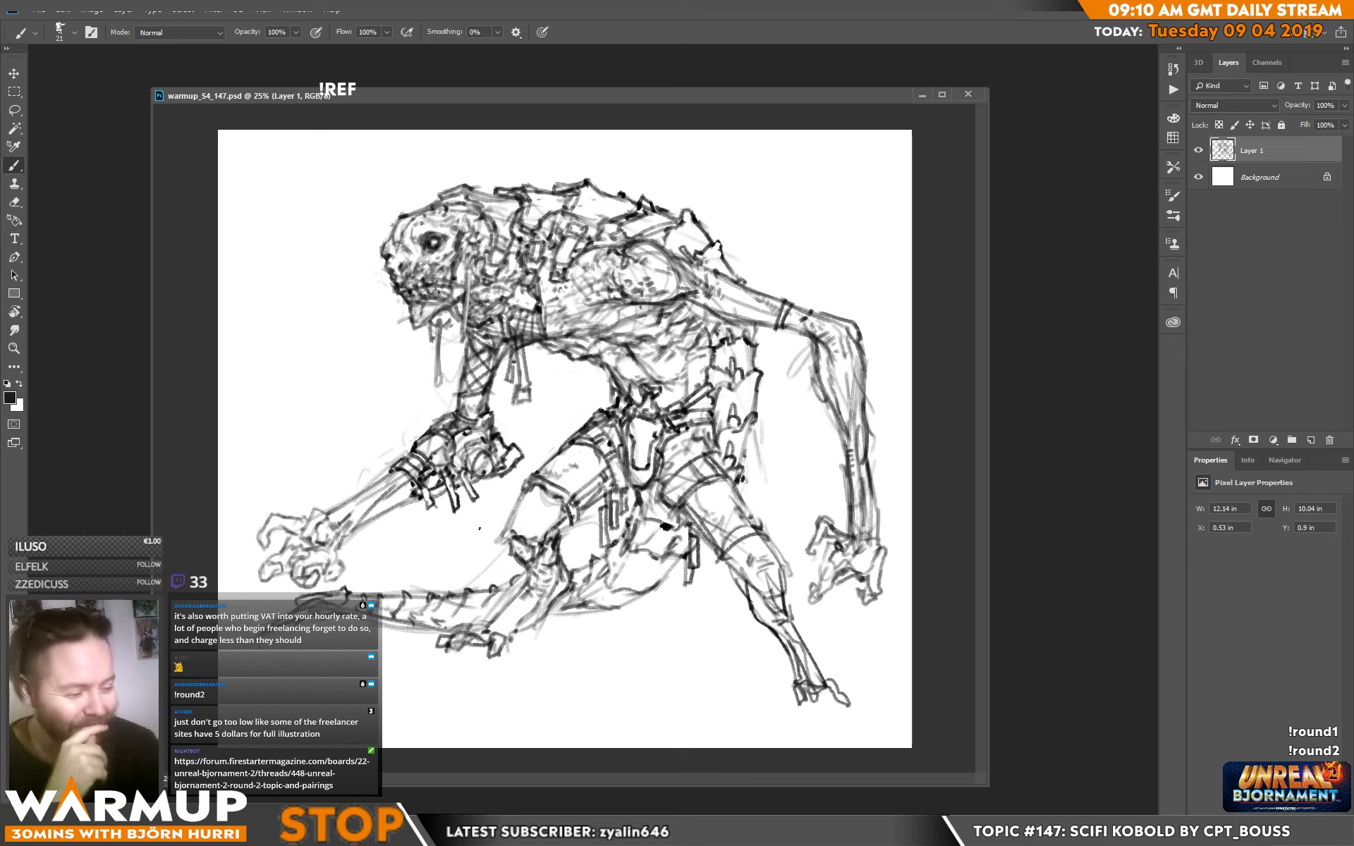
Add short detail strokes along the front forearm and shading lines to the side of the waist above the hip.
{"action": "left_click_drag", "start_coordinate": [353, 527], "coordinate": [398, 498]}
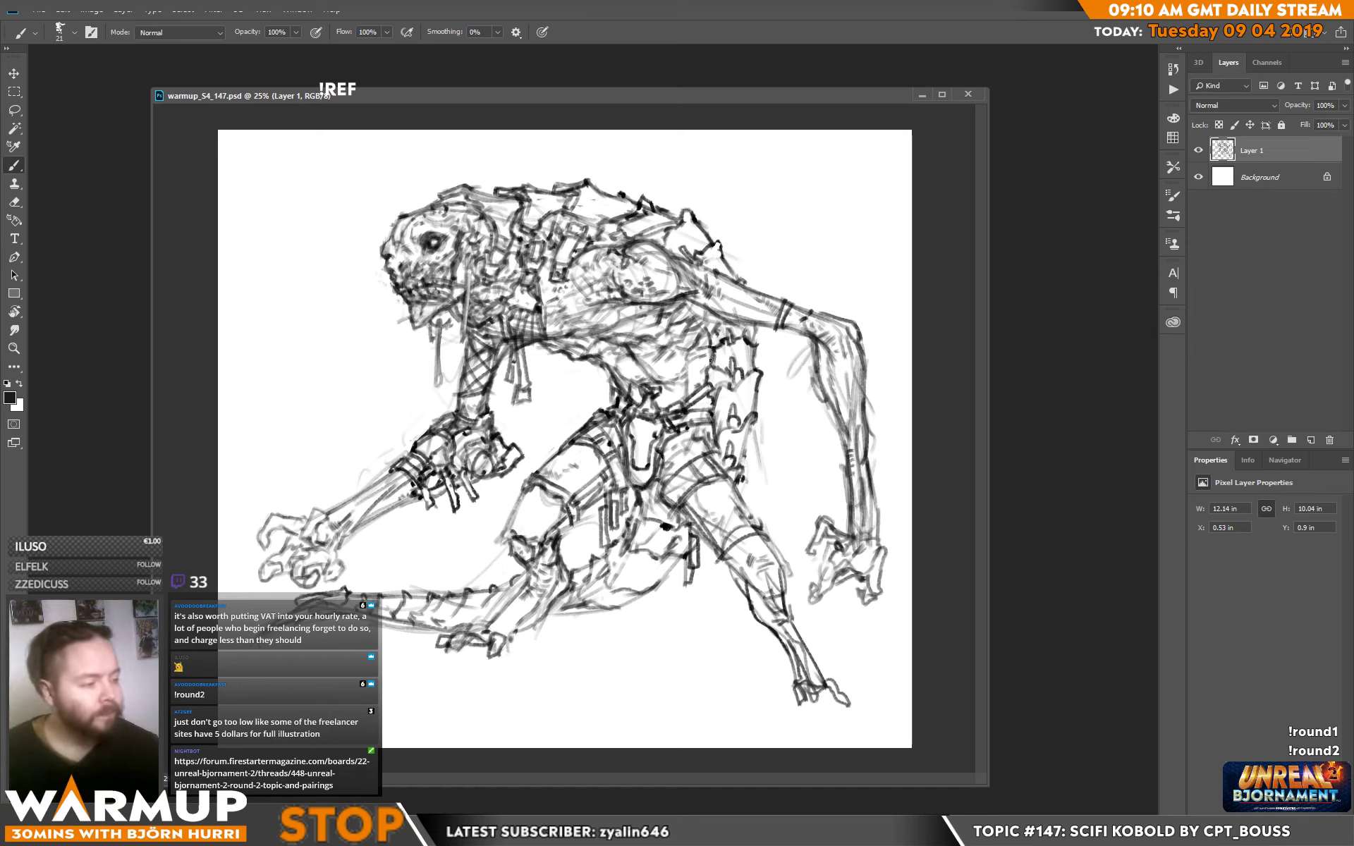
{"action": "left_click_drag", "start_coordinate": [688, 393], "coordinate": [691, 385]}
{"action": "left_click_drag", "start_coordinate": [675, 408], "coordinate": [692, 375]}
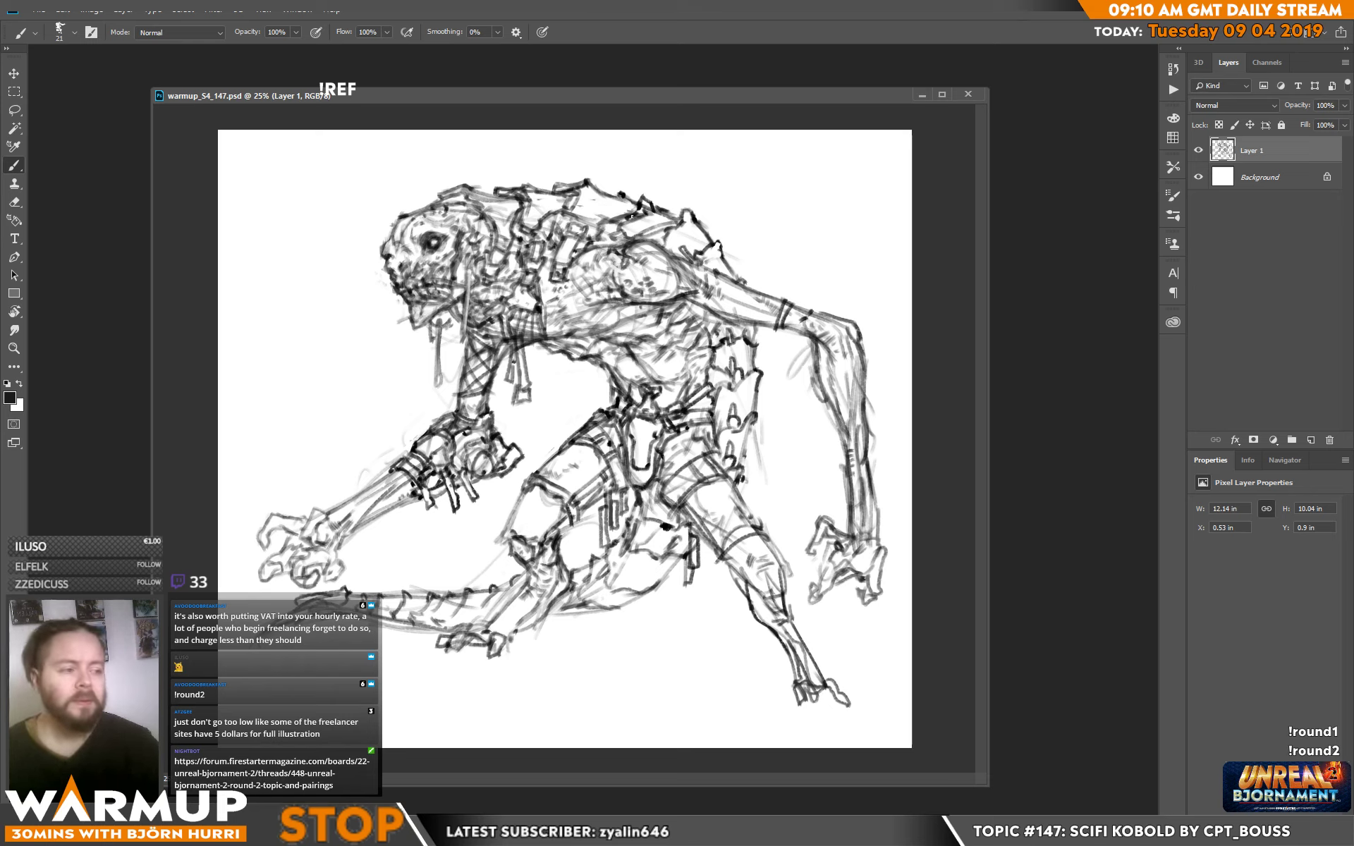
Draw two long pointed blades sticking out backwards from the armour on the upper back.
{"action": "mouse_move", "coordinate": [661, 207]}
{"action": "left_mouse_down"}
{"action": "mouse_move", "coordinate": [822, 180]}
{"action": "mouse_move", "coordinate": [801, 204]}
{"action": "mouse_move", "coordinate": [702, 219]}
{"action": "mouse_move", "coordinate": [656, 205]}
{"action": "mouse_move", "coordinate": [681, 216]}
{"action": "mouse_move", "coordinate": [637, 177]}
{"action": "mouse_move", "coordinate": [691, 143]}
{"action": "mouse_move", "coordinate": [714, 147]}
{"action": "mouse_move", "coordinate": [636, 196]}
{"action": "mouse_move", "coordinate": [633, 178]}
{"action": "mouse_move", "coordinate": [644, 201]}
{"action": "left_mouse_up"}
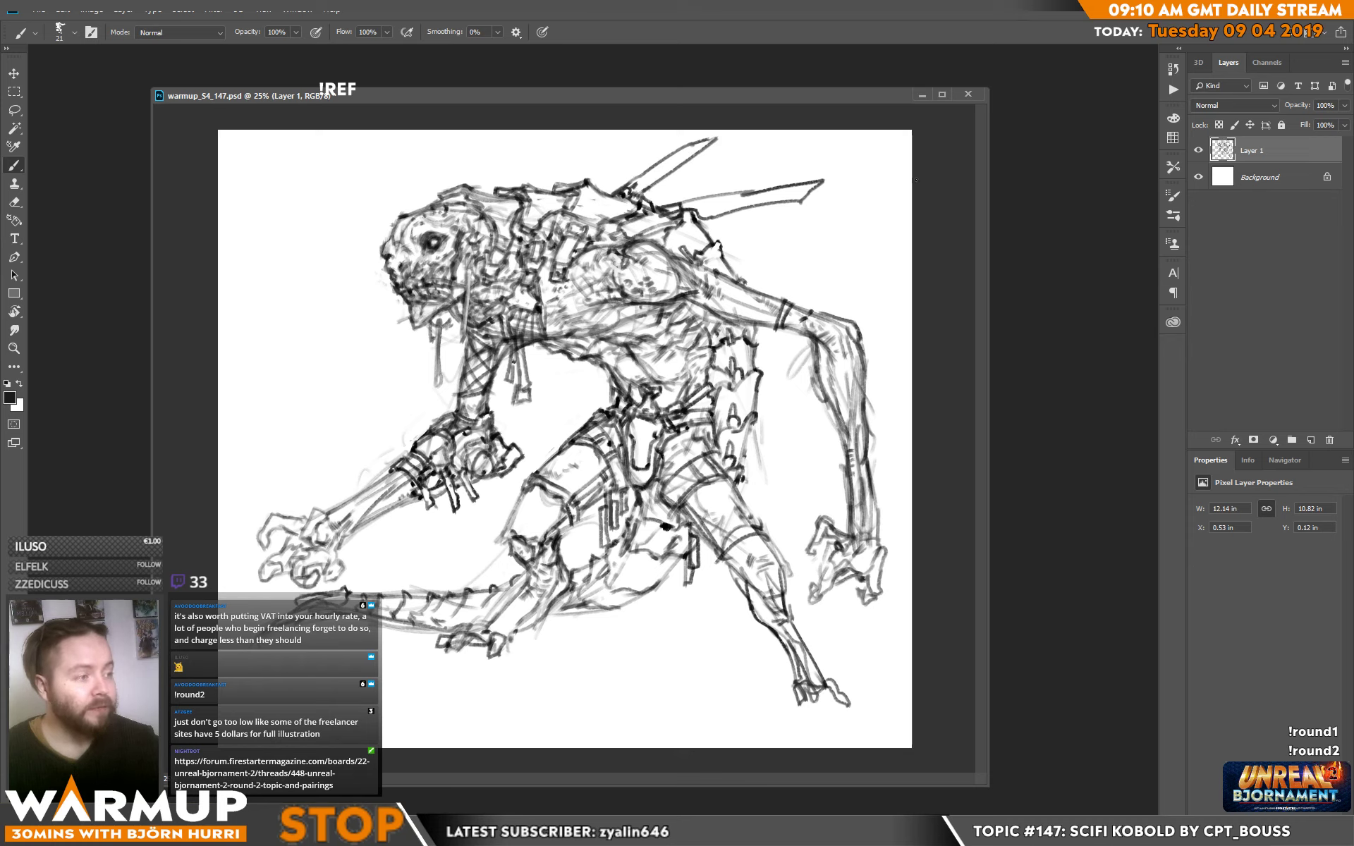